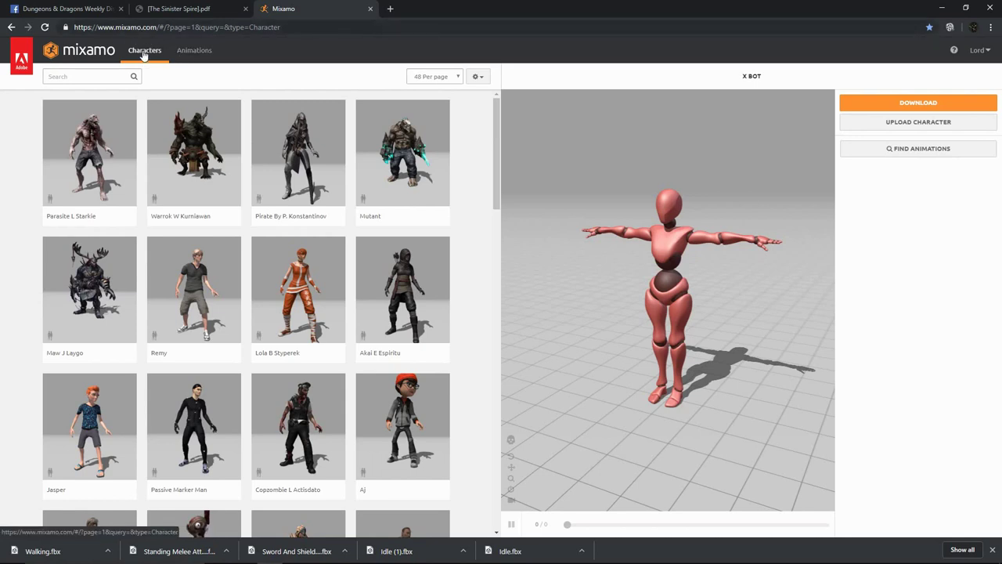
Step: Find the Vampire A Lusth character on the second page of the character library and load it into the preview
{"action": "left_click_drag", "start_coordinate": [496, 151], "coordinate": [431, 525]}
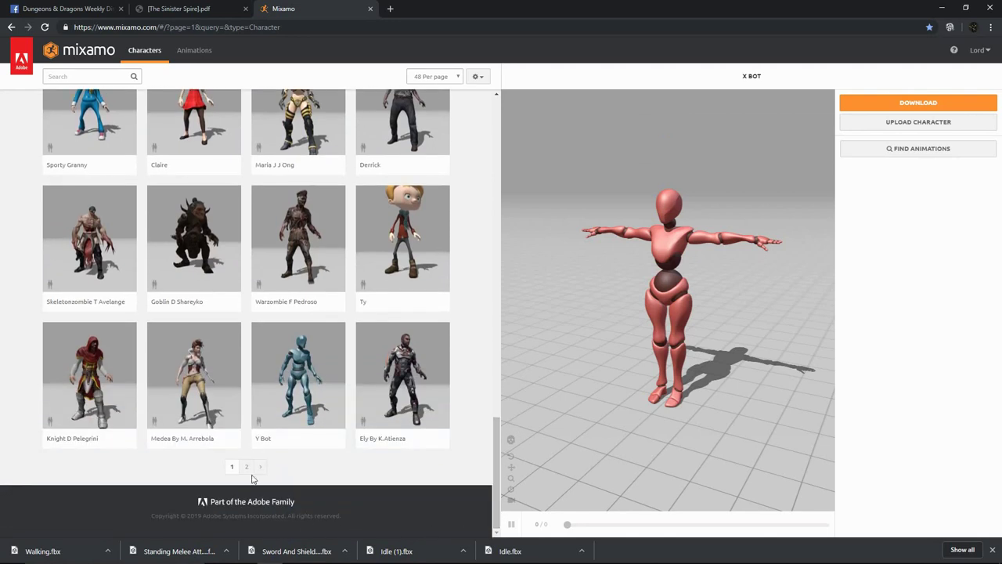
{"action": "left_click", "coordinate": [248, 467]}
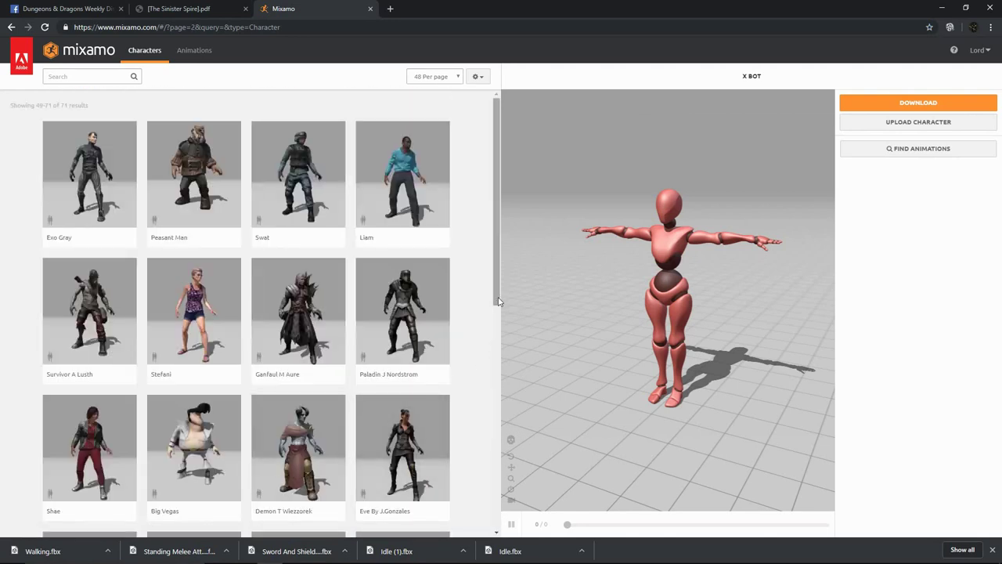
{"action": "left_click_drag", "start_coordinate": [492, 251], "coordinate": [490, 454]}
{"action": "scroll", "coordinate": [490, 454], "scroll_direction": "up", "scroll_amount": 2}
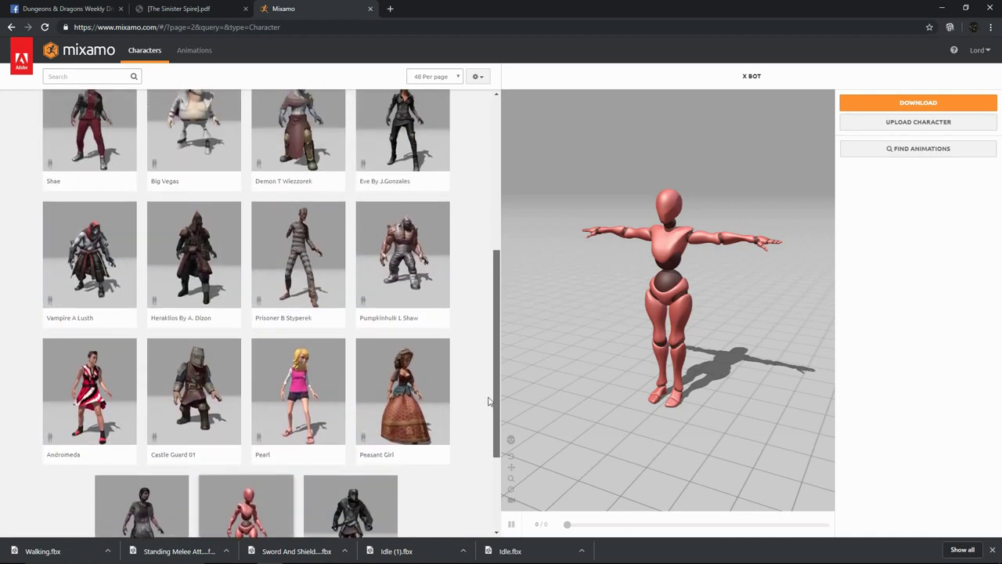
{"action": "left_click", "coordinate": [97, 256]}
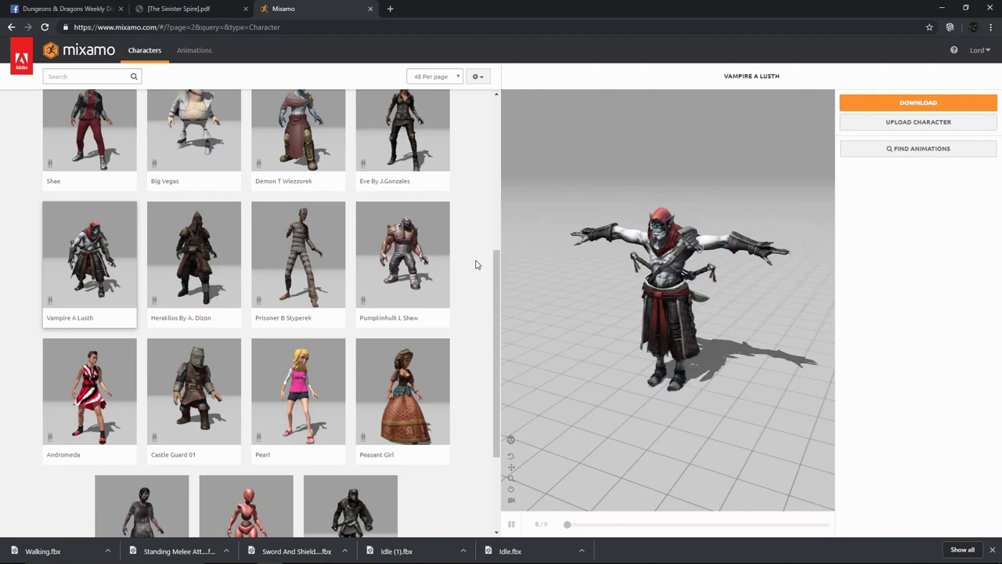
Step: Switch from characters to the animation library and search it for "Idle"
{"action": "left_click_drag", "start_coordinate": [499, 285], "coordinate": [496, 363]}
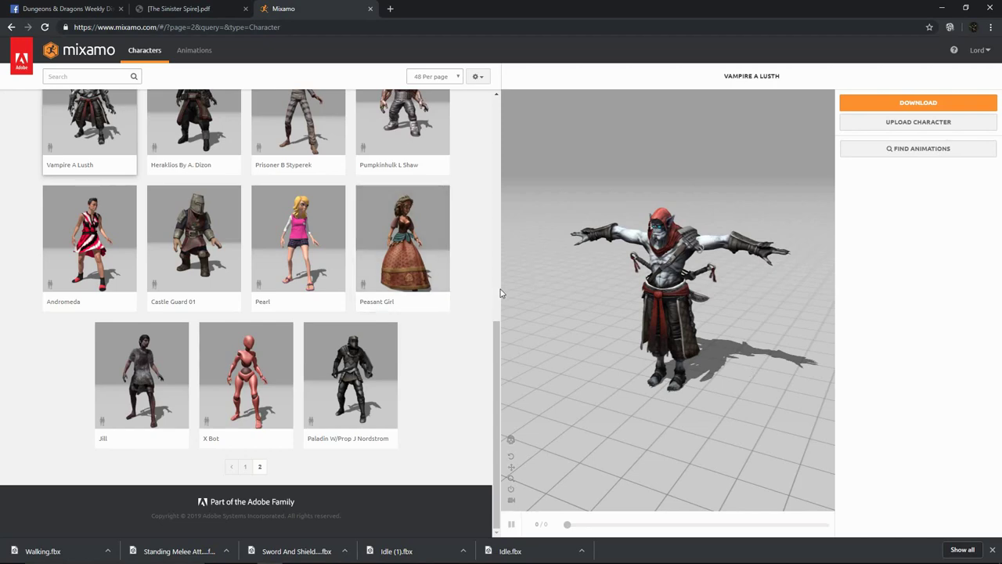
{"action": "left_click_drag", "start_coordinate": [503, 337], "coordinate": [487, 88]}
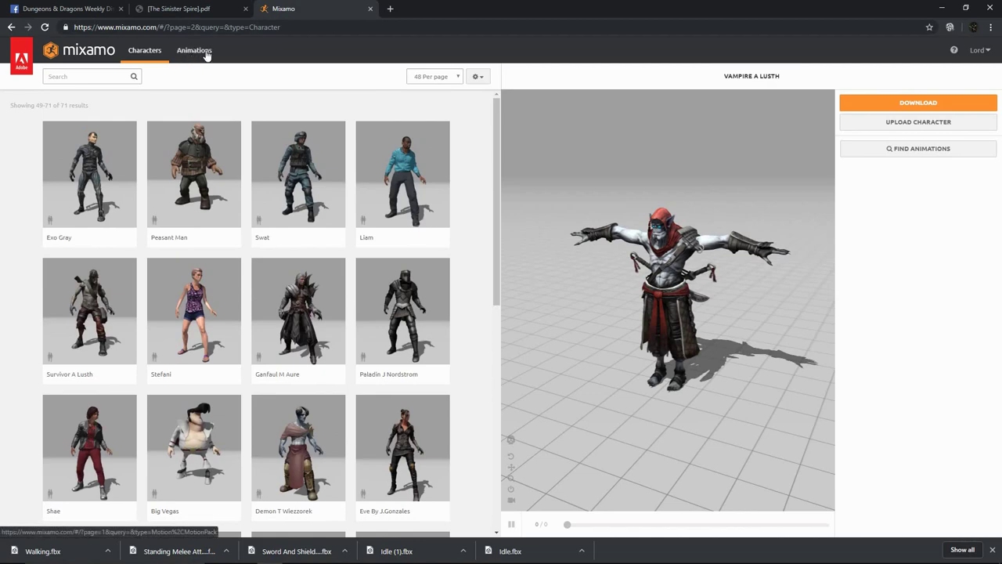
{"action": "left_click", "coordinate": [206, 55]}
{"action": "left_click", "coordinate": [79, 75]}
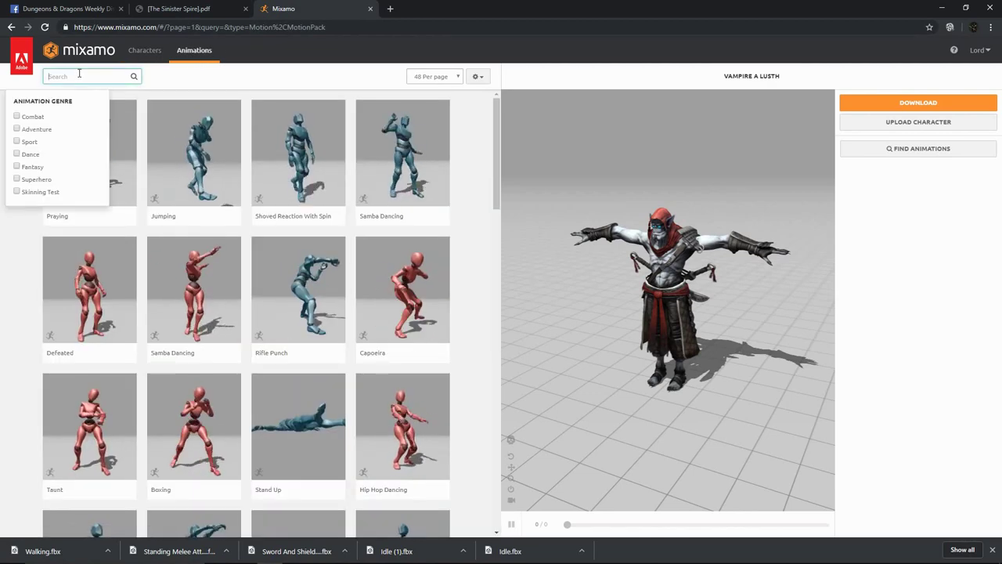
{"action": "type", "text": "Idle"}
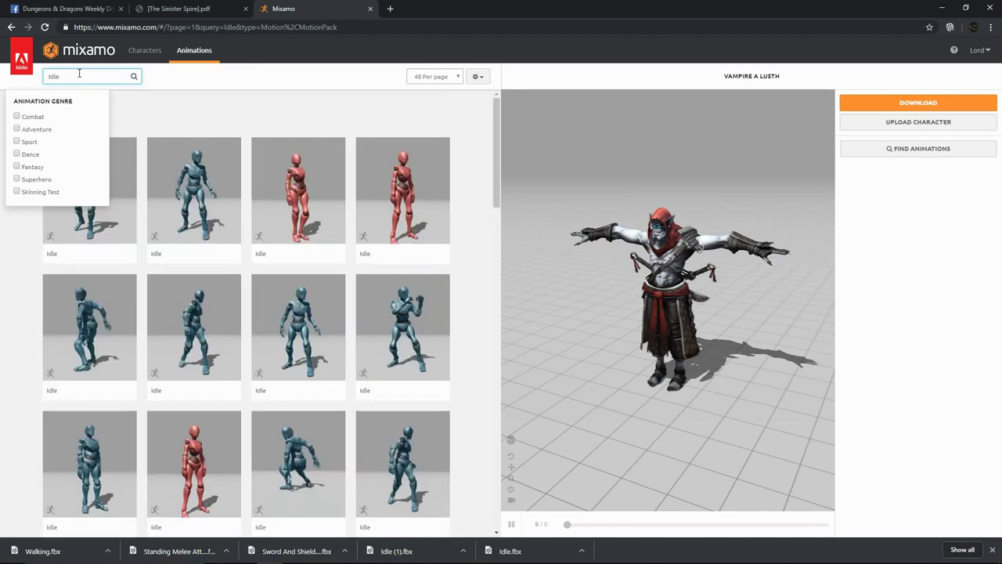
{"action": "key", "text": "Return"}
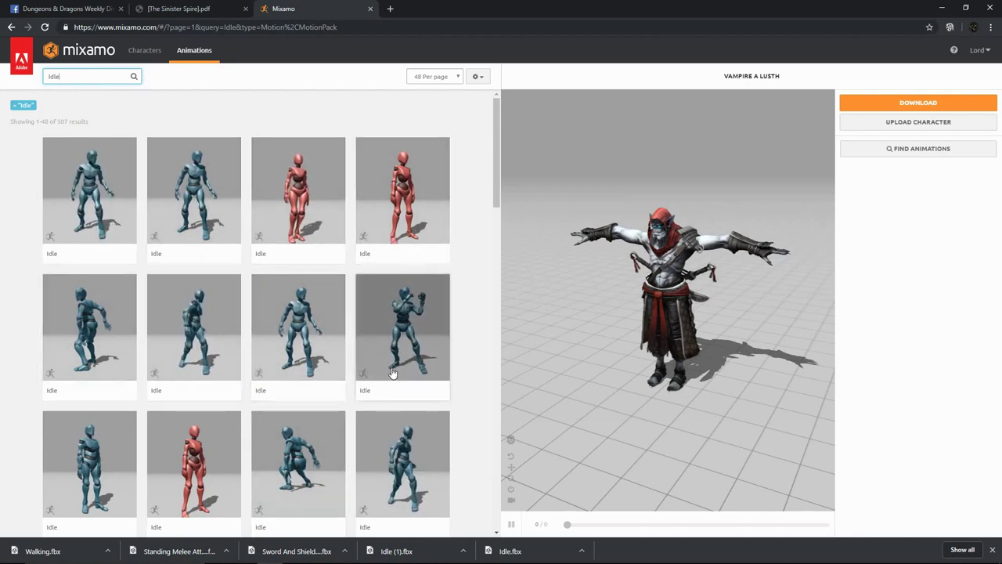
Step: Apply the fourth Idle animation in the first row to the vampire and download it as FBX with skin at 30 frames per second
{"action": "left_click", "coordinate": [409, 212]}
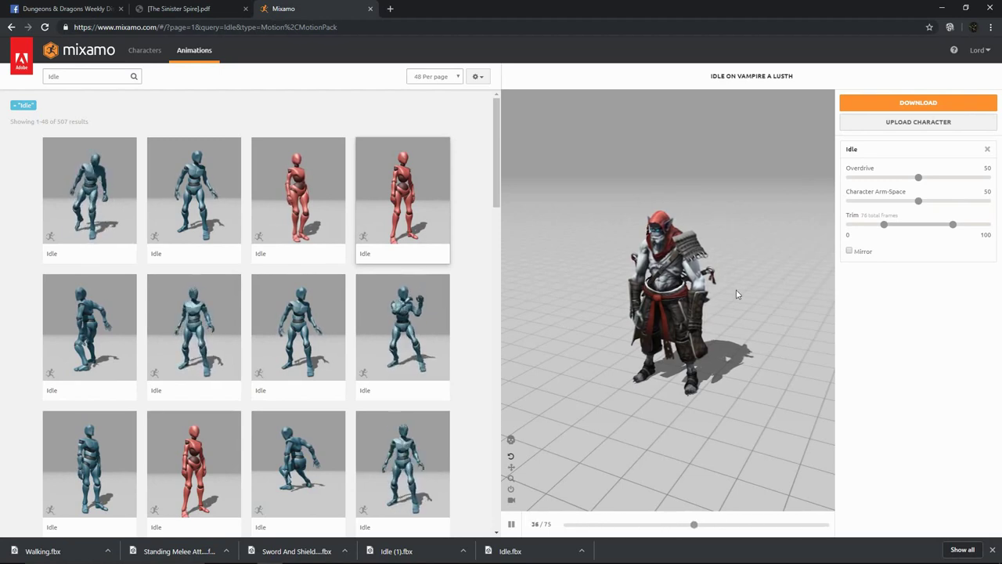
{"action": "left_click", "coordinate": [916, 106]}
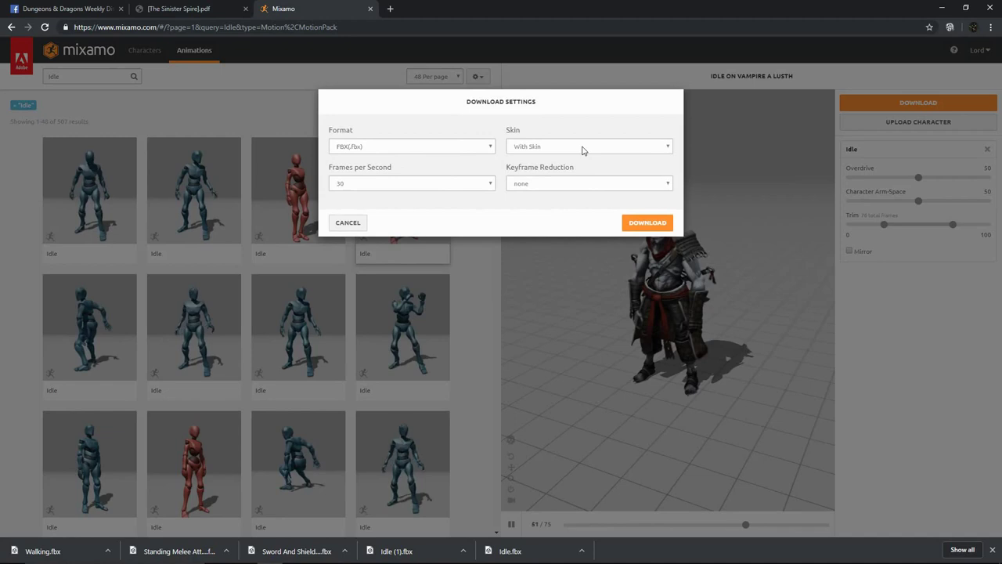
{"action": "left_click", "coordinate": [652, 225]}
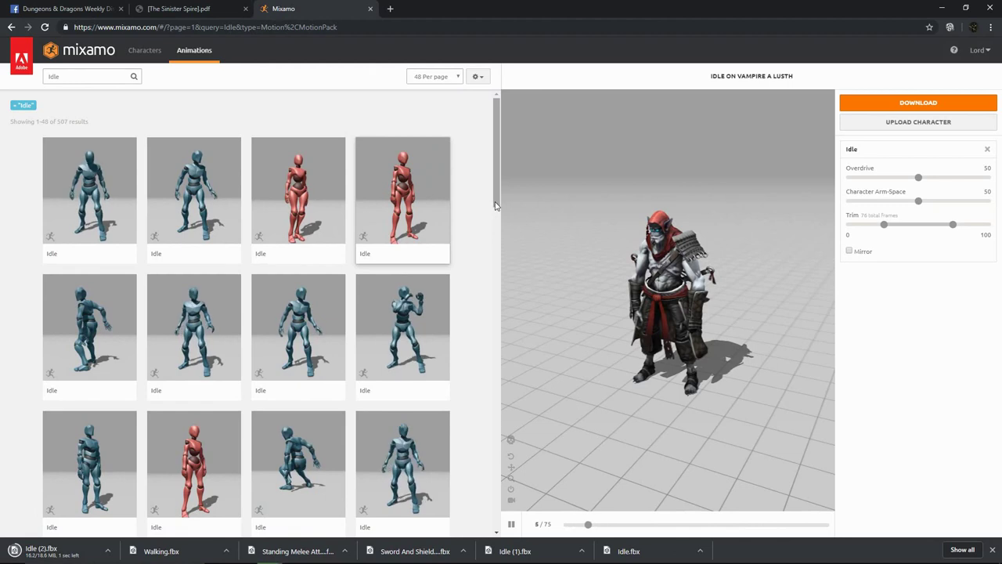
Step: Preview the fighting-stance Idle, apply the second Idle in the same row instead, and download it as FBX with skin at 30 frames per second
{"action": "scroll", "coordinate": [495, 205], "scroll_direction": "down", "scroll_amount": 1}
{"action": "left_click", "coordinate": [401, 227]}
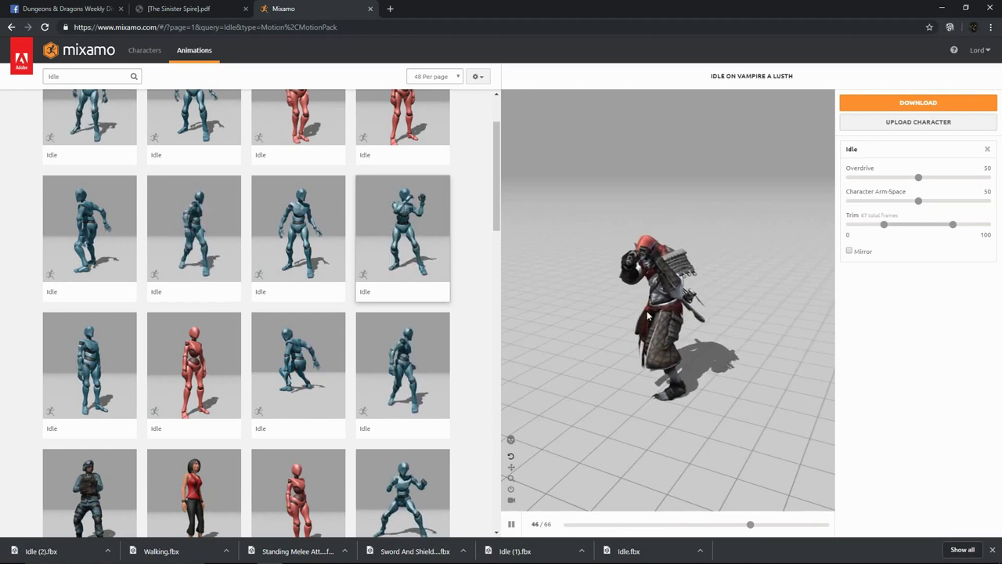
{"action": "left_click", "coordinate": [196, 225]}
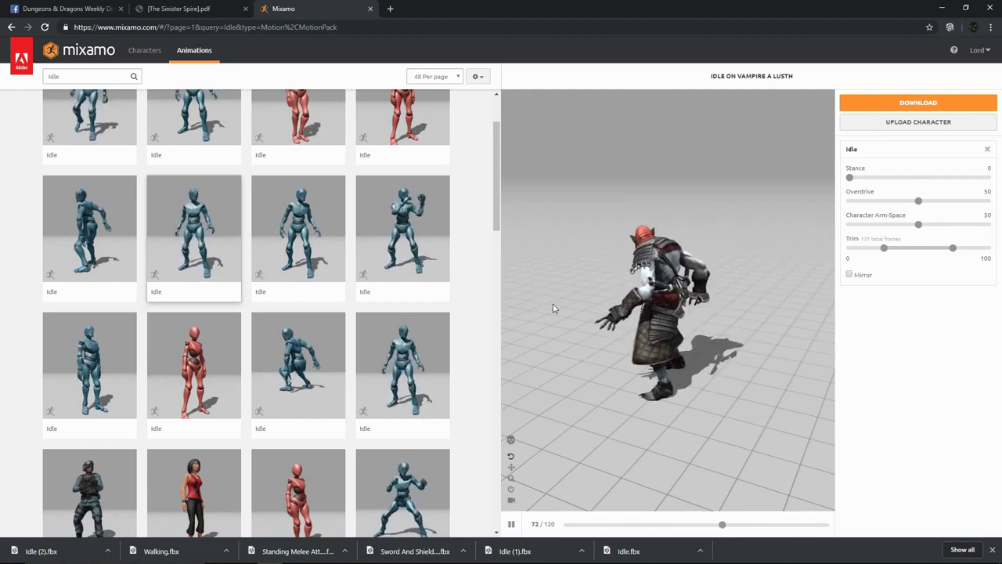
{"action": "left_click", "coordinate": [915, 108]}
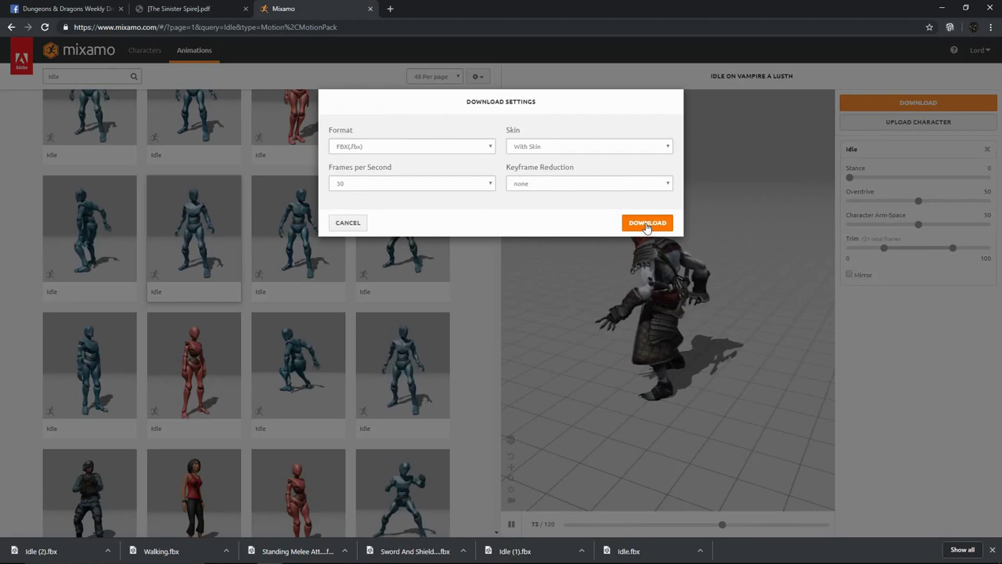
{"action": "left_click", "coordinate": [647, 224]}
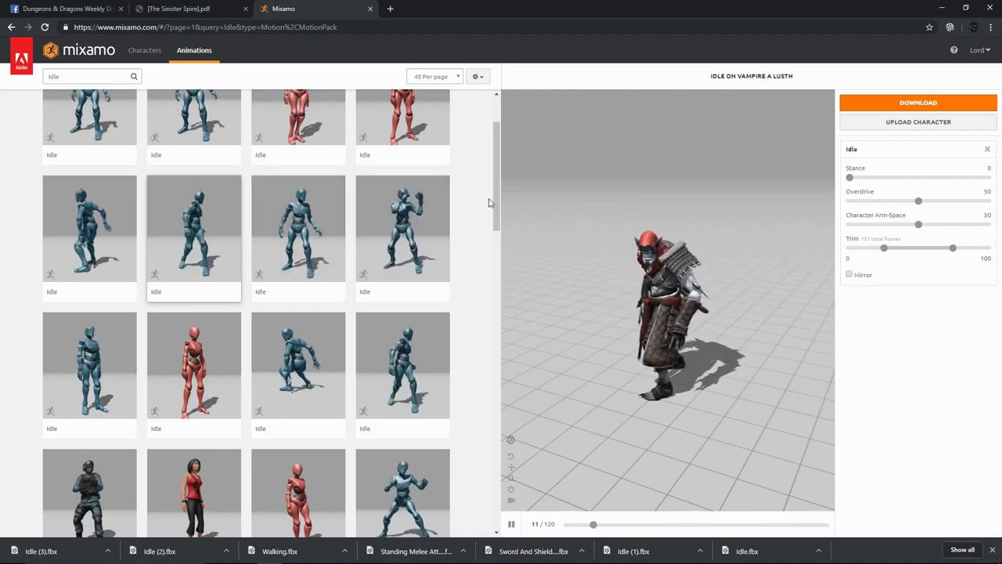
Step: Replace the animation search term with "Die" and run the search
{"action": "left_click_drag", "start_coordinate": [498, 197], "coordinate": [498, 170]}
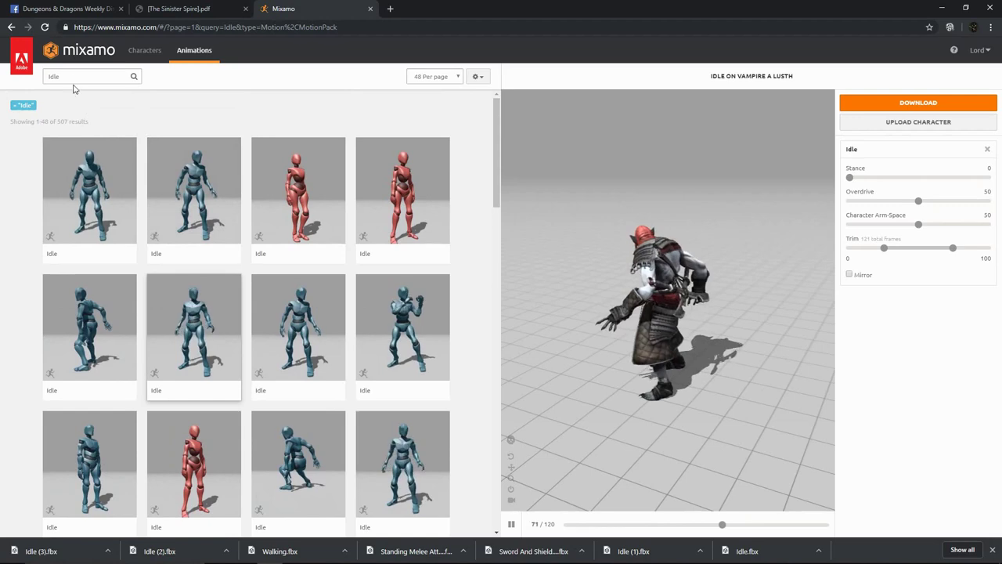
{"action": "left_click", "coordinate": [48, 78]}
{"action": "key", "text": "Return"}
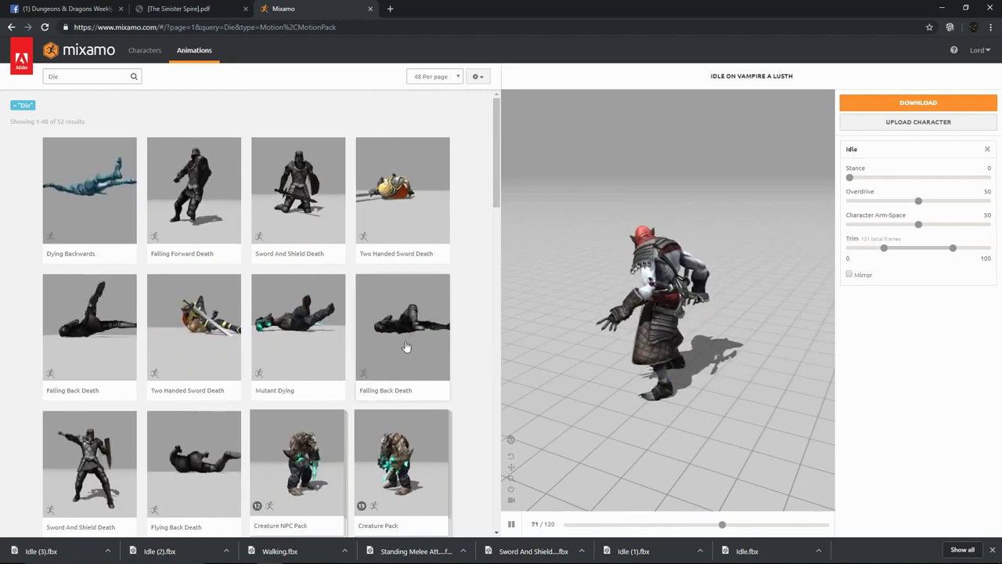
Step: Apply the first-row Sword And Shield Death animation to the vampire and download it as FBX with skin at 30 frames per second
{"action": "left_click", "coordinate": [304, 186]}
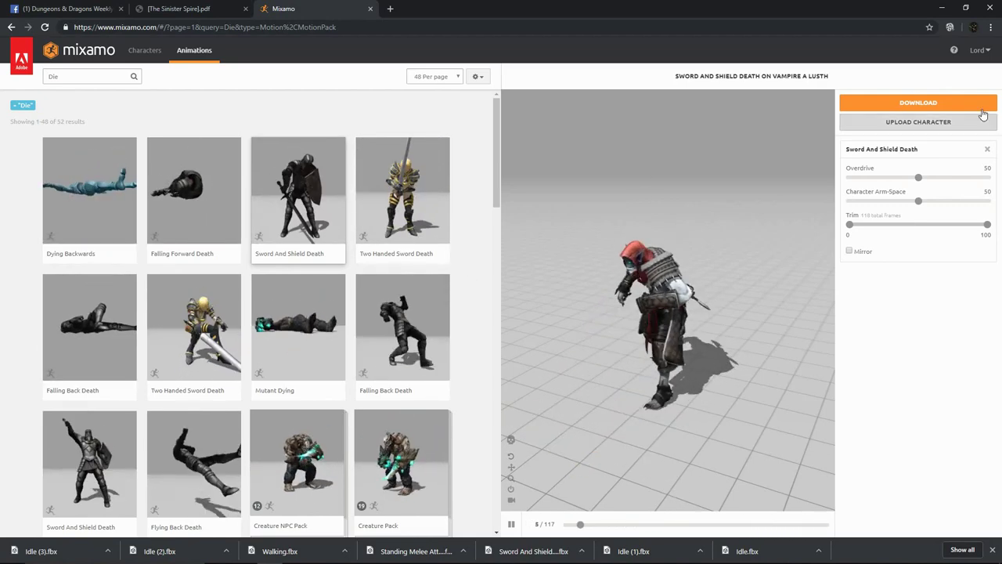
{"action": "left_click", "coordinate": [942, 105]}
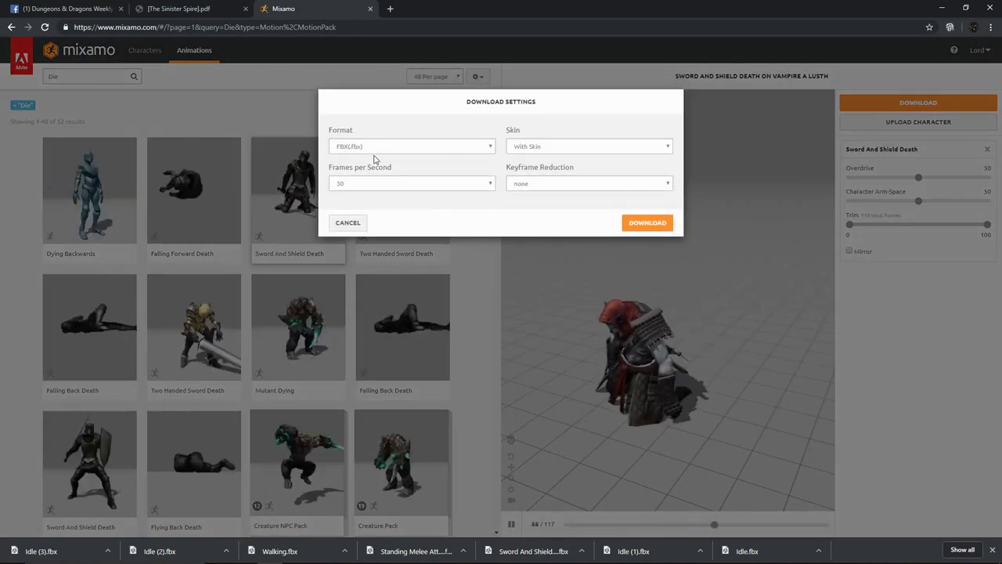
{"action": "left_click", "coordinate": [653, 226]}
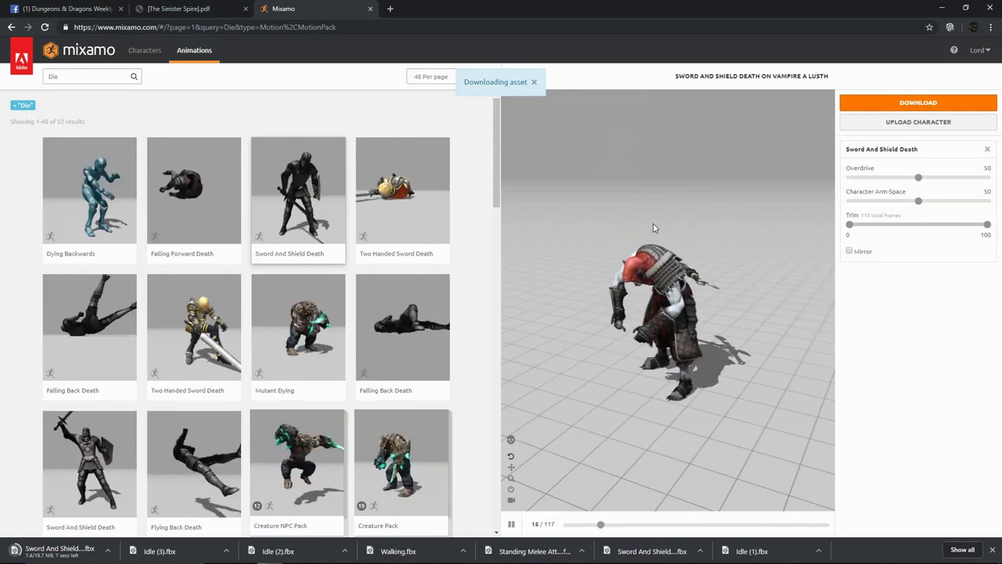
Step: Search the animations for "Walk" and apply the third Walking animation in the first row to the vampire
{"action": "left_click", "coordinate": [86, 77]}
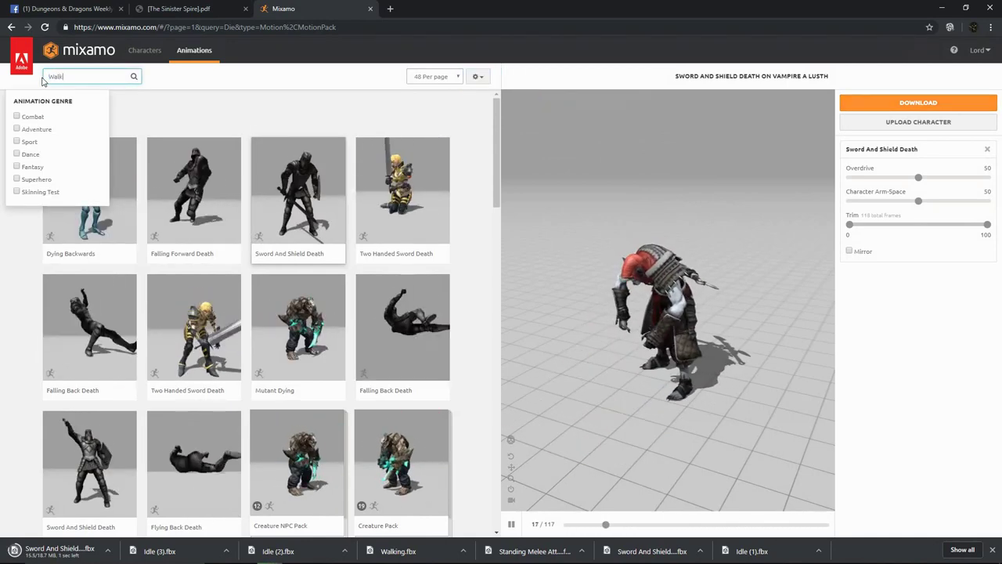
{"action": "key", "text": "Return"}
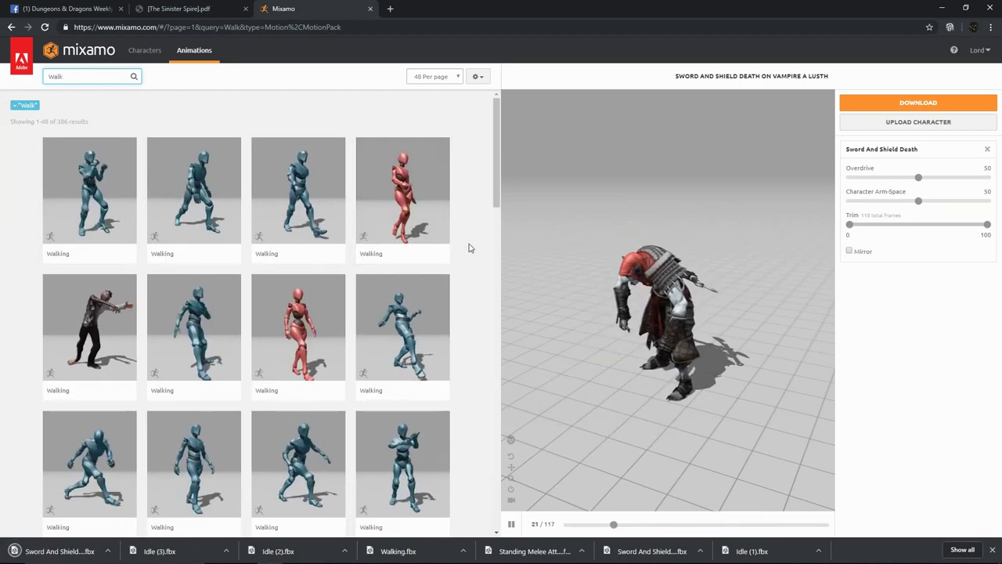
{"action": "left_click", "coordinate": [311, 197]}
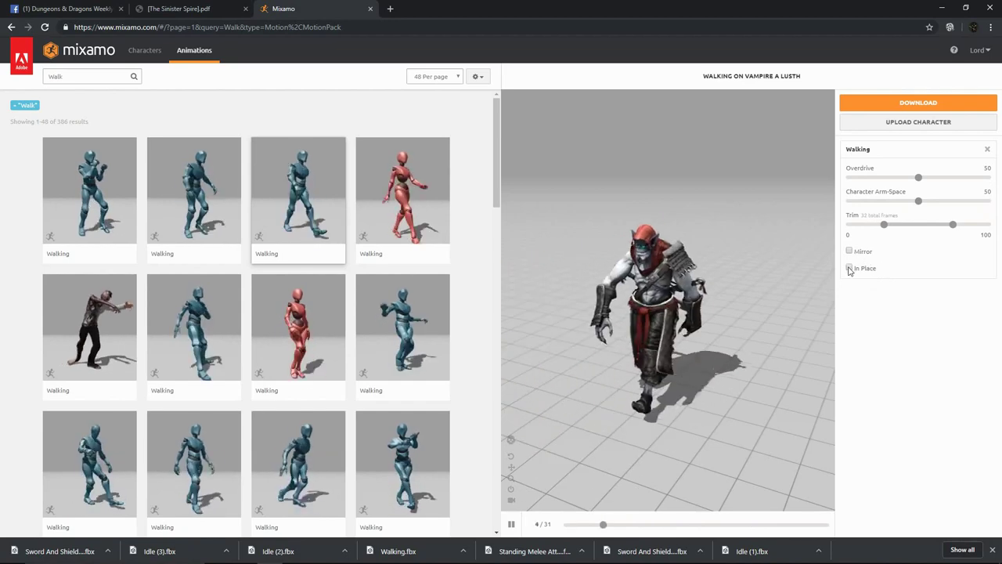
Step: Enable In Place for the Walking animation and download it as FBX with skin at 30 frames per second
{"action": "left_click", "coordinate": [848, 268]}
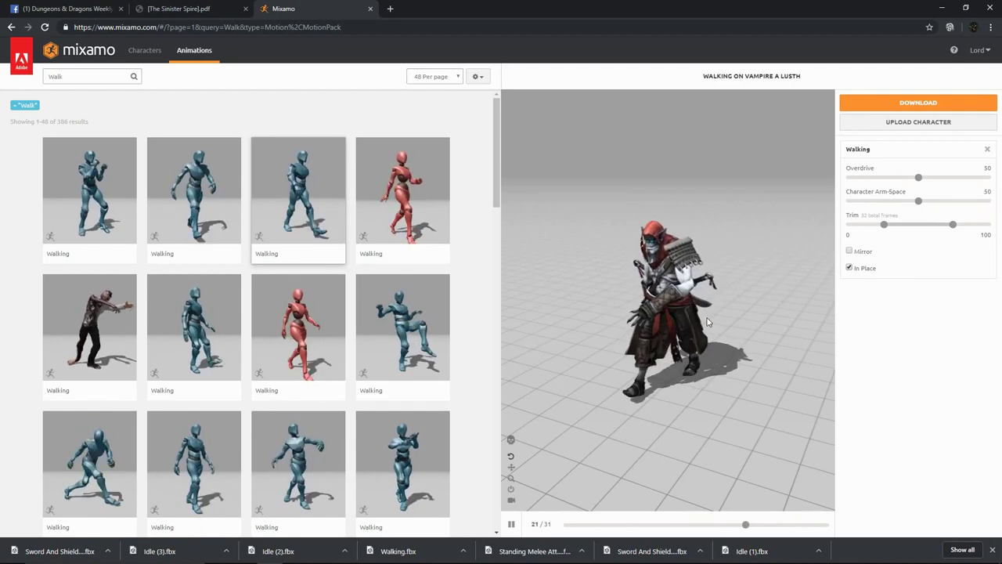
{"action": "left_click", "coordinate": [895, 102]}
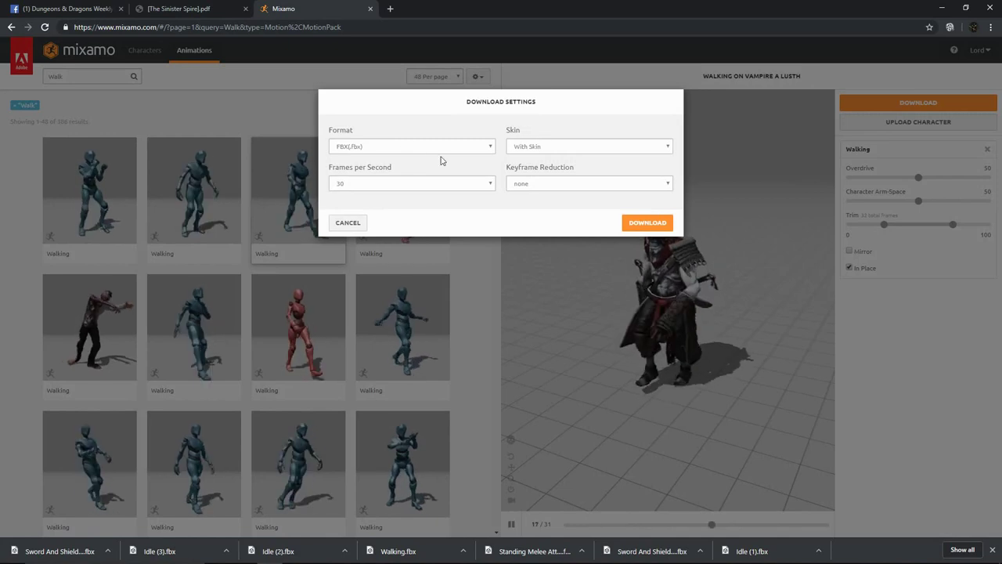
{"action": "left_click", "coordinate": [645, 222]}
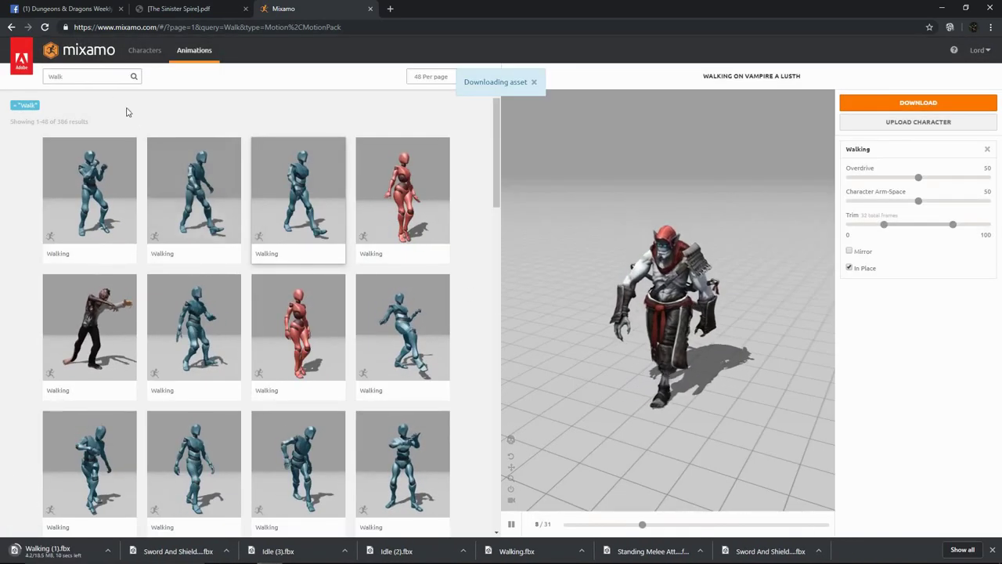
Step: Search the animations for "Slash", then apply the fourth animation in the second row, Great Sword Slash, and request its download as FBX with skin
{"action": "left_click", "coordinate": [82, 76]}
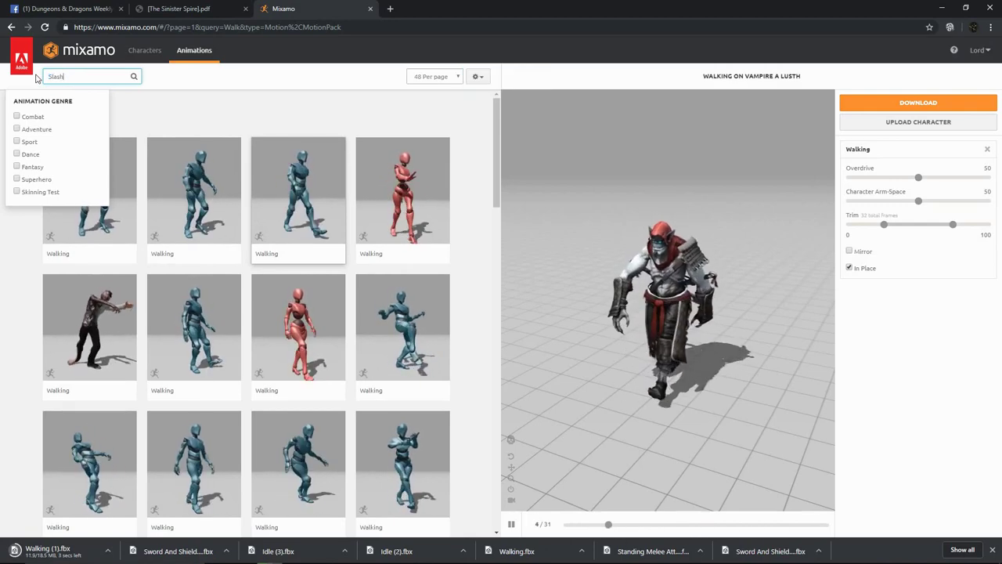
{"action": "key", "text": "Return"}
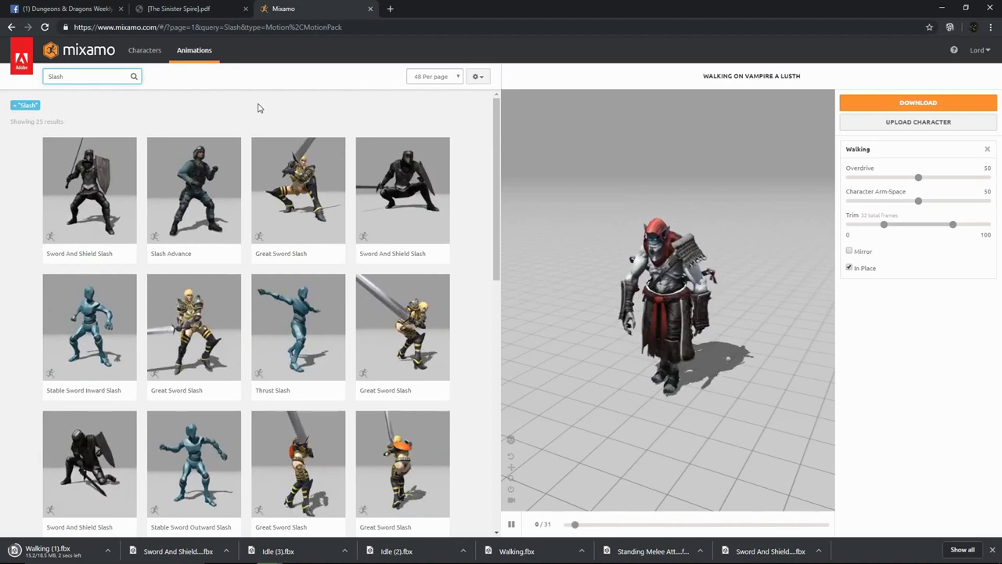
{"action": "left_click", "coordinate": [302, 183]}
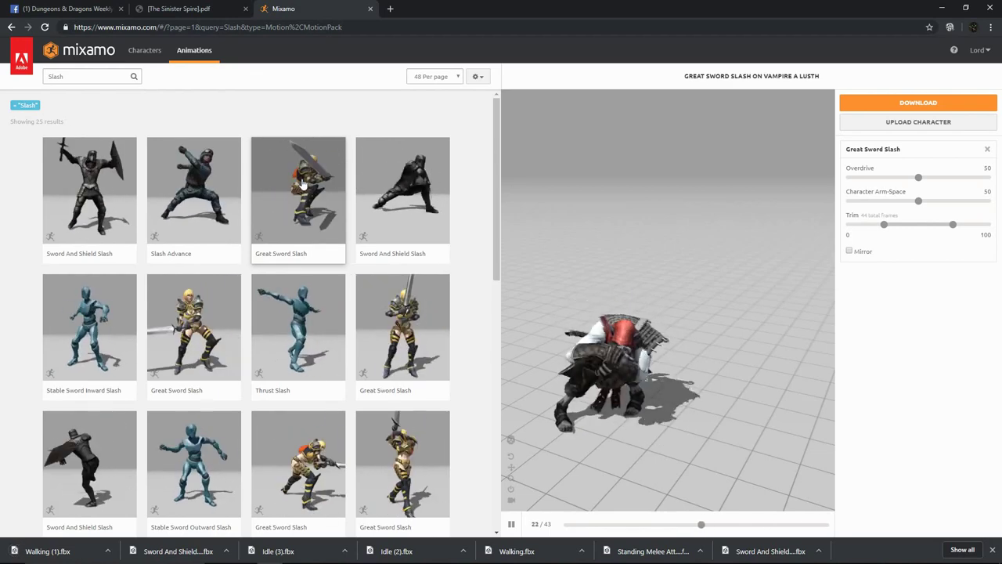
{"action": "left_click", "coordinate": [405, 323]}
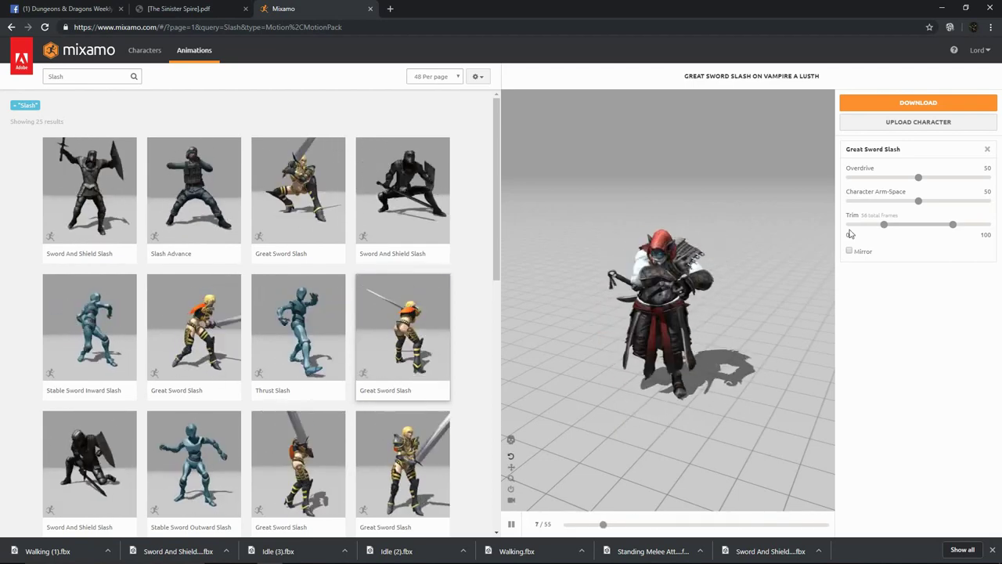
{"action": "left_click", "coordinate": [918, 103]}
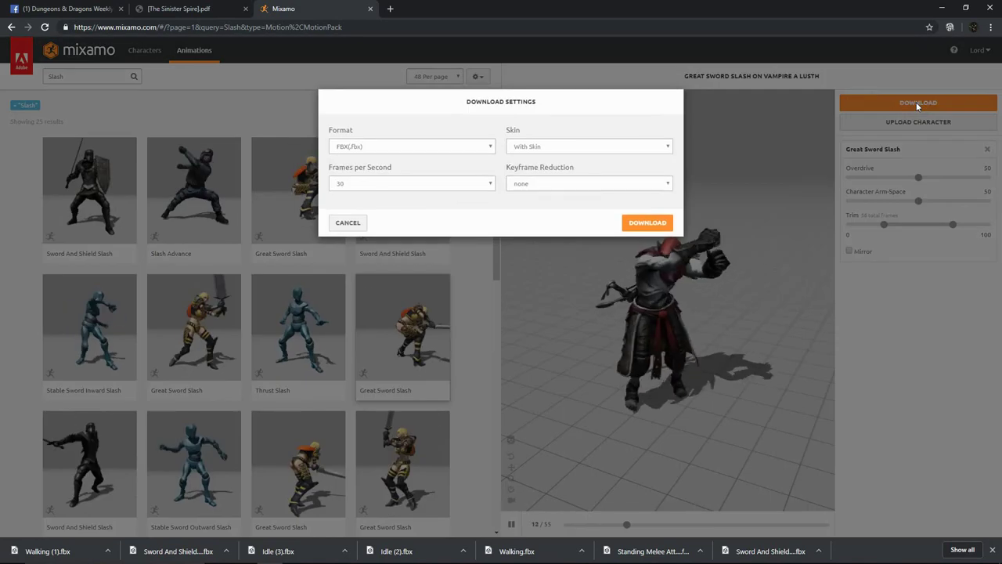
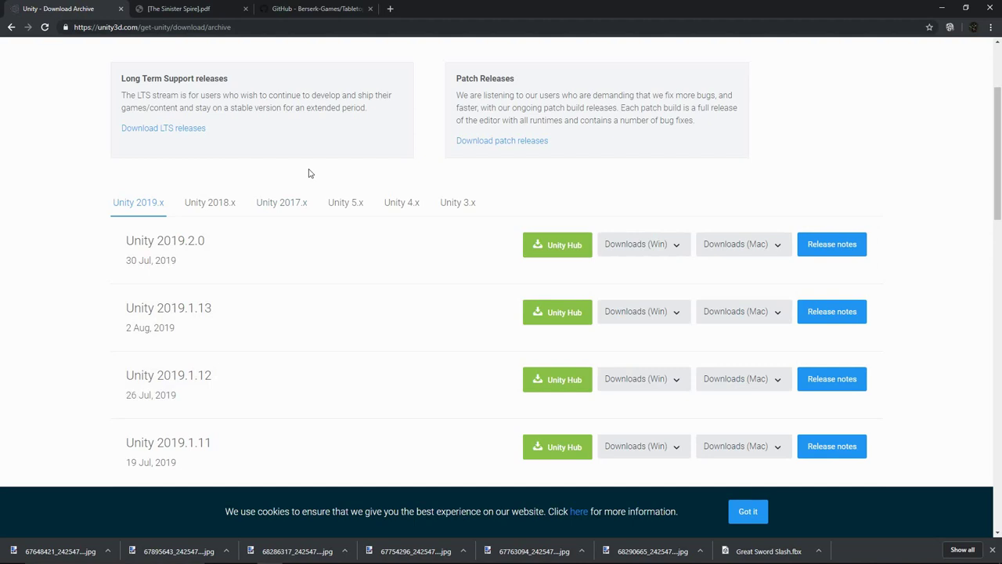
Step: Show the Berserk-Games Tabletop-Simulator-Modding repository page on GitHub
{"action": "left_click", "coordinate": [313, 11]}
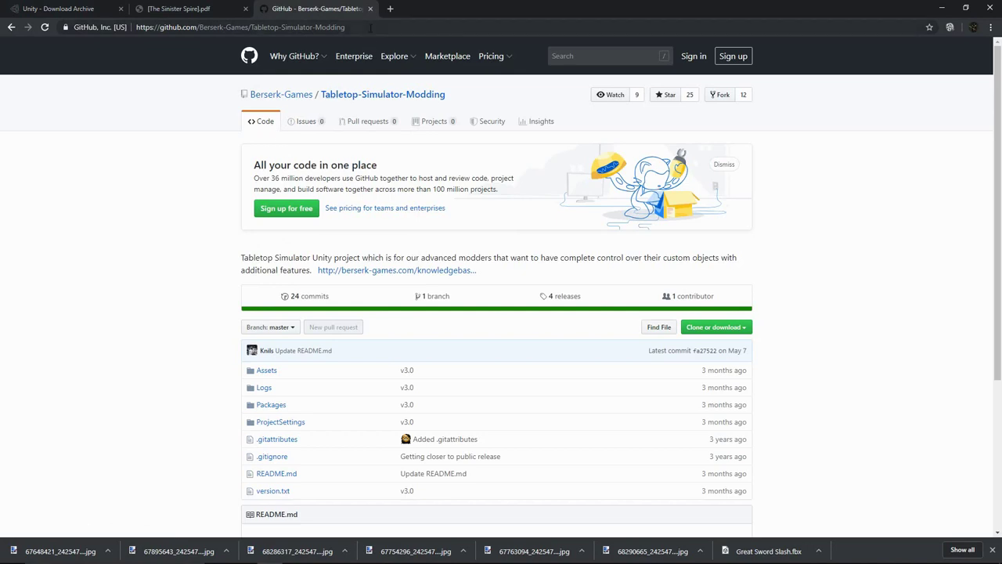
{"action": "mouse_move", "coordinate": [320, 47]}
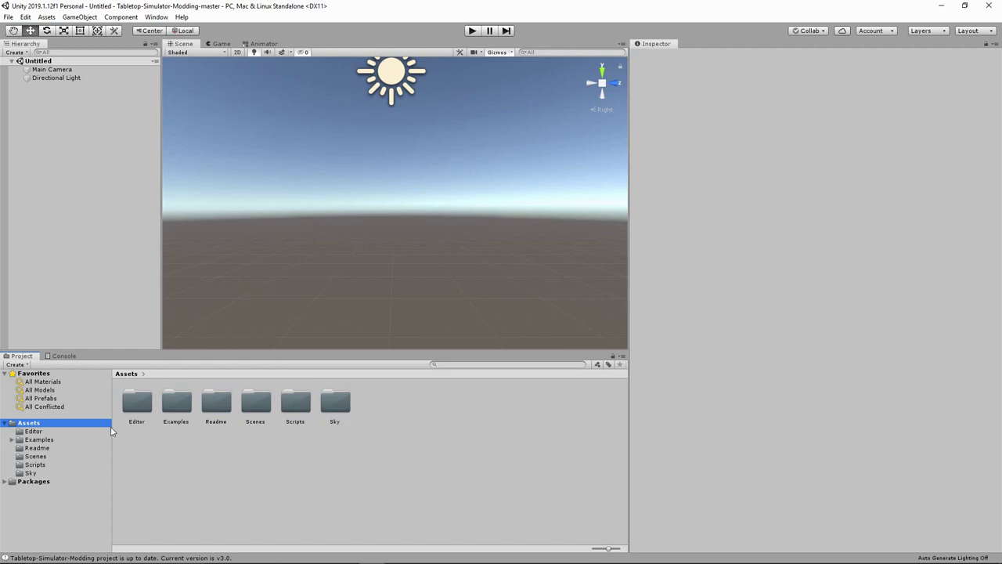
Step: Create a folder named Char directly under Assets and open it
{"action": "left_click", "coordinate": [37, 431]}
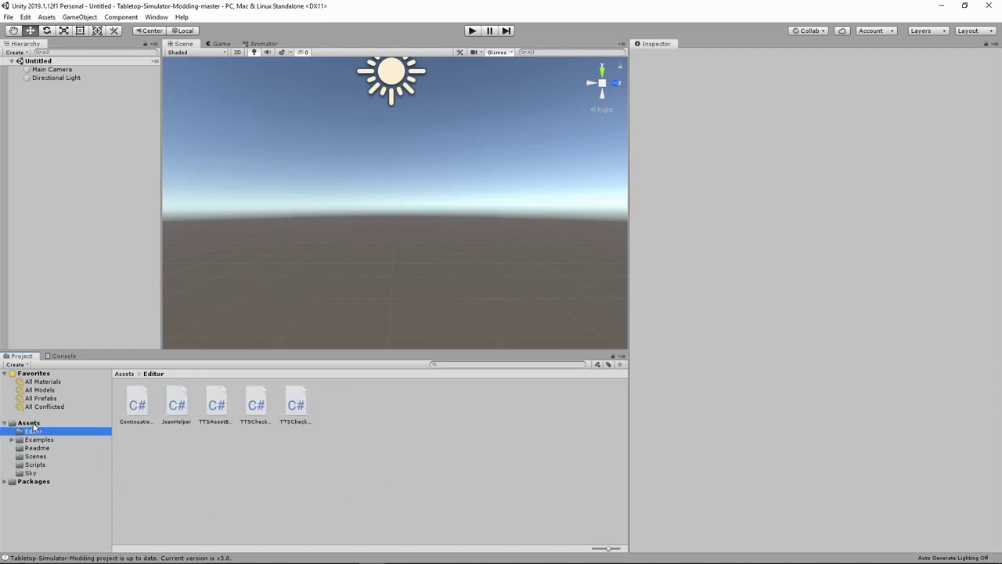
{"action": "left_click", "coordinate": [33, 423]}
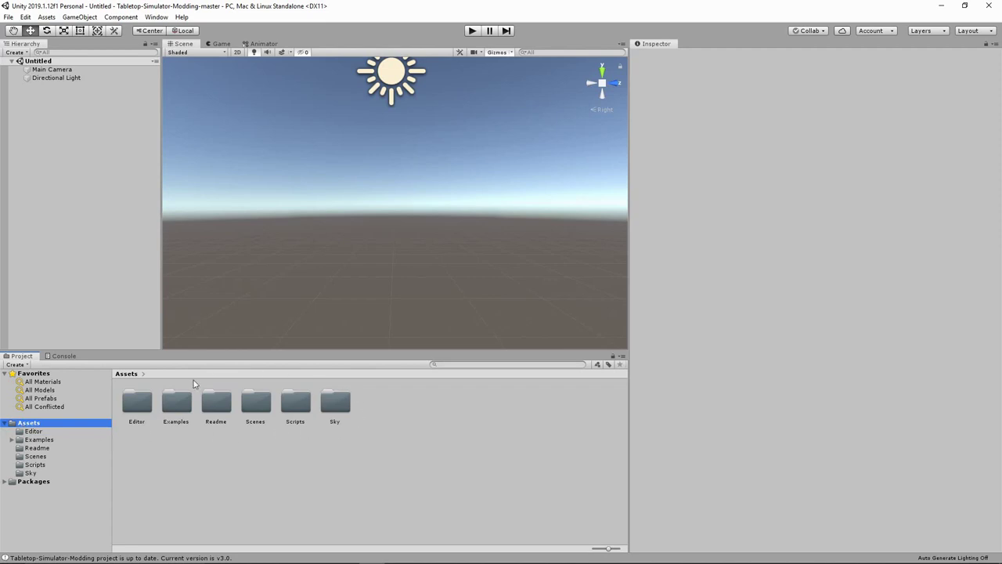
{"action": "right_click", "coordinate": [372, 412]}
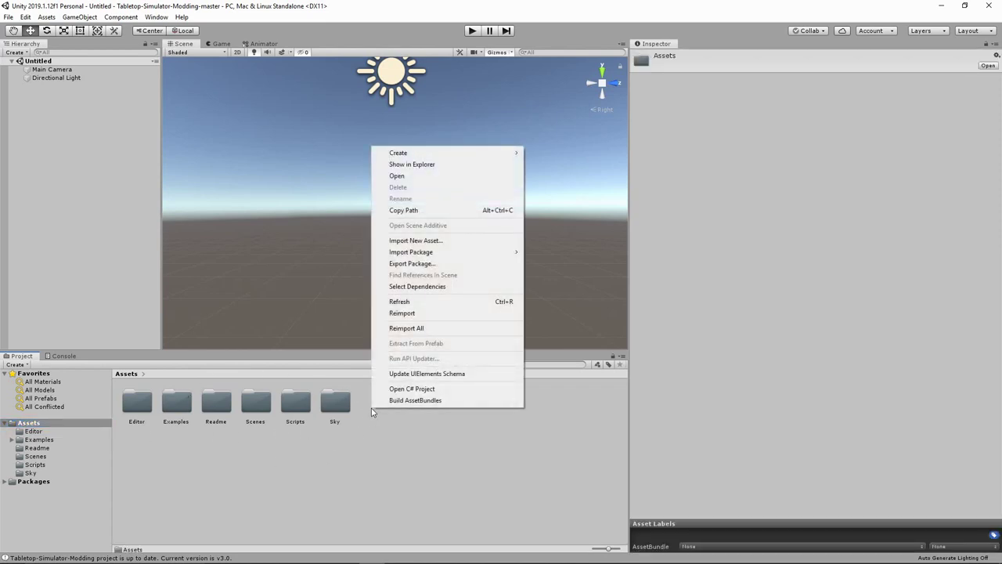
{"action": "mouse_move", "coordinate": [416, 153]}
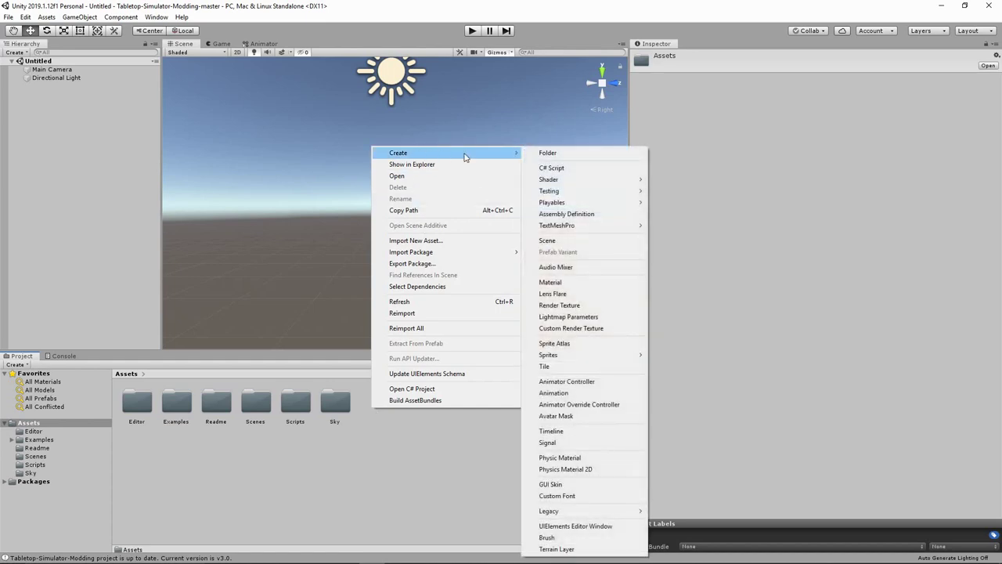
{"action": "left_click", "coordinate": [547, 152]}
{"action": "type", "text": "Char"}
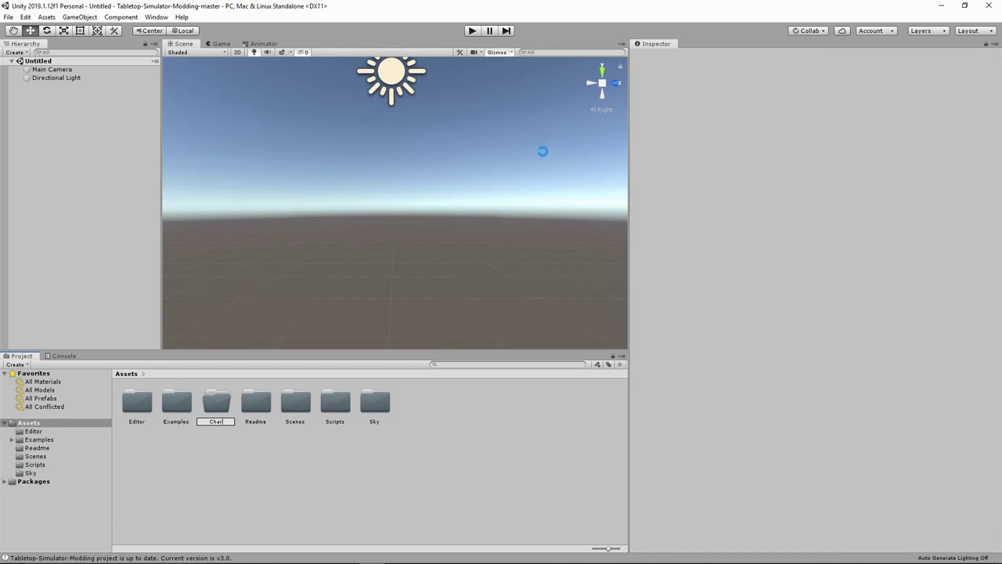
{"action": "key", "text": "Return"}
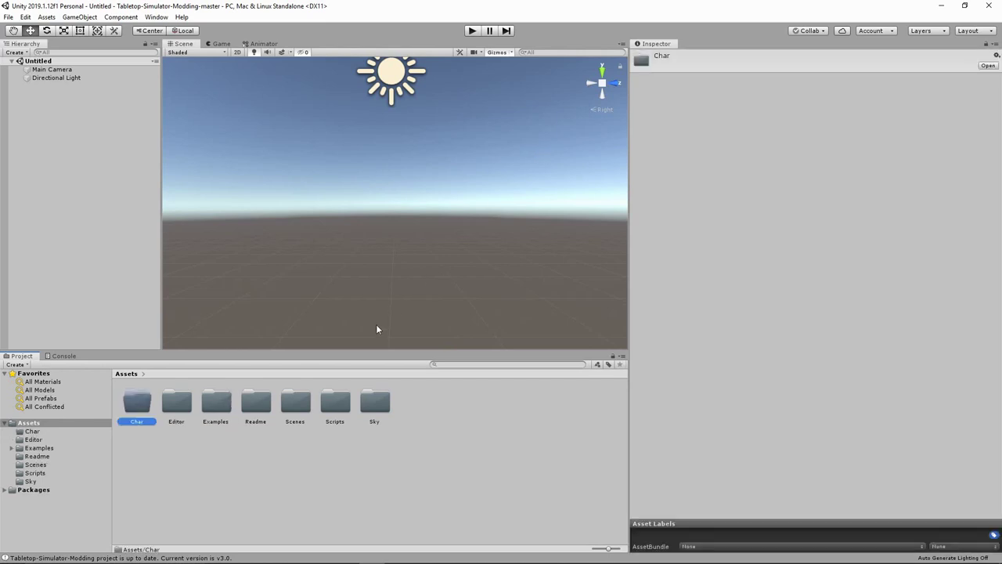
{"action": "double_click", "coordinate": [138, 403]}
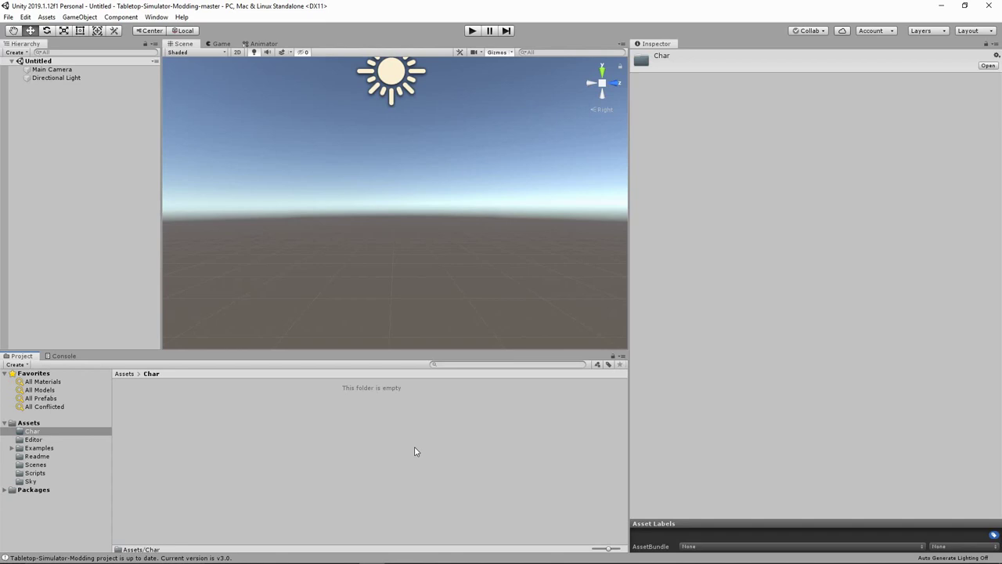
Step: Import Great Sword Slash, Walking (1), Sword And Shield Death (1), Idle (3) and Idle (2) FBX files from Downloads into the Char folder
{"action": "key", "text": "alt+Tab"}
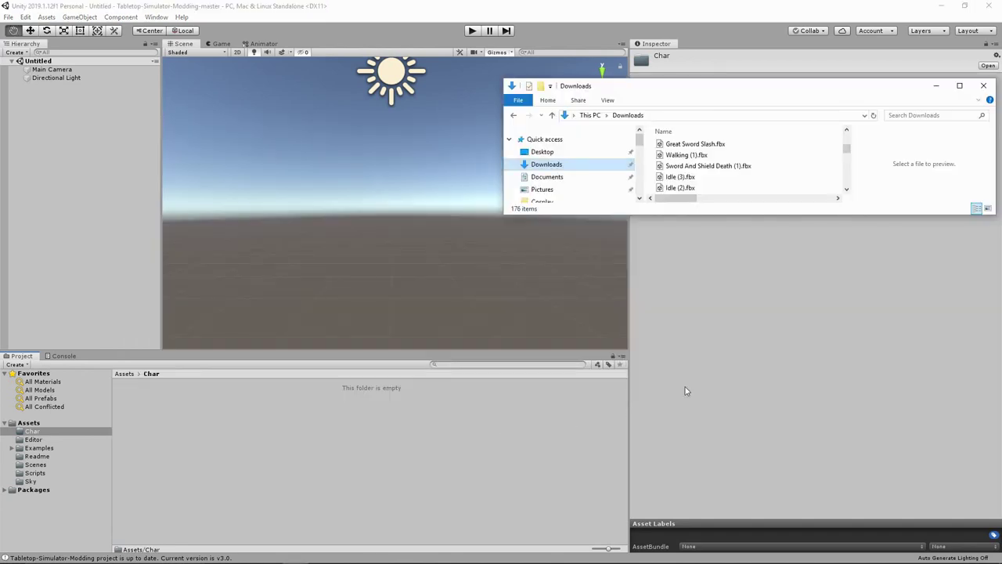
{"action": "left_click", "coordinate": [688, 145]}
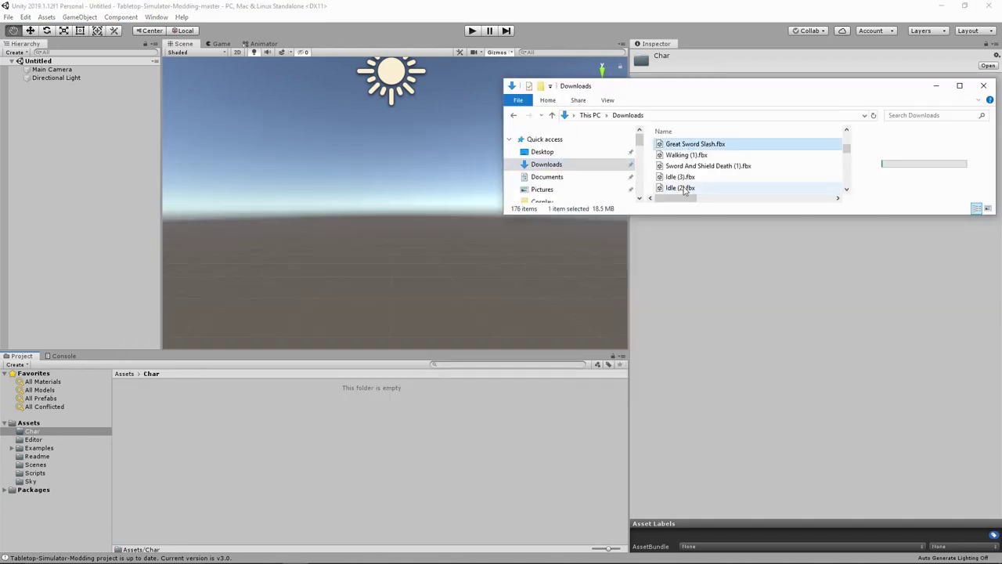
{"action": "left_click", "coordinate": [683, 190], "text": "shift"}
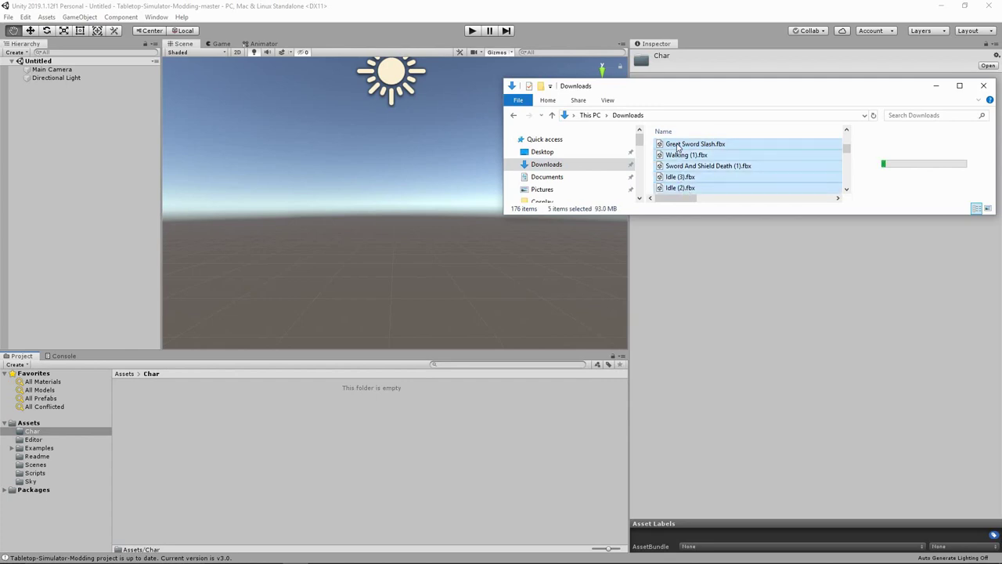
{"action": "left_click_drag", "start_coordinate": [677, 147], "coordinate": [209, 429]}
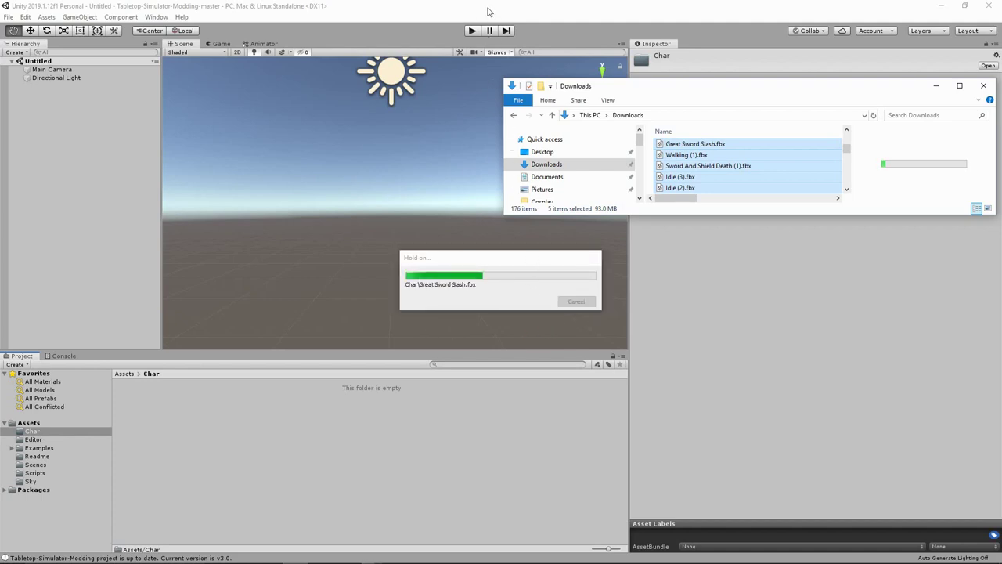
{"action": "left_click", "coordinate": [936, 86]}
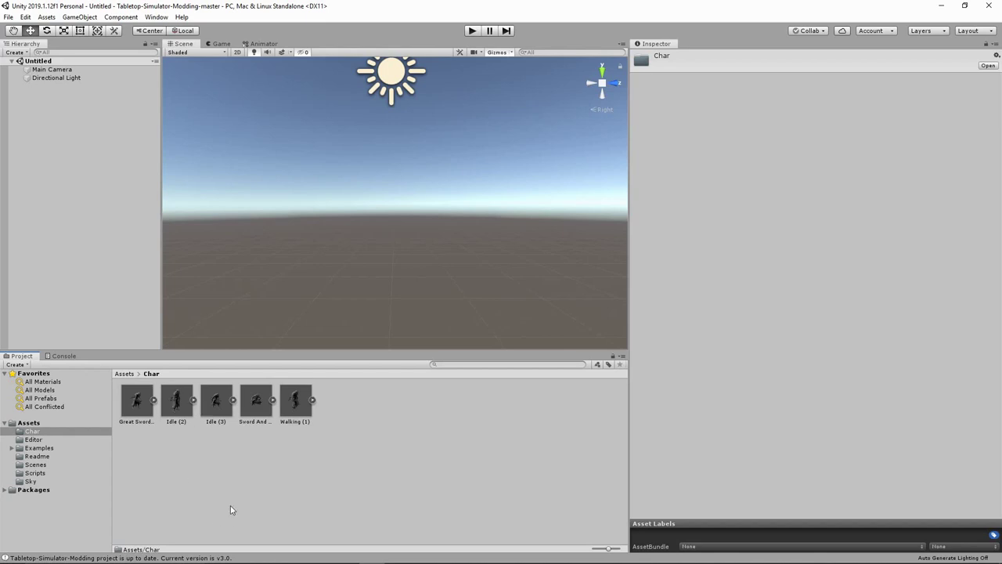
Step: Rename the Idle (2) model in the Char folder as Bob Idle
{"action": "left_click", "coordinate": [177, 421]}
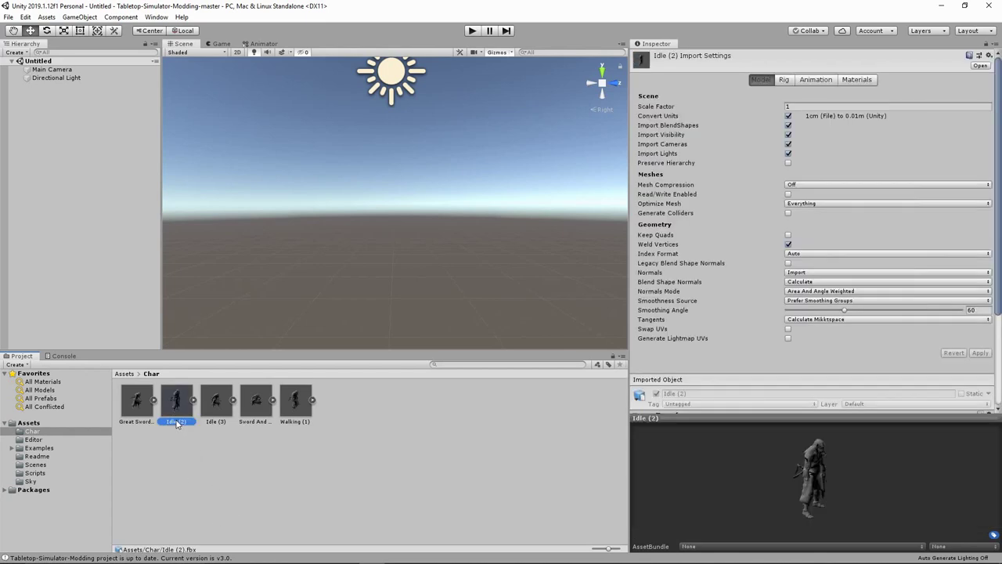
{"action": "left_click", "coordinate": [177, 422]}
{"action": "type", "text": "Bob Idle"}
{"action": "key", "text": "Return"}
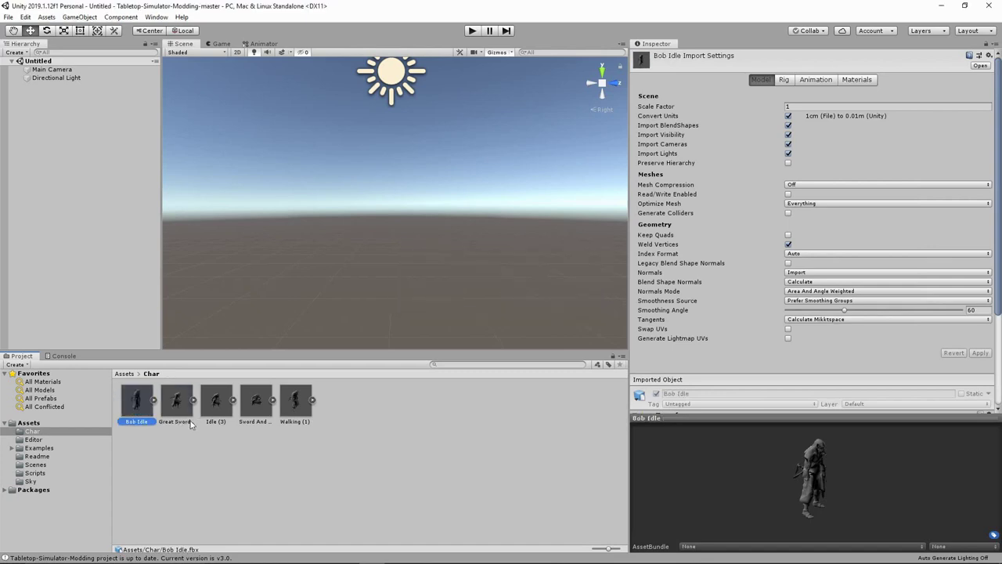
Step: Rename the Idle (3) model in the Char folder as Bob Ready
{"action": "left_click", "coordinate": [216, 415]}
{"action": "left_click", "coordinate": [216, 422]}
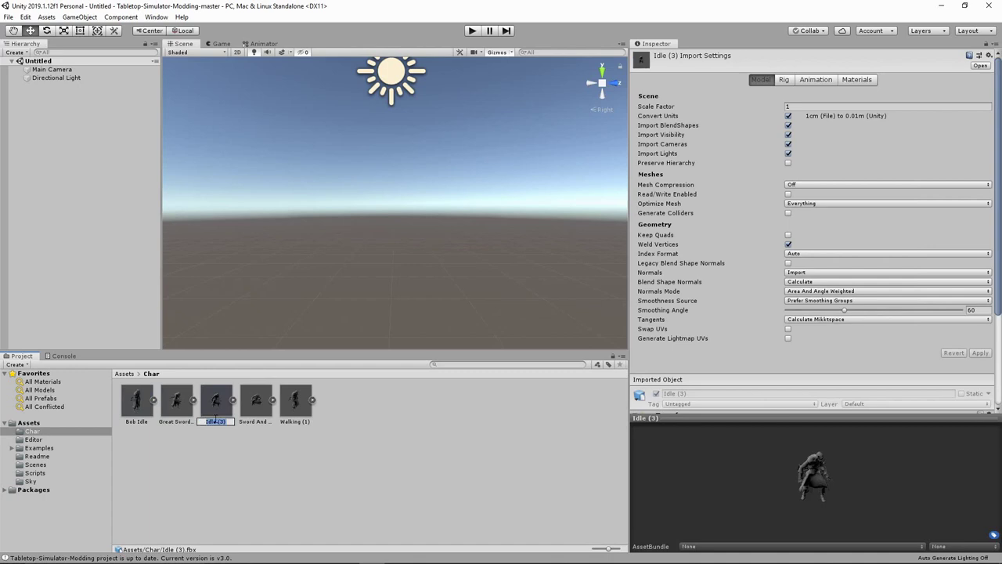
{"action": "type", "text": "Bob Ready"}
{"action": "key", "text": "Return"}
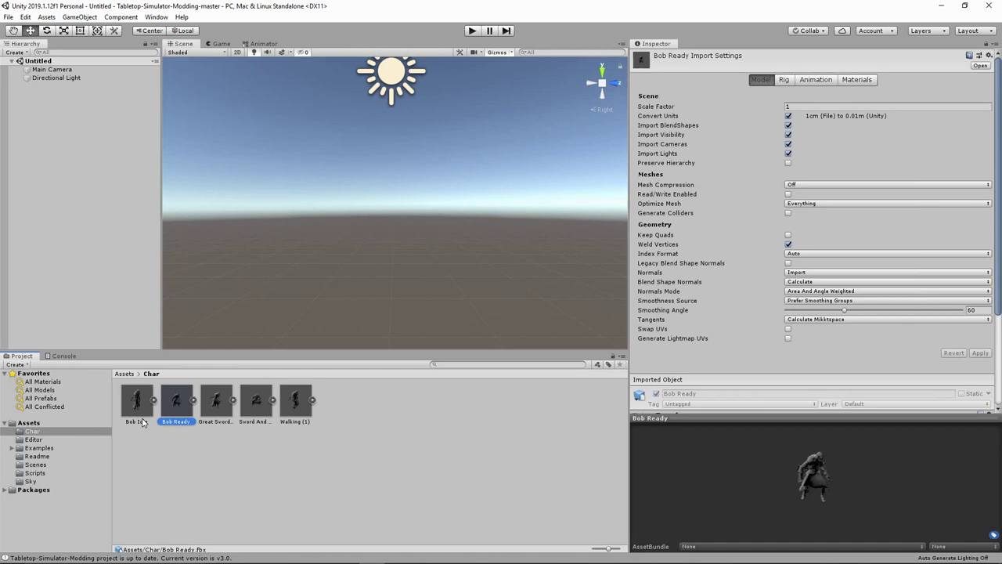
Step: Rename the Walking (1) model in the Char folder as Bob Walk
{"action": "left_click", "coordinate": [299, 422]}
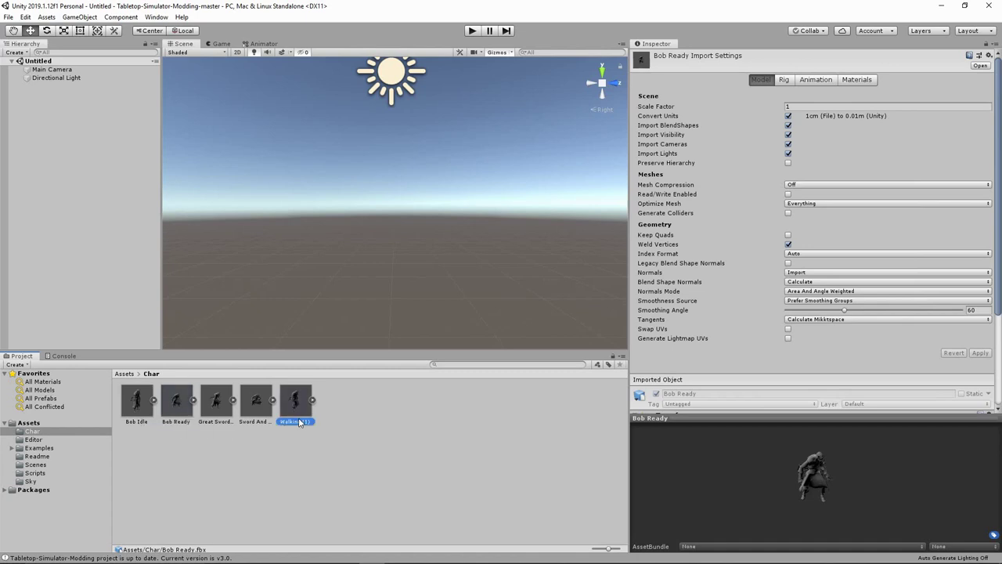
{"action": "left_click", "coordinate": [299, 422]}
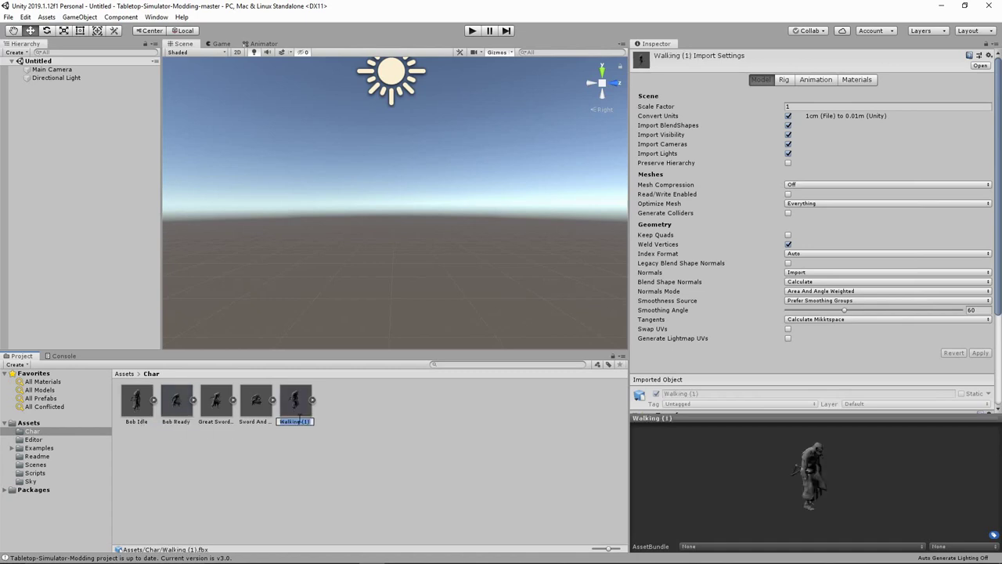
{"action": "type", "text": "Bob Walk"}
{"action": "left_click", "coordinate": [297, 418]}
{"action": "key", "text": "Return"}
{"action": "left_click", "coordinate": [226, 423]}
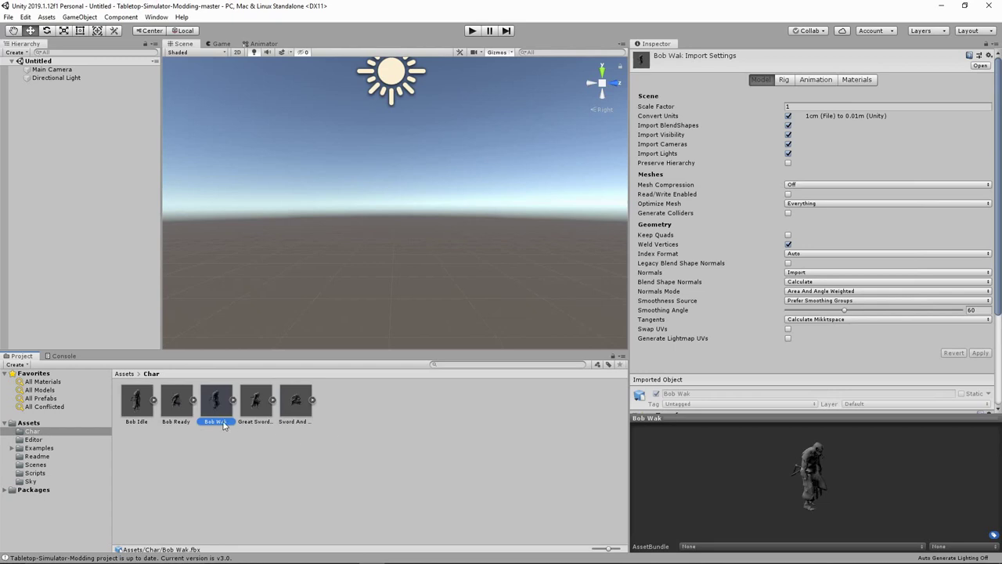
{"action": "left_click", "coordinate": [215, 421]}
{"action": "type", "text": "l"}
{"action": "key", "text": "Return"}
Step: Rename the Sword And Shield Death (1) model in the Char folder as Bob Die
{"action": "left_click", "coordinate": [254, 402]}
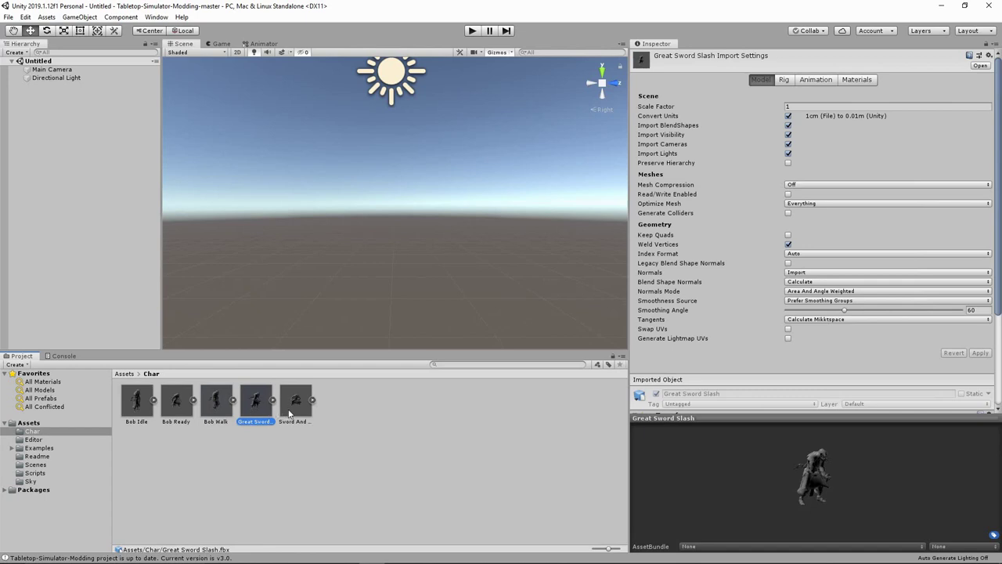
{"action": "left_click", "coordinate": [289, 412]}
{"action": "right_click", "coordinate": [289, 413]}
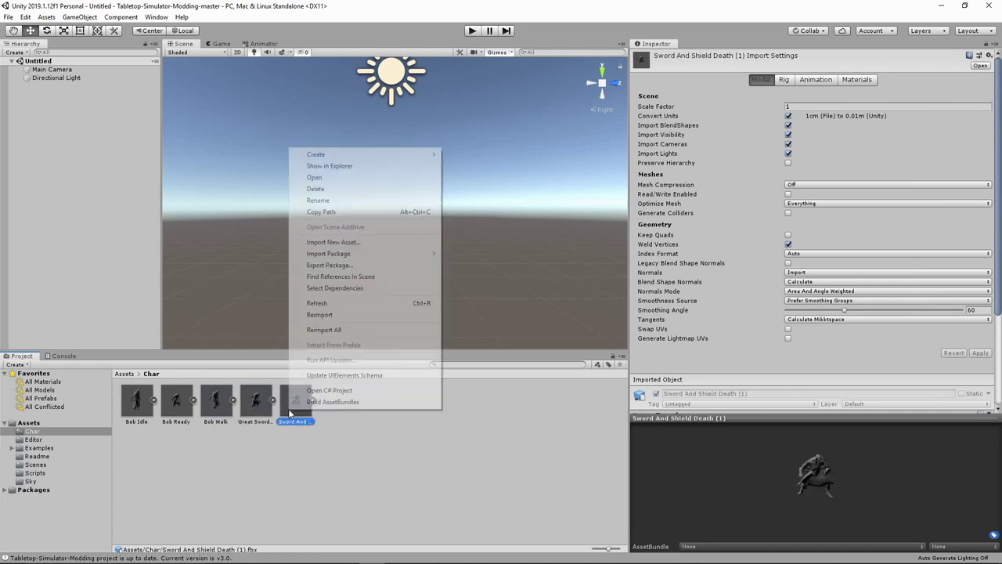
{"action": "left_click", "coordinate": [297, 403]}
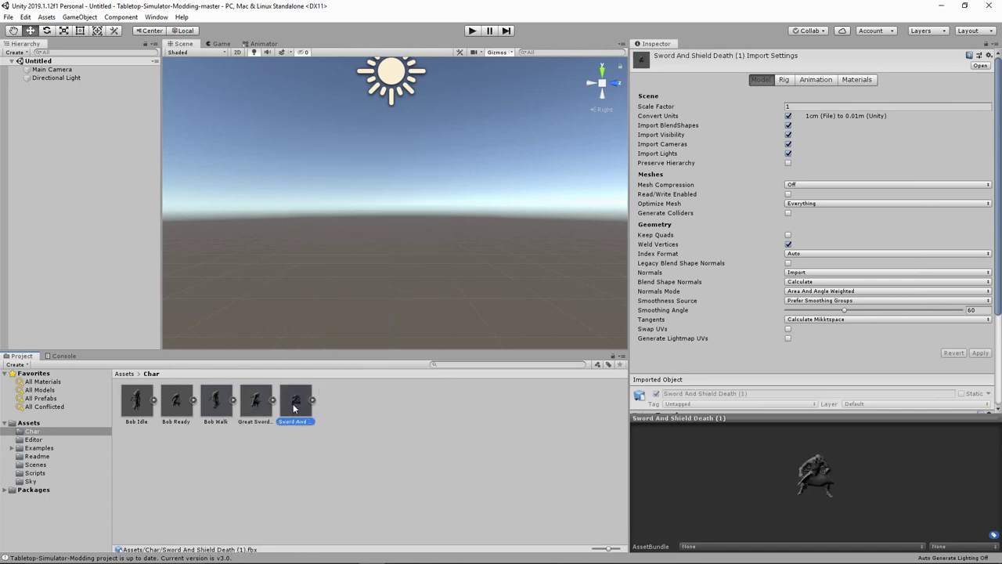
{"action": "type", "text": "Bob Die"}
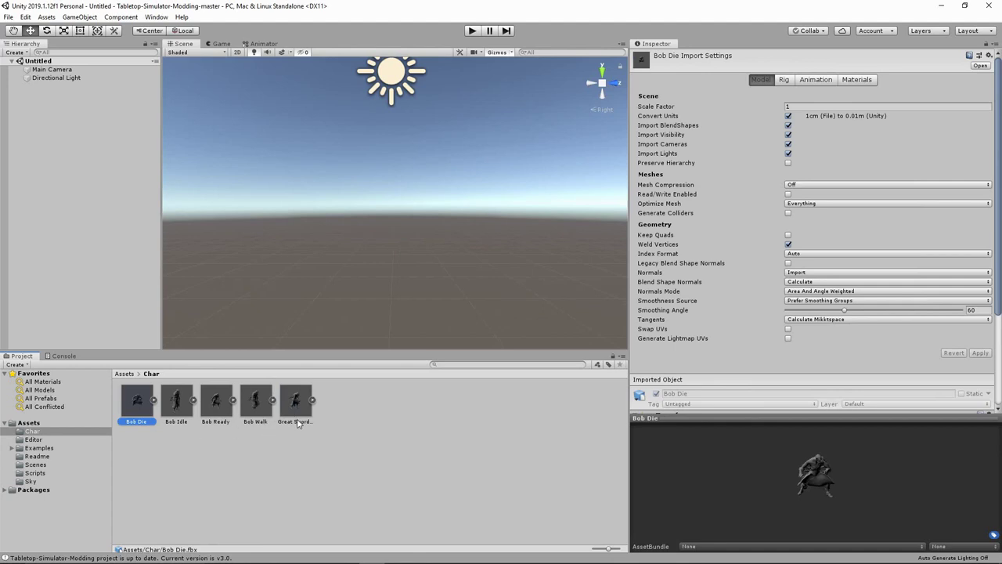
Step: Rename the Great Sword Slash model in the Char folder as Bob Attack
{"action": "left_click", "coordinate": [297, 422]}
{"action": "left_click", "coordinate": [297, 423]}
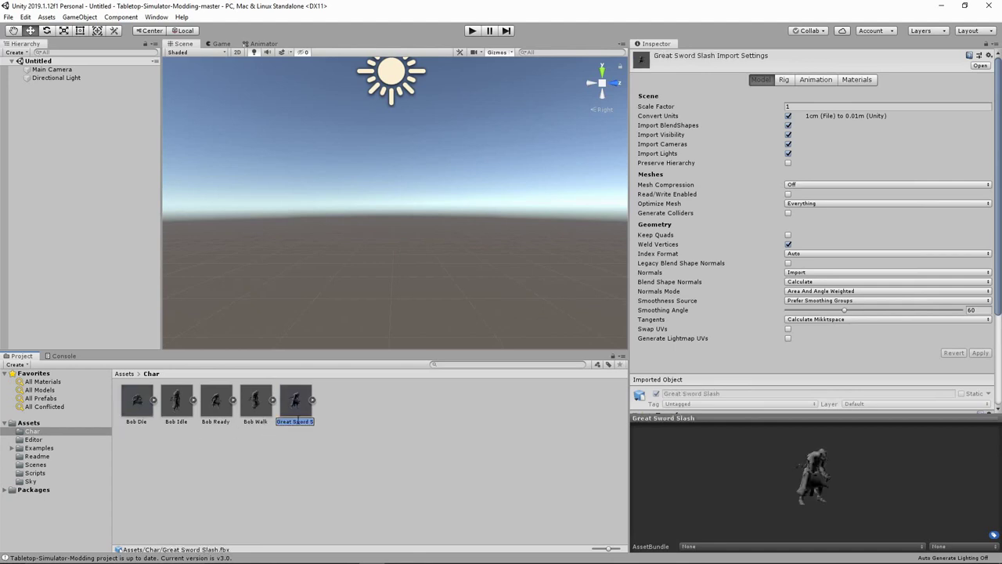
{"action": "type", "text": "Bob Attack"}
{"action": "key", "text": "Return"}
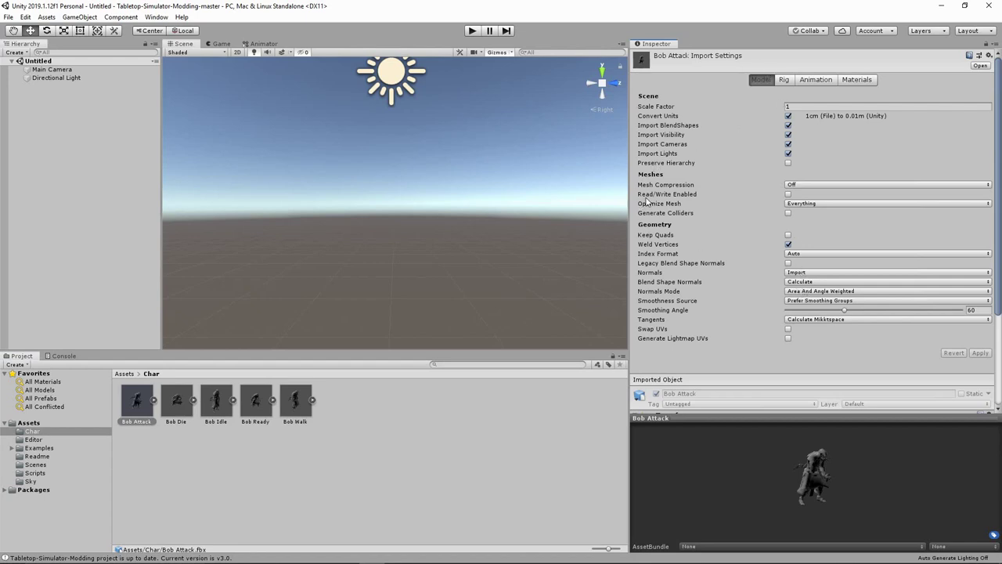
Step: Enable Read/Write and set Blend Shape Normals to Import in Bob Attack's model import settings, and apply them
{"action": "mouse_move", "coordinate": [647, 200]}
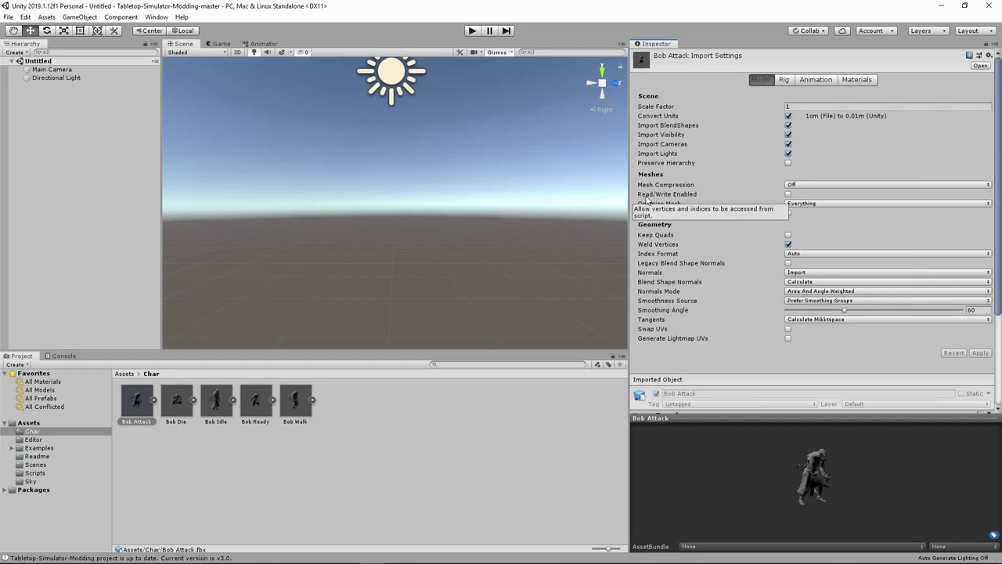
{"action": "left_click", "coordinate": [788, 195]}
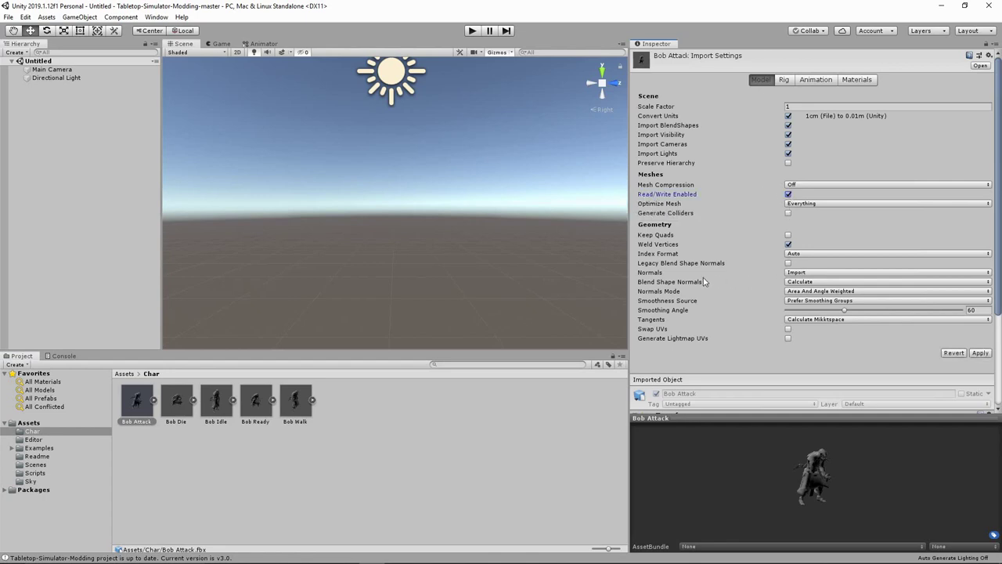
{"action": "left_click", "coordinate": [787, 285]}
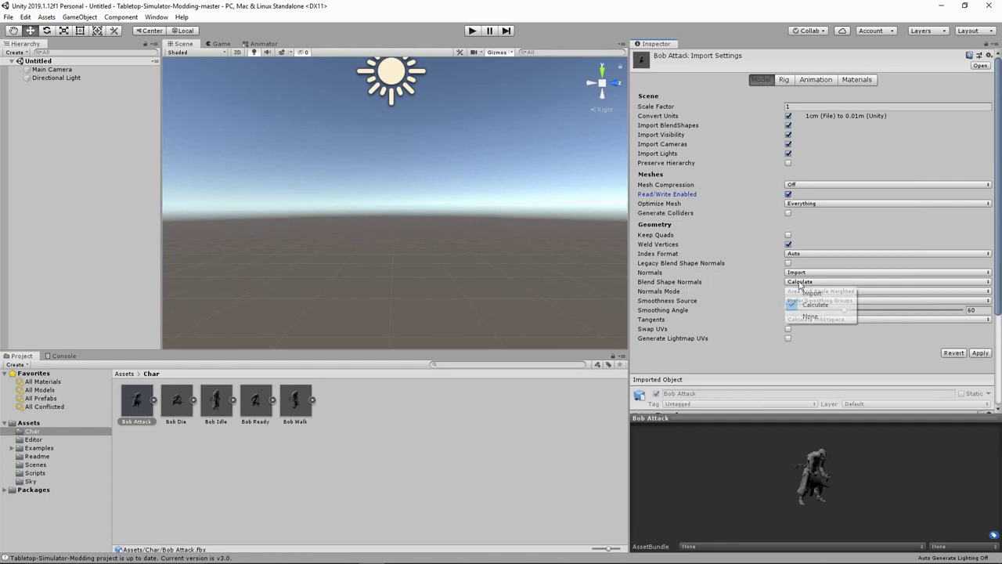
{"action": "left_click", "coordinate": [800, 290]}
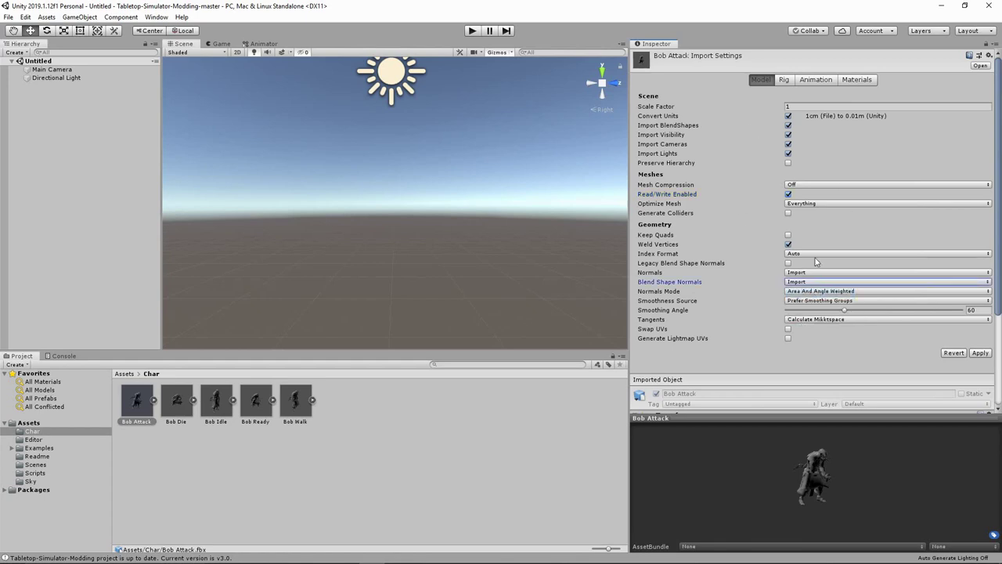
{"action": "left_click", "coordinate": [979, 353]}
Step: Set Bob Attack's rig animation type to Legacy and apply it
{"action": "left_click", "coordinate": [783, 81]}
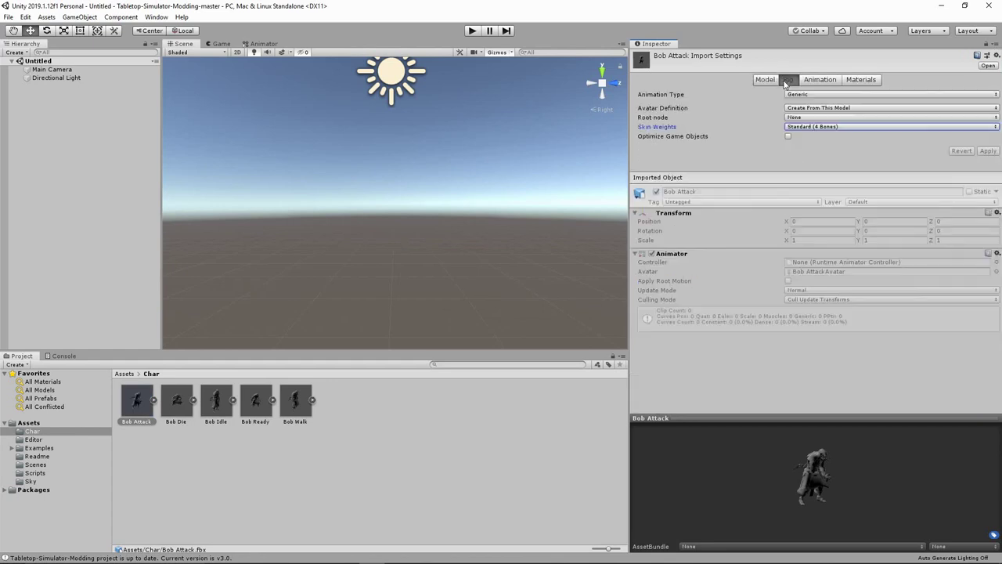
{"action": "left_click", "coordinate": [831, 94]}
{"action": "left_click", "coordinate": [828, 117]}
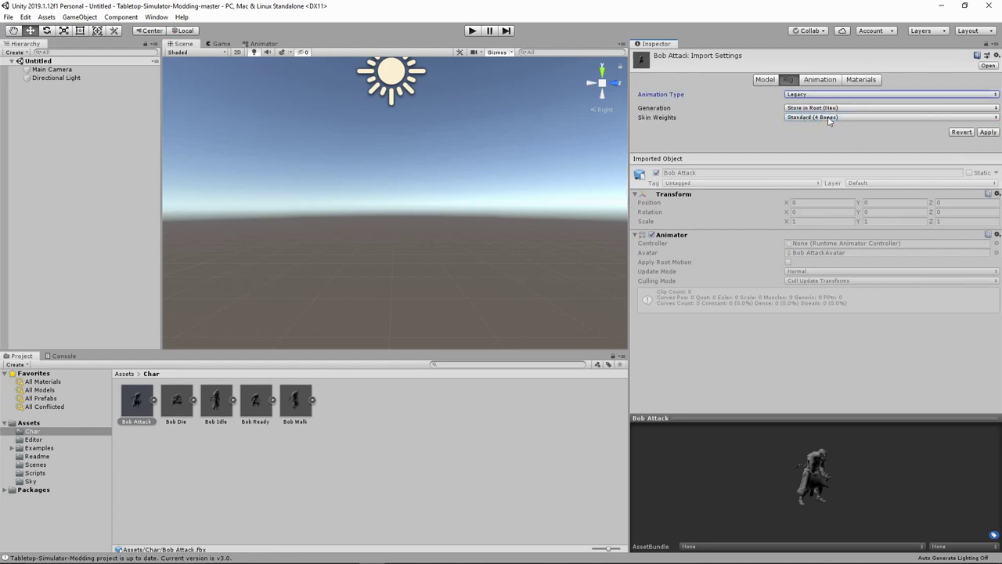
{"action": "left_click", "coordinate": [986, 132]}
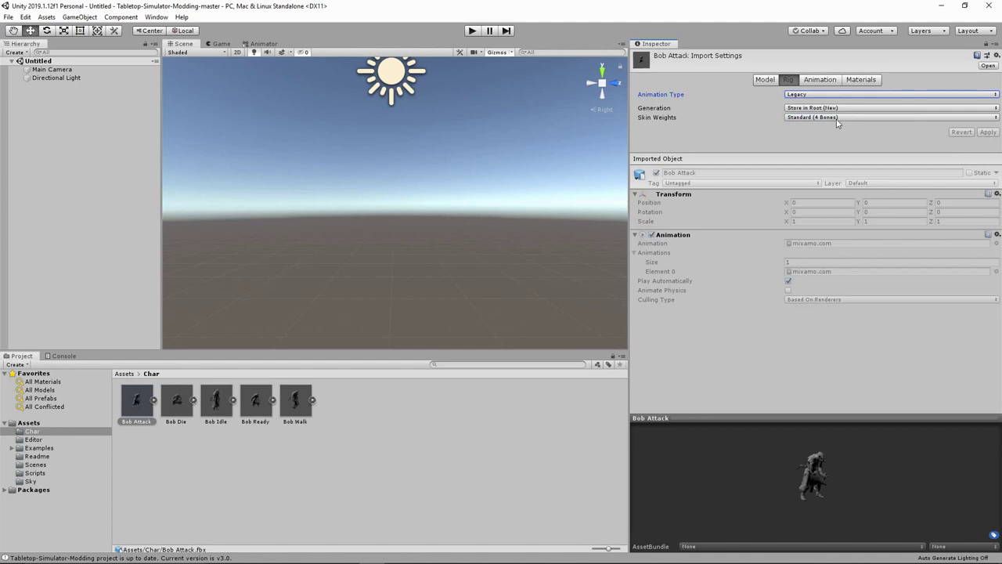
Step: Rename the mixamo.com animation clip of the Bob Attack model as Bob Attack
{"action": "left_click", "coordinate": [816, 81]}
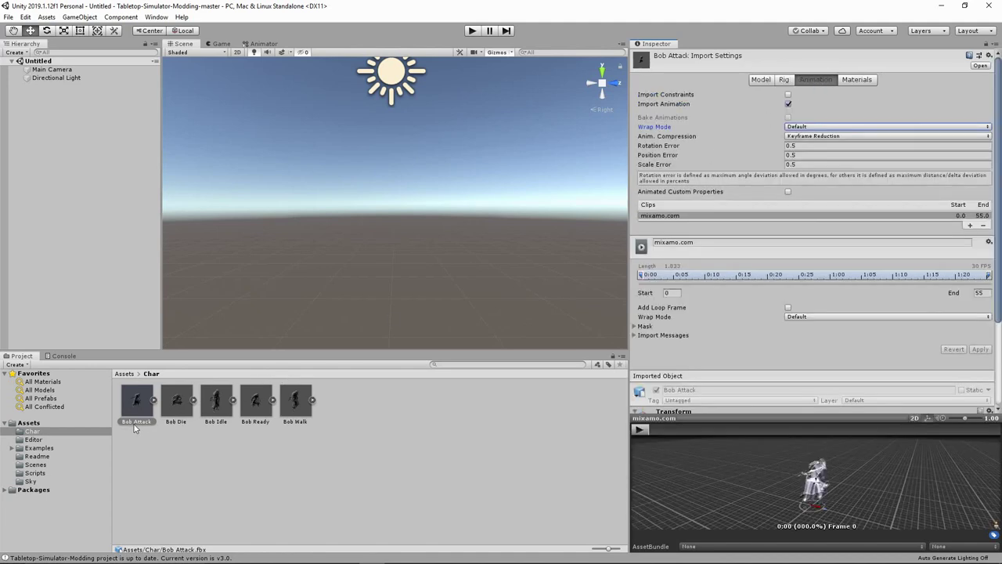
{"action": "left_click", "coordinate": [694, 242]}
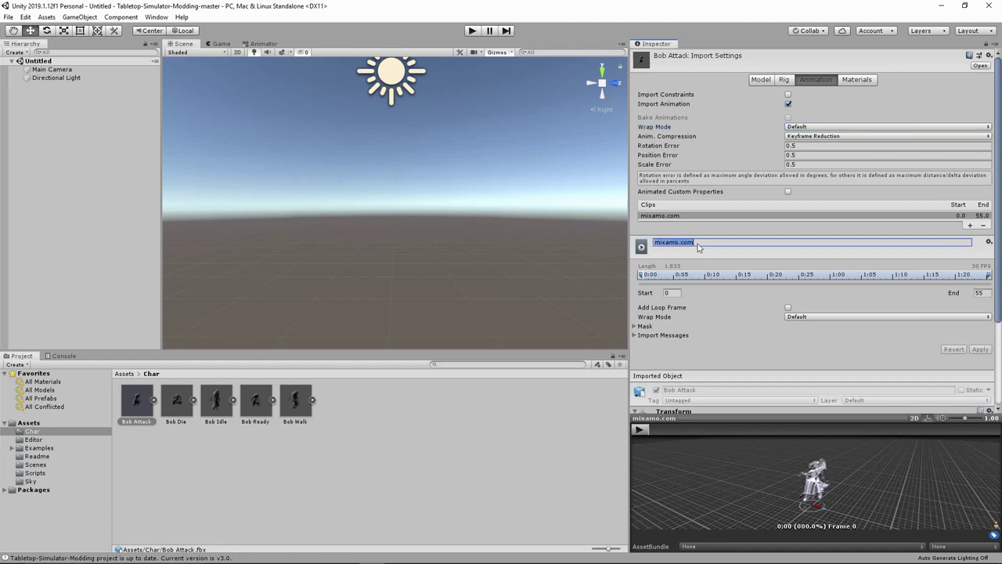
{"action": "left_click", "coordinate": [697, 243]}
{"action": "left_click_drag", "start_coordinate": [698, 243], "coordinate": [647, 243]}
{"action": "type", "text": "Bob Attack"}
{"action": "key", "text": "Return"}
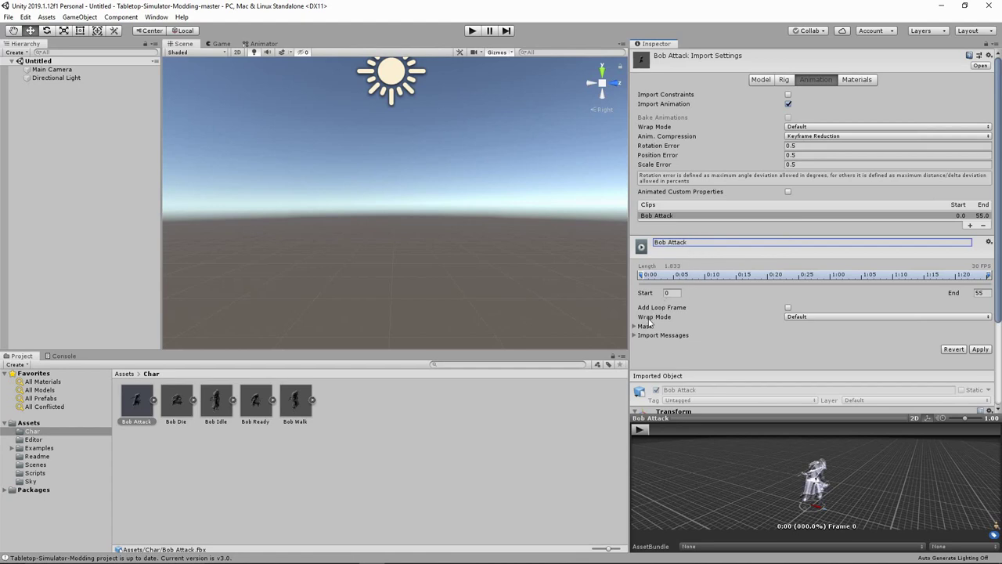
Step: Set the wrap mode of the Bob Attack animation clip to Once and apply the import settings
{"action": "left_click", "coordinate": [807, 317]}
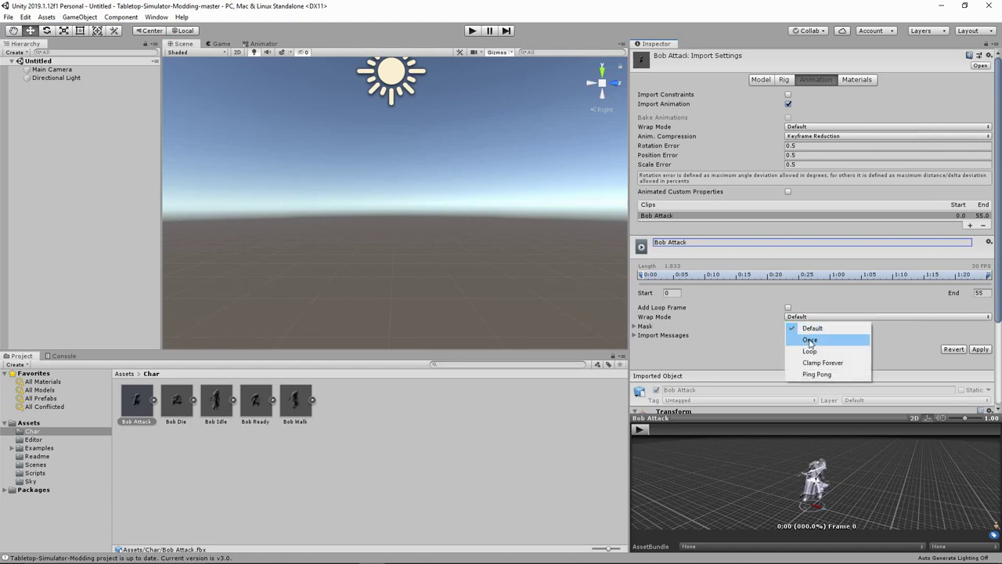
{"action": "left_click", "coordinate": [811, 341]}
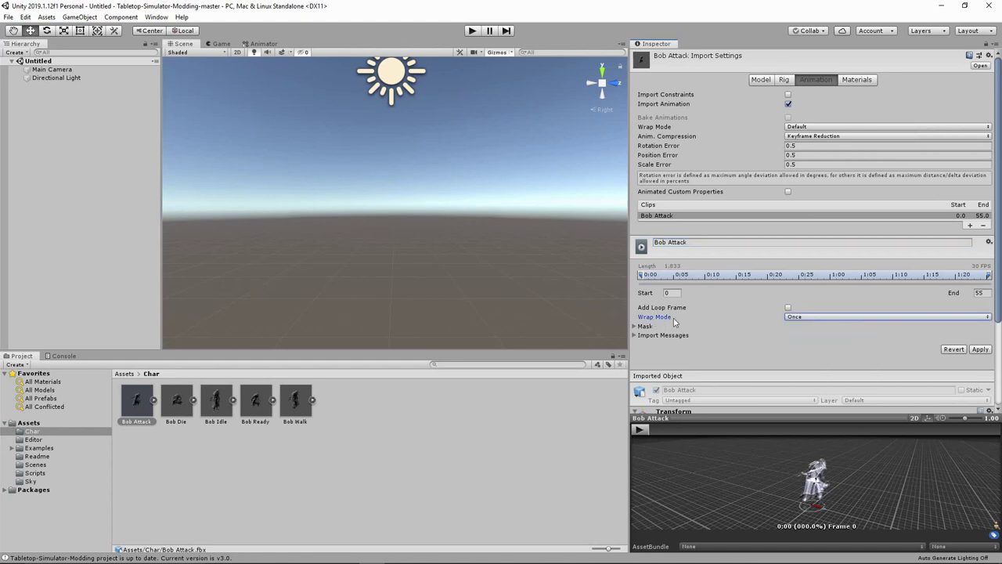
{"action": "left_click", "coordinate": [980, 350]}
Step: Extract Bob Attack's textures into a new Textures folder inside Char, and fix the Vampire_normal.png normal map setting
{"action": "left_click", "coordinate": [857, 81]}
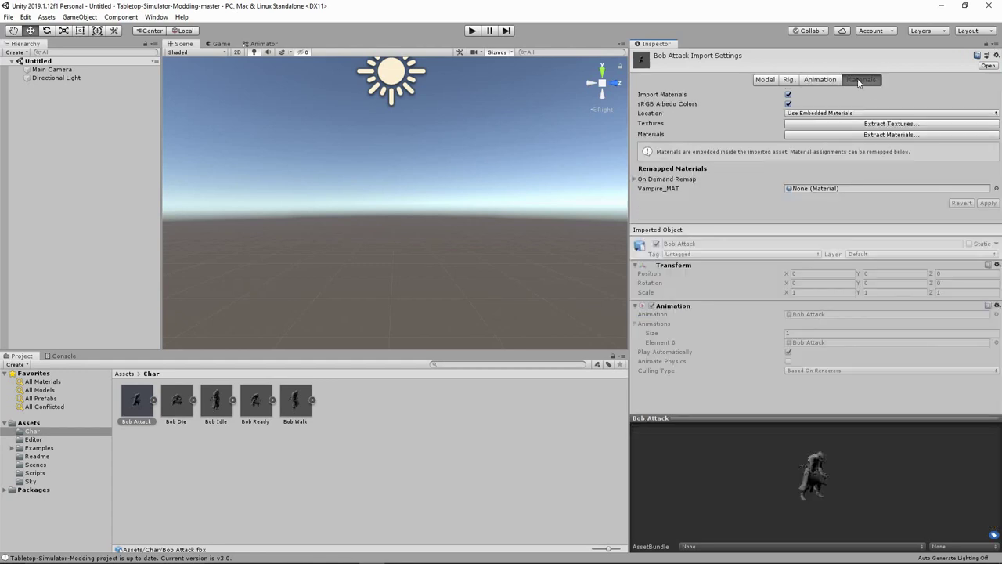
{"action": "left_click", "coordinate": [893, 124]}
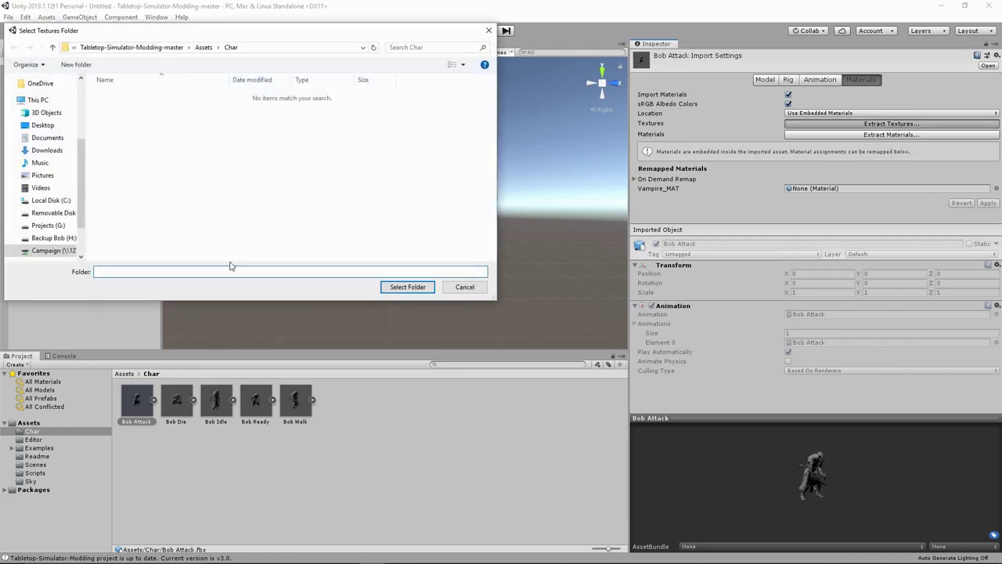
{"action": "right_click", "coordinate": [119, 119]}
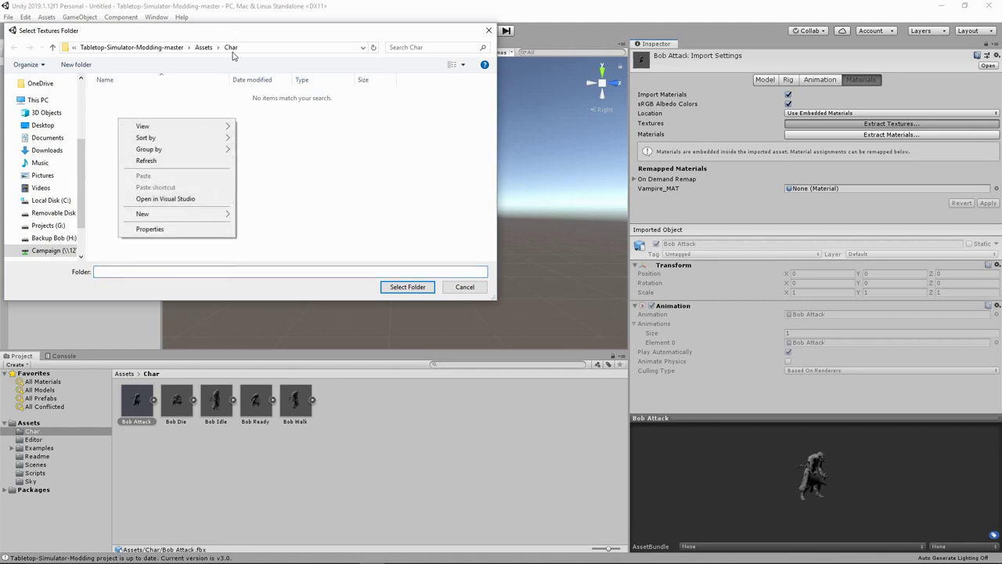
{"action": "mouse_move", "coordinate": [180, 213]}
{"action": "left_click", "coordinate": [252, 214]}
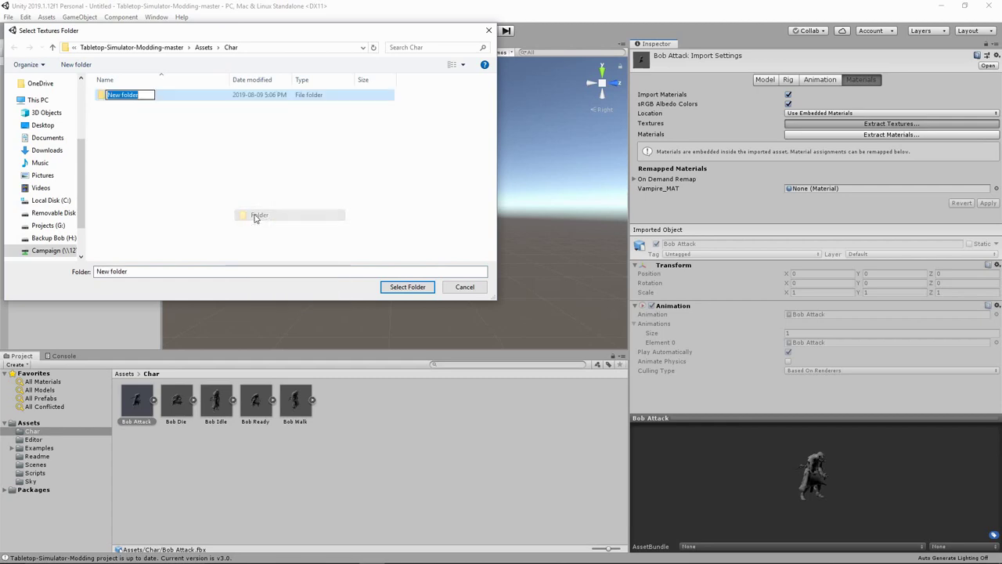
{"action": "type", "text": "Textur"}
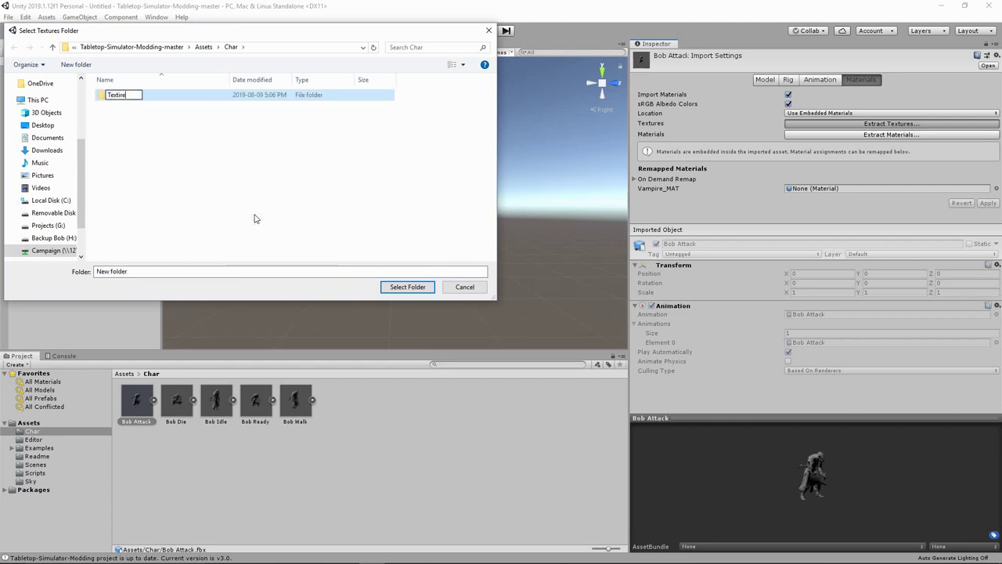
{"action": "type", "text": "es"}
{"action": "key", "text": "Return"}
{"action": "left_click", "coordinate": [407, 287]}
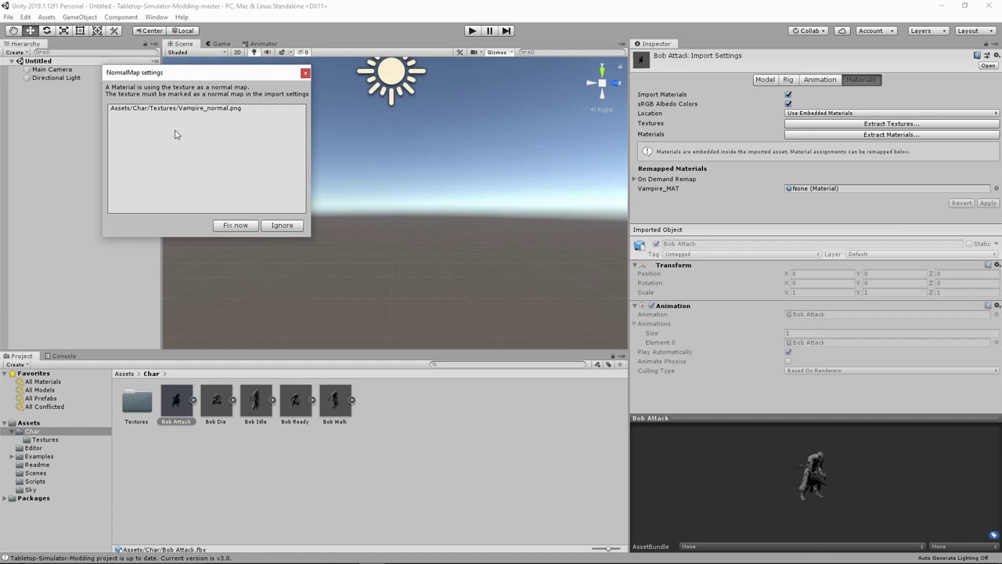
{"action": "left_click", "coordinate": [237, 225]}
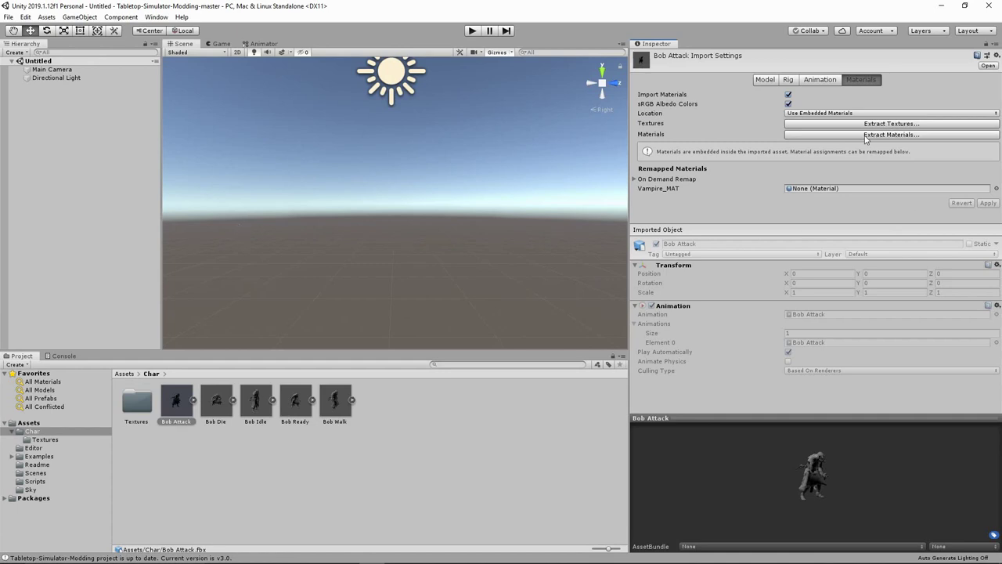
Step: Extract Bob Attack's materials into a new Materials folder inside Char
{"action": "left_click", "coordinate": [893, 134]}
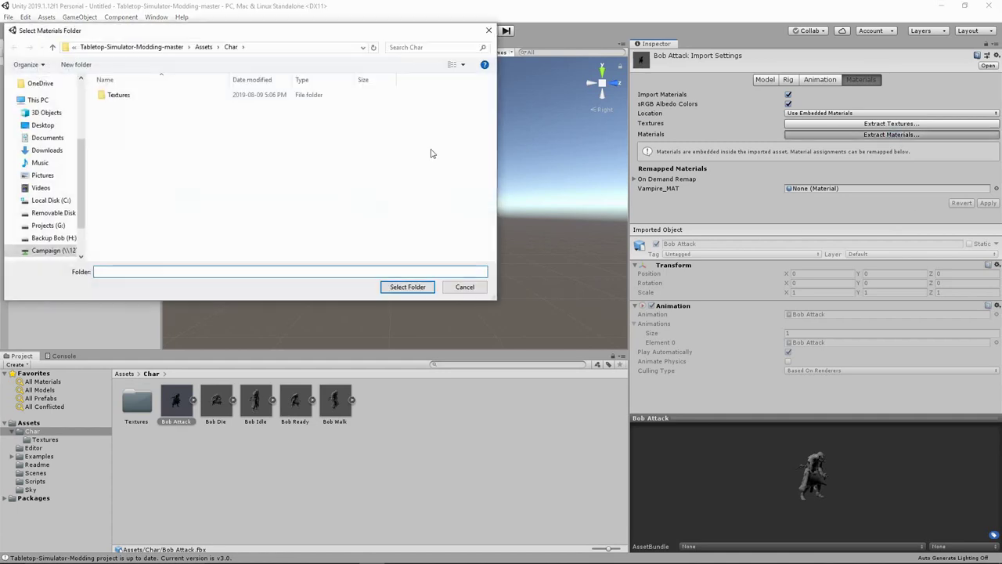
{"action": "right_click", "coordinate": [137, 139]}
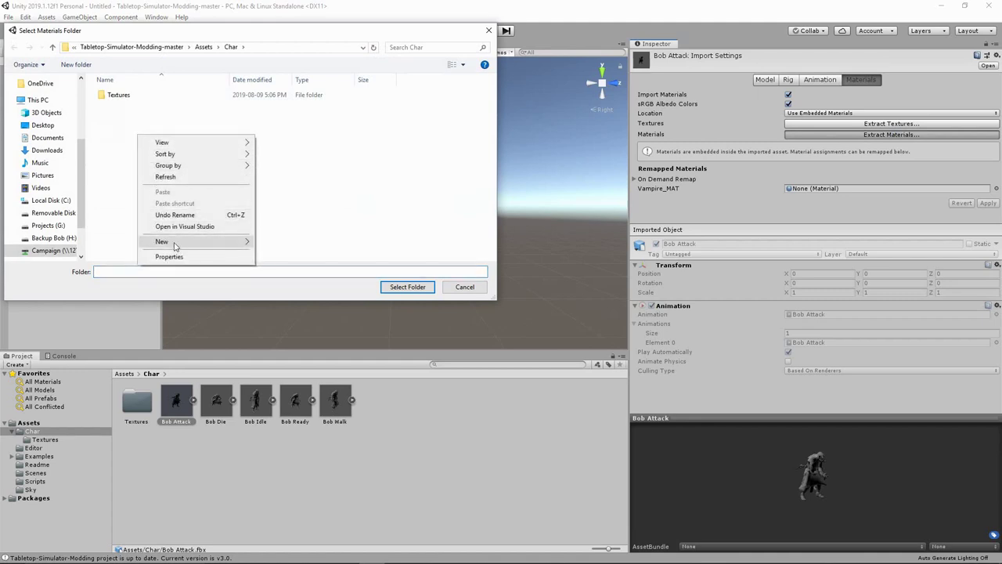
{"action": "mouse_move", "coordinate": [194, 244]}
{"action": "left_click", "coordinate": [280, 243]}
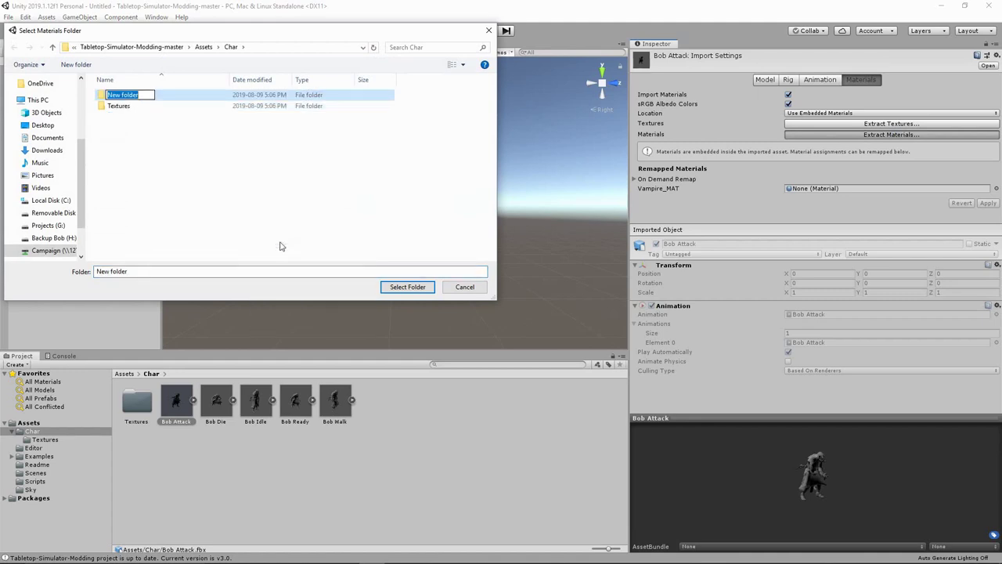
{"action": "type", "text": "Materials"}
{"action": "key", "text": "Return"}
{"action": "left_click", "coordinate": [403, 287]}
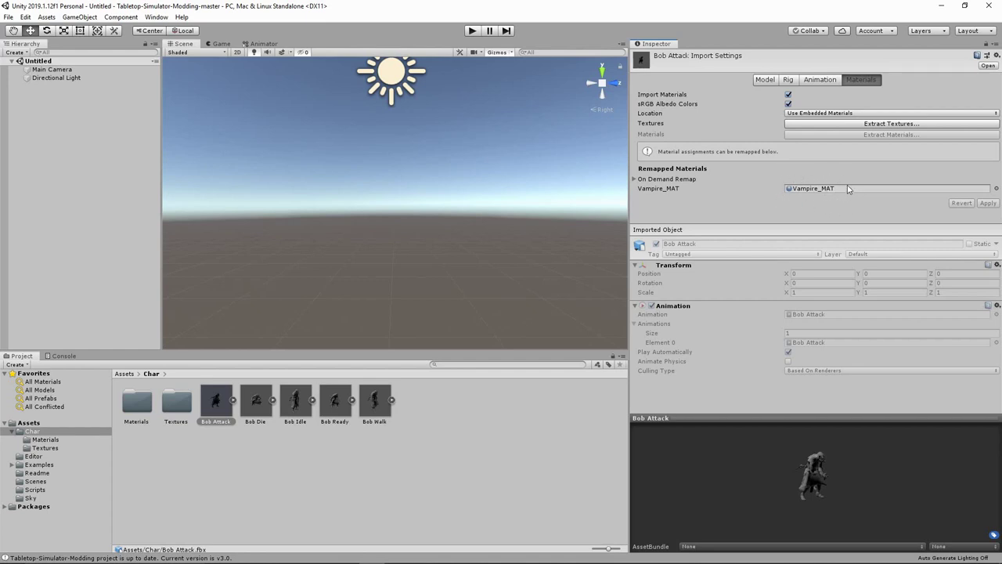
Step: Enable Read/Write and set Blend Shape Normals to Import in Bob Die's model import settings, and apply them
{"action": "left_click", "coordinate": [263, 412]}
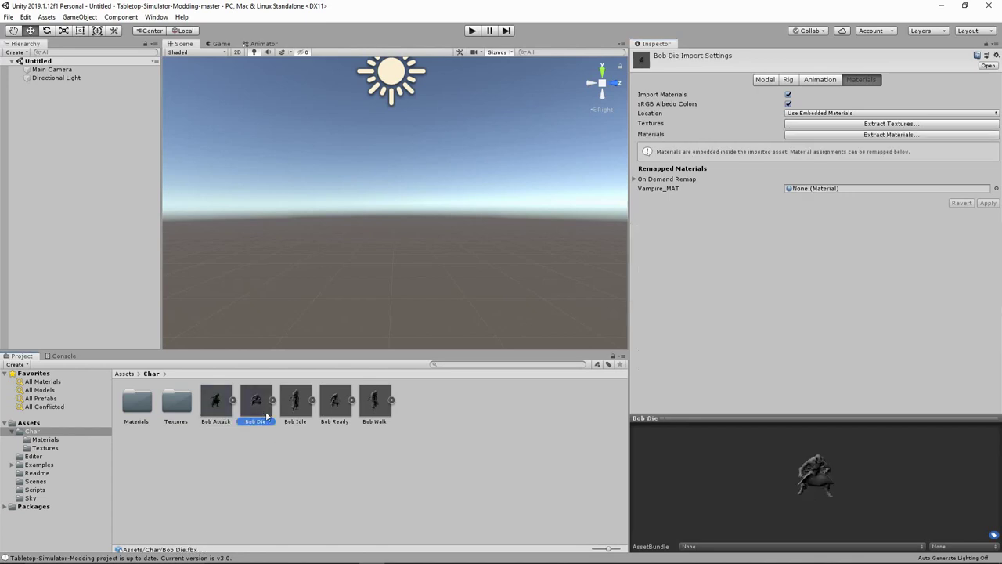
{"action": "left_click", "coordinate": [766, 80]}
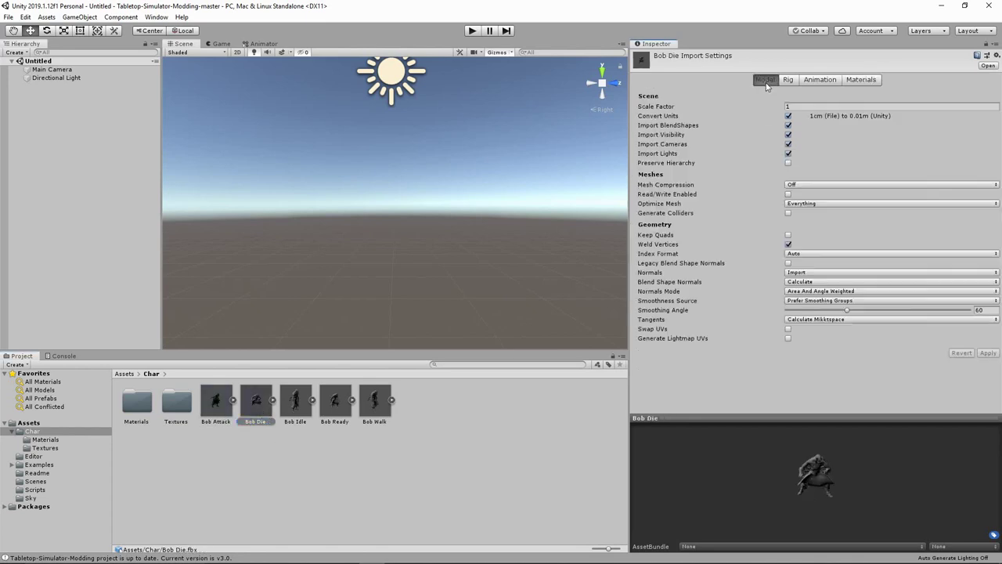
{"action": "left_click", "coordinate": [788, 194]}
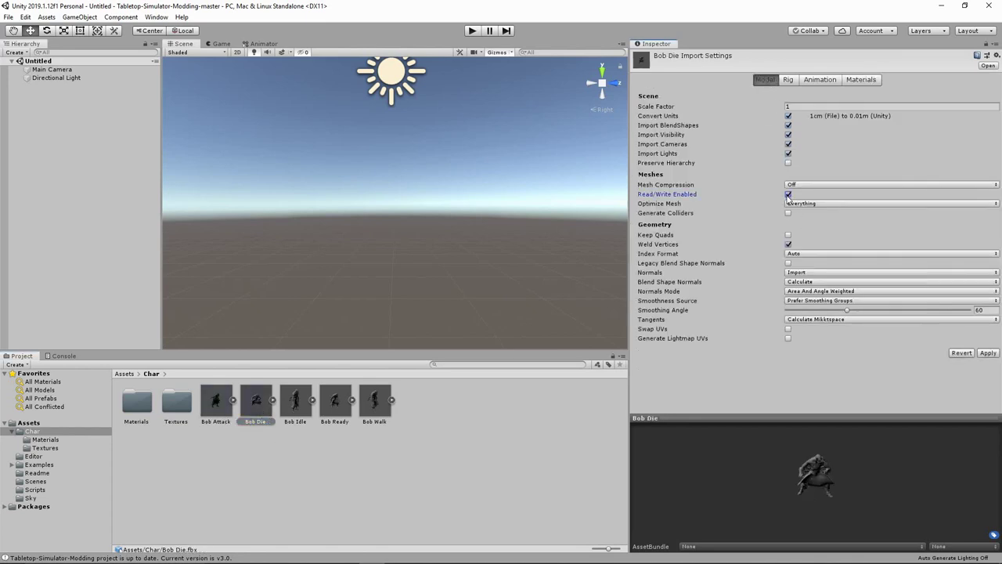
{"action": "left_click", "coordinate": [810, 282]}
{"action": "left_click", "coordinate": [812, 295]}
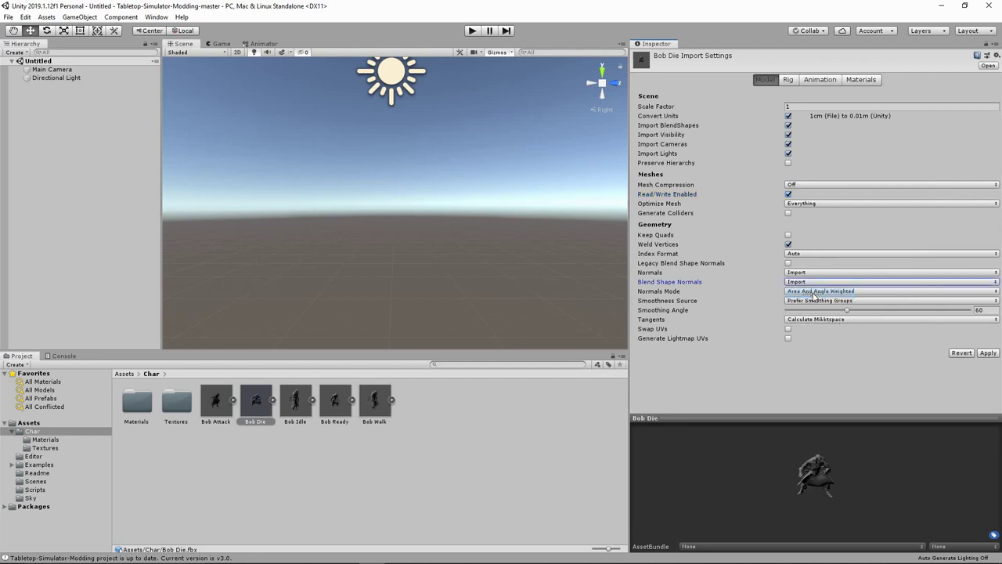
{"action": "left_click", "coordinate": [979, 355]}
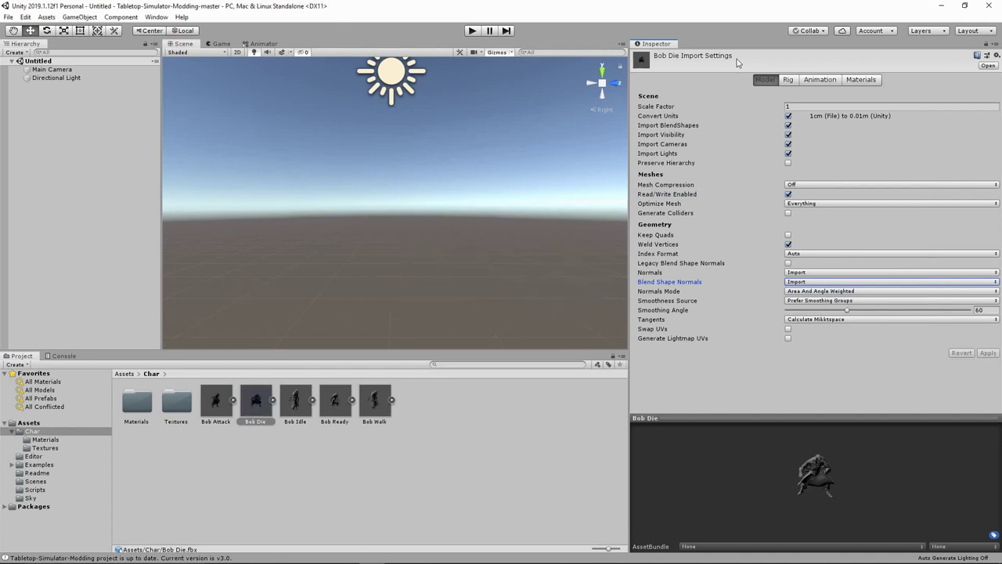
Step: Set Bob Die's rig animation type to Legacy and apply it
{"action": "left_click", "coordinate": [787, 80]}
{"action": "left_click", "coordinate": [814, 94]}
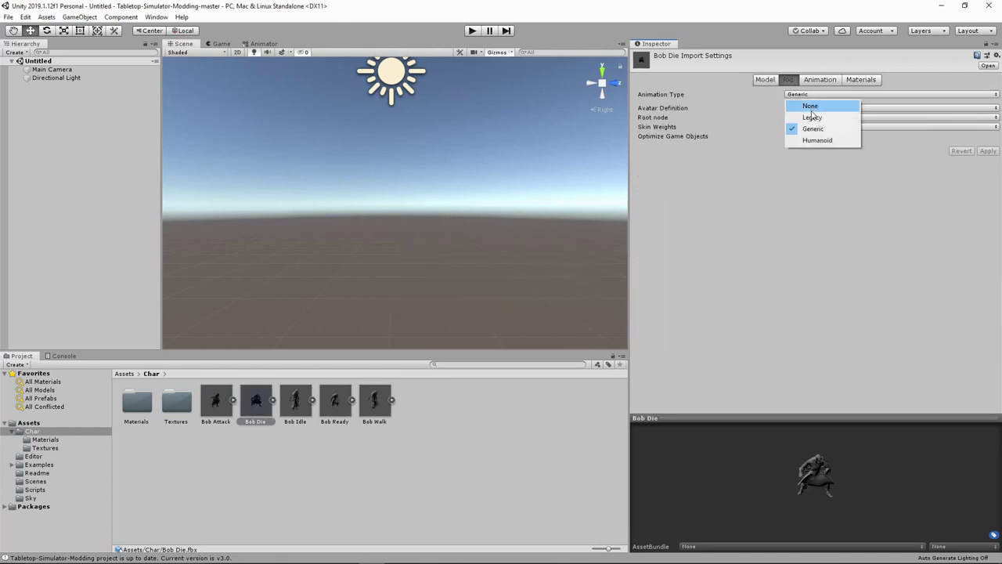
{"action": "left_click", "coordinate": [812, 118]}
{"action": "left_click", "coordinate": [983, 131]}
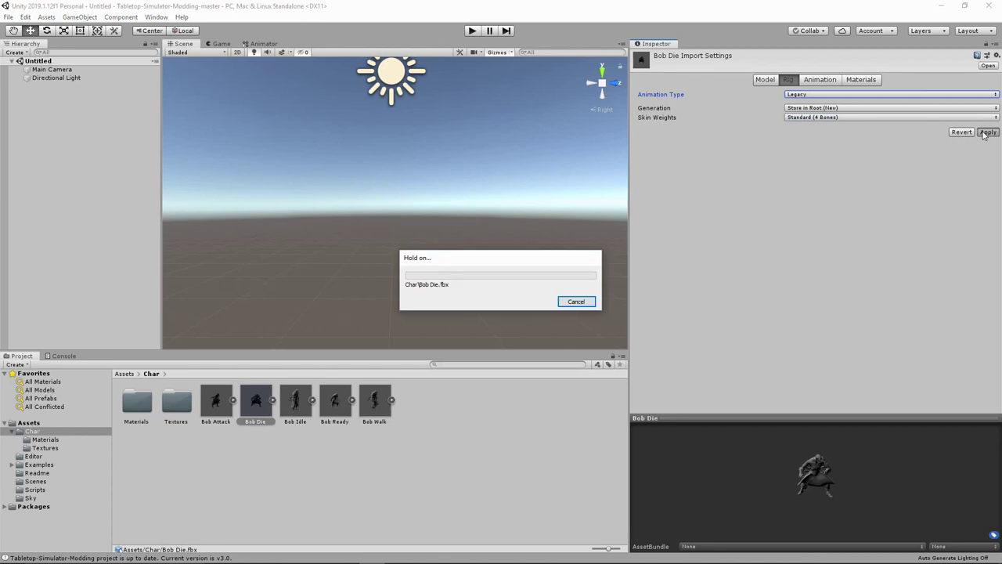
Step: Rename the mixamo.com clip of the Bob Die model as Bob Die, set its wrap mode to Clamp Forever, and apply
{"action": "left_click", "coordinate": [834, 83]}
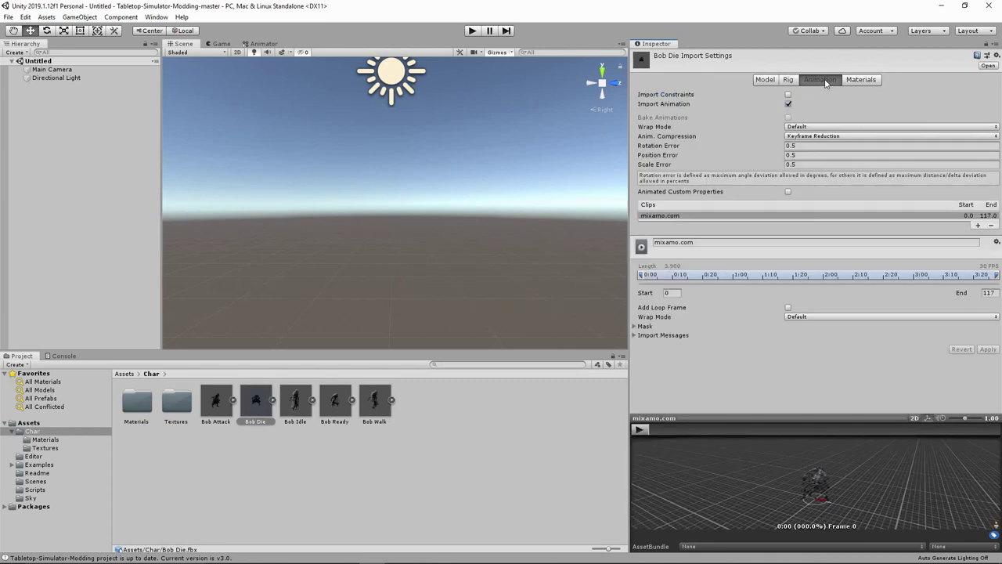
{"action": "left_click", "coordinate": [700, 241]}
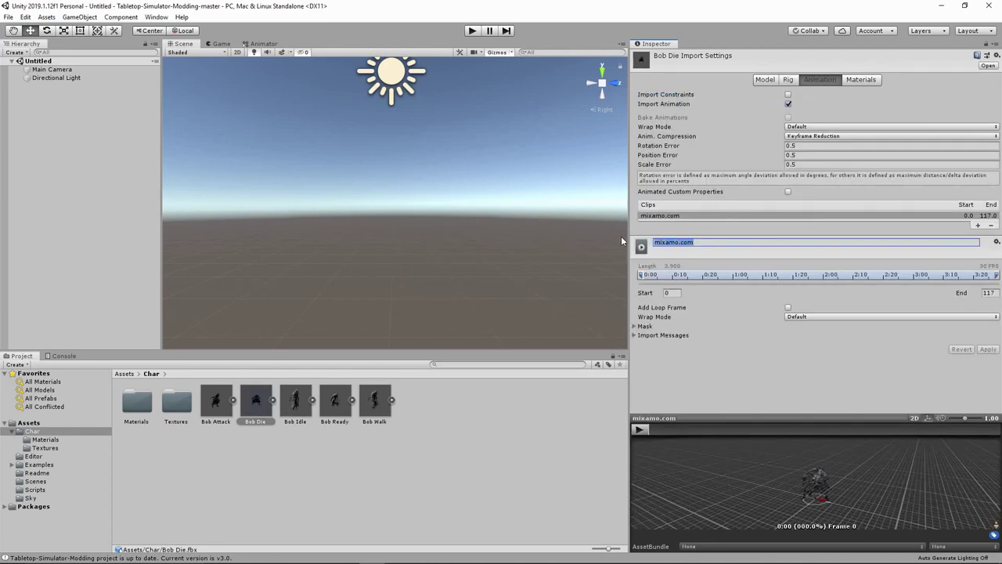
{"action": "type", "text": "Bob Die"}
{"action": "key", "text": "Return"}
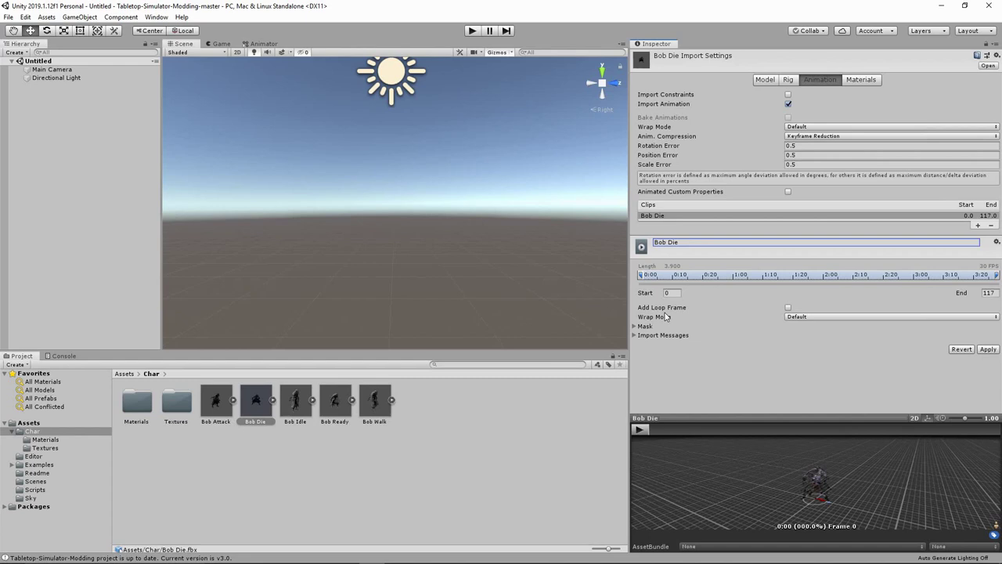
{"action": "left_click", "coordinate": [826, 316]}
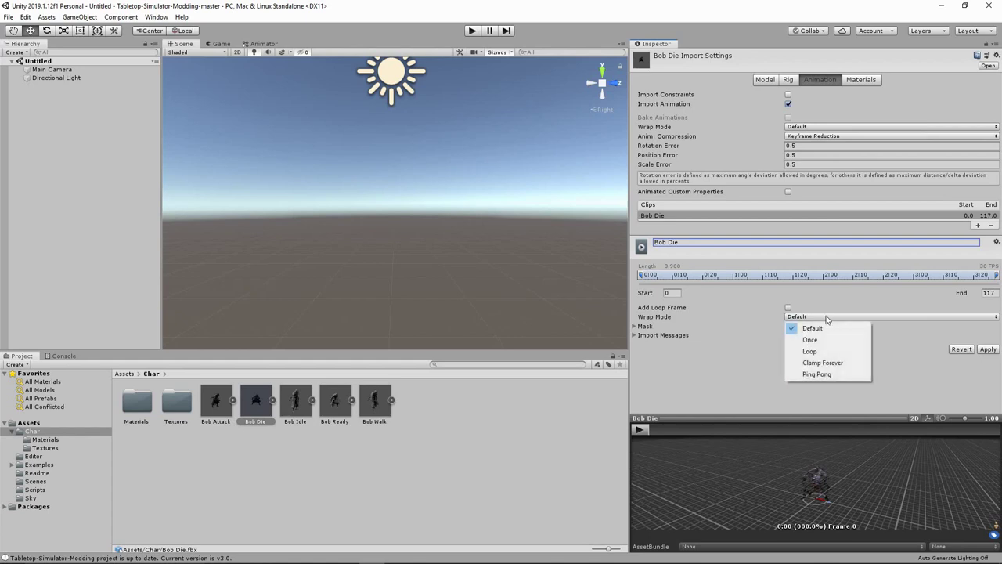
{"action": "left_click", "coordinate": [821, 364]}
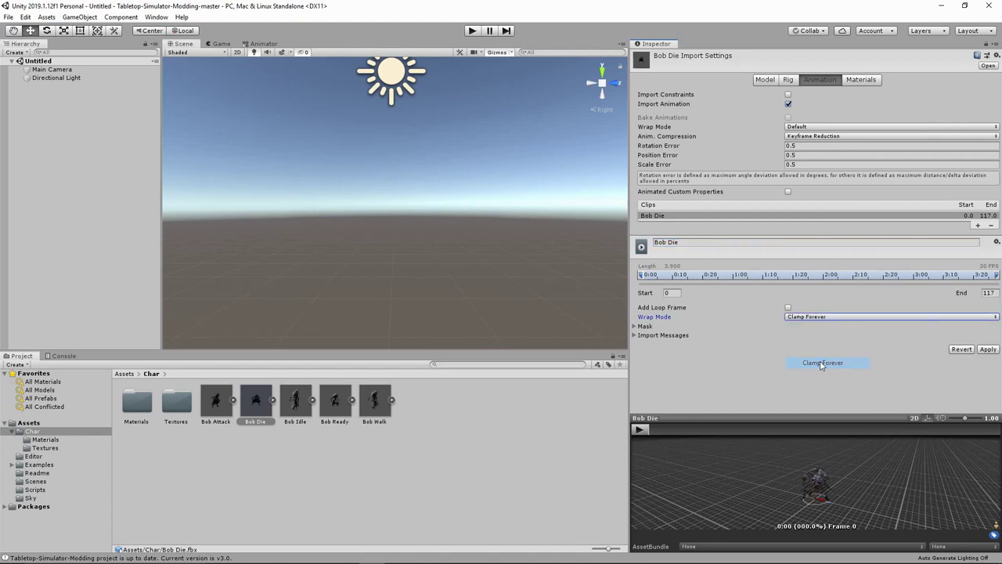
{"action": "left_click", "coordinate": [986, 350]}
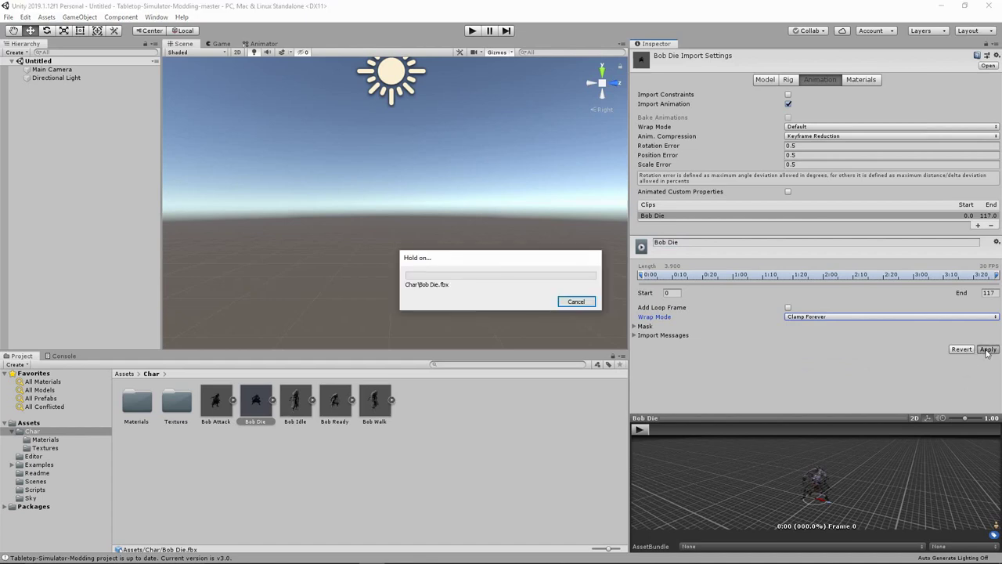
Step: Extract Bob Die's textures into the existing Textures folder in Char, and fix the normal map setting of the extracted normal texture
{"action": "left_click", "coordinate": [861, 79]}
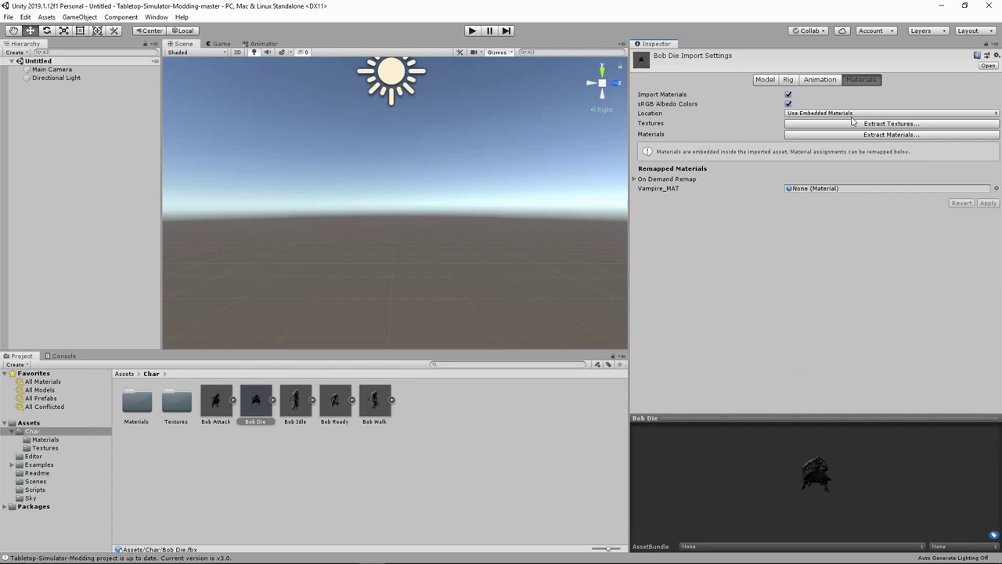
{"action": "left_click", "coordinate": [850, 124]}
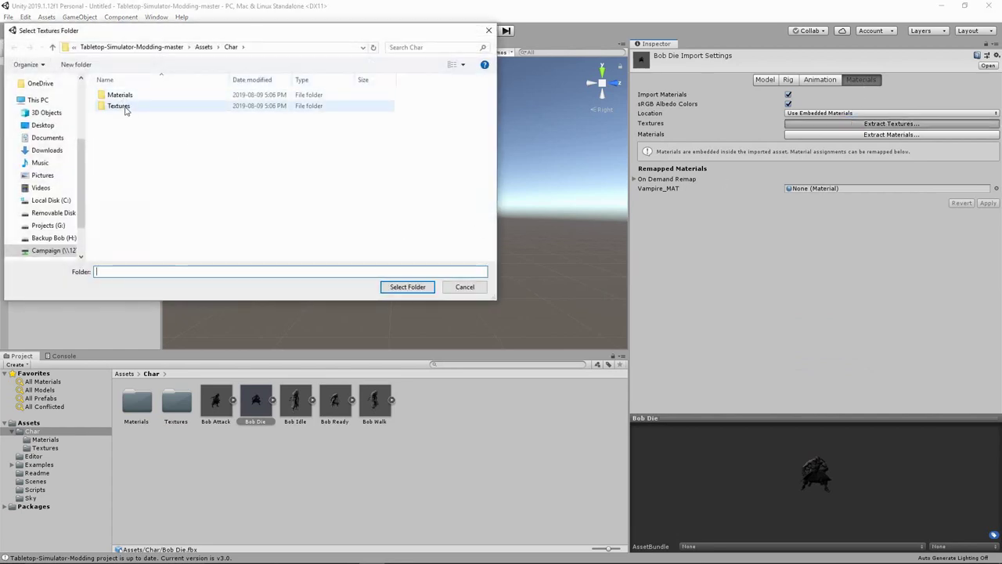
{"action": "left_click", "coordinate": [123, 105]}
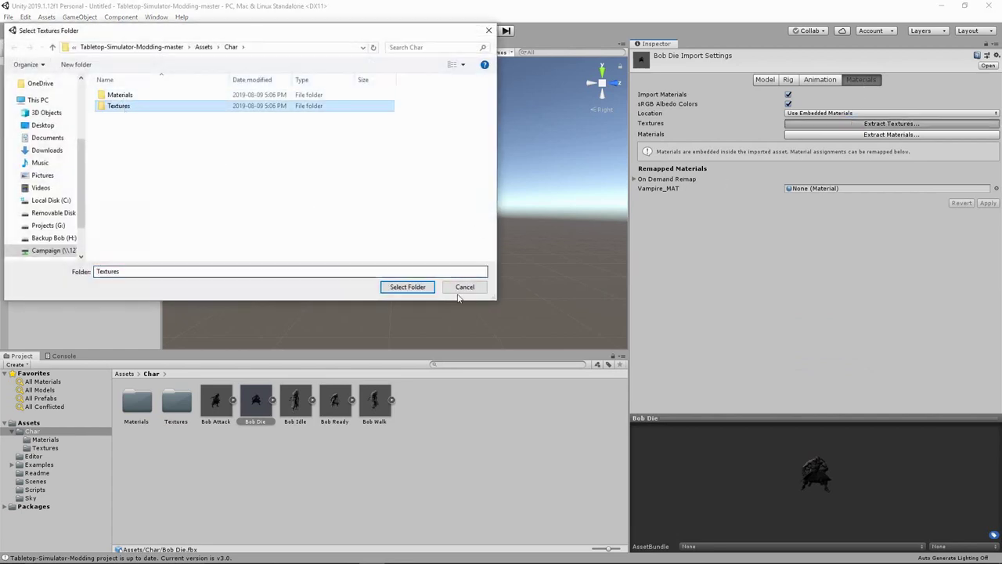
{"action": "left_click", "coordinate": [408, 287]}
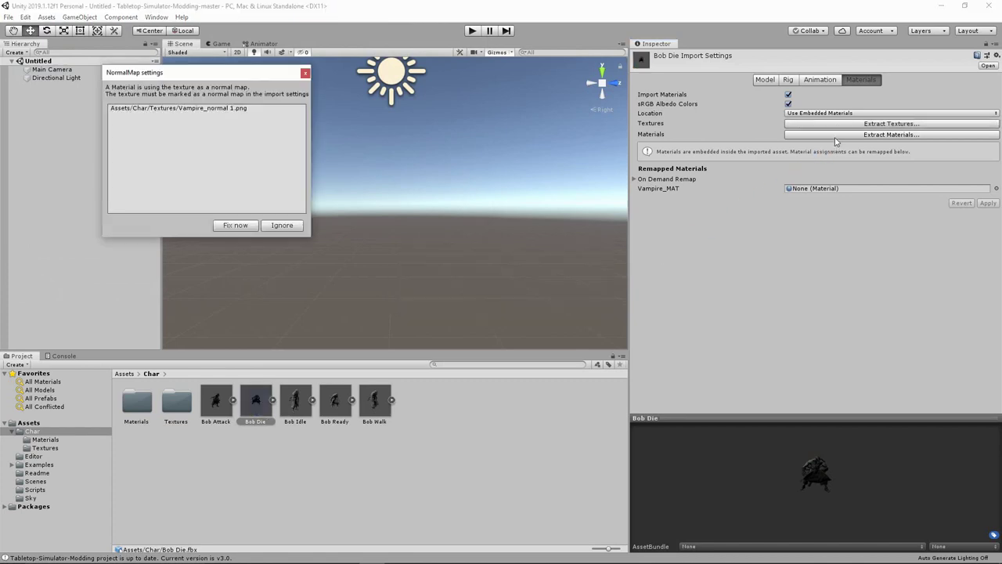
{"action": "left_click", "coordinate": [235, 225]}
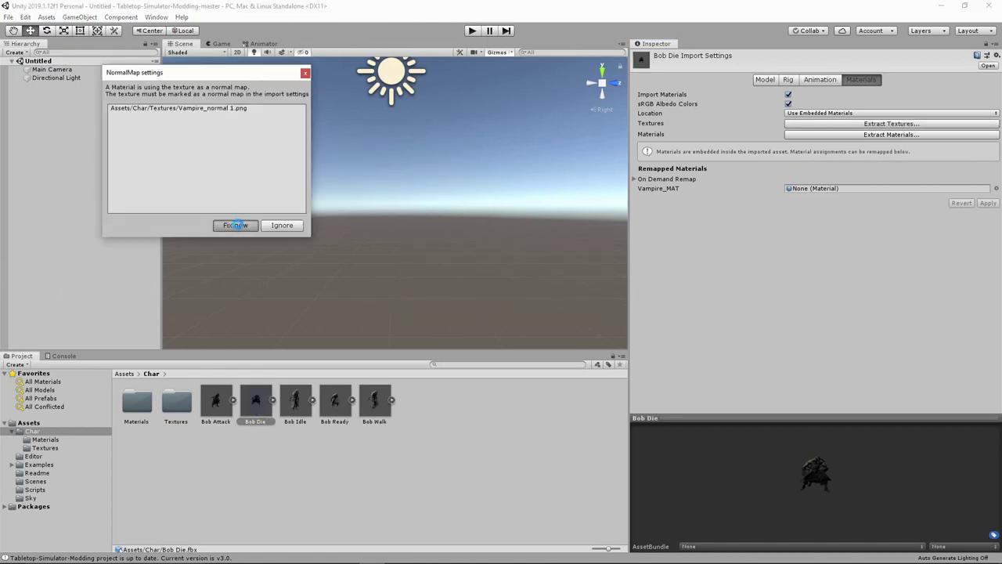
Step: Extract Bob Die's materials into the existing Materials folder in Char
{"action": "left_click", "coordinate": [837, 136]}
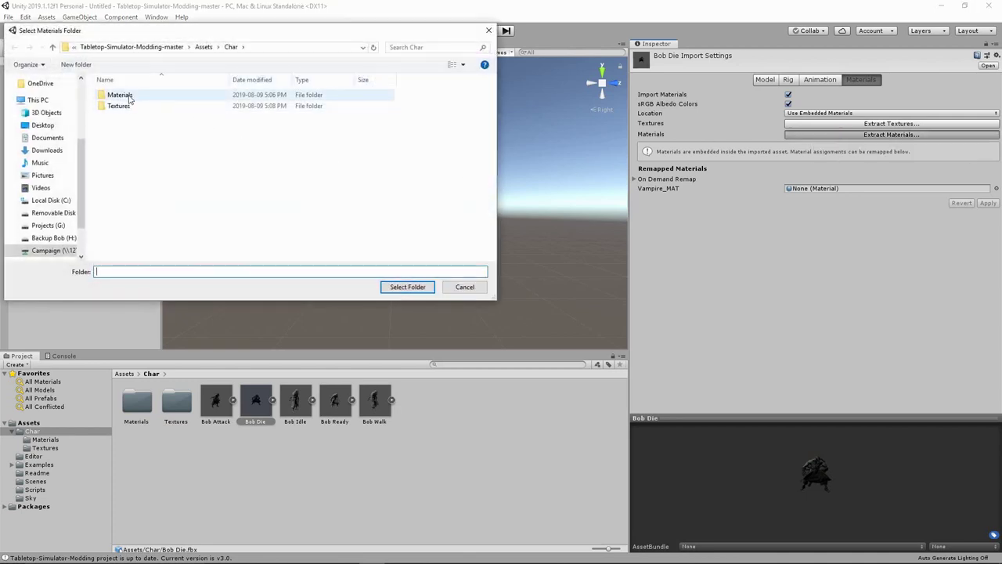
{"action": "left_click", "coordinate": [120, 95]}
{"action": "left_click", "coordinate": [407, 286]}
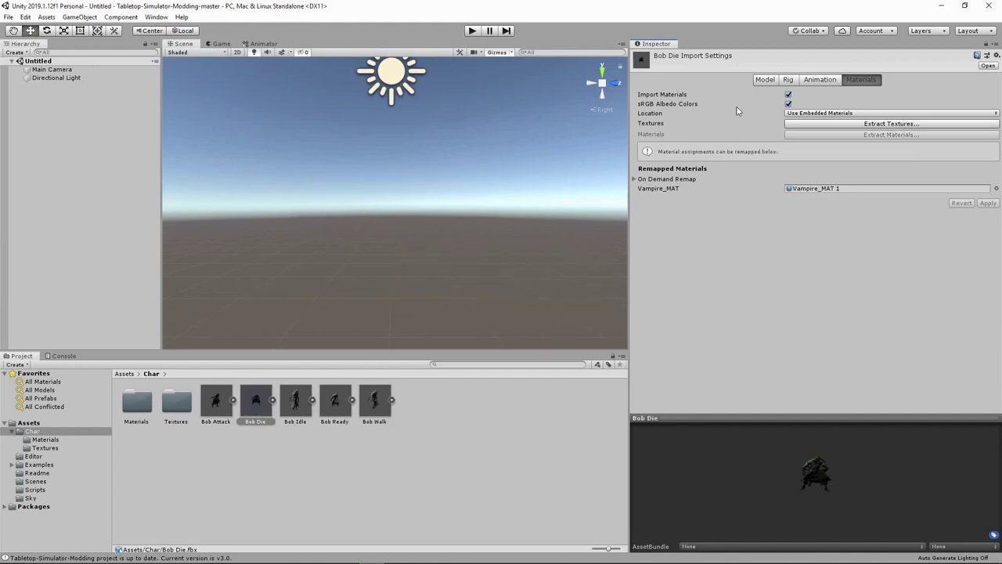
Step: Enable Read/Write on the Bob Idle model, set its blend shape normals to Import, and apply the changes
{"action": "left_click", "coordinate": [297, 403]}
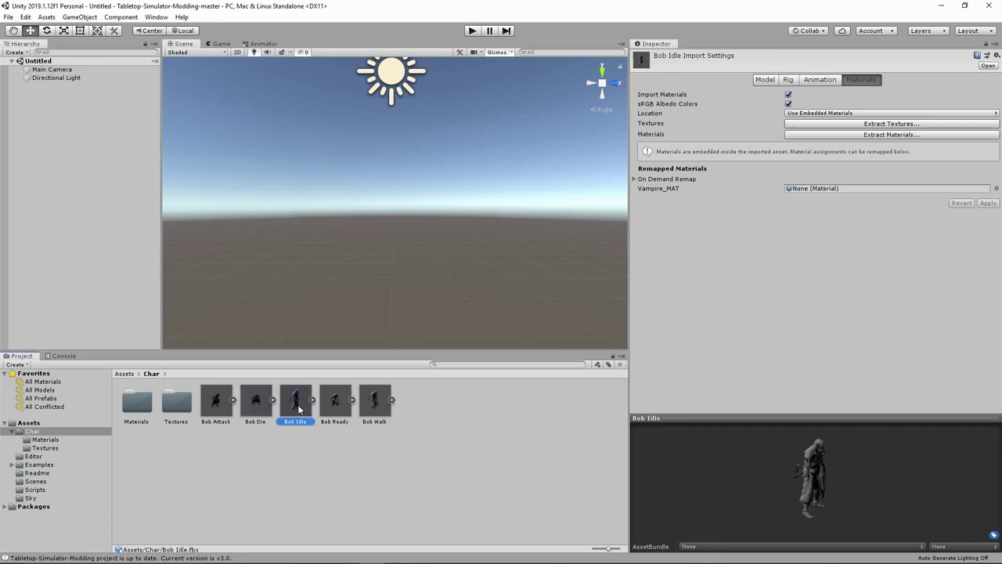
{"action": "left_click", "coordinate": [764, 81]}
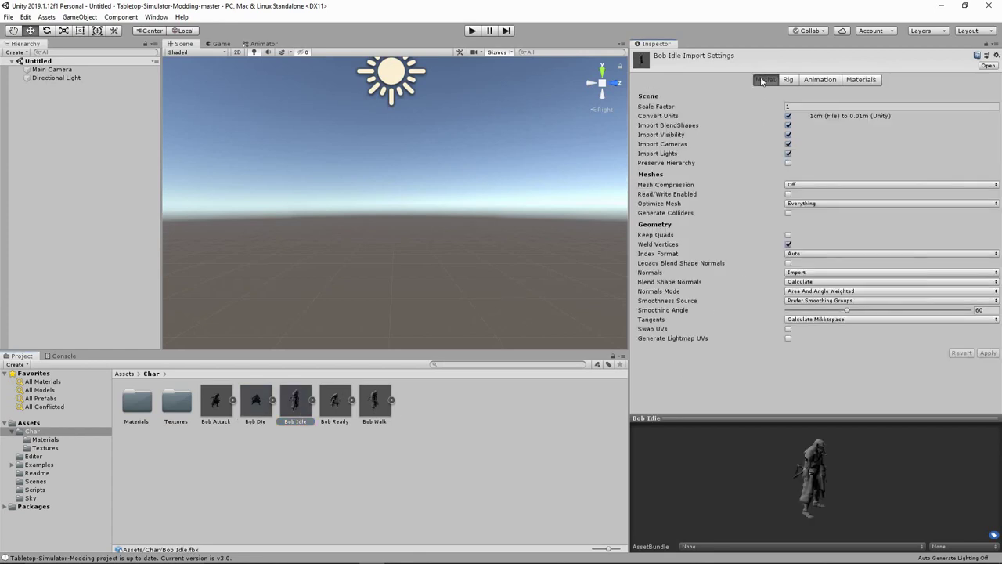
{"action": "left_click", "coordinate": [788, 194]}
{"action": "left_click", "coordinate": [807, 282]}
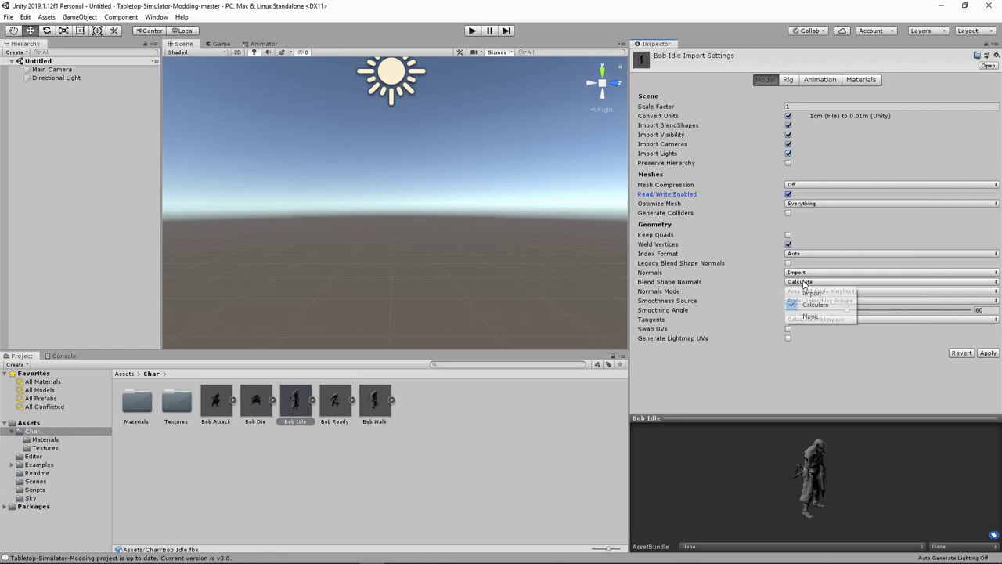
{"action": "left_click", "coordinate": [806, 293]}
{"action": "left_click", "coordinate": [987, 353]}
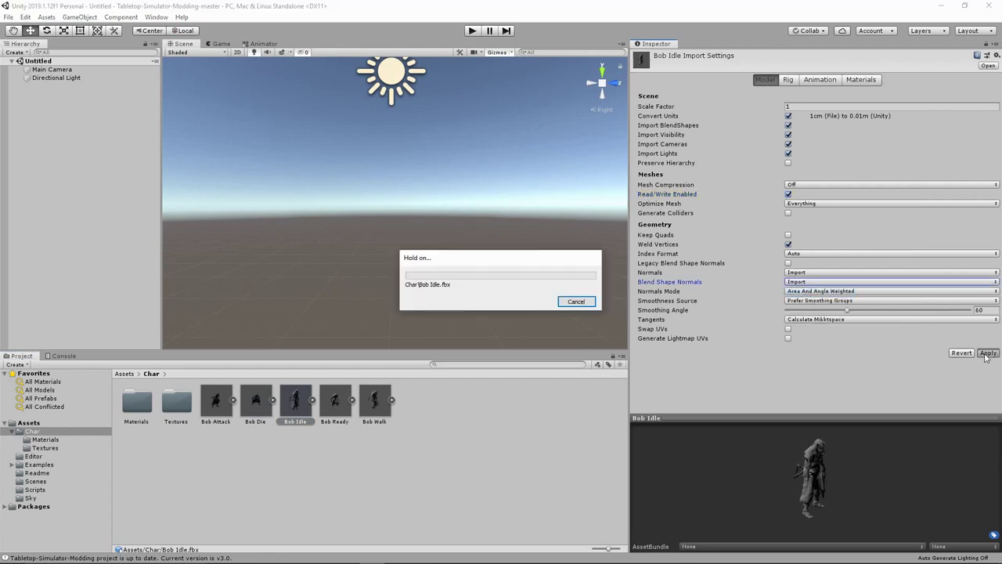
Step: Set Bob Idle's rig animation type to Legacy and apply it
{"action": "left_click", "coordinate": [794, 80]}
{"action": "left_click", "coordinate": [814, 95]}
{"action": "left_click", "coordinate": [816, 117]}
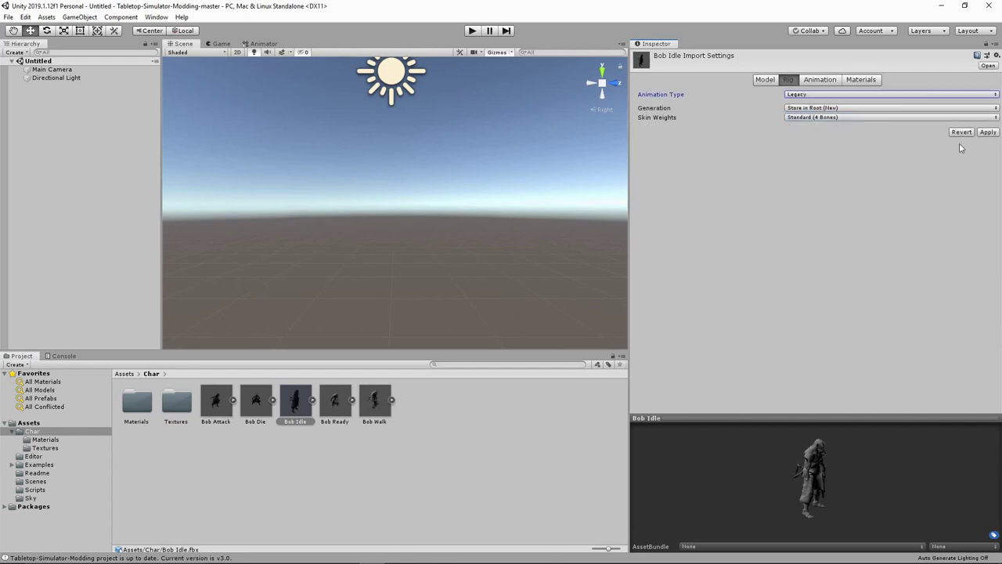
{"action": "left_click", "coordinate": [987, 131]}
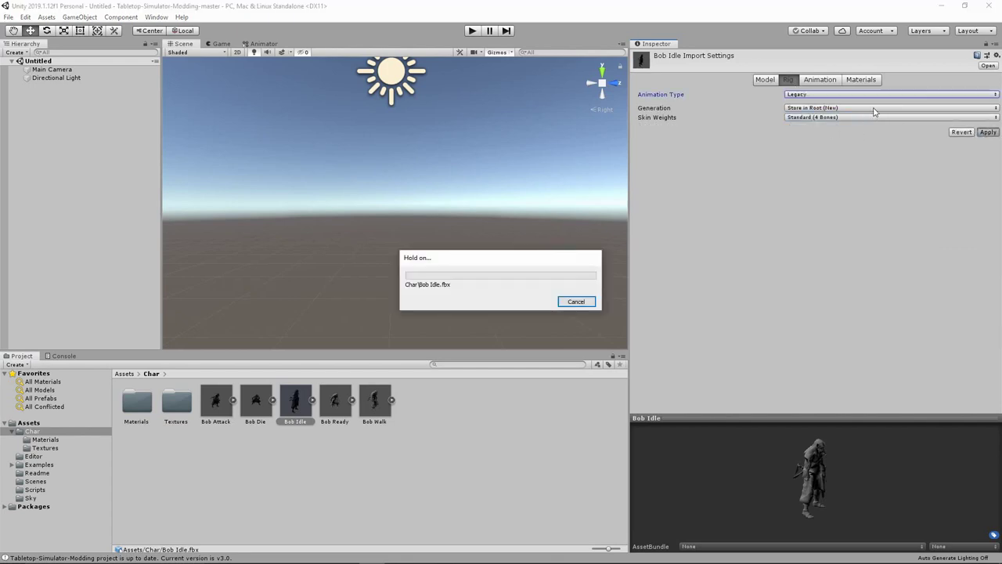
Step: Rename the mixamo.com clip of the Bob Idle model as Bob Idle, set its wrap mode to Loop, and apply
{"action": "left_click", "coordinate": [820, 80]}
{"action": "left_click", "coordinate": [708, 243]}
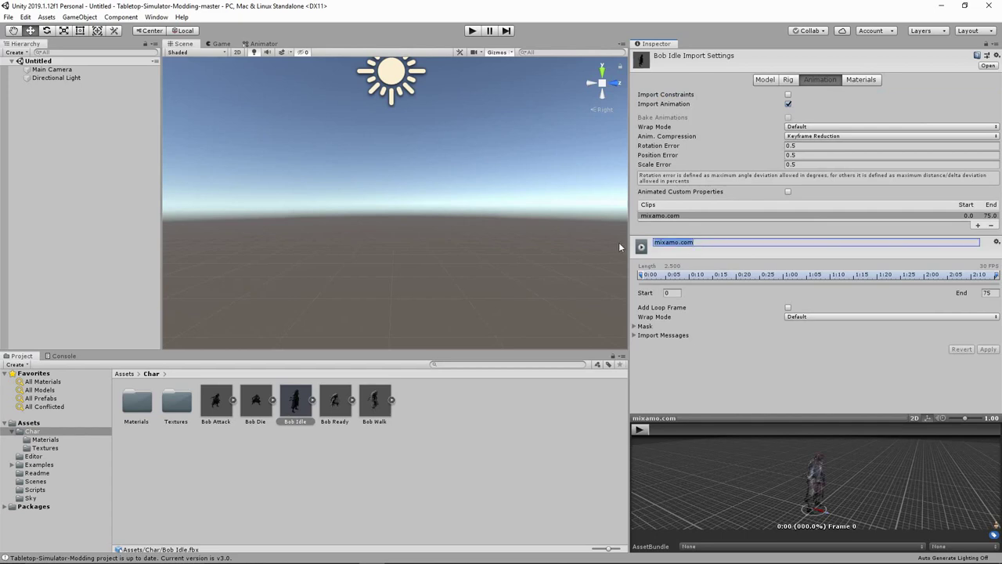
{"action": "type", "text": "Bob Idle"}
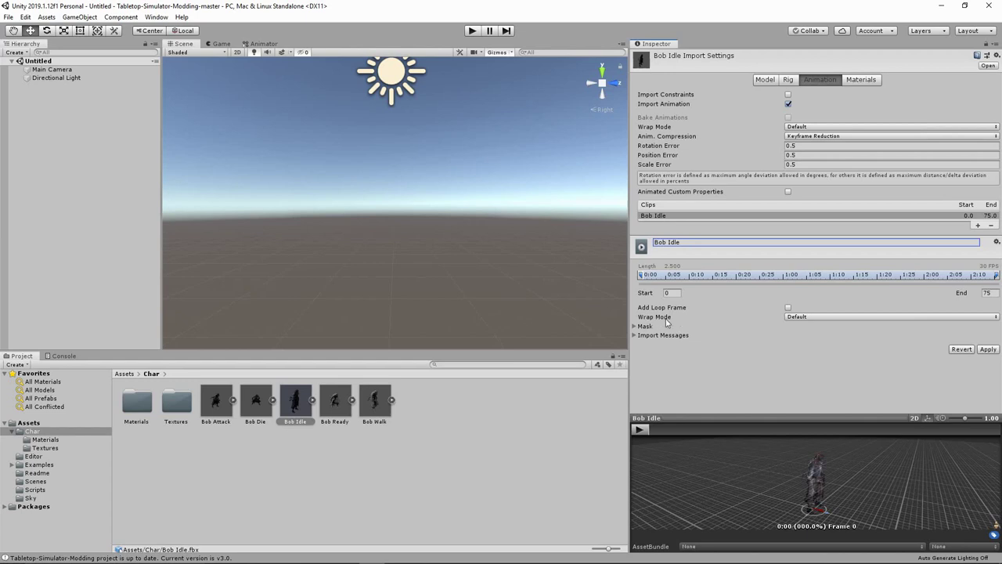
{"action": "left_click", "coordinate": [797, 317]}
{"action": "left_click", "coordinate": [798, 318]}
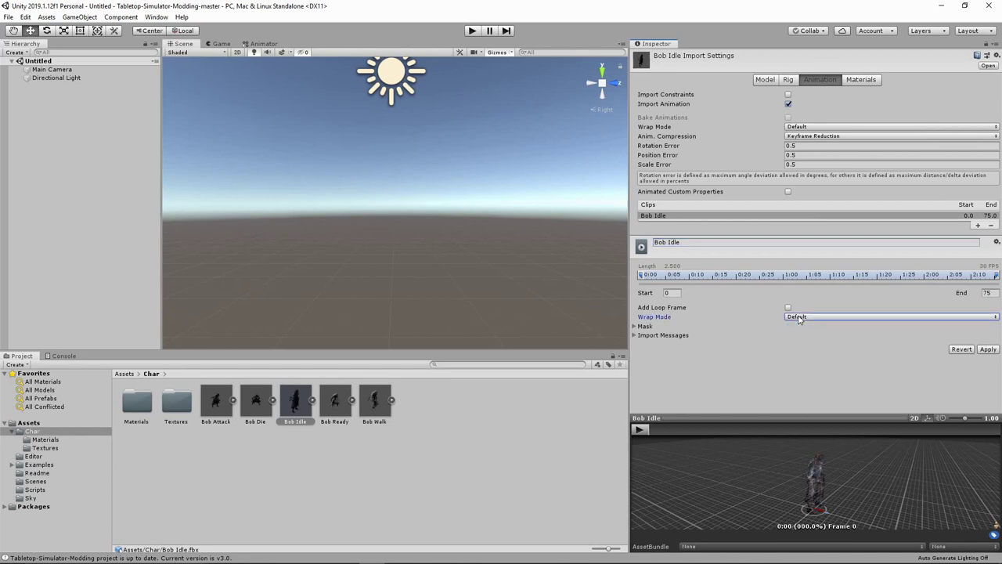
{"action": "left_click", "coordinate": [799, 318]}
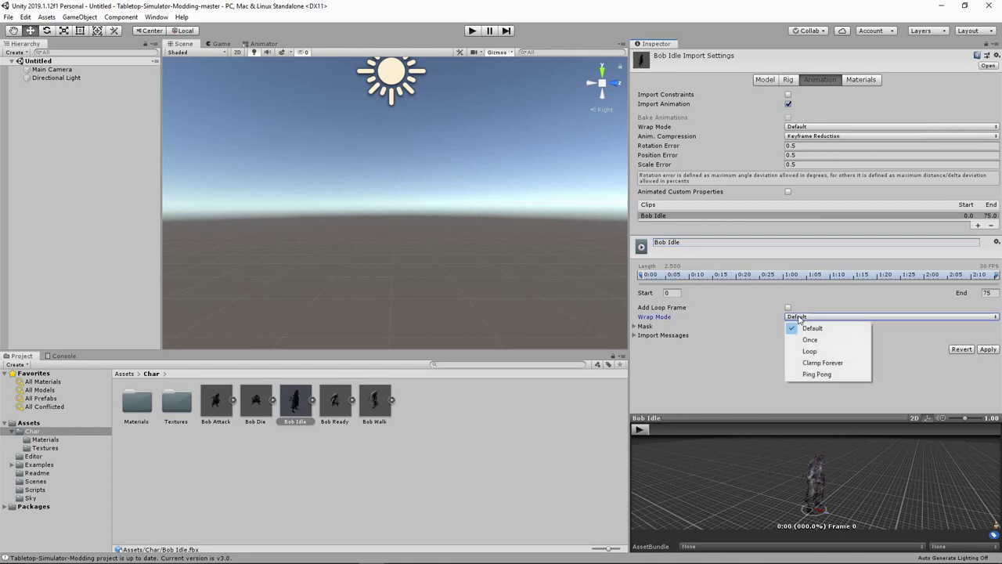
{"action": "left_click", "coordinate": [814, 353]}
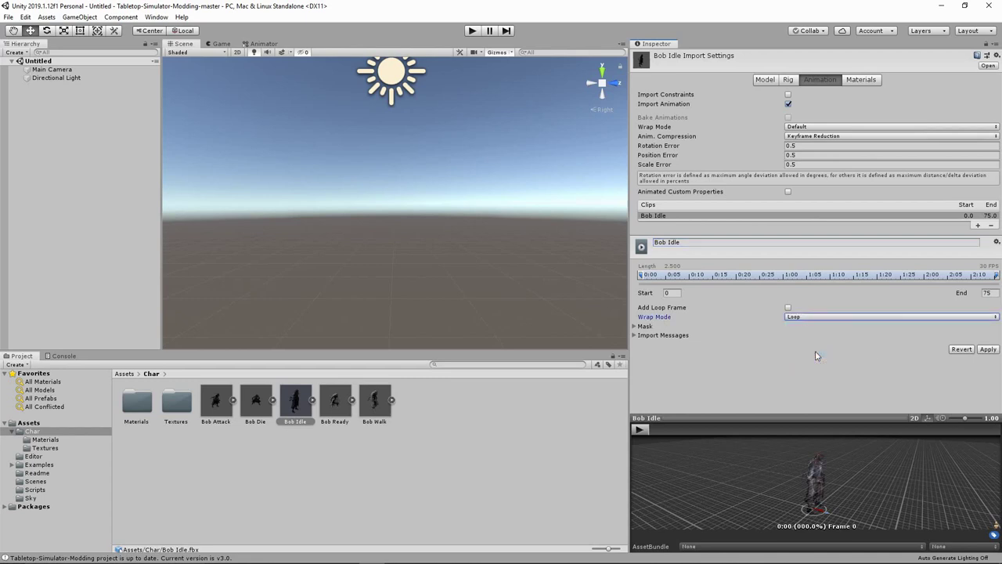
{"action": "left_click", "coordinate": [987, 349]}
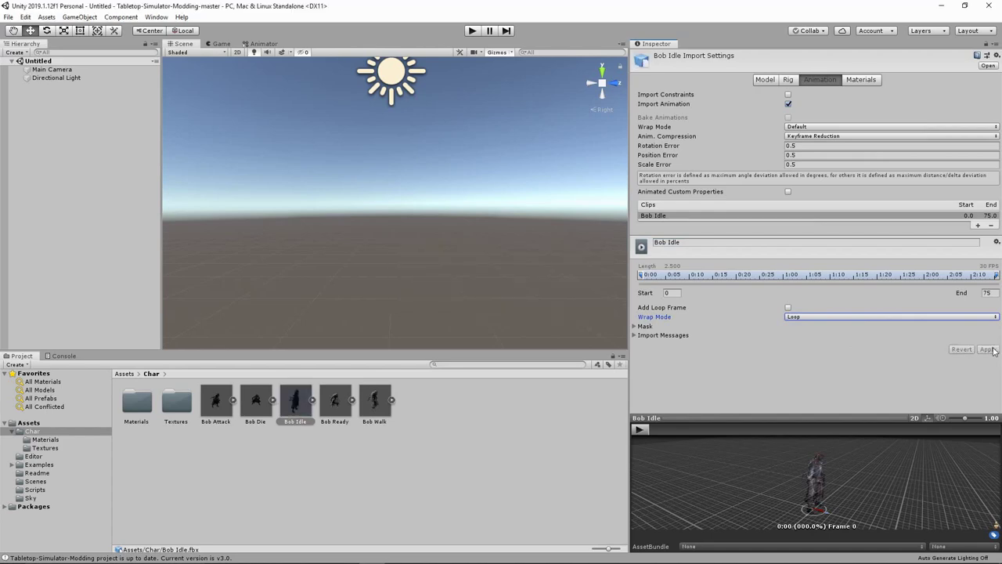
Step: Extract Bob Idle's textures into the existing Textures folder in Char, and fix the normal map setting of the extracted normal texture
{"action": "left_click", "coordinate": [862, 81]}
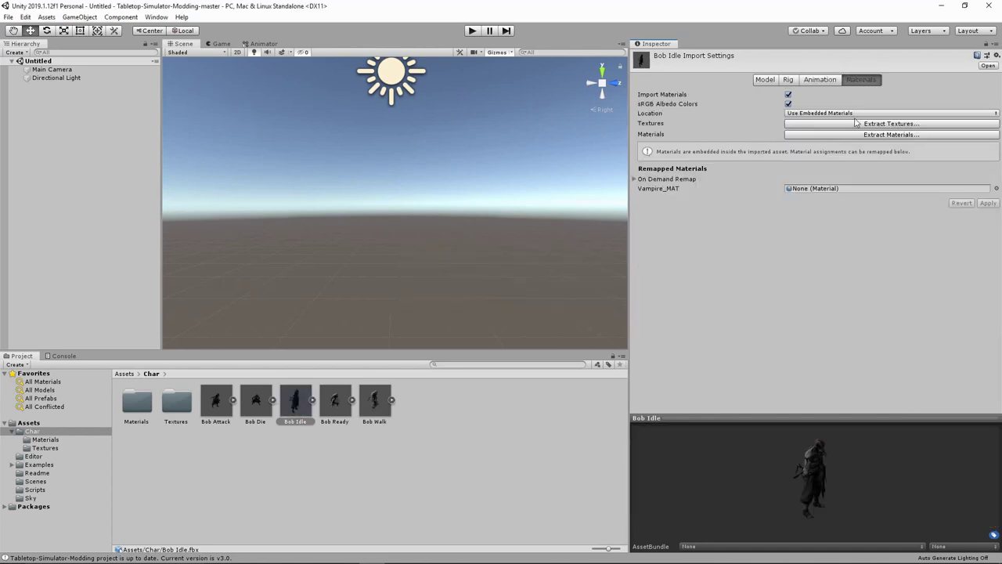
{"action": "left_click", "coordinate": [856, 123]}
{"action": "left_click", "coordinate": [157, 106]}
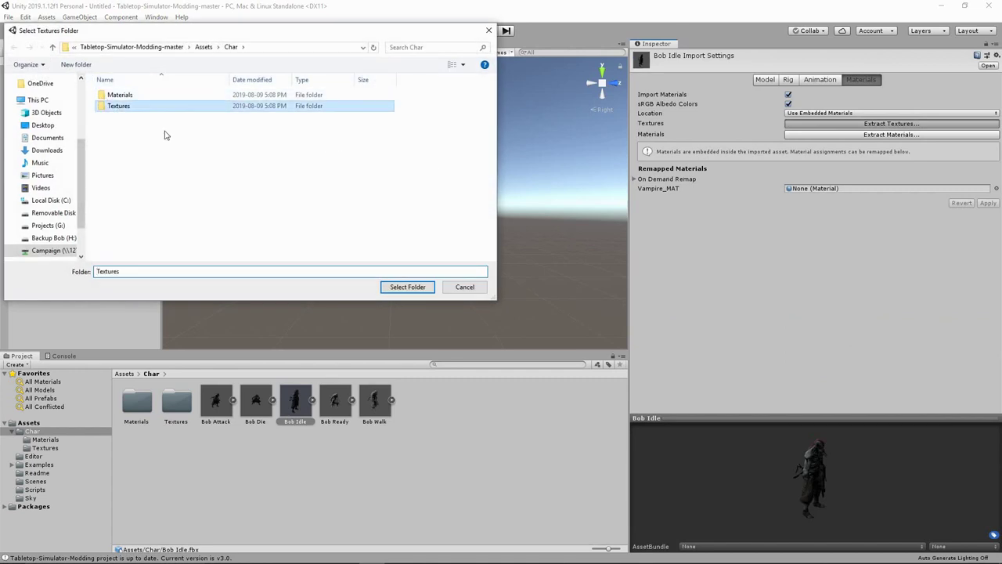
{"action": "left_click", "coordinate": [407, 286]}
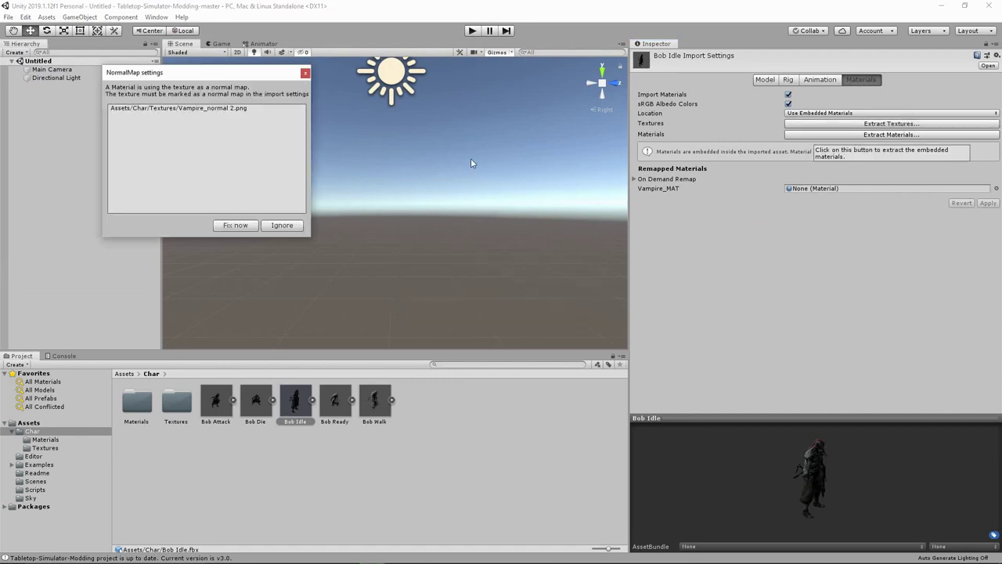
{"action": "left_click", "coordinate": [235, 226]}
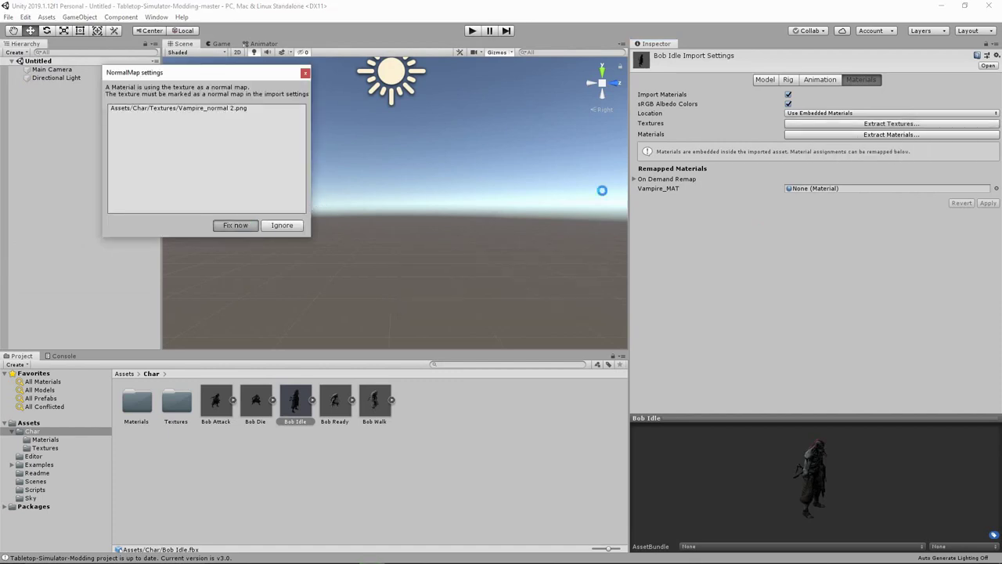
Step: Extract Bob Idle's materials into the existing Materials folder in Char
{"action": "left_click", "coordinate": [823, 136]}
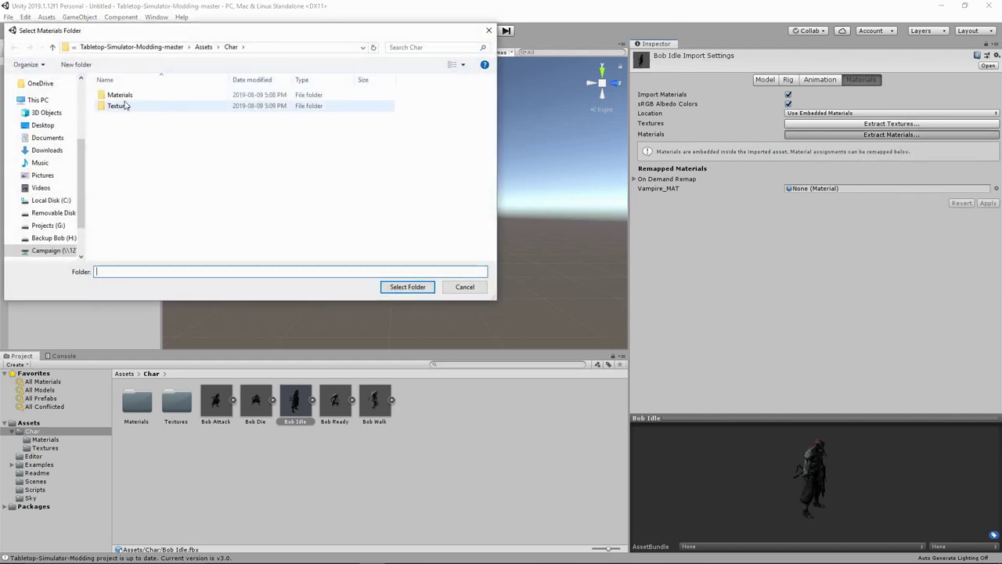
{"action": "left_click", "coordinate": [121, 96]}
{"action": "left_click", "coordinate": [403, 287]}
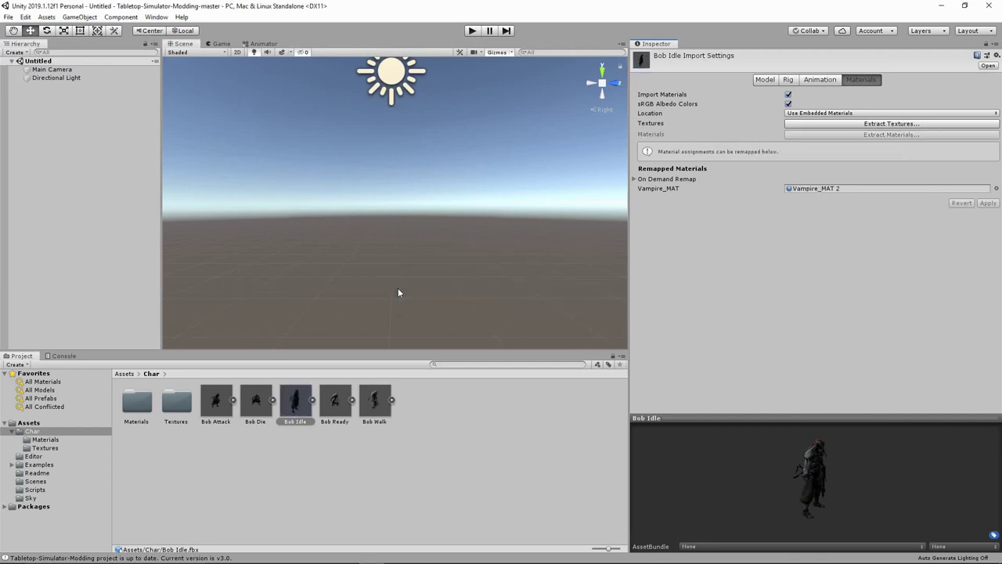
Step: Enable Read/Write on the Bob Ready model, set its blend shape normals to Import, and apply the changes
{"action": "left_click", "coordinate": [347, 409]}
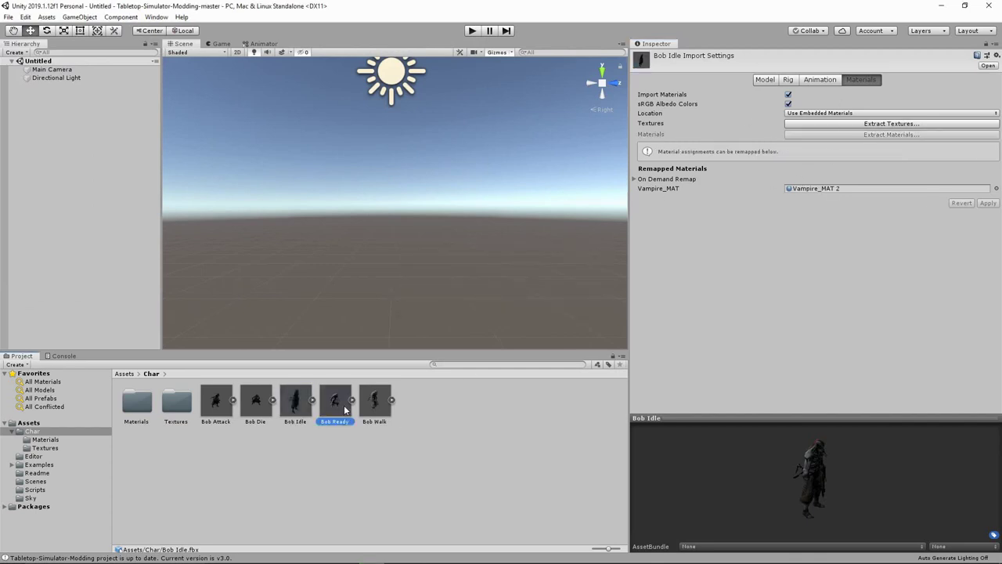
{"action": "left_click", "coordinate": [764, 80]}
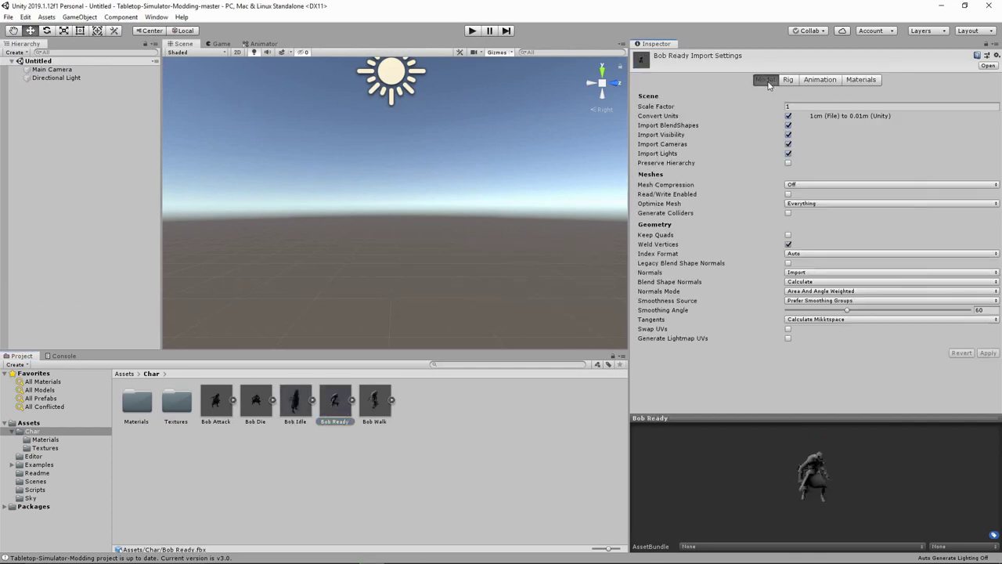
{"action": "left_click", "coordinate": [788, 164]}
{"action": "left_click", "coordinate": [789, 163]}
{"action": "left_click", "coordinate": [788, 194]}
{"action": "left_click", "coordinate": [799, 282]}
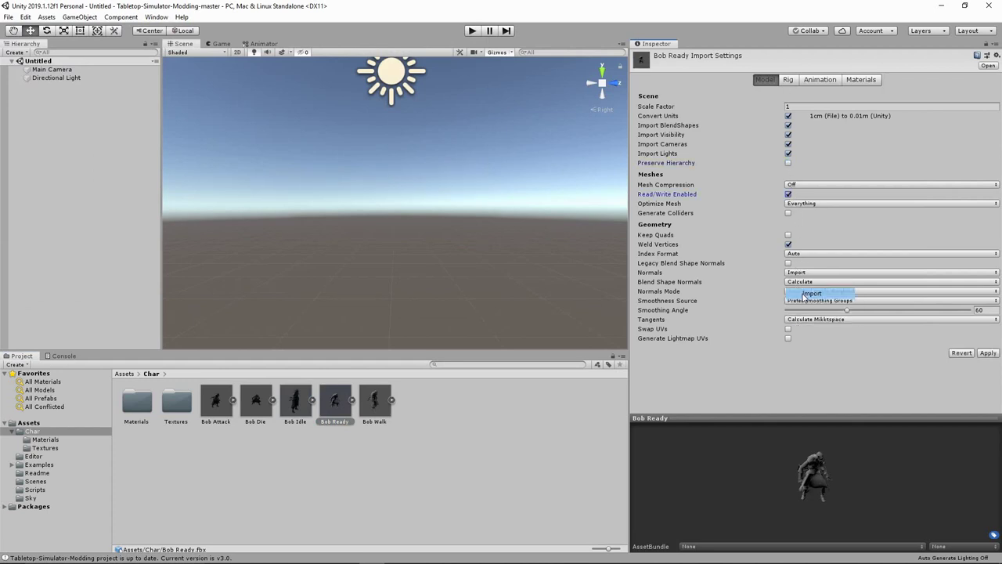
{"action": "left_click", "coordinate": [804, 288]}
{"action": "left_click", "coordinate": [985, 353]}
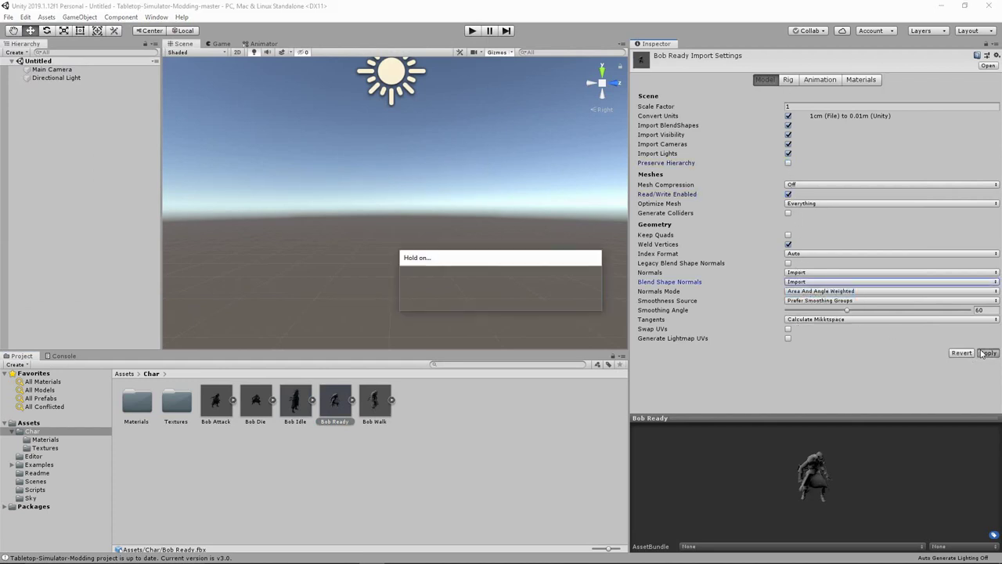
Step: Set Bob Ready's rig animation type to Legacy and apply it
{"action": "left_click", "coordinate": [789, 80]}
{"action": "left_click", "coordinate": [806, 94]}
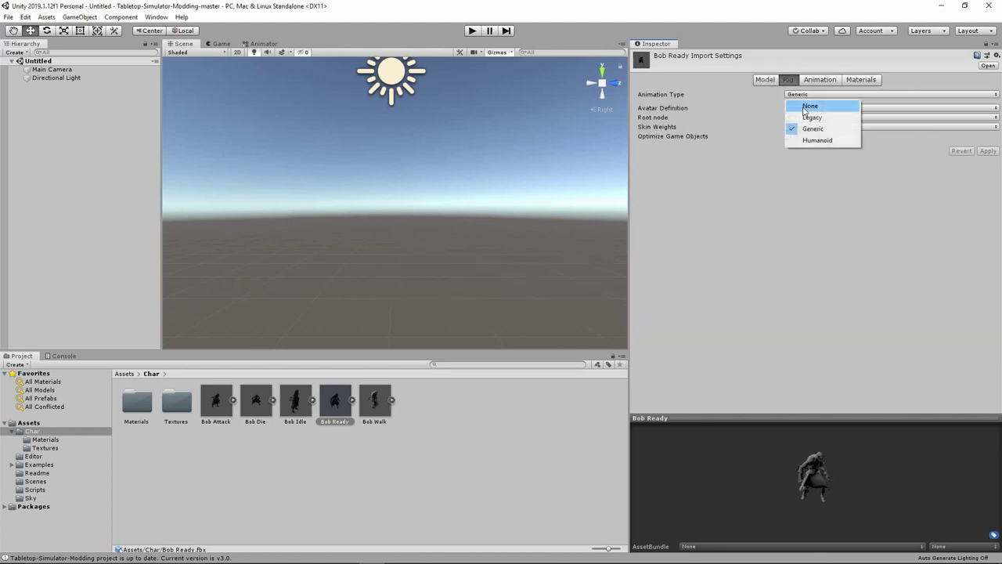
{"action": "left_click", "coordinate": [806, 105]}
{"action": "left_click", "coordinate": [808, 95]}
{"action": "left_click", "coordinate": [808, 118]}
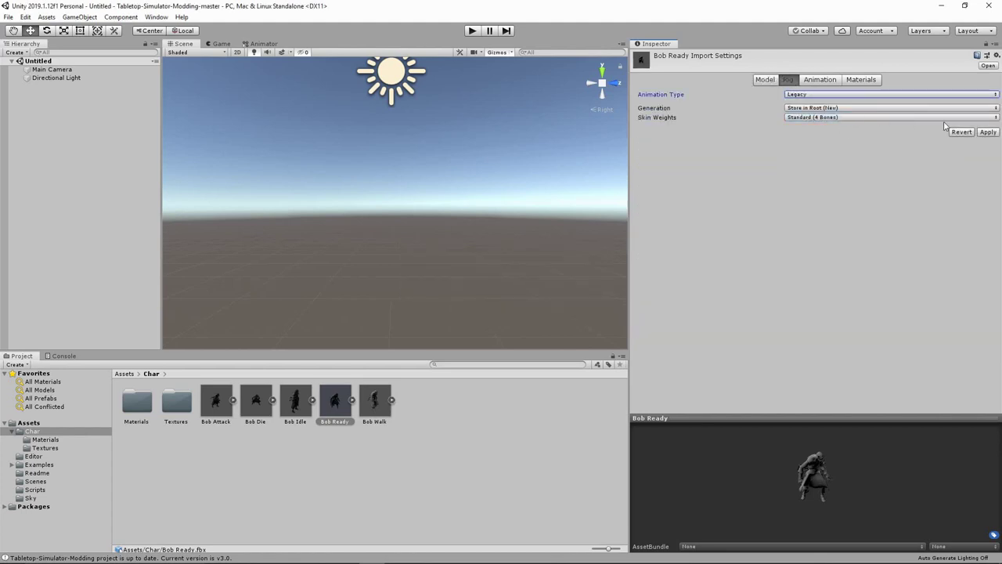
{"action": "left_click", "coordinate": [986, 132]}
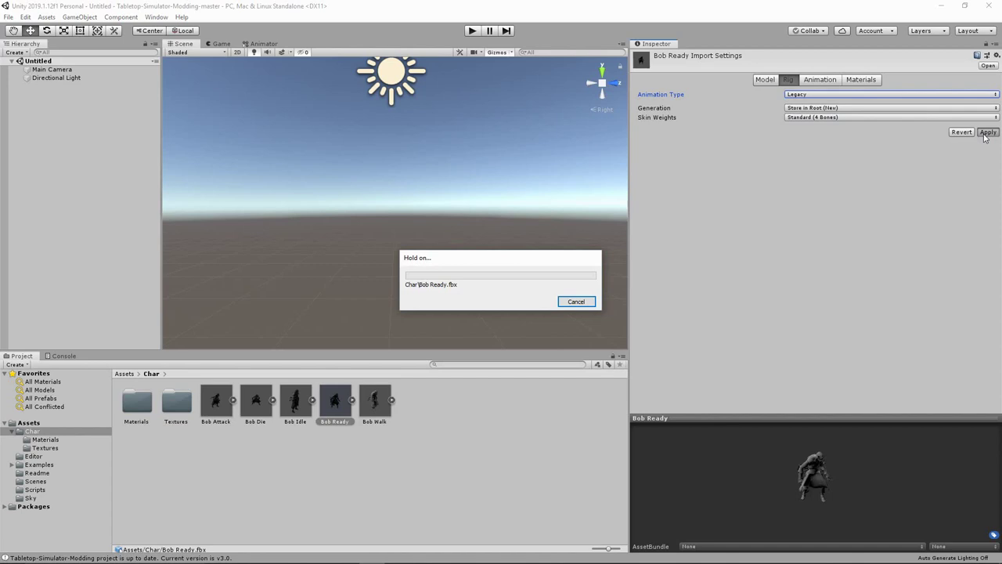
Step: Rename the mixamo.com clip of the Bob Ready model as Bob Ready, set its wrap mode to Loop, and apply
{"action": "left_click", "coordinate": [833, 81]}
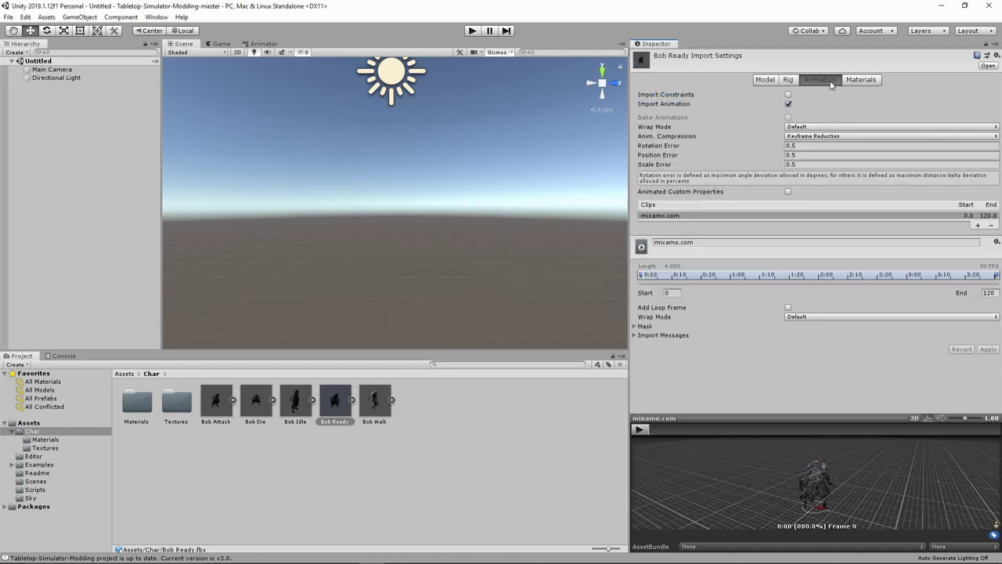
{"action": "left_click", "coordinate": [712, 244]}
{"action": "type", "text": "Bob"}
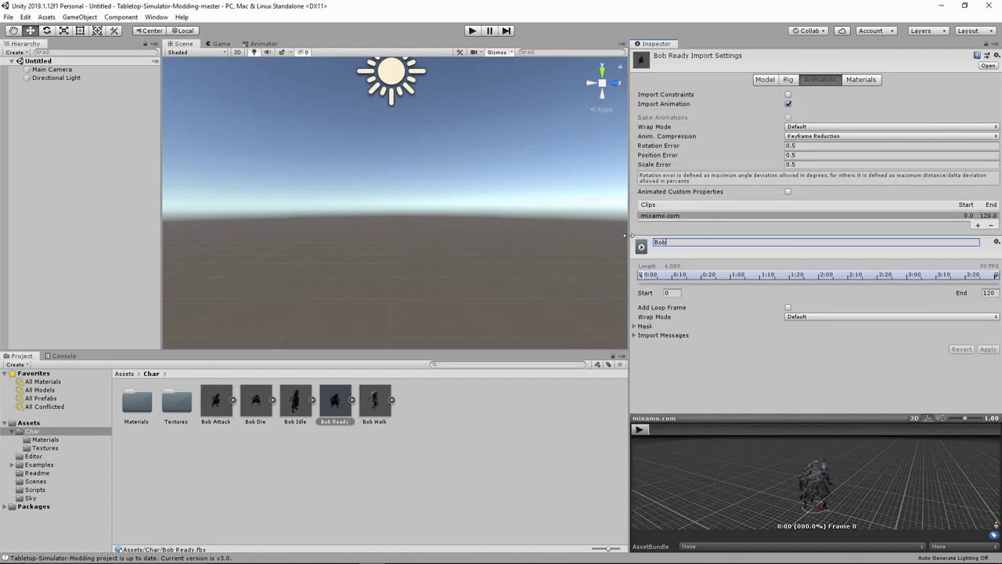
{"action": "type", "text": " Ready"}
{"action": "key", "text": "Return"}
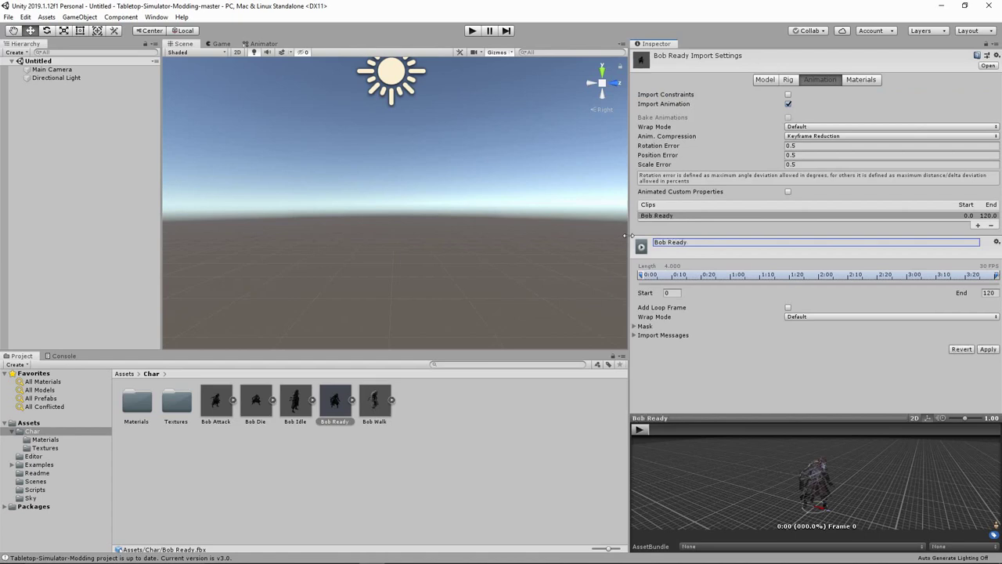
{"action": "left_click", "coordinate": [797, 319]}
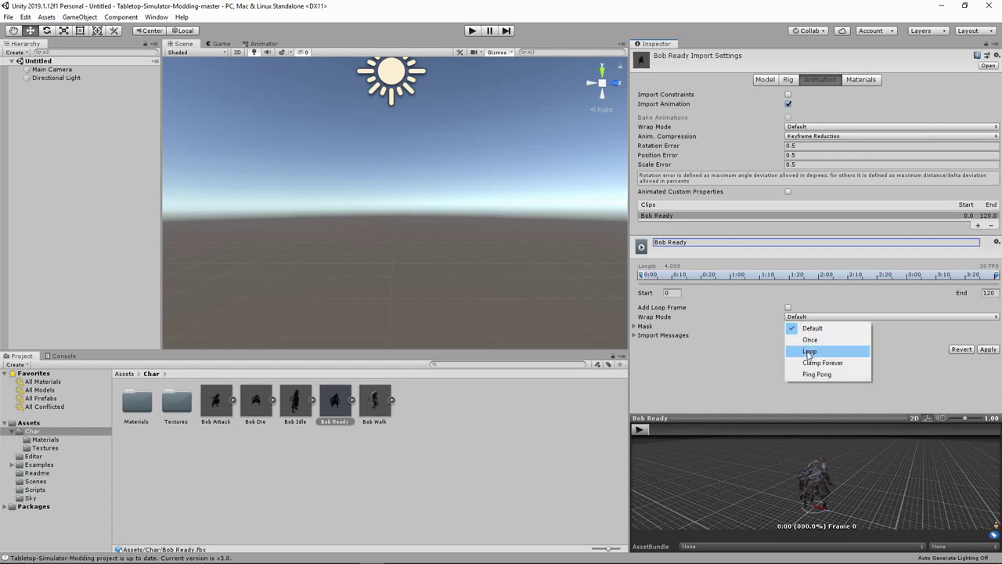
{"action": "left_click", "coordinate": [809, 351]}
{"action": "left_click", "coordinate": [986, 349]}
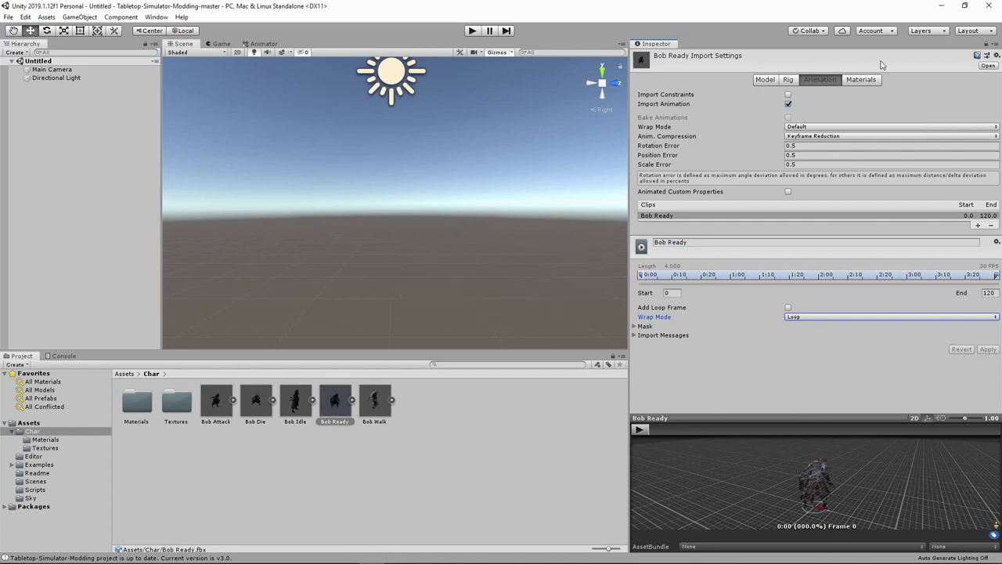
Step: Extract Bob Ready's textures into the existing Textures folder in Char, and fix the normal map setting of the extracted normal texture
{"action": "left_click", "coordinate": [872, 81]}
{"action": "left_click", "coordinate": [801, 126]}
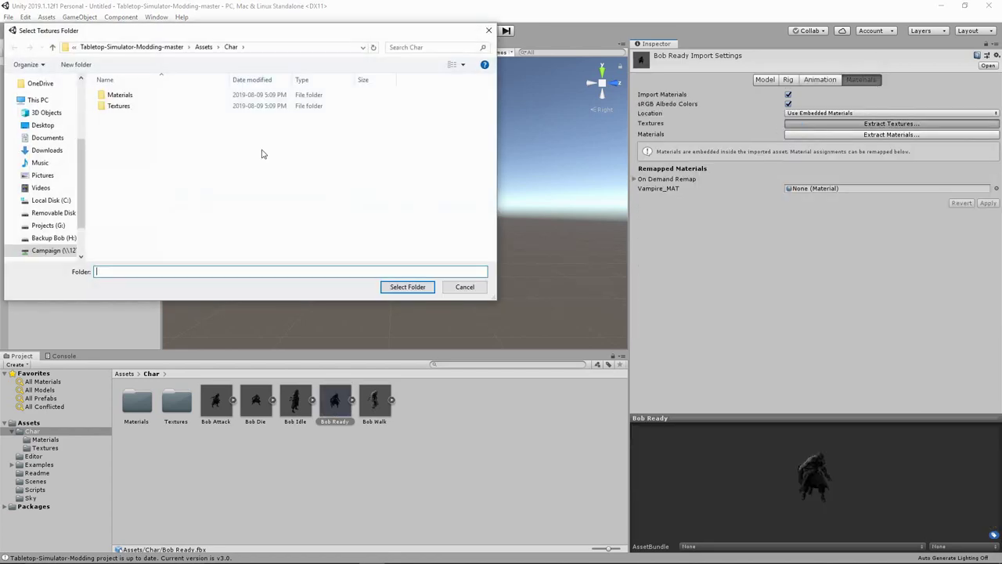
{"action": "left_click", "coordinate": [119, 106]}
{"action": "left_click", "coordinate": [429, 288]}
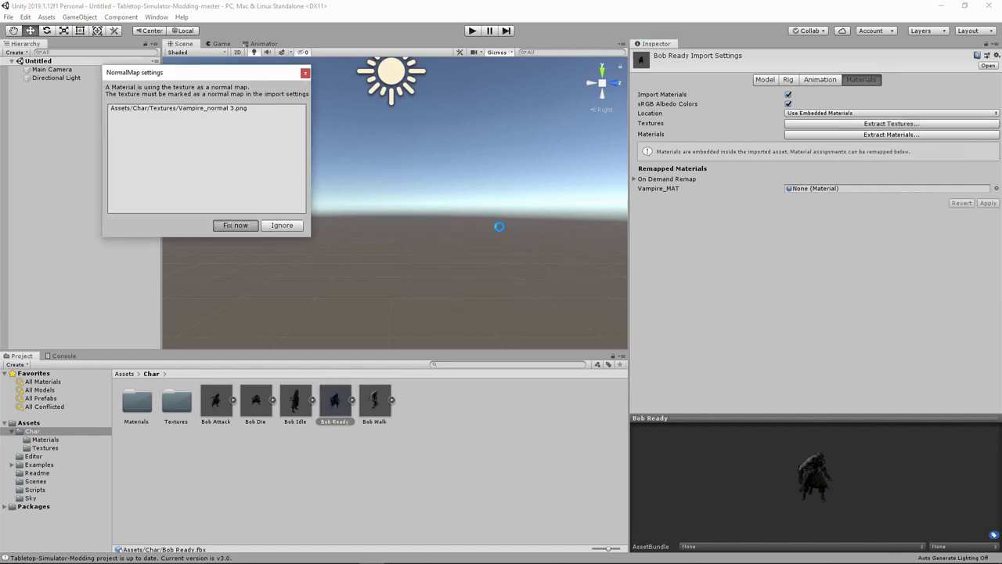
{"action": "key", "text": "Return"}
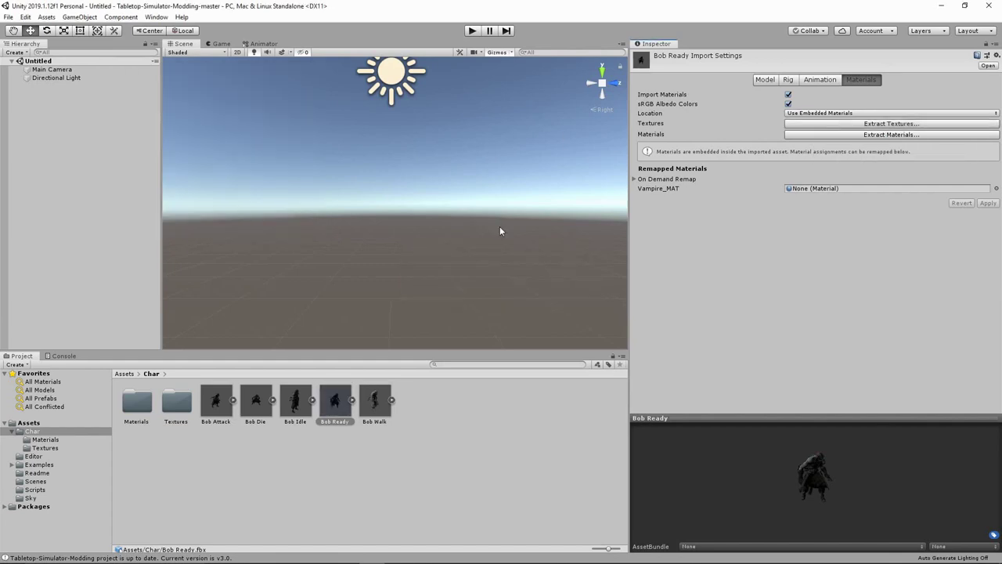
Step: Extract Bob Ready's materials into the existing Materials folder in Char
{"action": "left_click", "coordinate": [832, 134]}
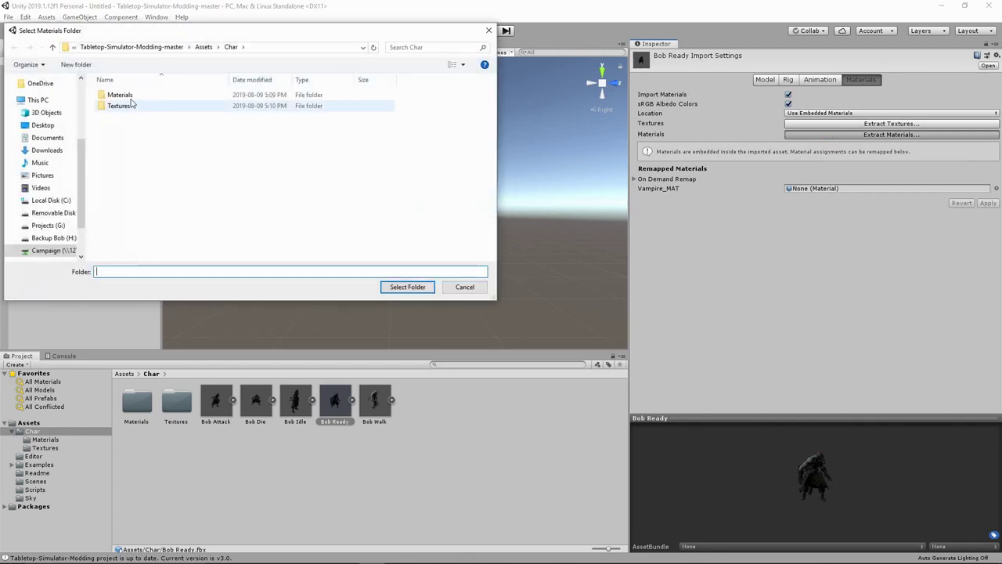
{"action": "left_click", "coordinate": [129, 96]}
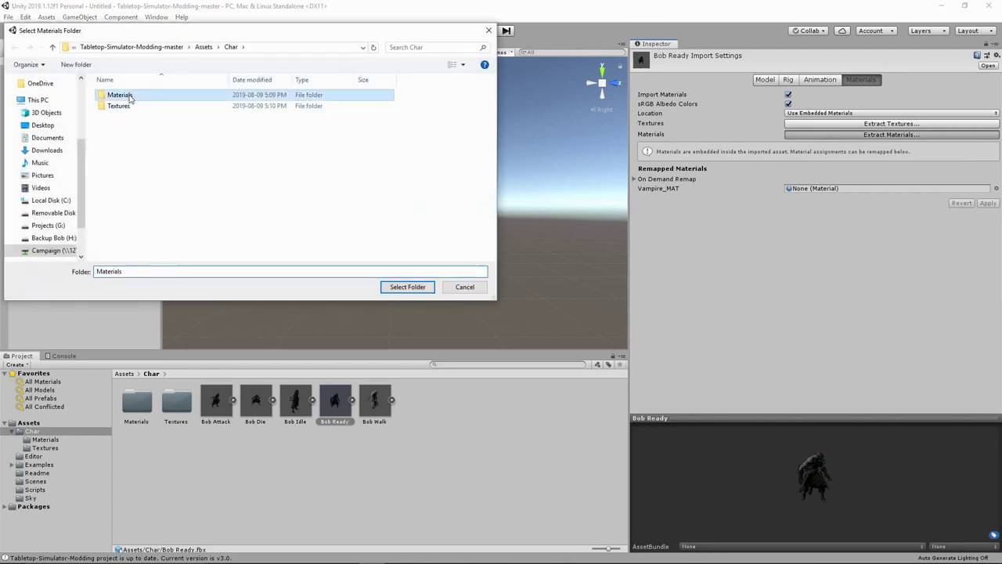
{"action": "left_click", "coordinate": [398, 287]}
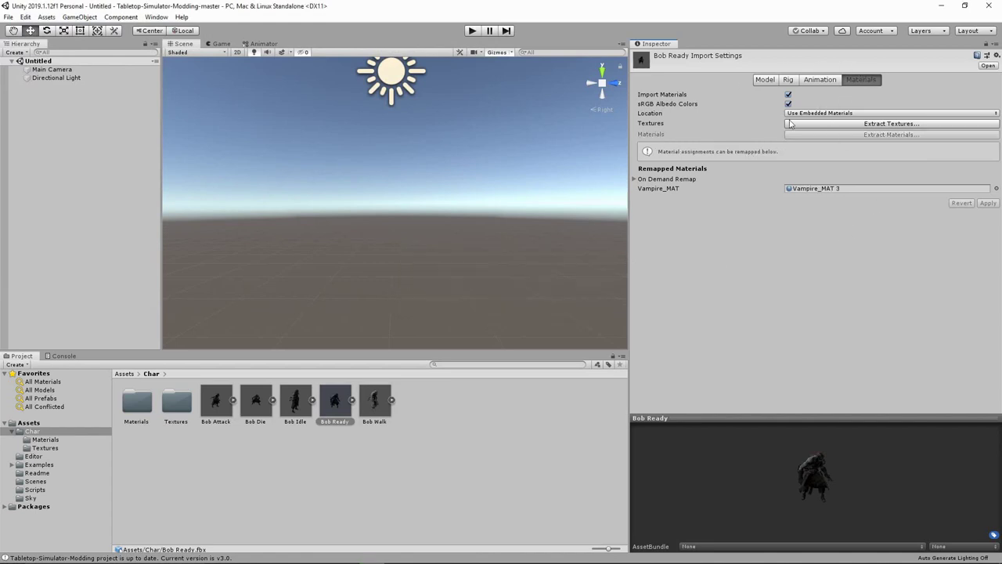
Step: Enable Read/Write on the Bob Walk model, set its blend shape normals to Import, and apply the changes
{"action": "left_click", "coordinate": [375, 406]}
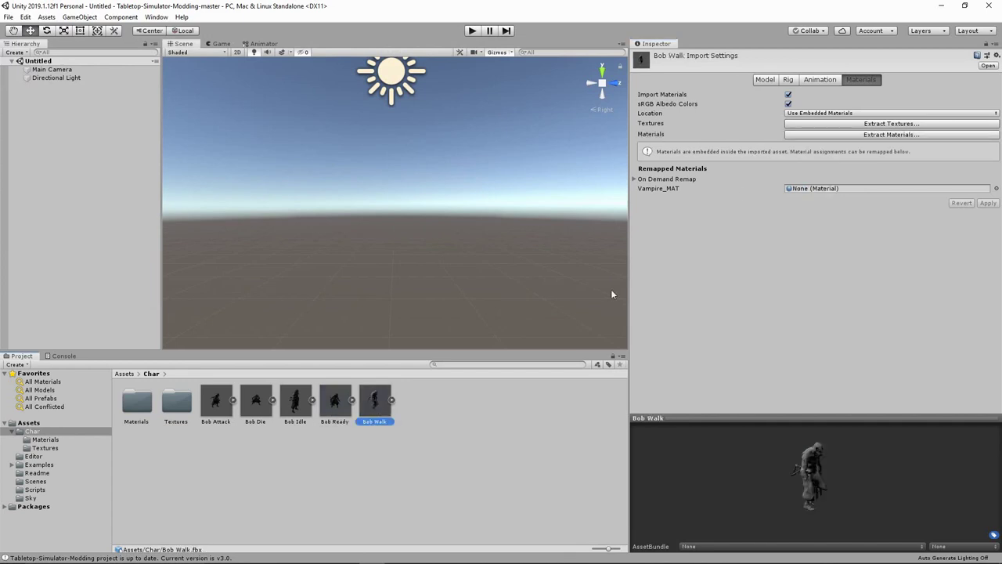
{"action": "left_click", "coordinate": [766, 81]}
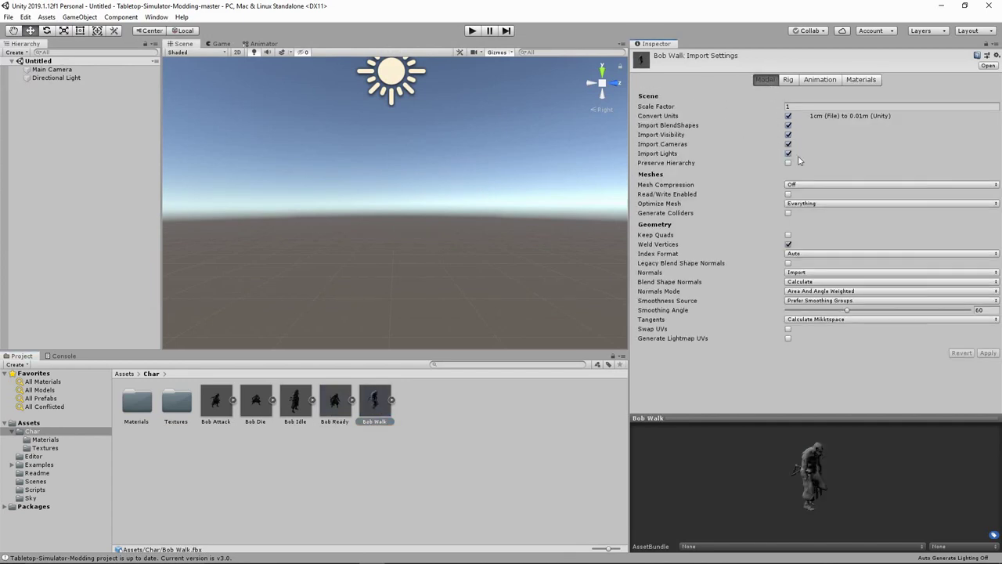
{"action": "left_click", "coordinate": [788, 194]}
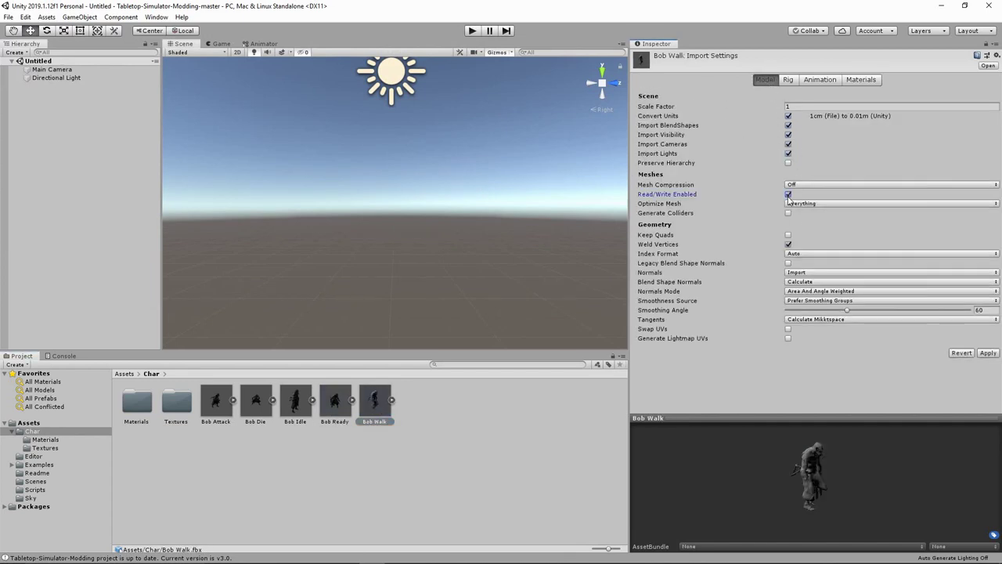
{"action": "left_click", "coordinate": [801, 283]}
{"action": "left_click", "coordinate": [802, 292]}
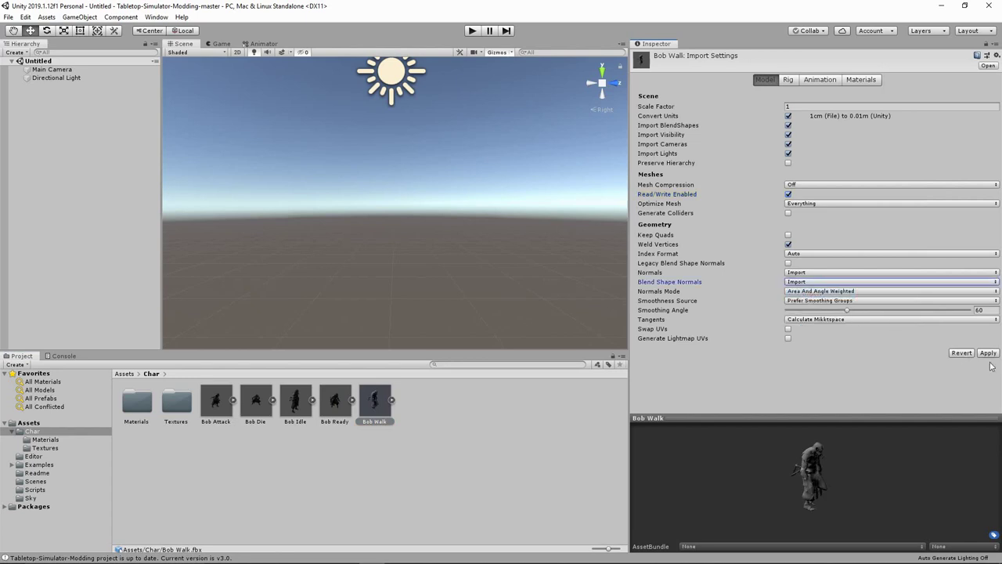
{"action": "left_click", "coordinate": [988, 353]}
Step: Set Bob Walk's rig animation type to Legacy and apply it
{"action": "left_click", "coordinate": [793, 80]}
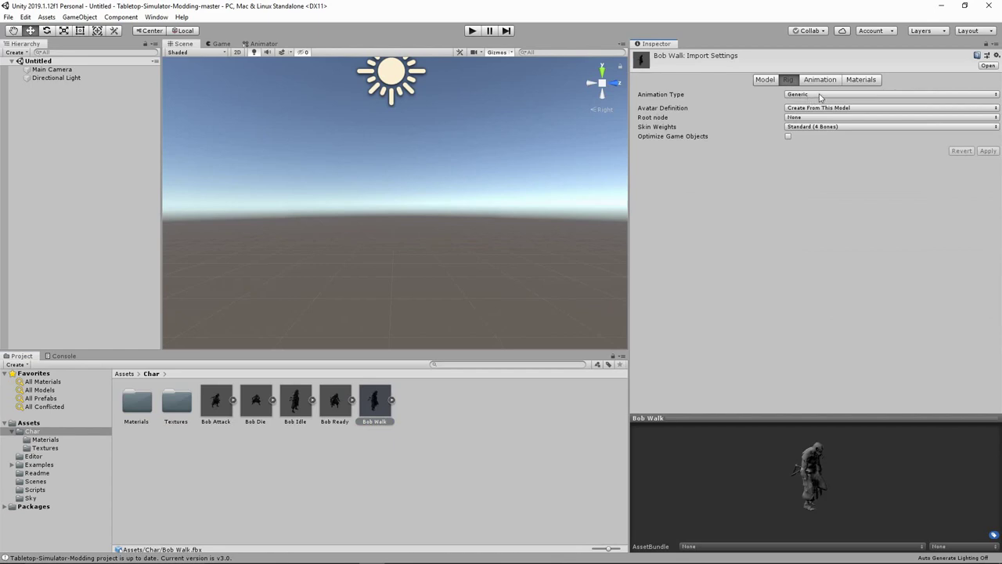
{"action": "left_click", "coordinate": [815, 94]}
{"action": "left_click", "coordinate": [826, 118]}
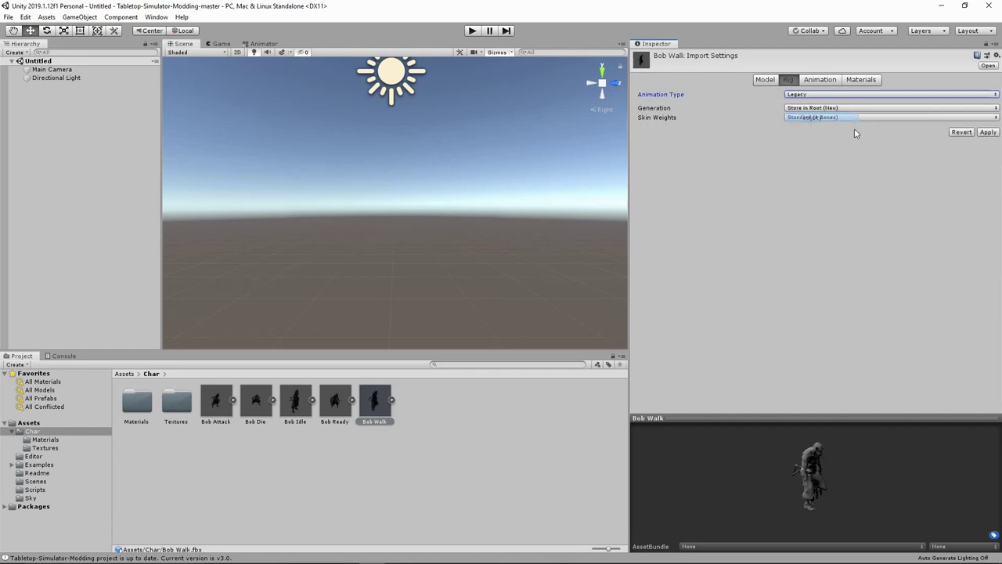
{"action": "left_click", "coordinate": [987, 132]}
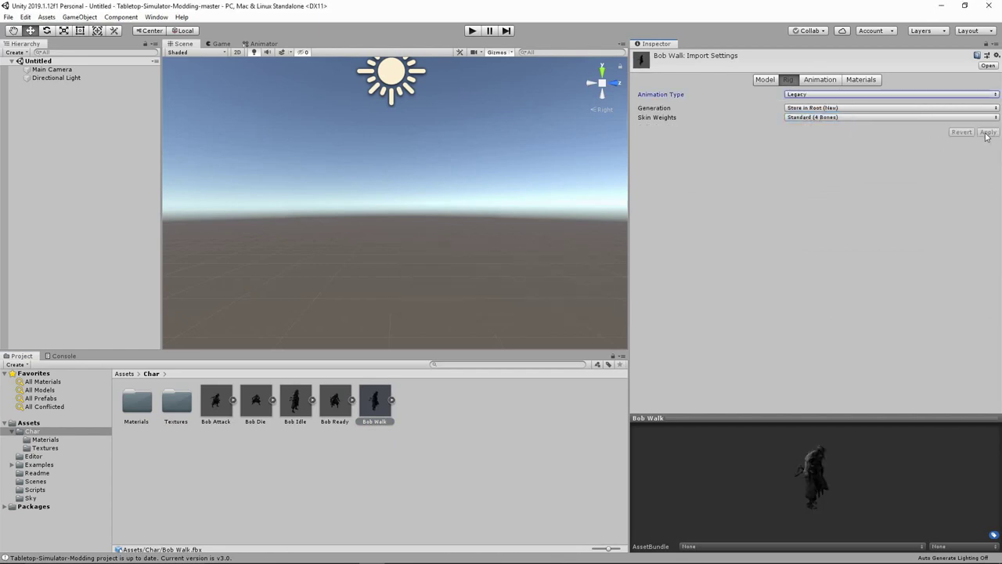
Step: Rename the mixamo.com clip of the Bob Walk model as Bob Walk, set its wrap mode to Loop, and apply
{"action": "left_click", "coordinate": [831, 81]}
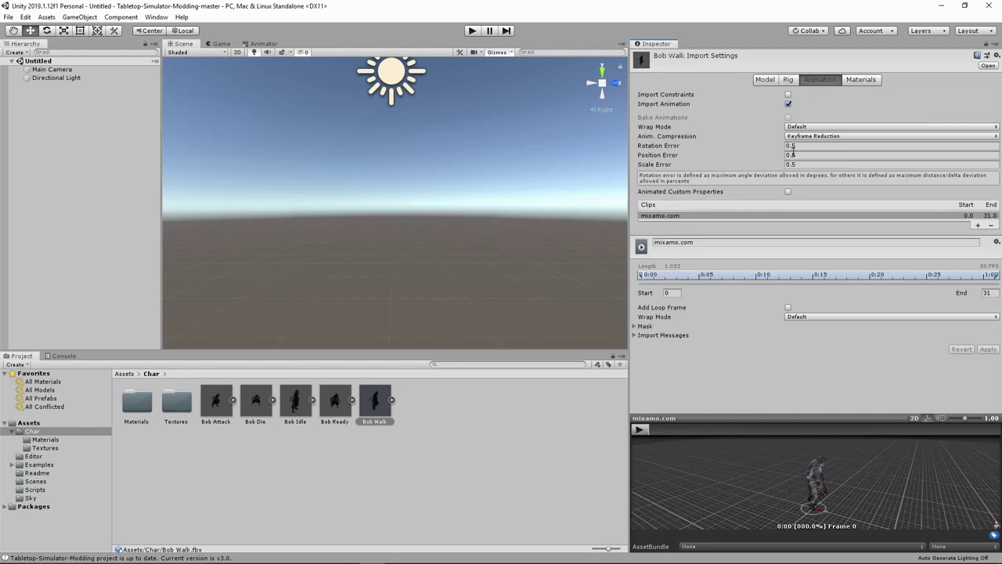
{"action": "left_click", "coordinate": [712, 243]}
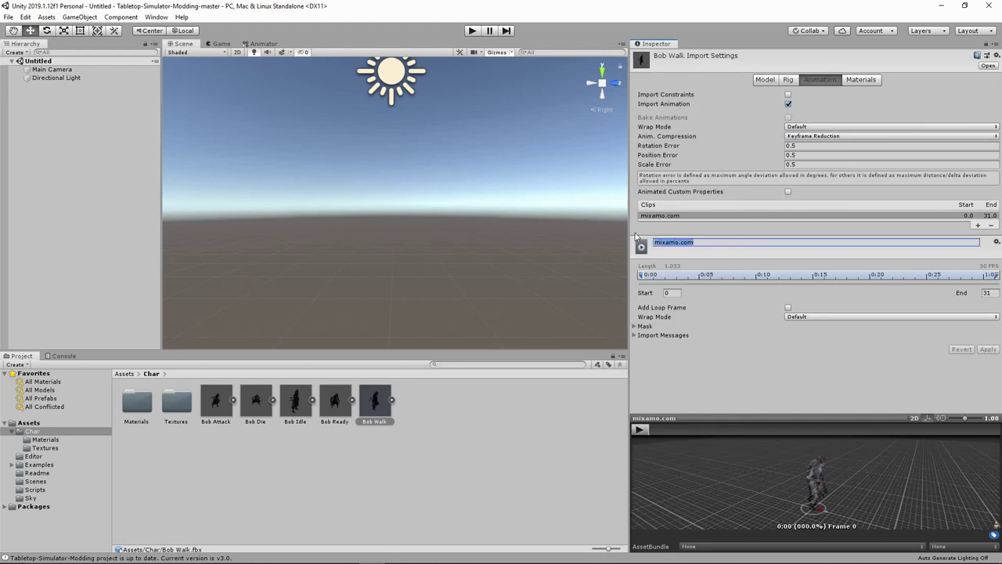
{"action": "type", "text": "Bob Walk"}
{"action": "left_click", "coordinate": [803, 318]}
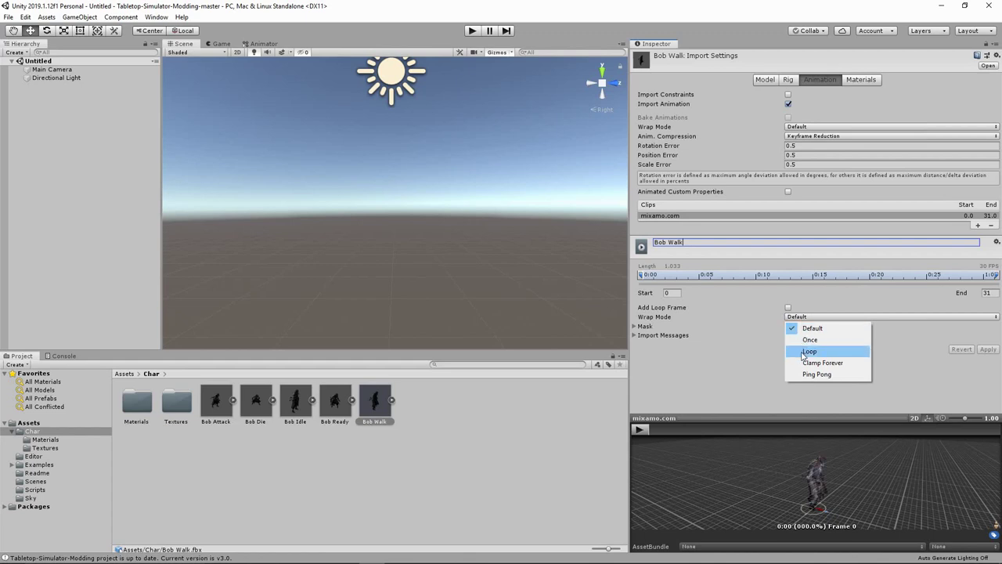
{"action": "left_click", "coordinate": [807, 351]}
{"action": "left_click", "coordinate": [985, 350]}
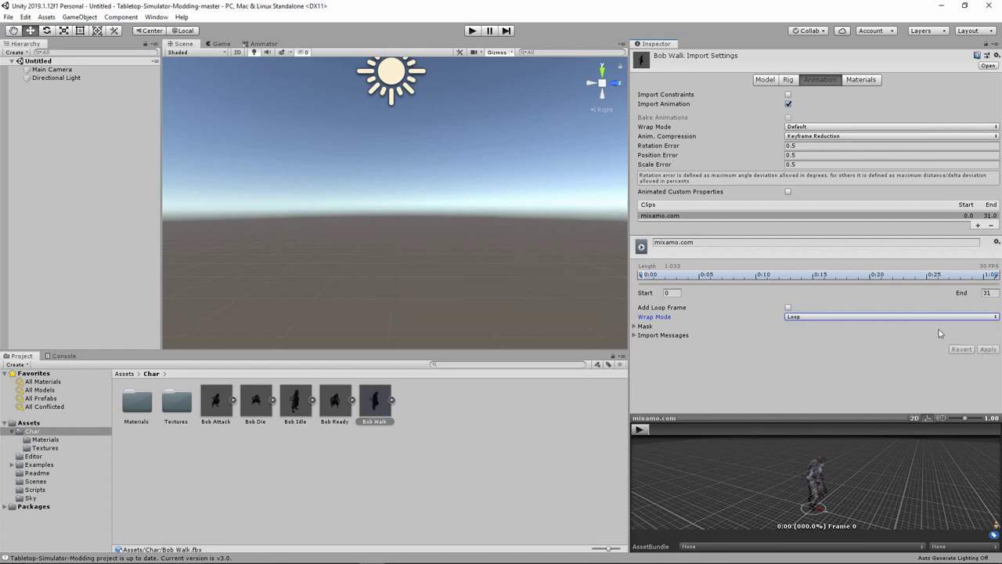
Step: Extract Bob Walk's textures into the existing Textures folder and its materials into the existing Materials folder in Char
{"action": "left_click", "coordinate": [862, 81]}
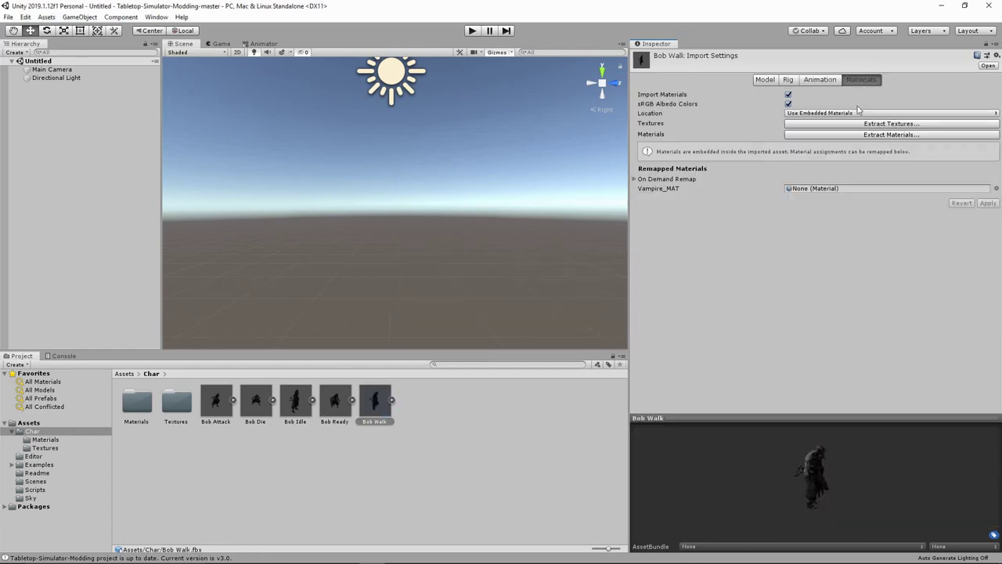
{"action": "left_click", "coordinate": [851, 125]}
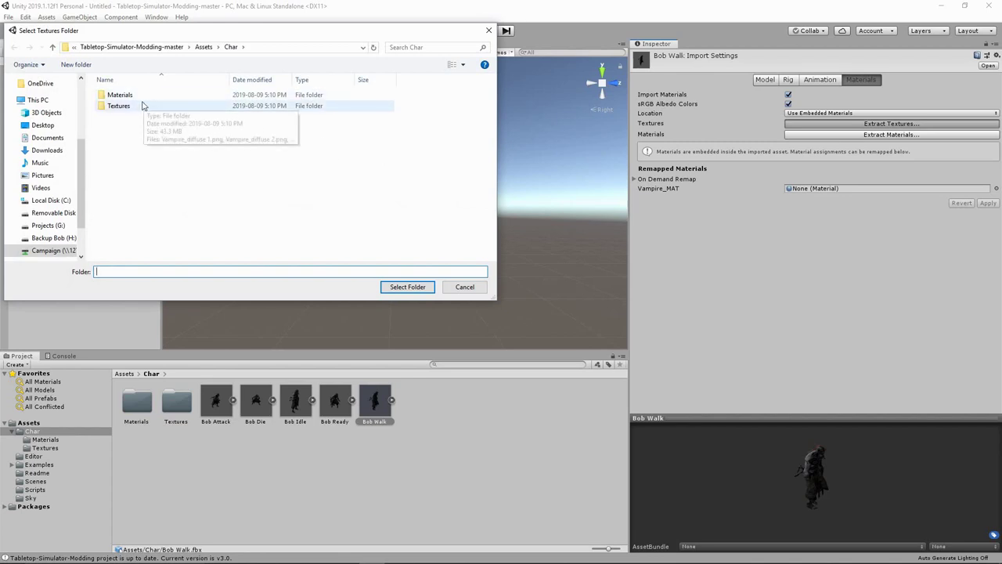
{"action": "left_click", "coordinate": [171, 105]}
{"action": "left_click", "coordinate": [413, 287]}
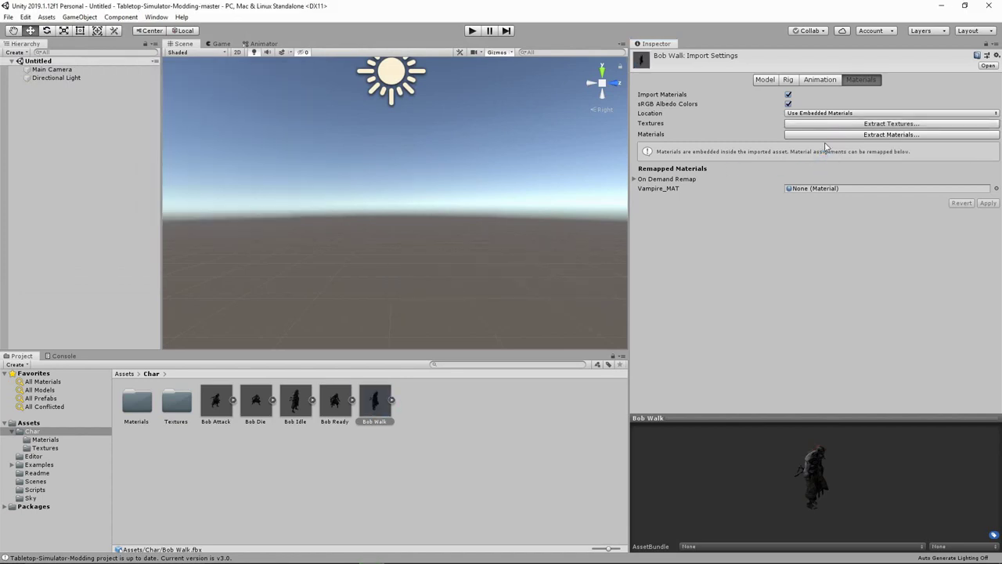
{"action": "left_click", "coordinate": [827, 136]}
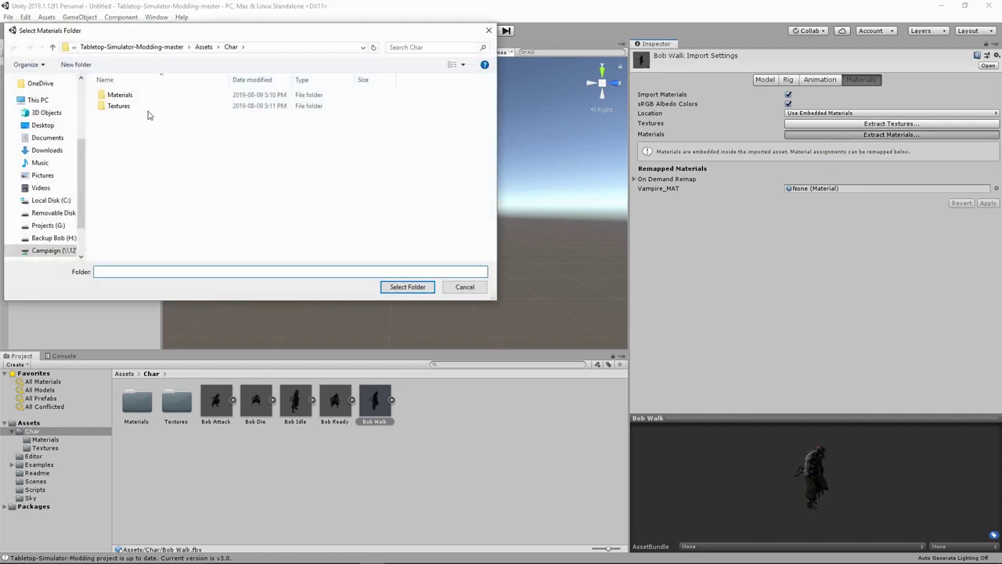
{"action": "left_click", "coordinate": [121, 95]}
{"action": "left_click", "coordinate": [407, 286]}
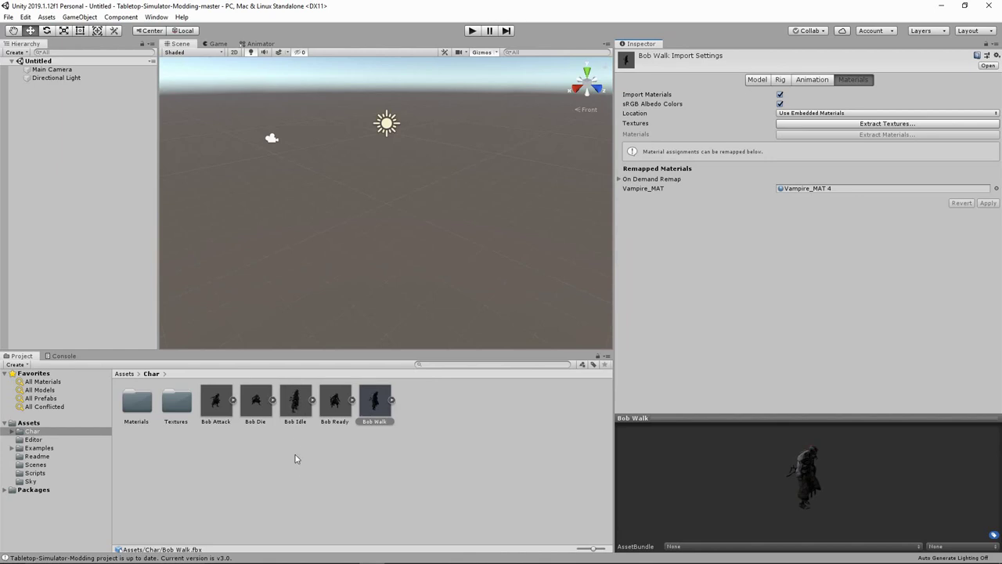
Step: Add the Bob Idle model to the scene and rename the new object as Bob
{"action": "left_click", "coordinate": [296, 401]}
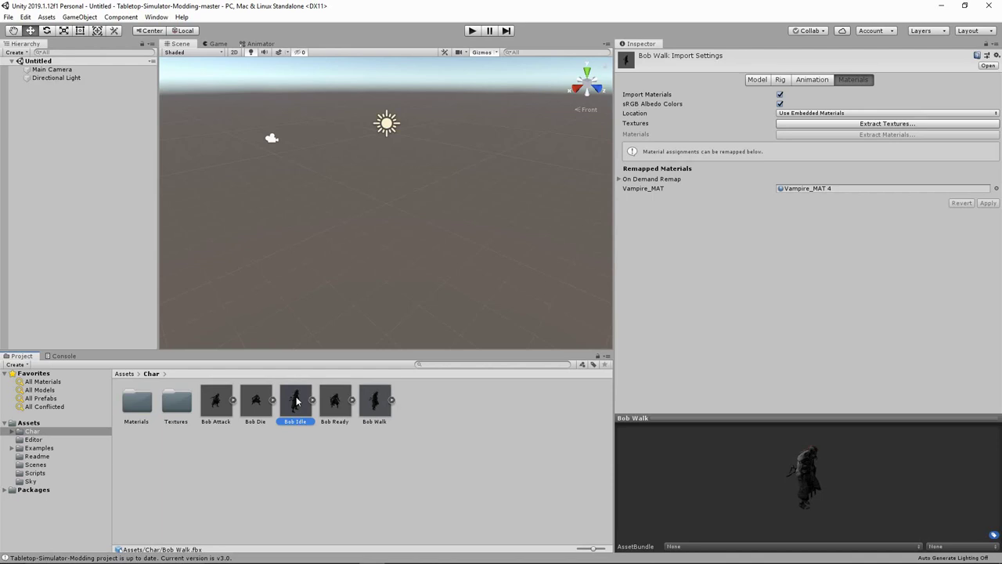
{"action": "left_click_drag", "start_coordinate": [374, 401], "coordinate": [45, 66]}
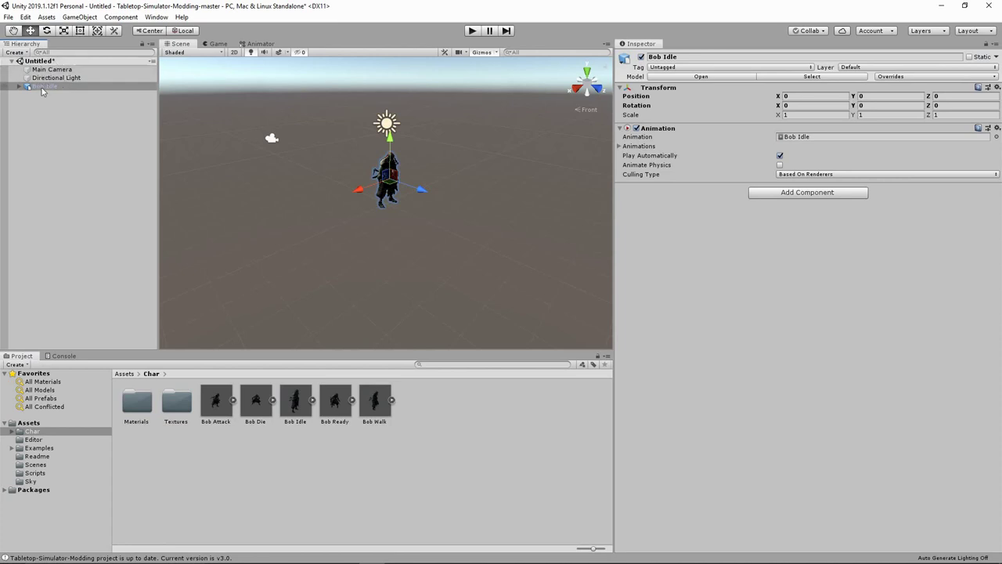
{"action": "left_click", "coordinate": [43, 87]}
{"action": "left_click", "coordinate": [42, 87]}
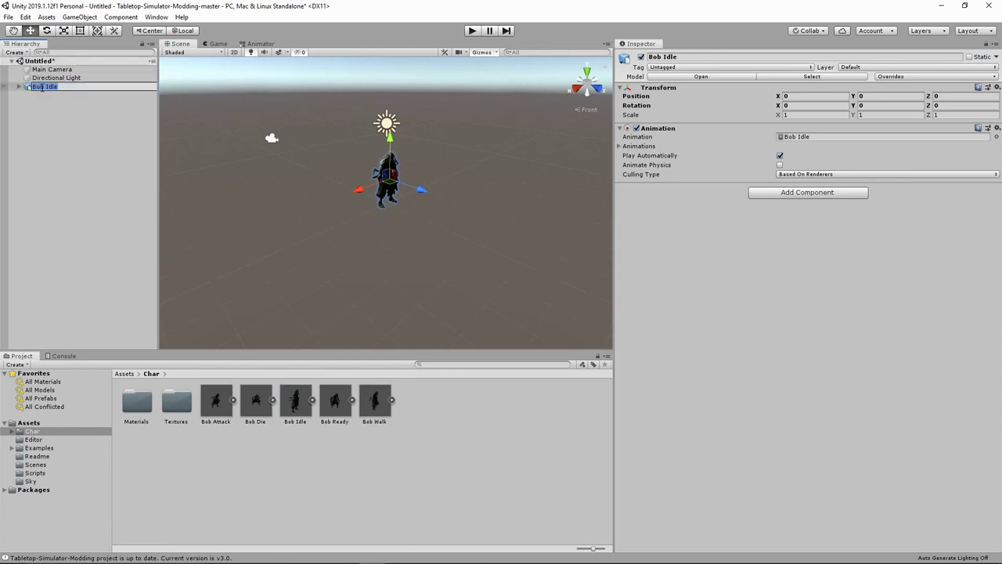
{"action": "key", "text": "End"}
{"action": "key", "text": "Return"}
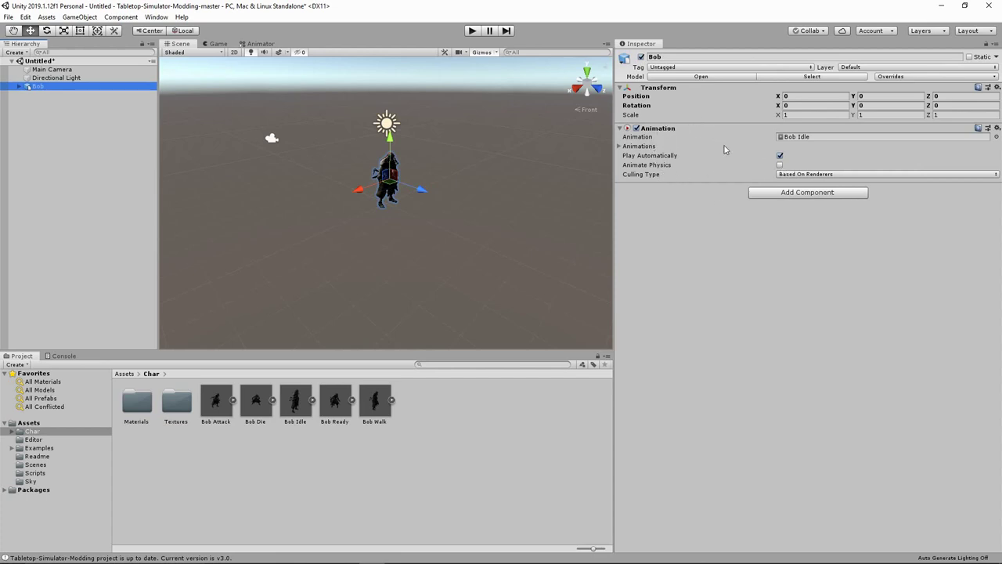
Step: Set the size of the Animations list in Bob's Animation component to 5
{"action": "left_click", "coordinate": [621, 146]}
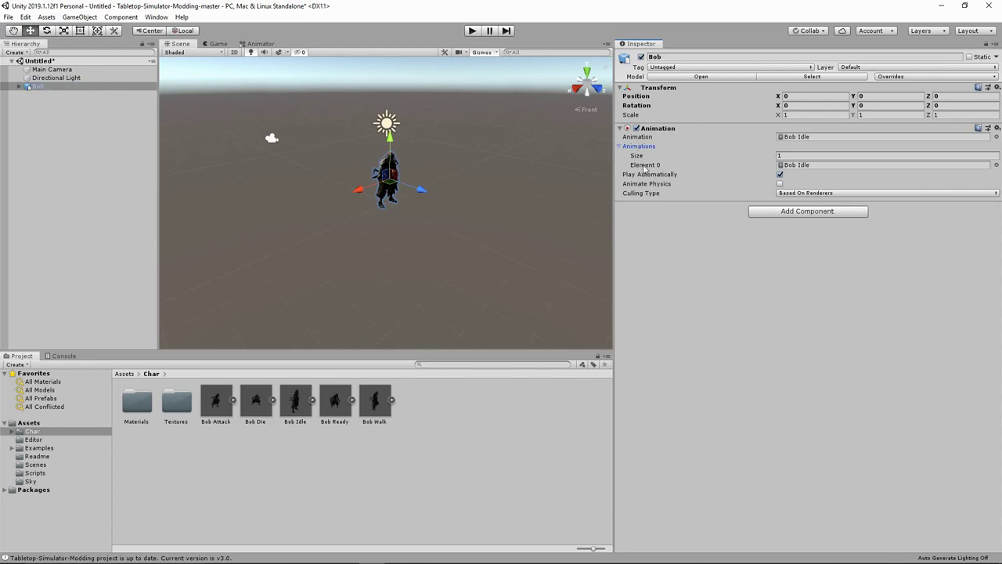
{"action": "left_click", "coordinate": [788, 155]}
{"action": "key", "text": "Return"}
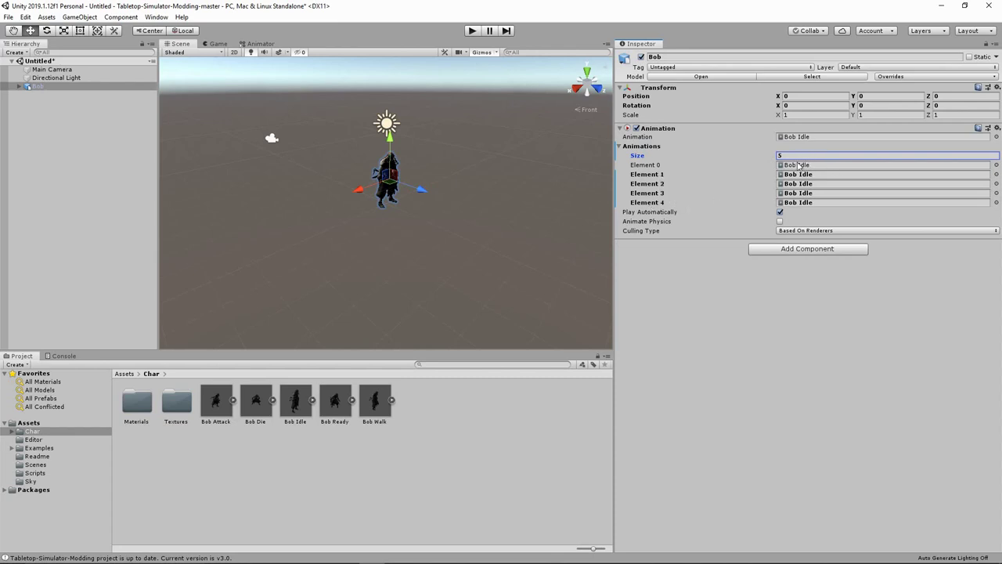
Step: Assign the Bob Ready clip to Element 1 and the Bob Die clip to Element 2 of Bob's Animations list
{"action": "left_click", "coordinate": [996, 174]}
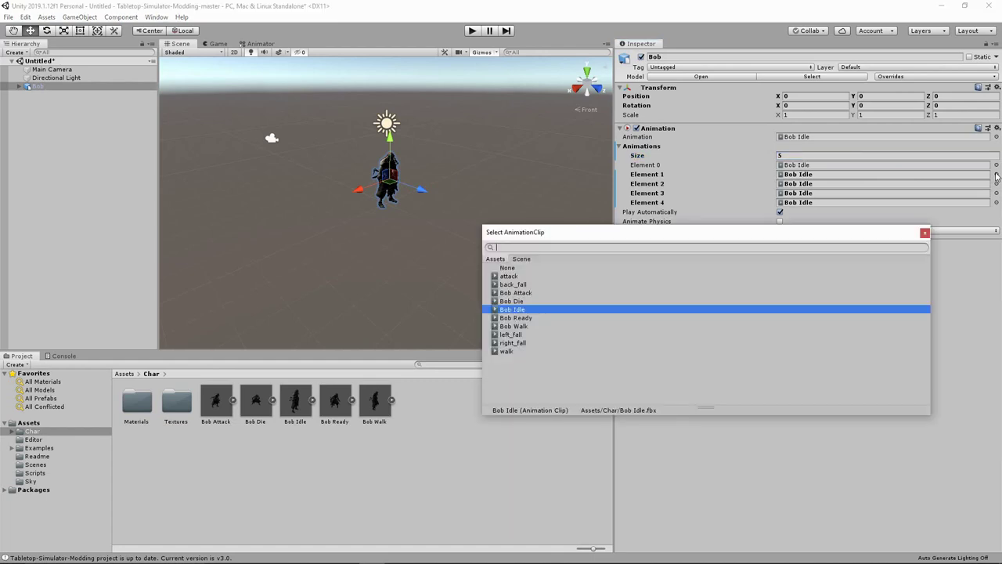
{"action": "left_click", "coordinate": [532, 320]}
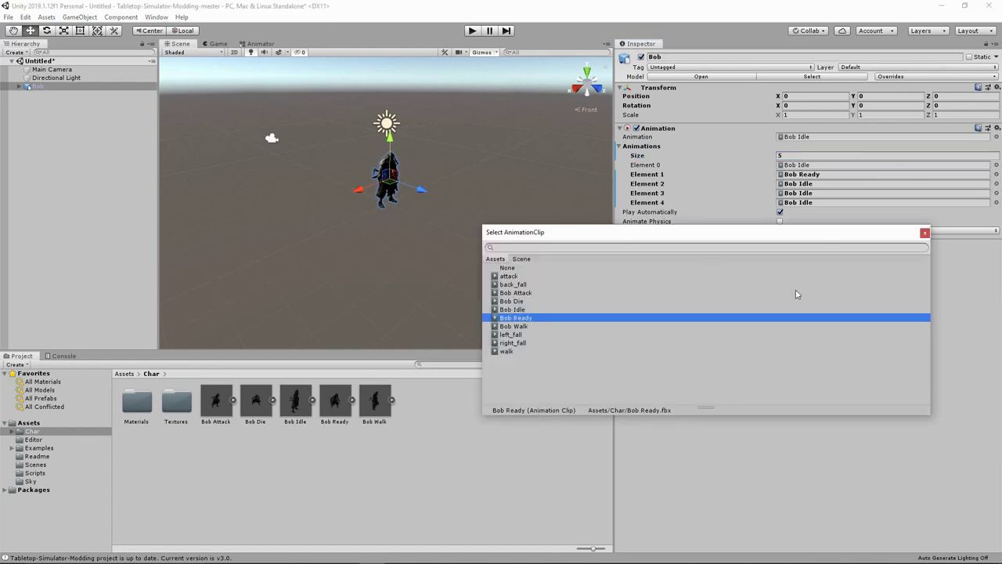
{"action": "left_click", "coordinate": [924, 233]}
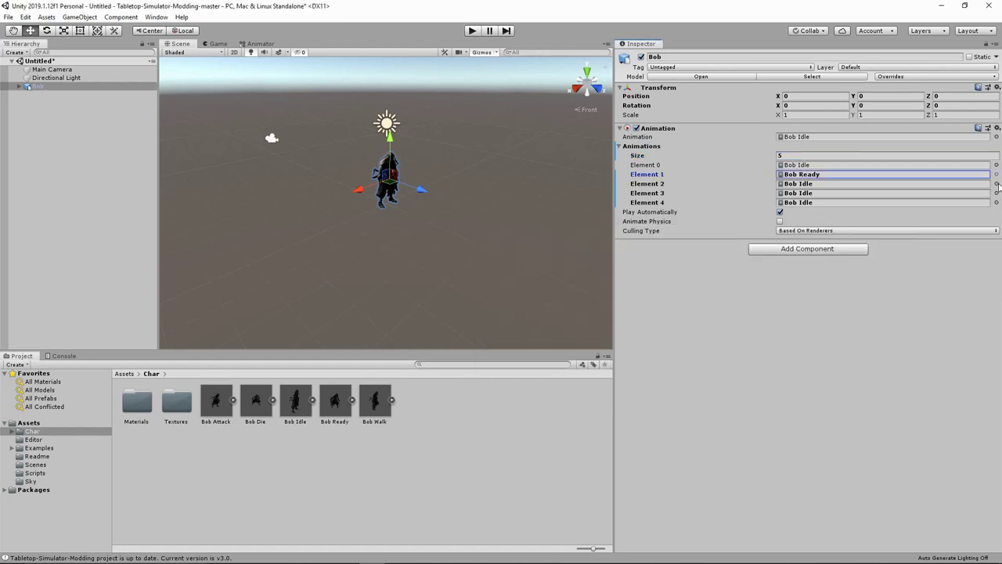
{"action": "left_click", "coordinate": [996, 183]}
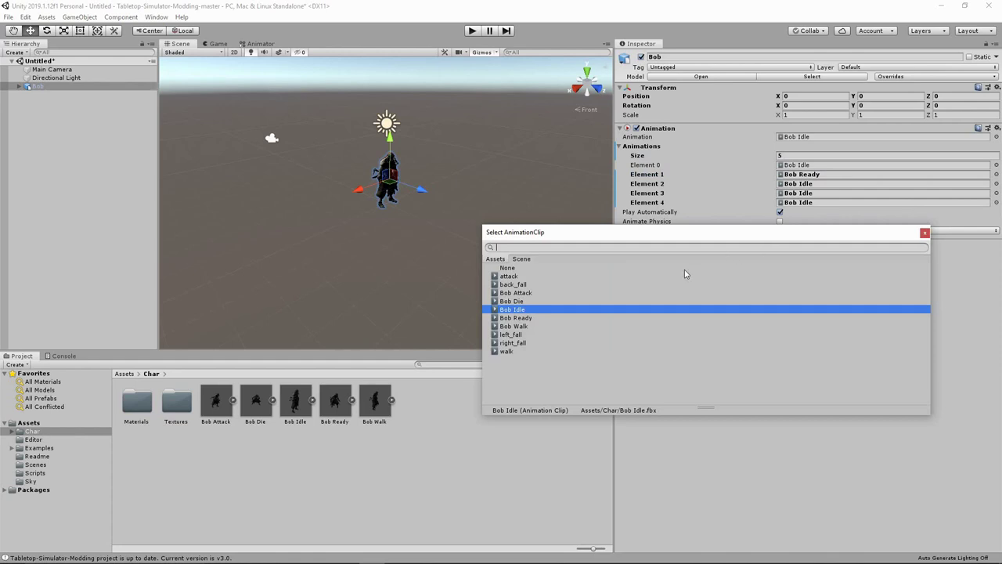
{"action": "left_click", "coordinate": [515, 301]}
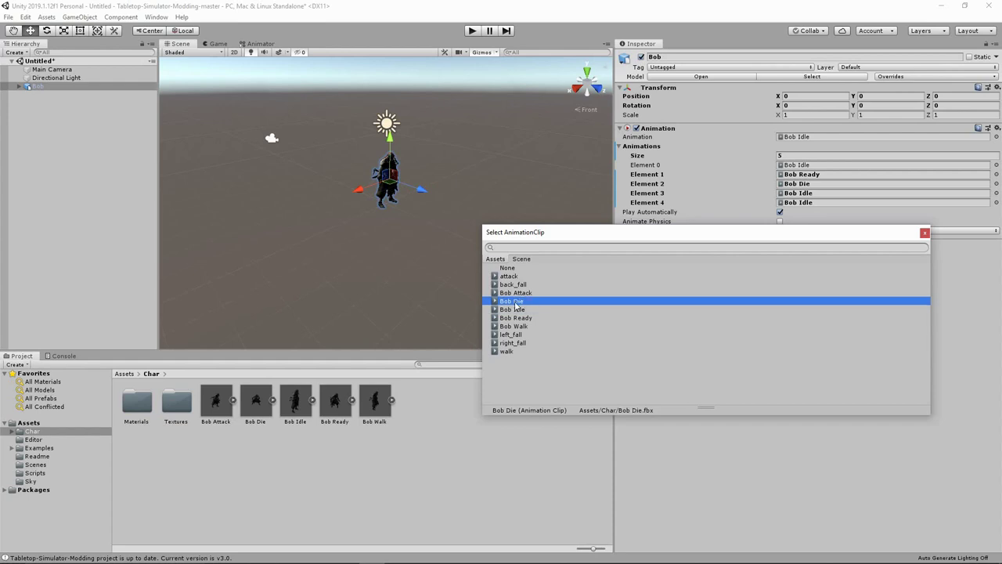
{"action": "left_click", "coordinate": [924, 233]}
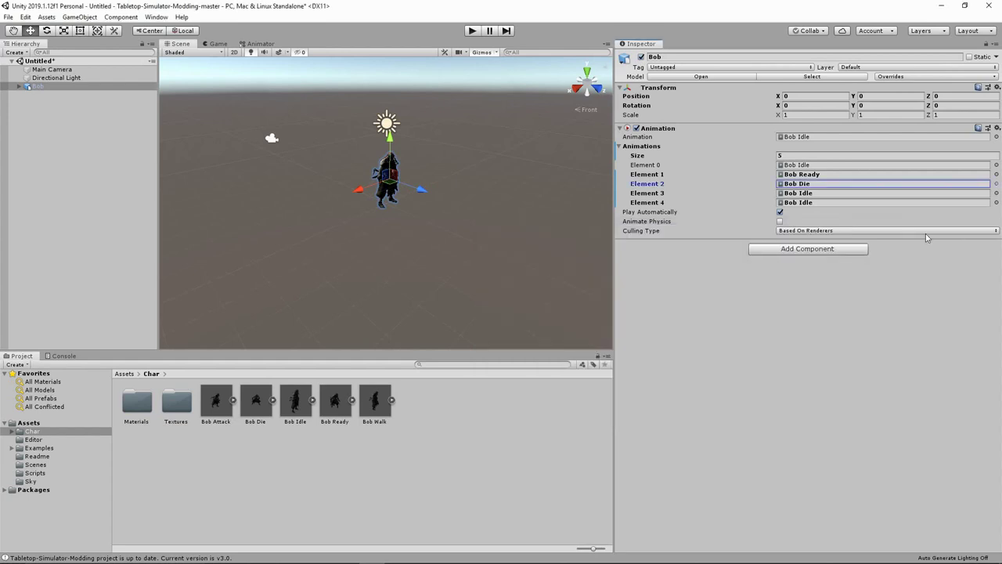
Step: Assign the Bob Attack clip to Element 3 and the Bob Walk clip to Element 4 of Bob's Animations list
{"action": "left_click", "coordinate": [996, 193]}
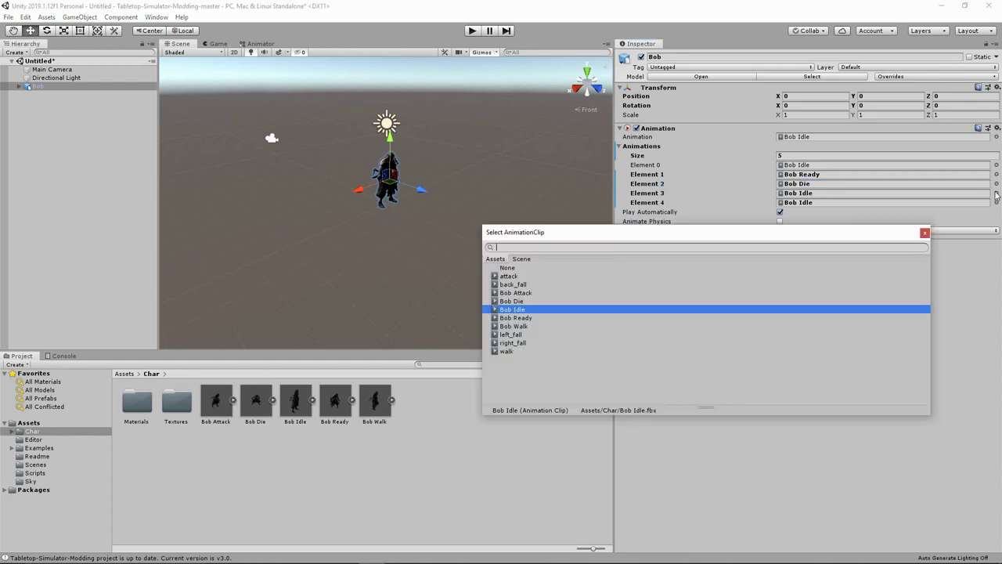
{"action": "left_click", "coordinate": [529, 293]}
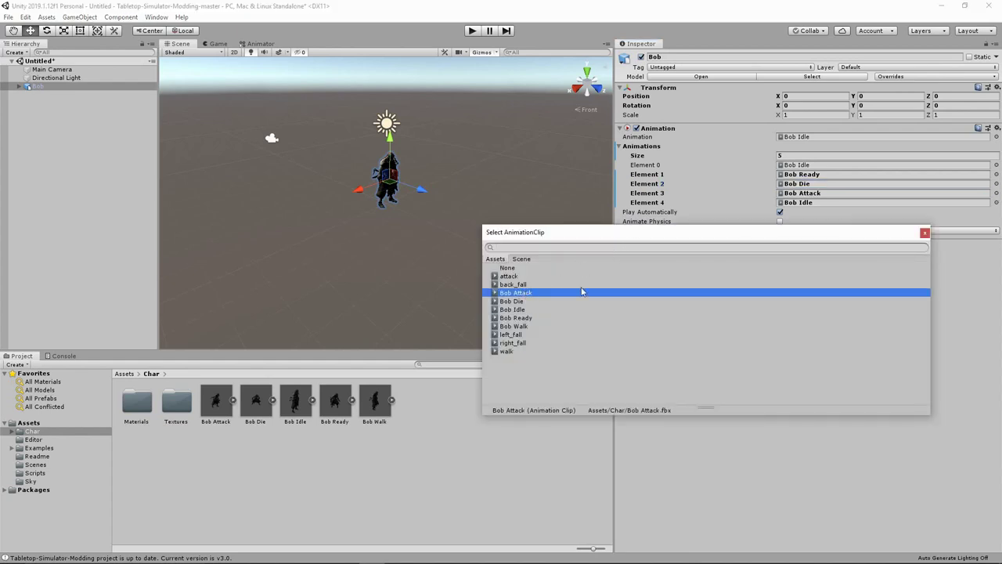
{"action": "left_click", "coordinate": [925, 233]}
{"action": "left_click", "coordinate": [996, 202]}
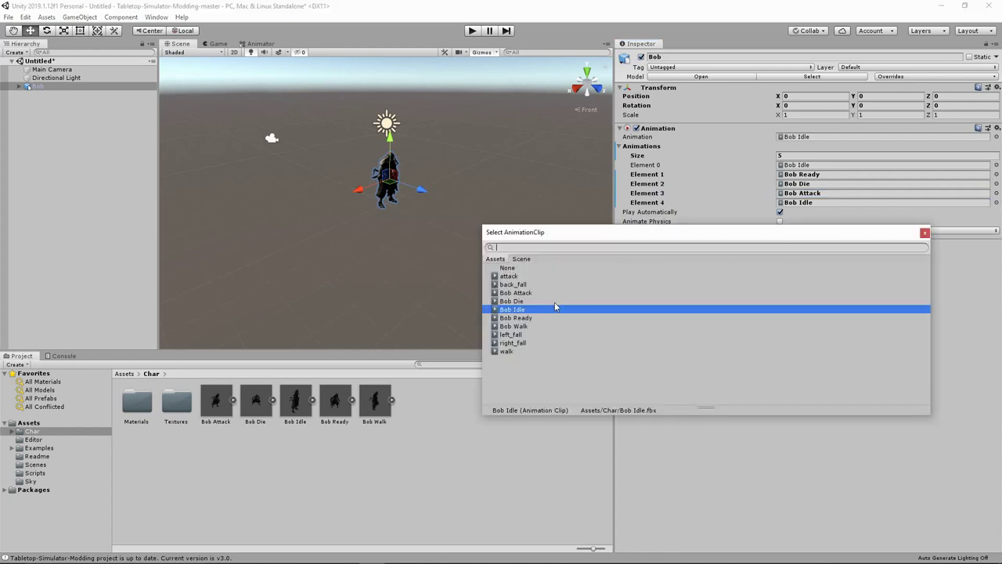
{"action": "left_click", "coordinate": [523, 326]}
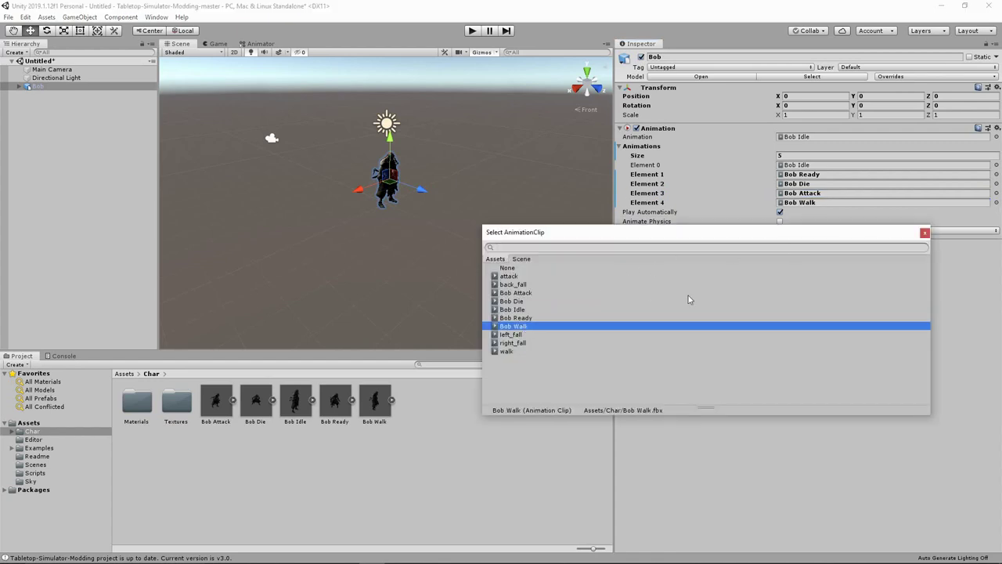
Step: Set the Culling Type of Bob's Animation component to Always Animate
{"action": "left_click", "coordinate": [925, 233]}
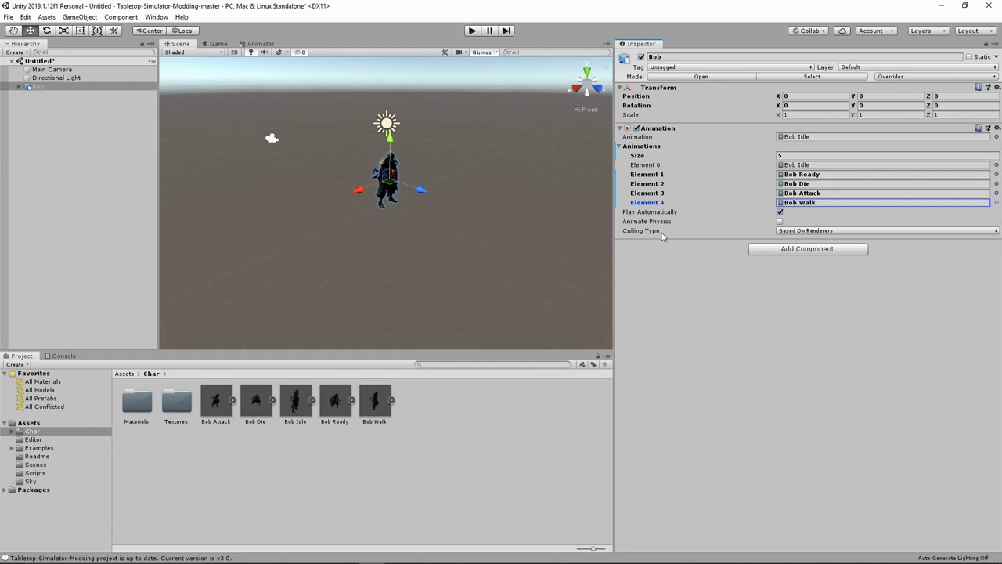
{"action": "left_click", "coordinate": [803, 232]}
{"action": "left_click", "coordinate": [810, 242]}
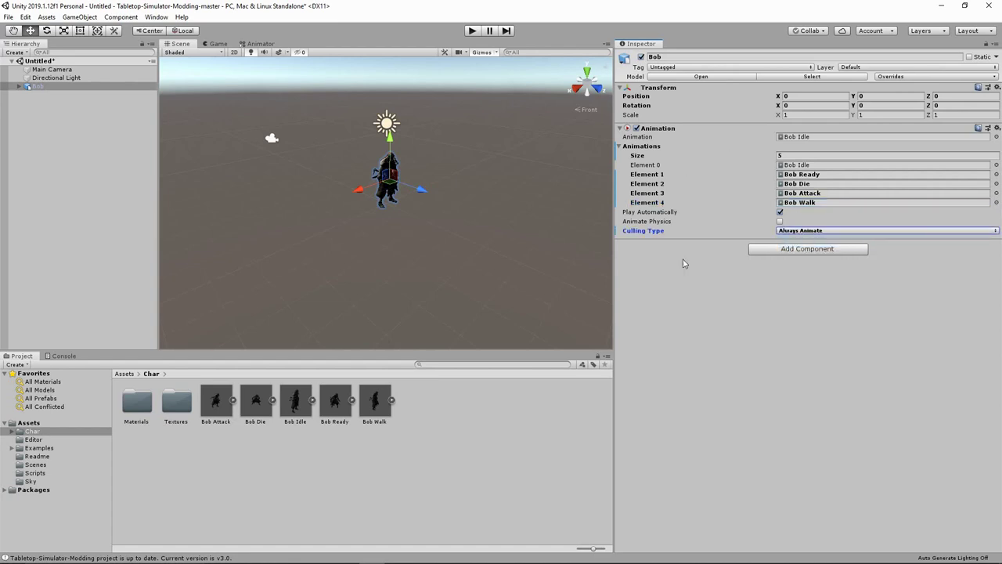
Step: Add an Animator component to the Bob object
{"action": "left_click", "coordinate": [806, 249]}
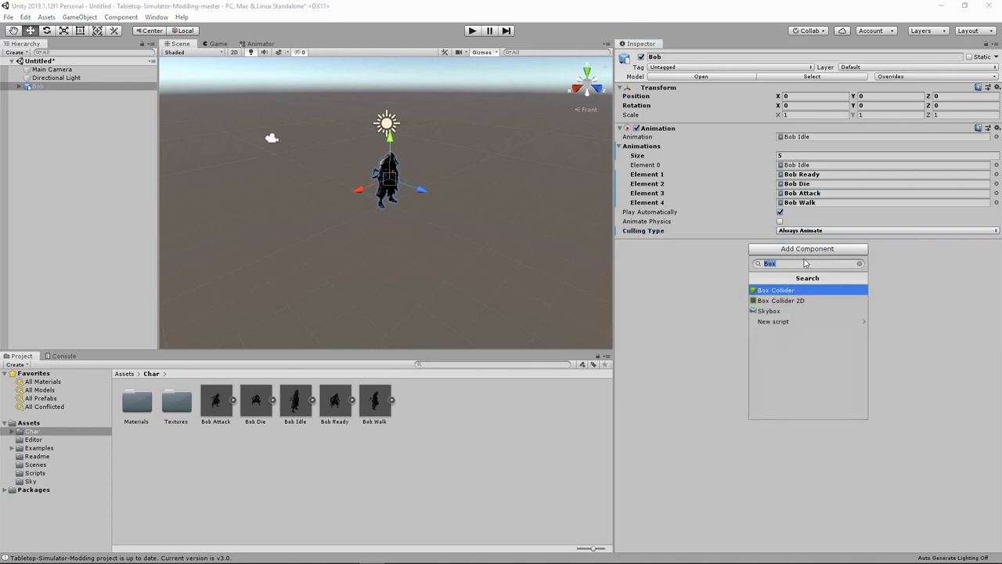
{"action": "type", "text": "Animator"}
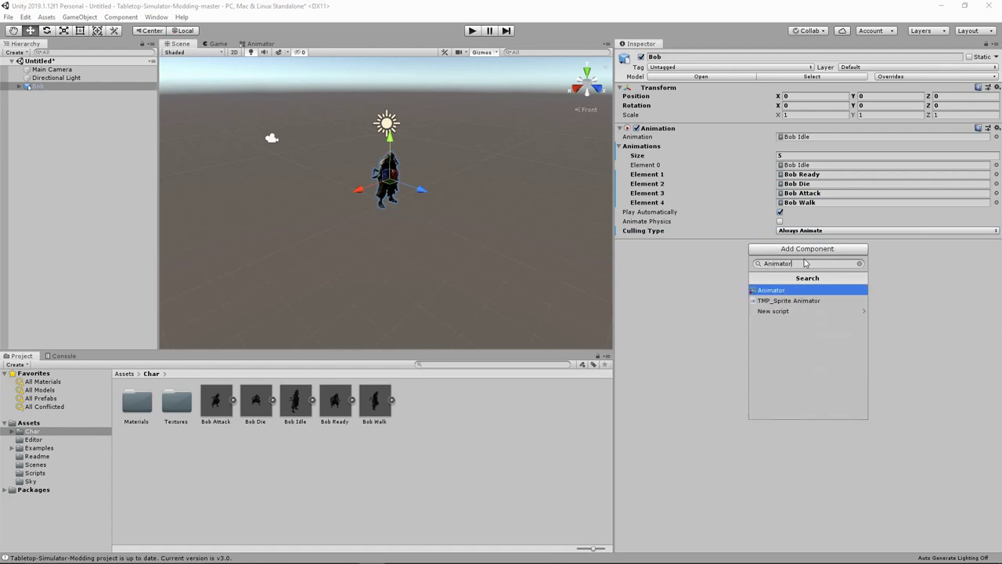
{"action": "key", "text": "Return"}
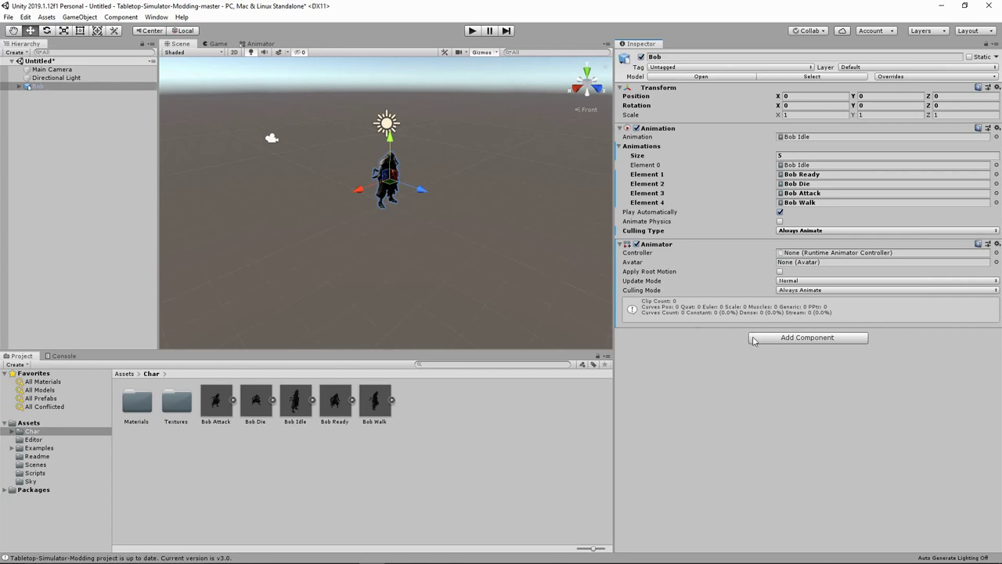
Step: Add a Box Collider component to the Bob object
{"action": "left_click", "coordinate": [780, 338]}
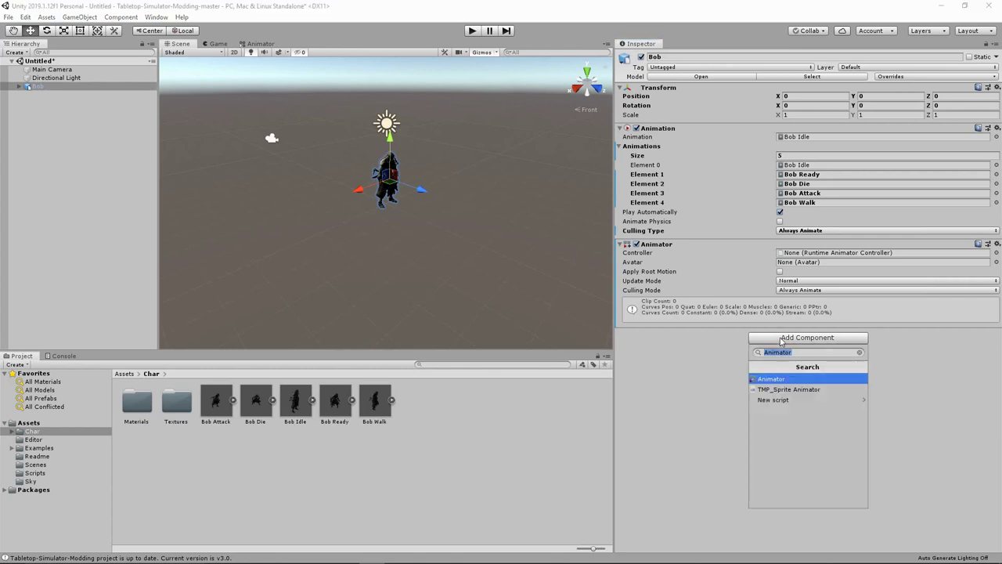
{"action": "type", "text": "Box"}
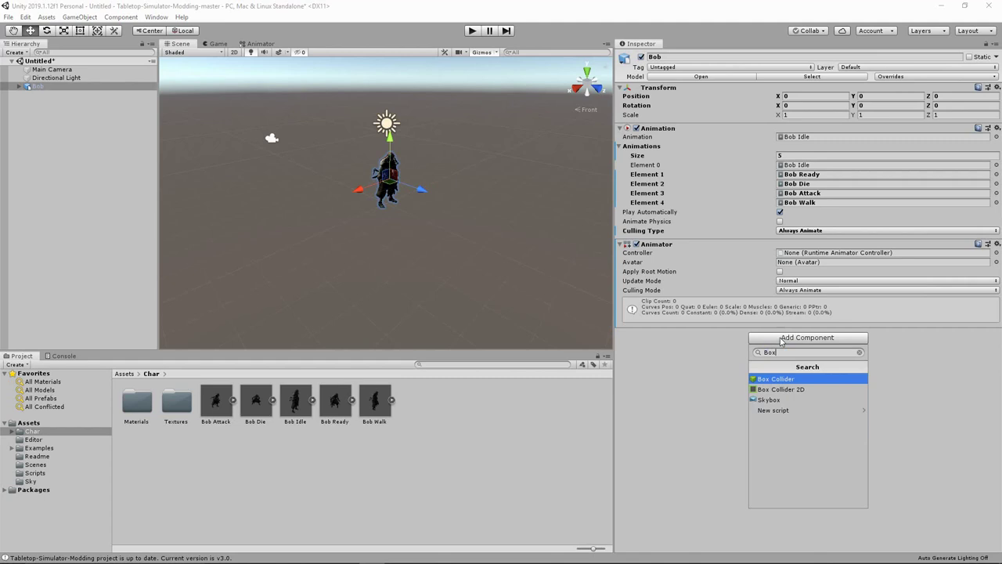
{"action": "left_click", "coordinate": [774, 379]}
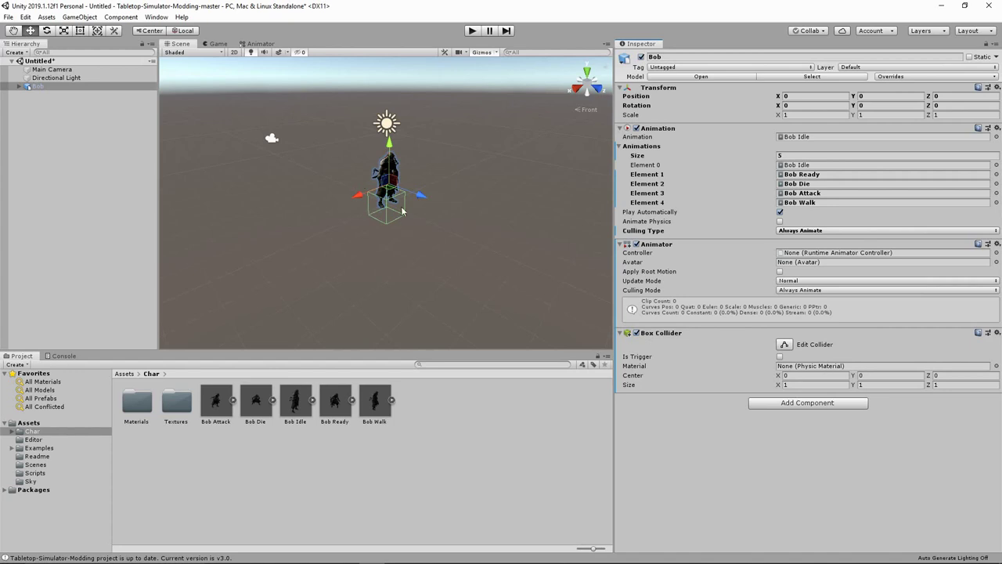
Step: Edit Bob's box collider in the back view to enclose the model, about 1.20 wide and 2.24 tall
{"action": "scroll", "coordinate": [458, 217], "scroll_direction": "up", "scroll_amount": 5}
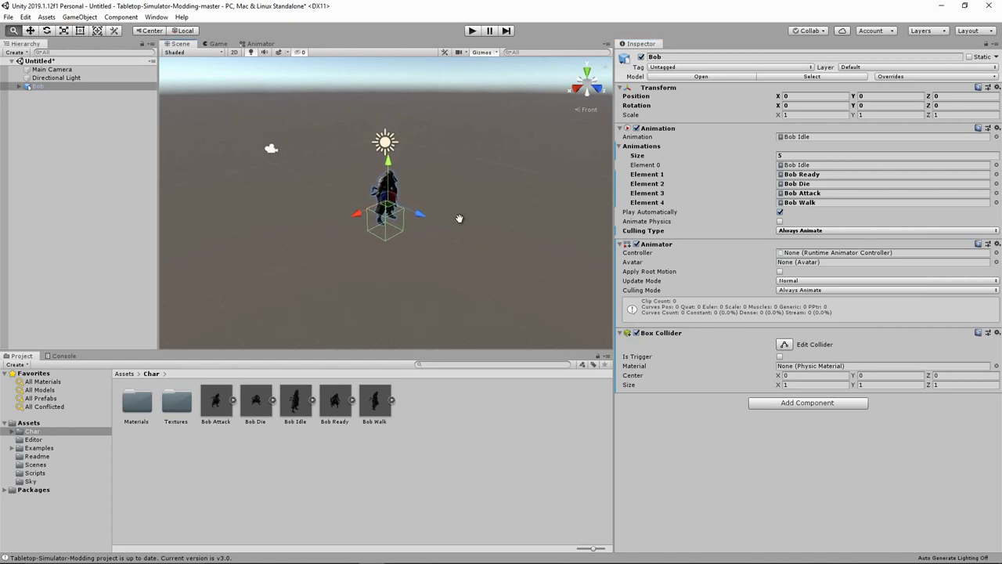
{"action": "scroll", "coordinate": [461, 224], "scroll_direction": "up", "scroll_amount": 1}
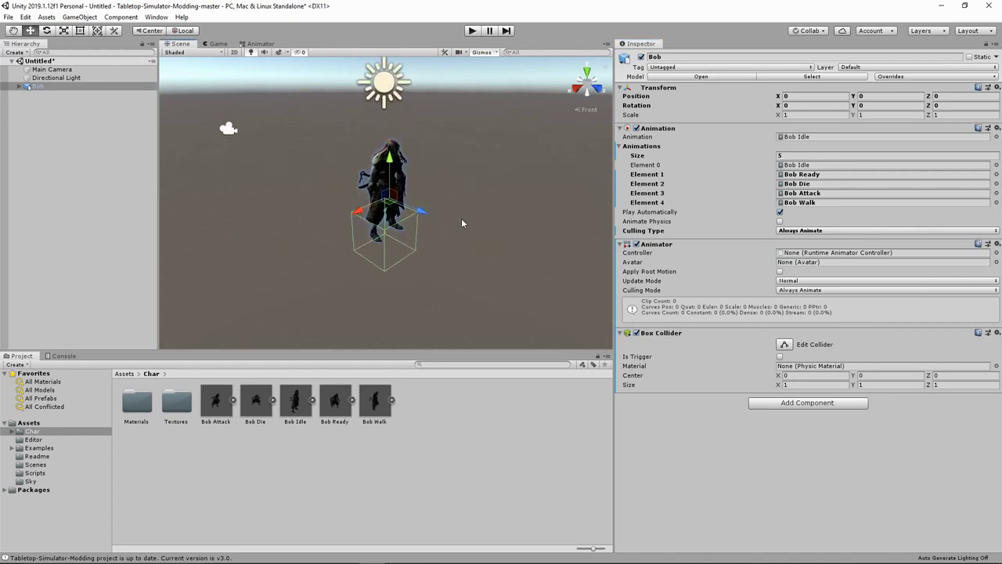
{"action": "left_click", "coordinate": [586, 94]}
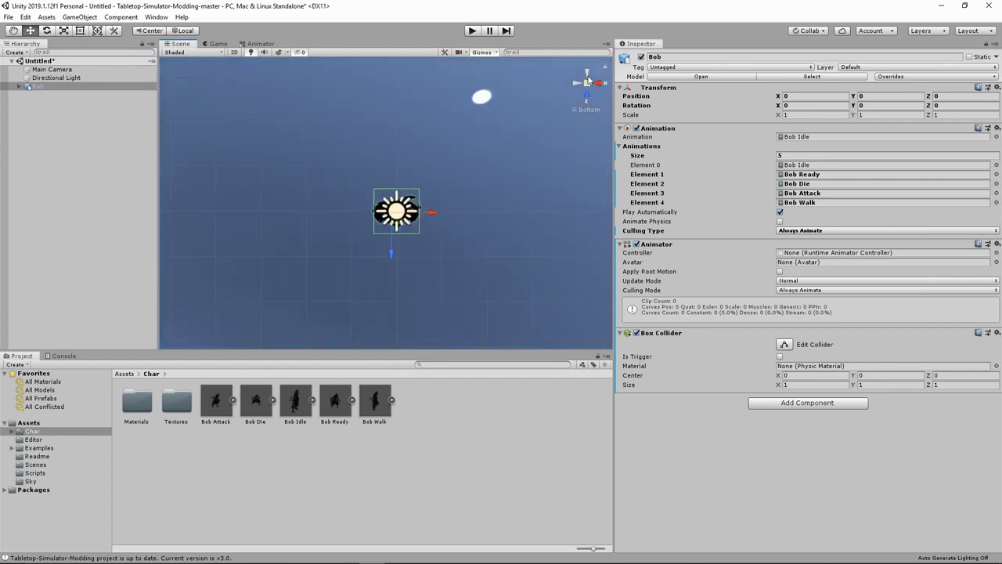
{"action": "left_click", "coordinate": [589, 80]}
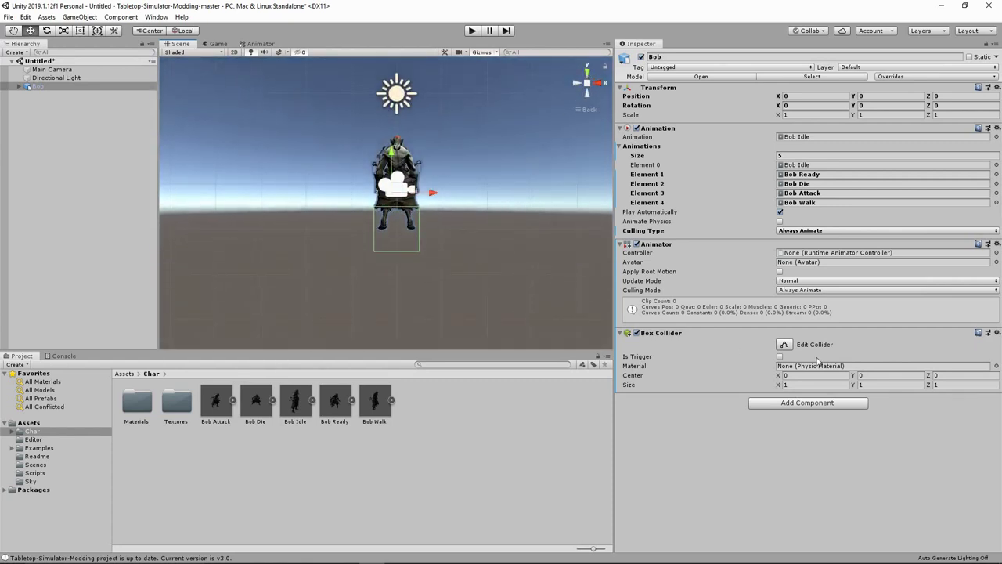
{"action": "left_click", "coordinate": [784, 343]}
{"action": "left_click_drag", "start_coordinate": [396, 208], "coordinate": [398, 135]}
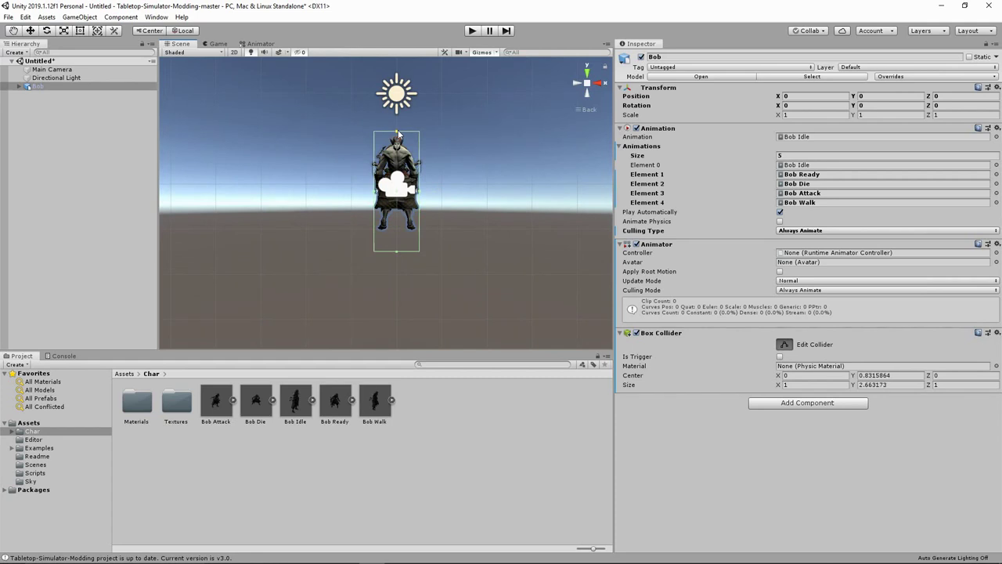
{"action": "left_click_drag", "start_coordinate": [374, 195], "coordinate": [422, 196]}
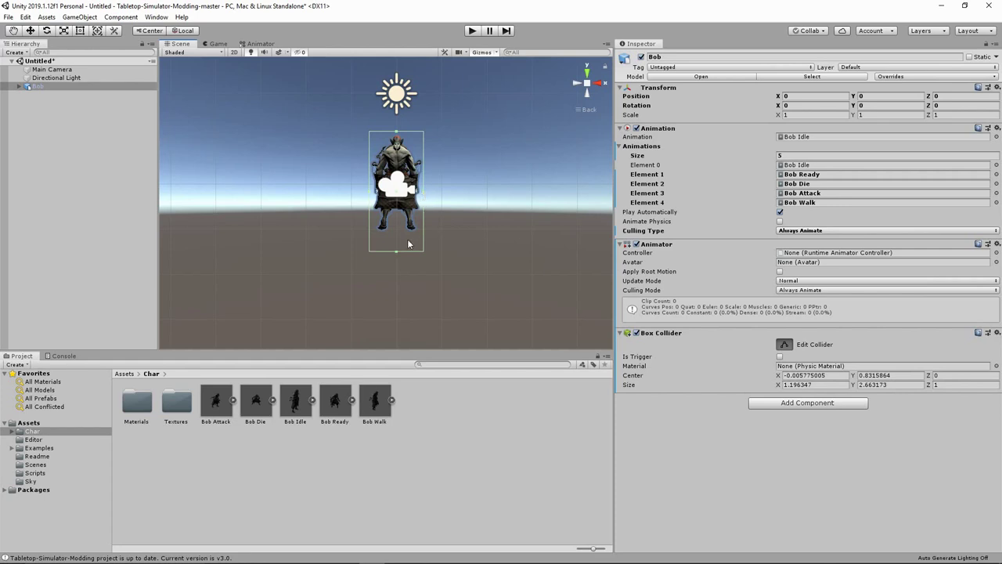
{"action": "left_click_drag", "start_coordinate": [397, 251], "coordinate": [399, 235]}
Step: Fit the collider's depth to about 0.85 in the side view, finish editing it and keep Bob selected
{"action": "left_click", "coordinate": [577, 84]}
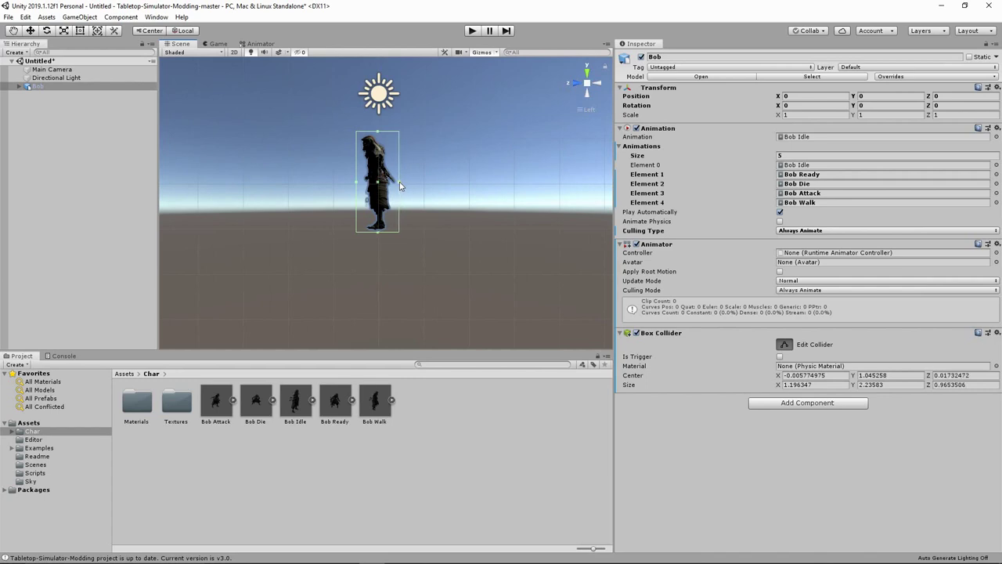
{"action": "left_click_drag", "start_coordinate": [401, 182], "coordinate": [361, 185]}
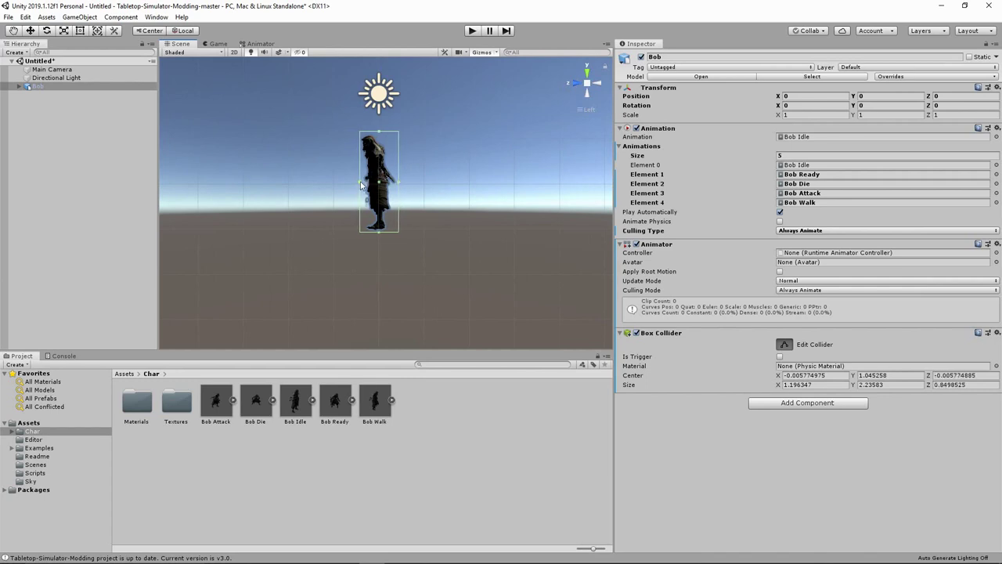
{"action": "left_click", "coordinate": [449, 231]}
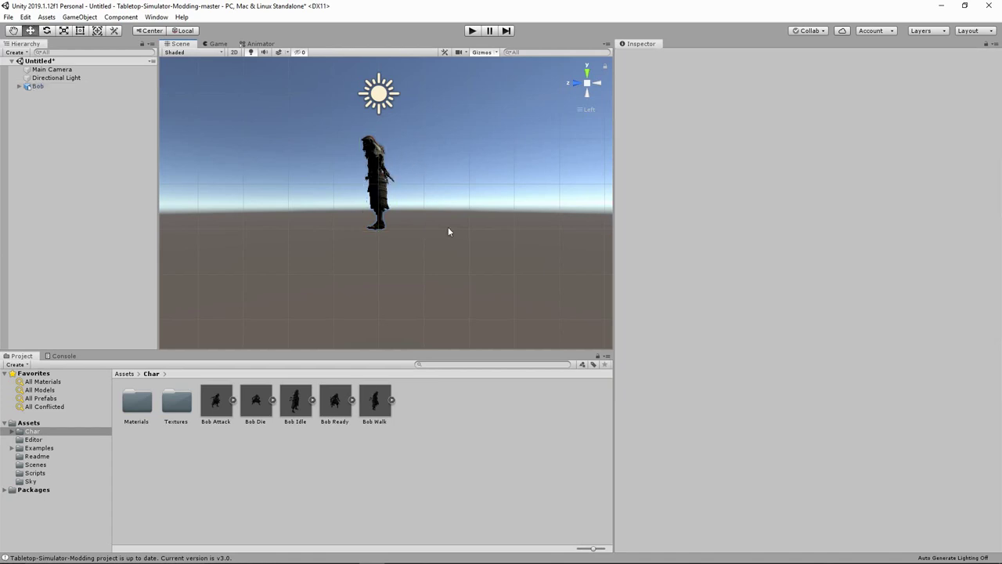
{"action": "key", "text": "ctrl+z"}
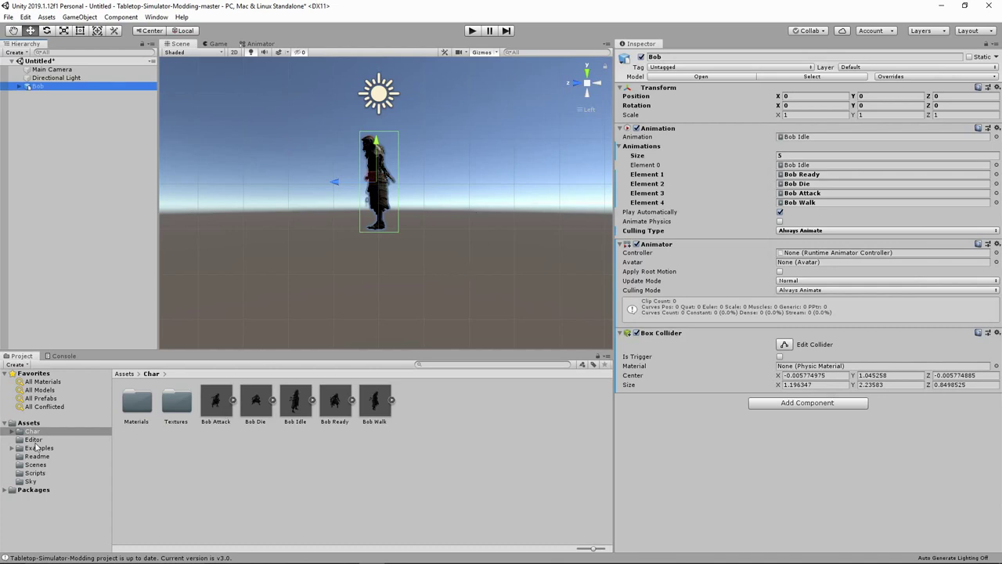
Step: Attach the TTSAssetBundleEffects script from the Scripts folder to the Bob object
{"action": "left_click", "coordinate": [35, 474]}
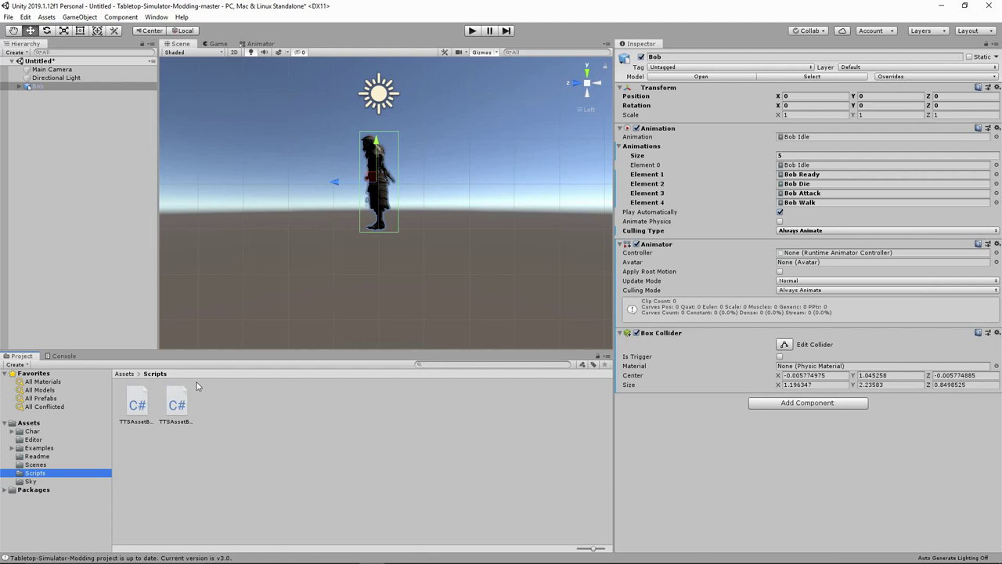
{"action": "left_click", "coordinate": [141, 404]}
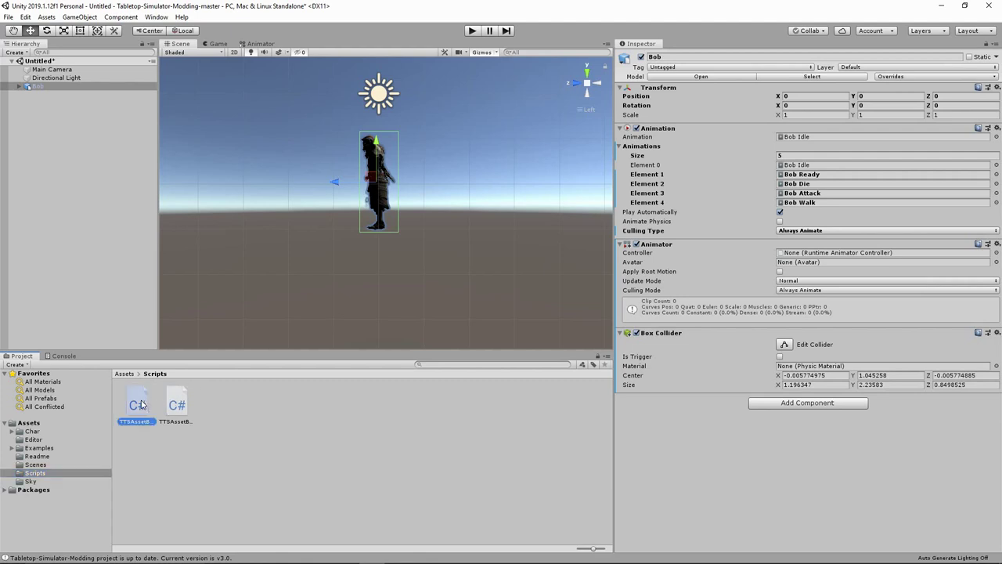
{"action": "left_click_drag", "start_coordinate": [141, 405], "coordinate": [41, 91]}
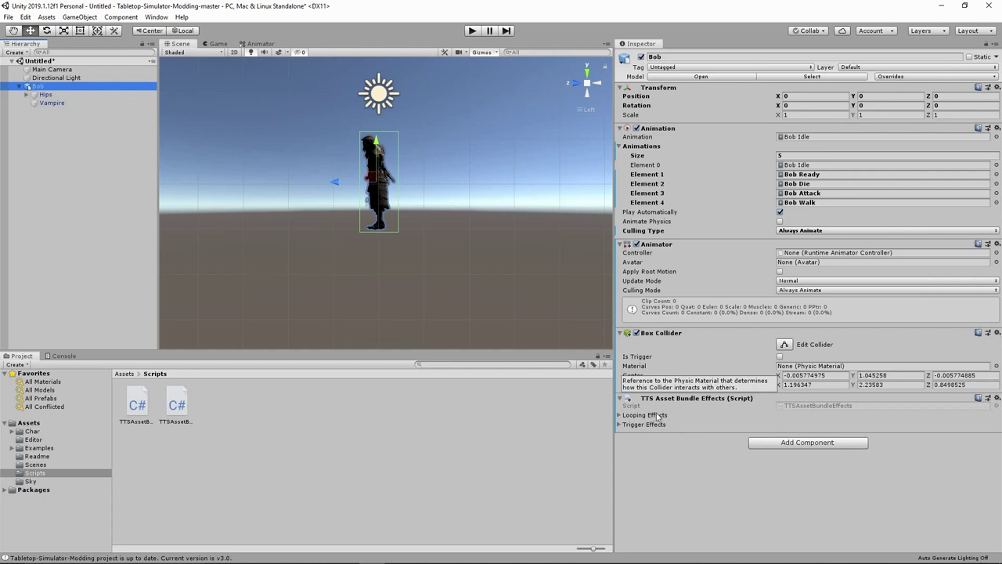
Step: Expand the script's Looping Effects and Trigger Effects lists and set the Looping Effects size to 4
{"action": "left_click", "coordinate": [620, 415]}
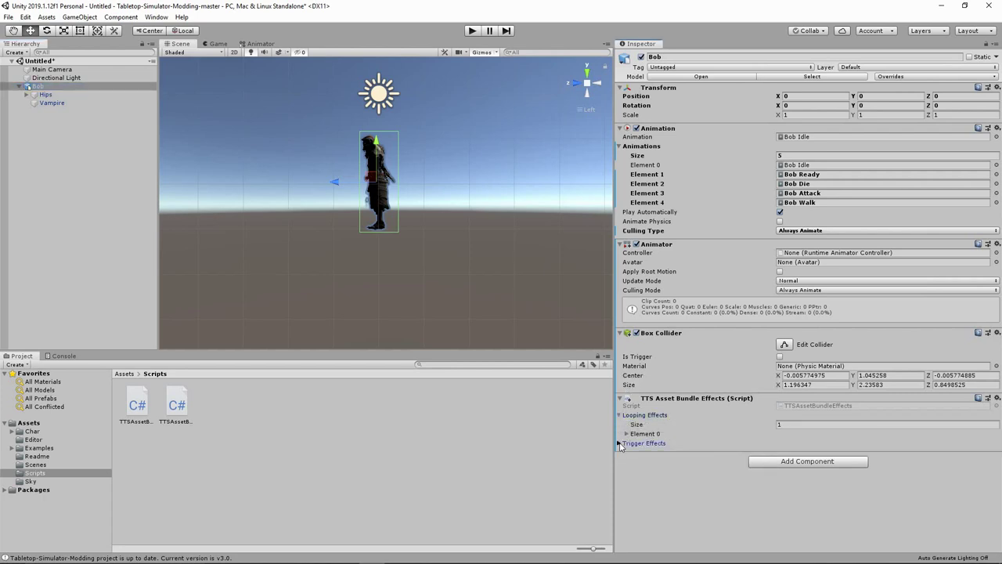
{"action": "left_click", "coordinate": [620, 443]}
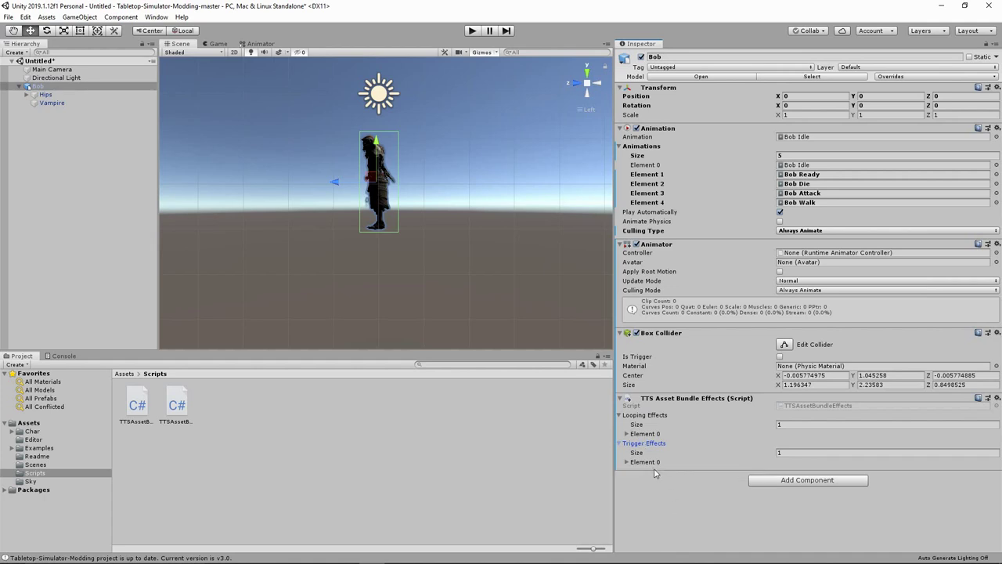
{"action": "mouse_move", "coordinate": [657, 465]}
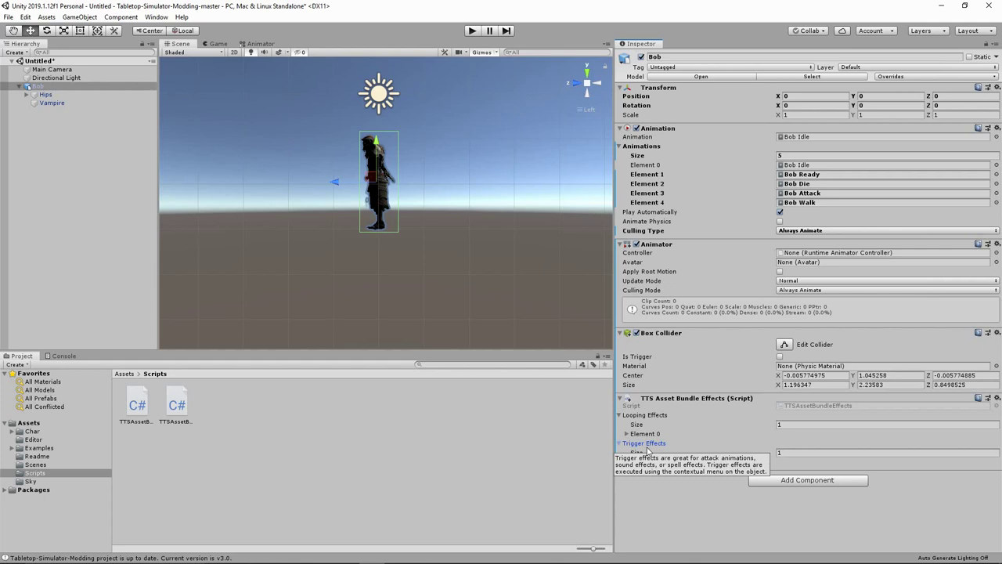
{"action": "mouse_move", "coordinate": [658, 420]}
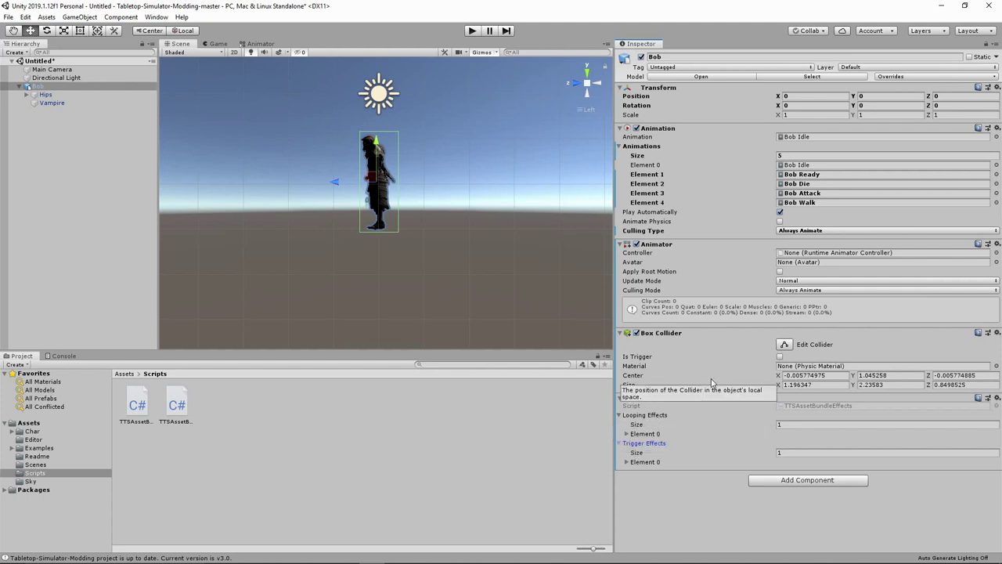
{"action": "mouse_move", "coordinate": [719, 418]}
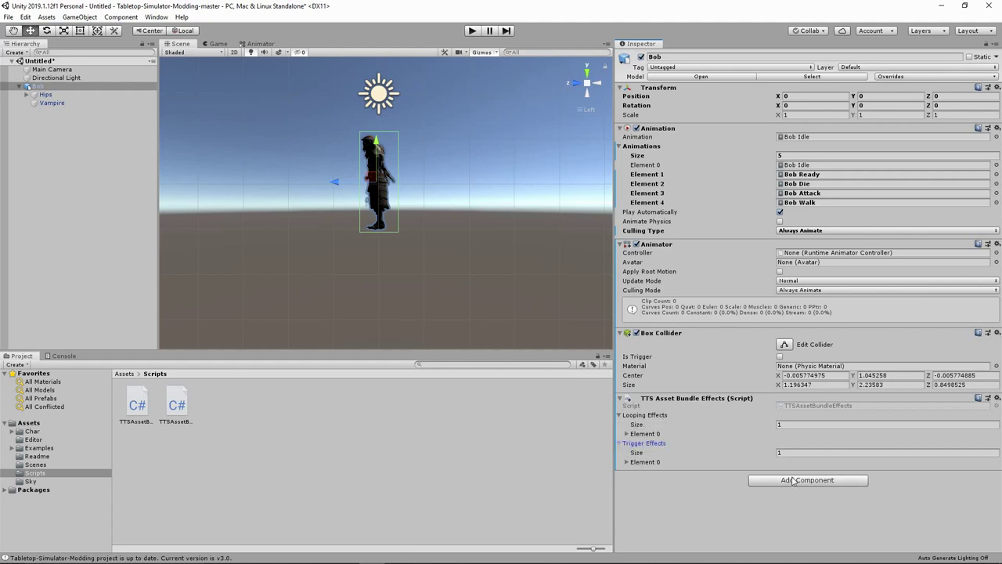
{"action": "left_click", "coordinate": [786, 423]}
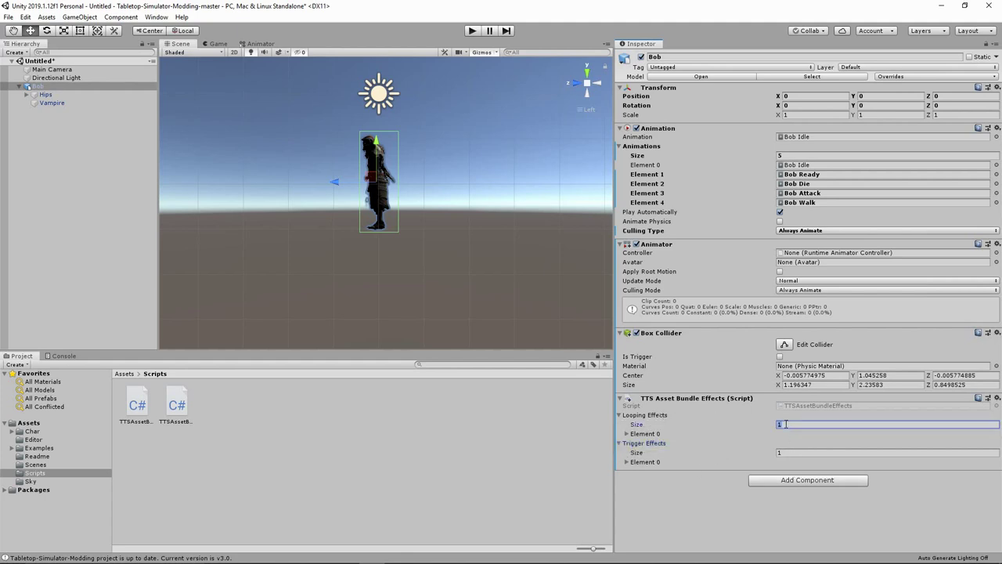
{"action": "type", "text": "4"}
{"action": "key", "text": "Return"}
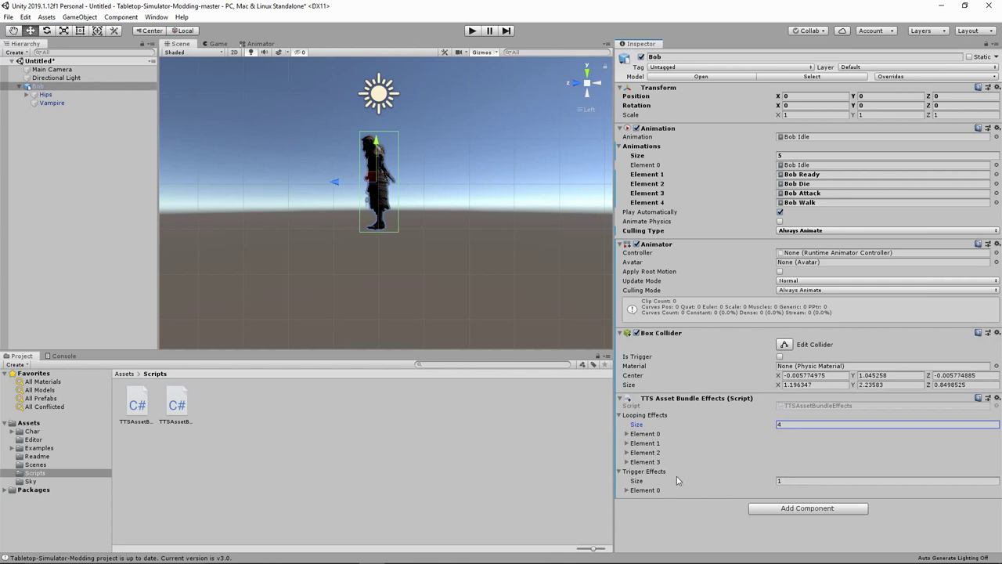
Step: Name the first looping effect, Element 0, as Bob Idle
{"action": "left_click", "coordinate": [647, 435]}
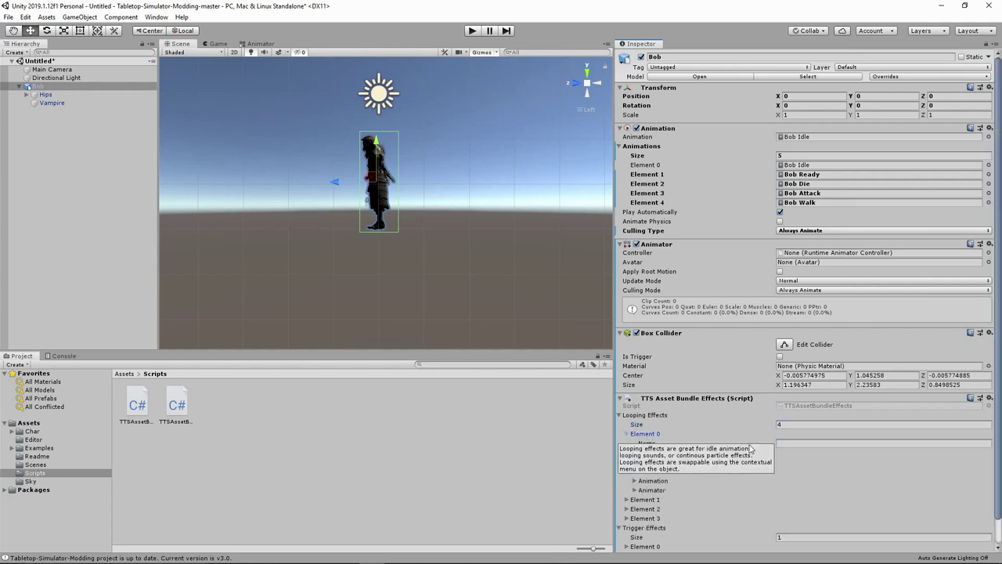
{"action": "left_click", "coordinate": [784, 444]}
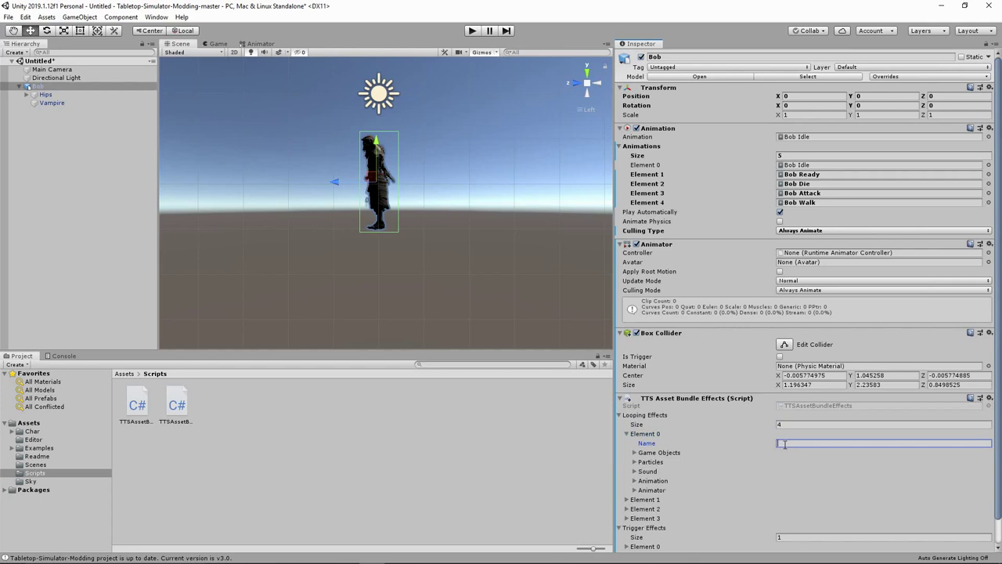
{"action": "type", "text": "Bob Idle"}
Step: Assign Bob as the Bob Idle looping effect's Animation Component and set its Animation Name to Bob Idle
{"action": "left_click", "coordinate": [637, 480]}
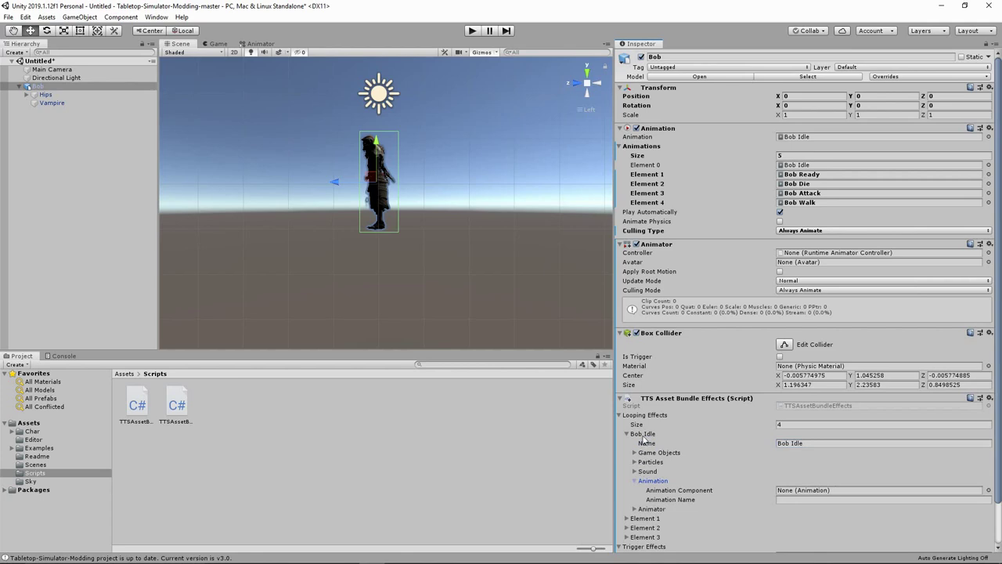
{"action": "left_click", "coordinate": [988, 490]}
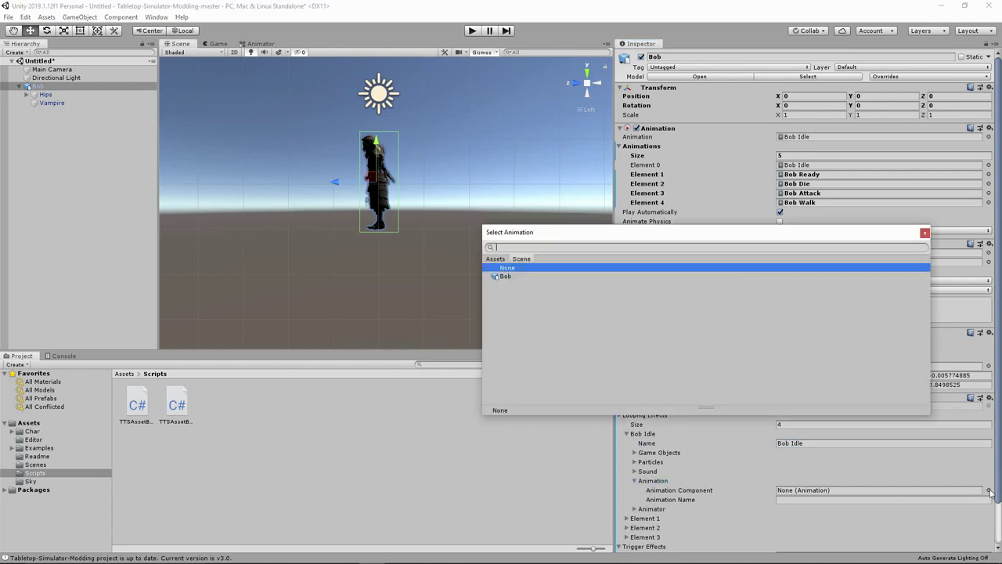
{"action": "left_click", "coordinate": [507, 277]}
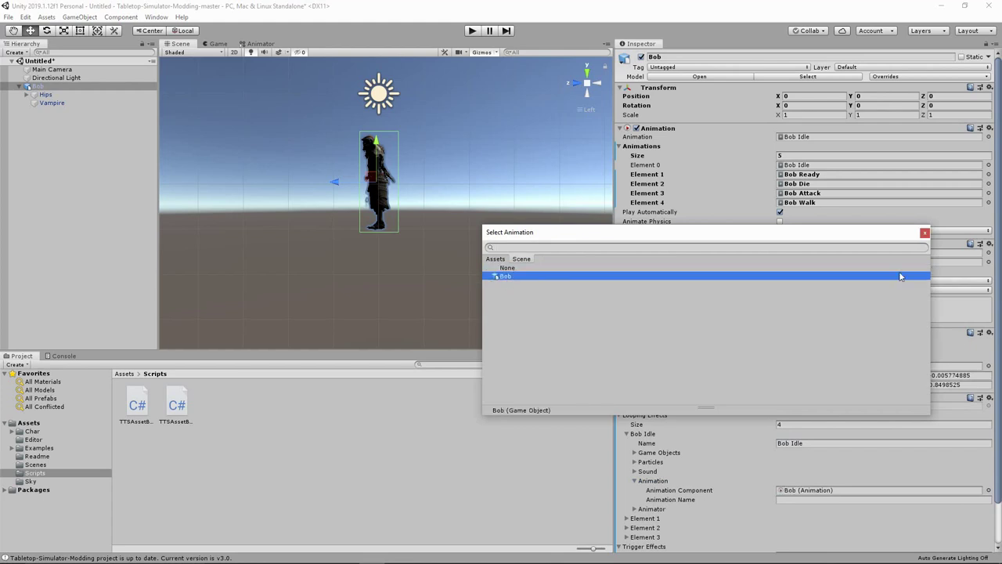
{"action": "left_click", "coordinate": [924, 233]}
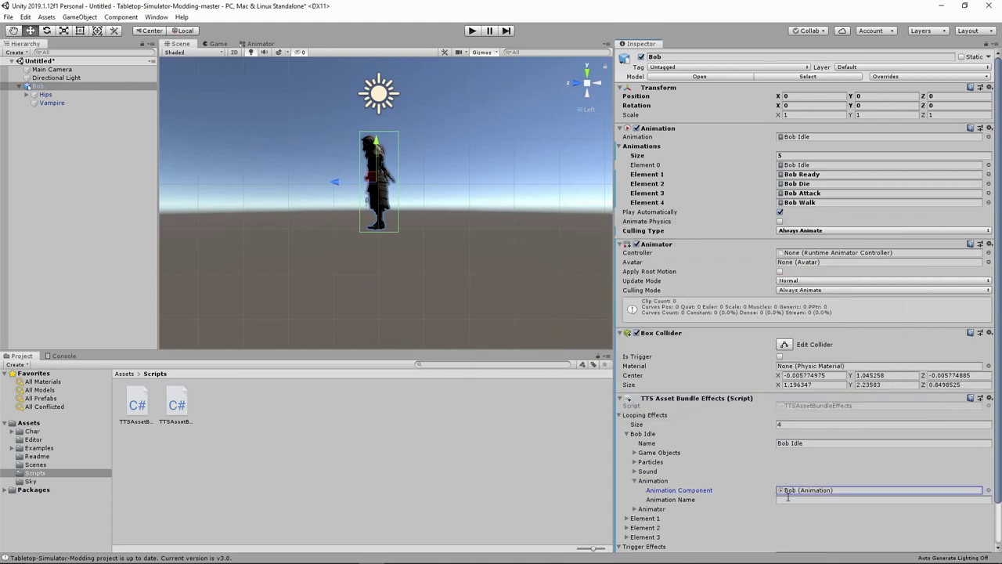
{"action": "left_click", "coordinate": [788, 499]}
{"action": "type", "text": "Bob"}
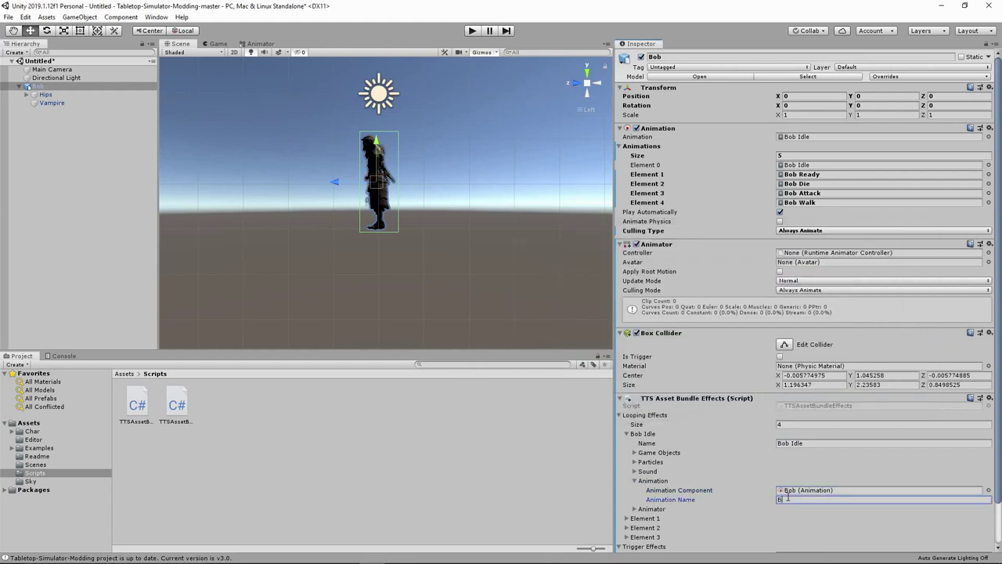
{"action": "type", "text": " Idle"}
{"action": "left_click", "coordinate": [628, 436]}
Step: Name the second looping effect, Element 1, as Bob Ready
{"action": "left_click", "coordinate": [627, 443]}
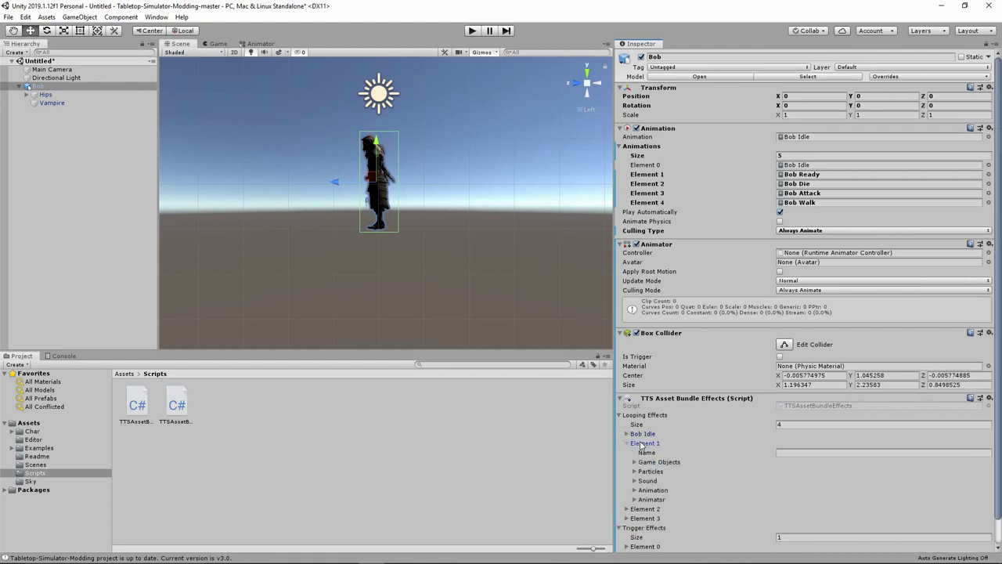
{"action": "left_click", "coordinate": [797, 452]}
{"action": "type", "text": "Bob Ready"}
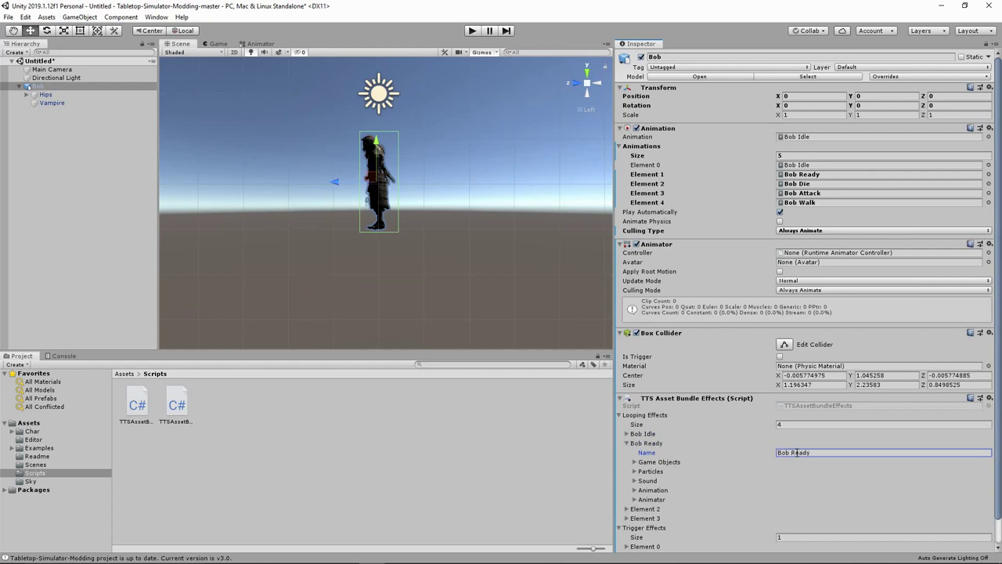
Step: Assign Bob as the Bob Ready looping effect's Animation Component and set its Animation Name to Bob Ready
{"action": "left_click", "coordinate": [637, 490]}
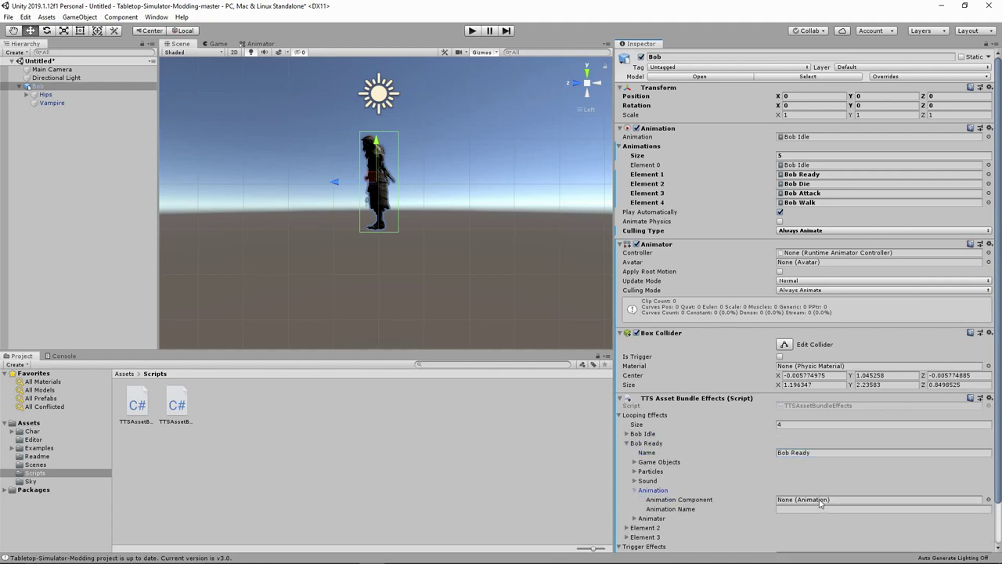
{"action": "left_click", "coordinate": [988, 499]}
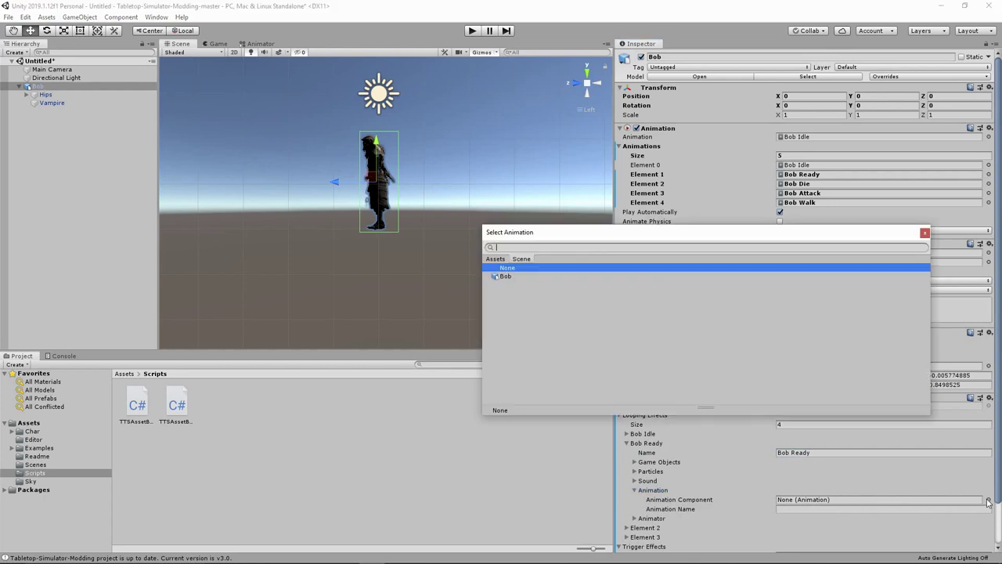
{"action": "left_click", "coordinate": [505, 276]}
{"action": "left_click", "coordinate": [924, 233]}
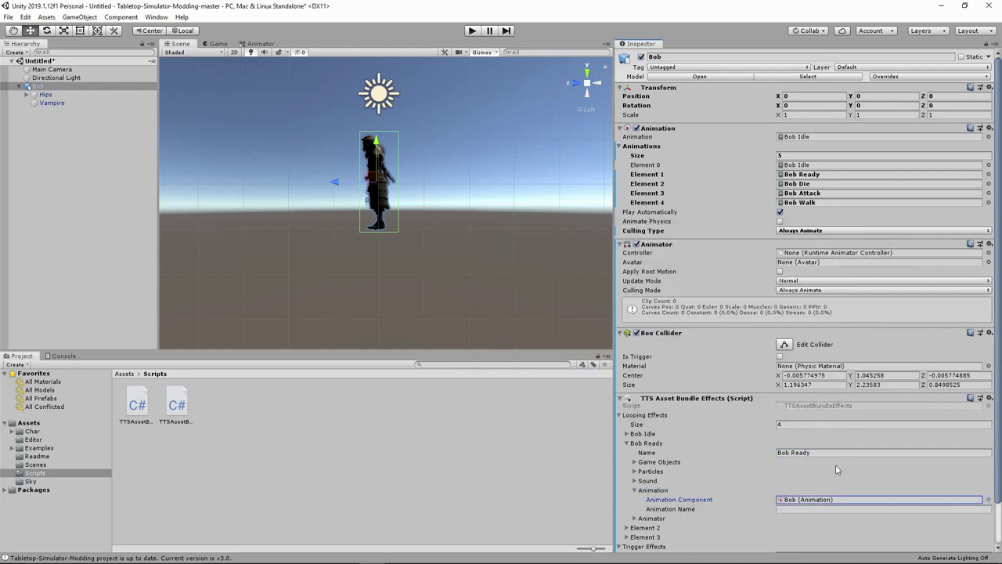
{"action": "left_click", "coordinate": [794, 509]}
{"action": "type", "text": "Bob "}
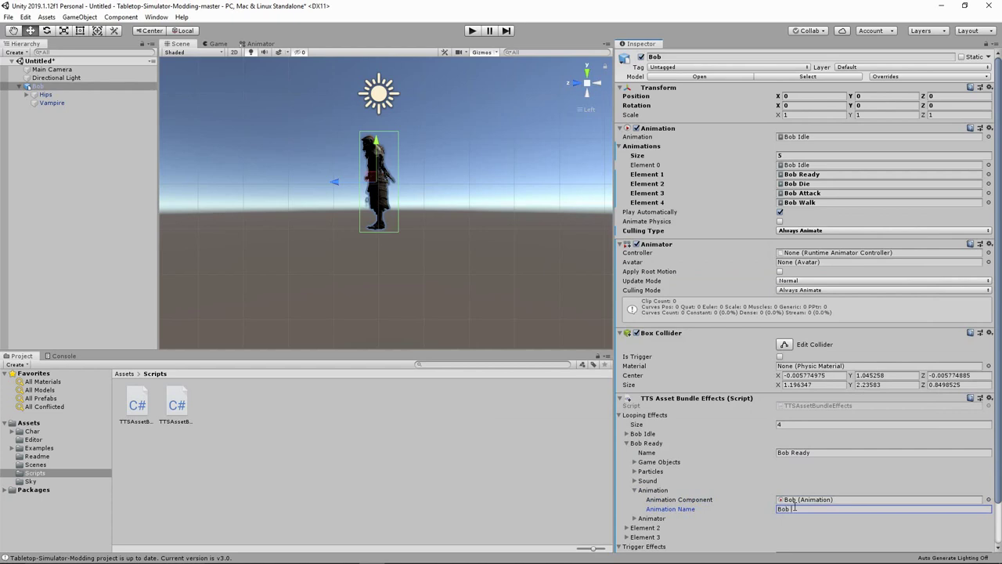
{"action": "type", "text": "Ready"}
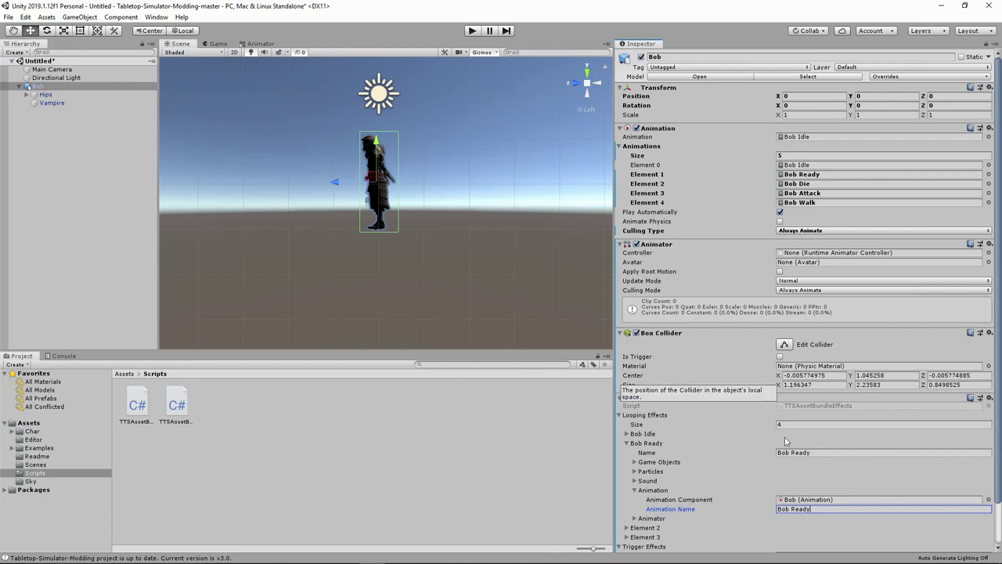
{"action": "left_click", "coordinate": [627, 443]}
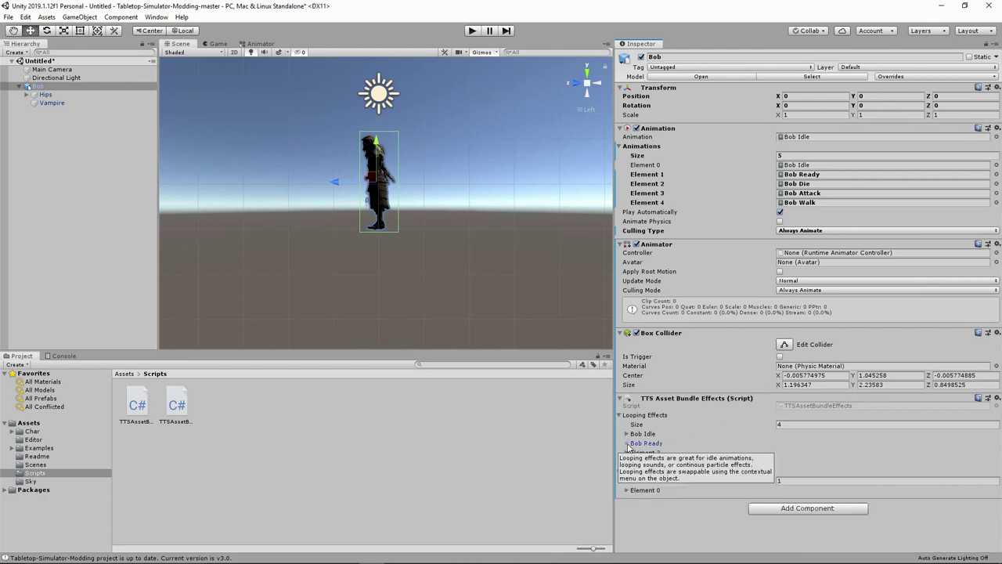
Step: Name the third looping effect, Element 2, as Bob Die
{"action": "left_click", "coordinate": [627, 452]}
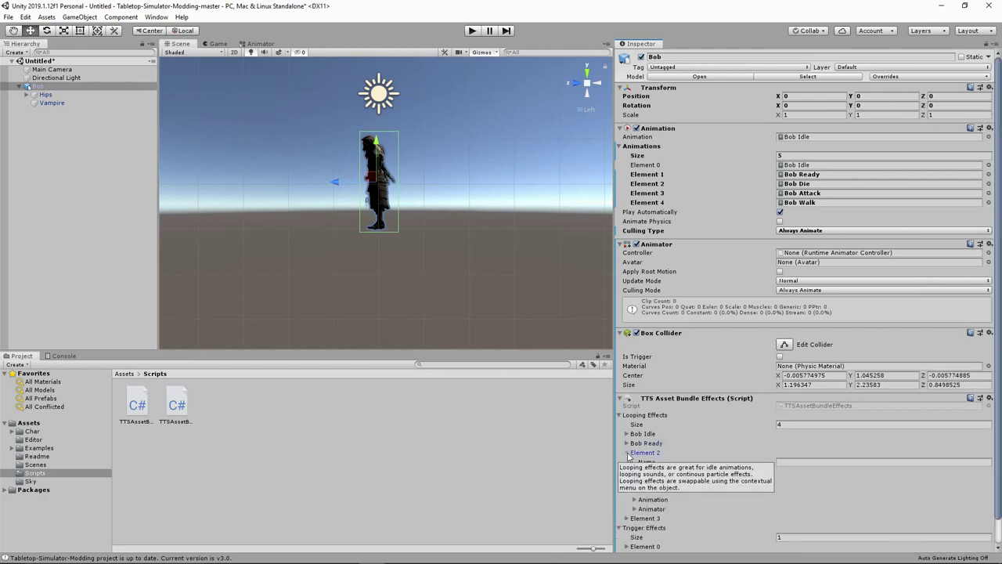
{"action": "left_click", "coordinate": [797, 460]}
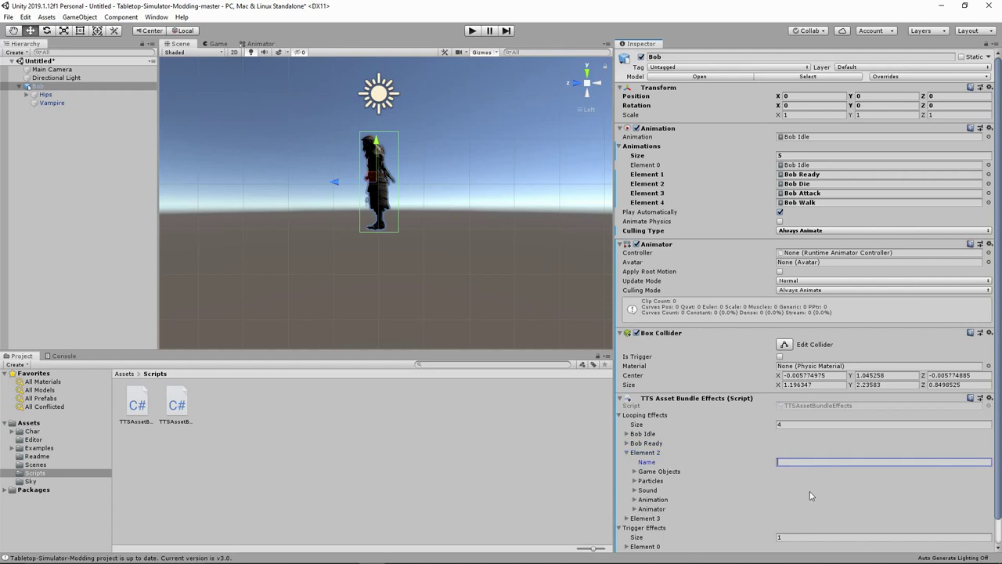
{"action": "type", "text": "Bob Die"}
Step: Assign Bob as the Bob Die looping effect's Animation Component and set its Animation Name to Bob Die
{"action": "left_click", "coordinate": [638, 499]}
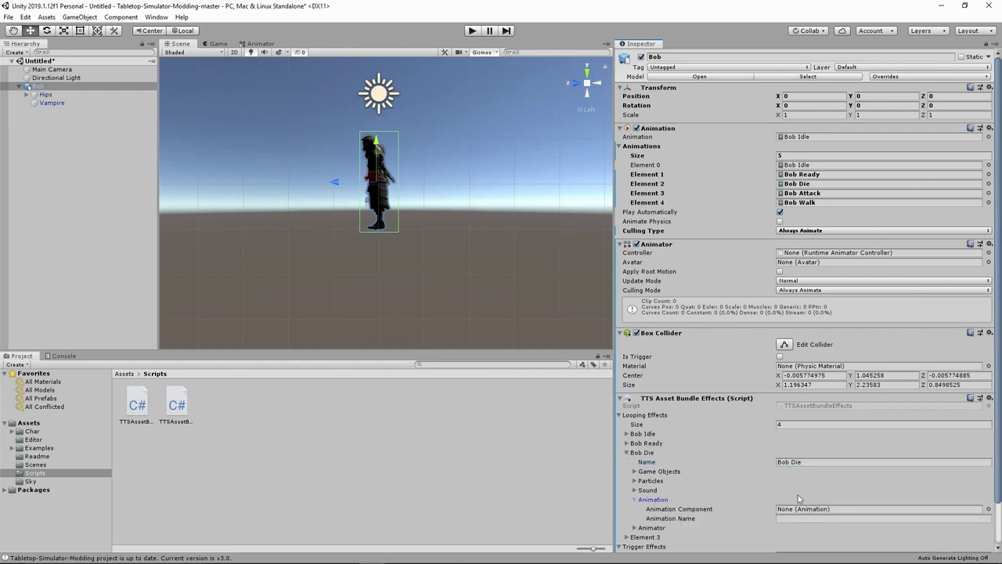
{"action": "left_click", "coordinate": [988, 509]}
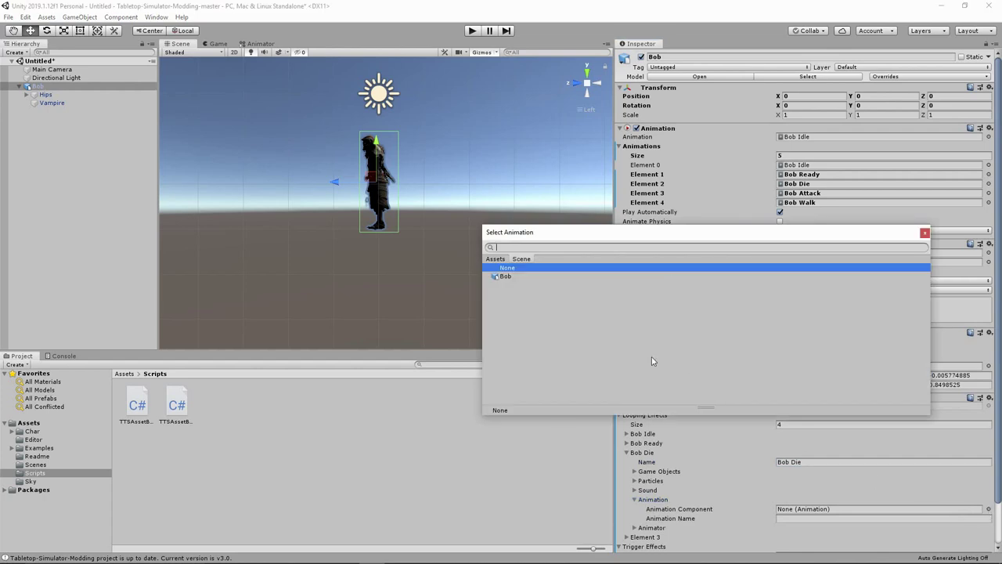
{"action": "left_click", "coordinate": [520, 277]}
{"action": "left_click", "coordinate": [924, 233]}
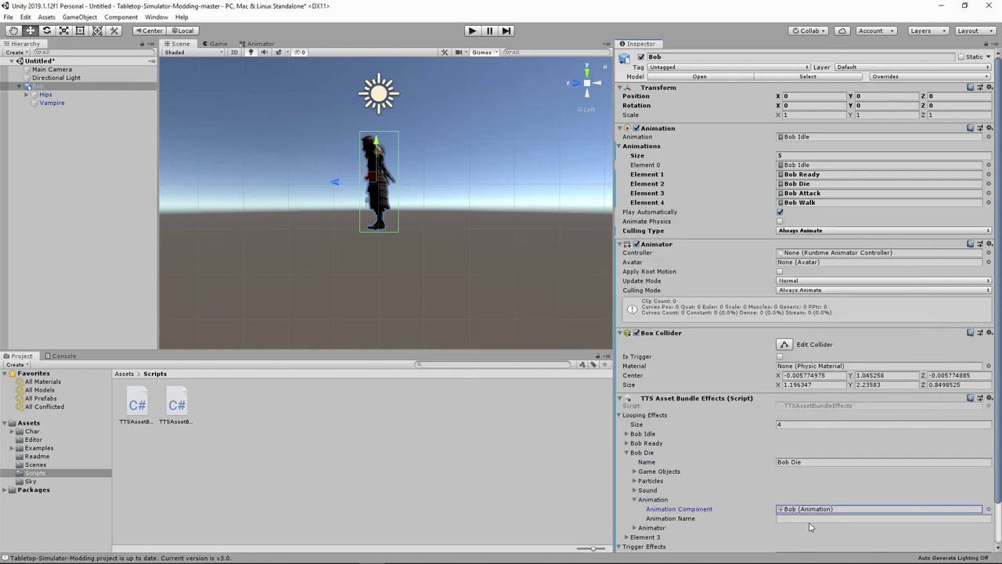
{"action": "left_click", "coordinate": [806, 518]}
{"action": "type", "text": "Bob Di"}
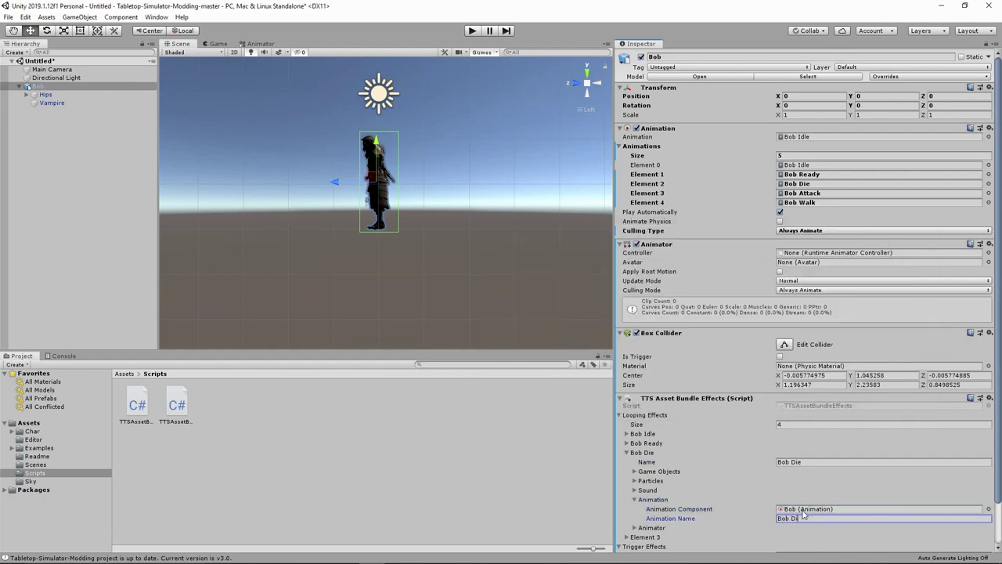
{"action": "type", "text": "e"}
{"action": "left_click", "coordinate": [626, 453]}
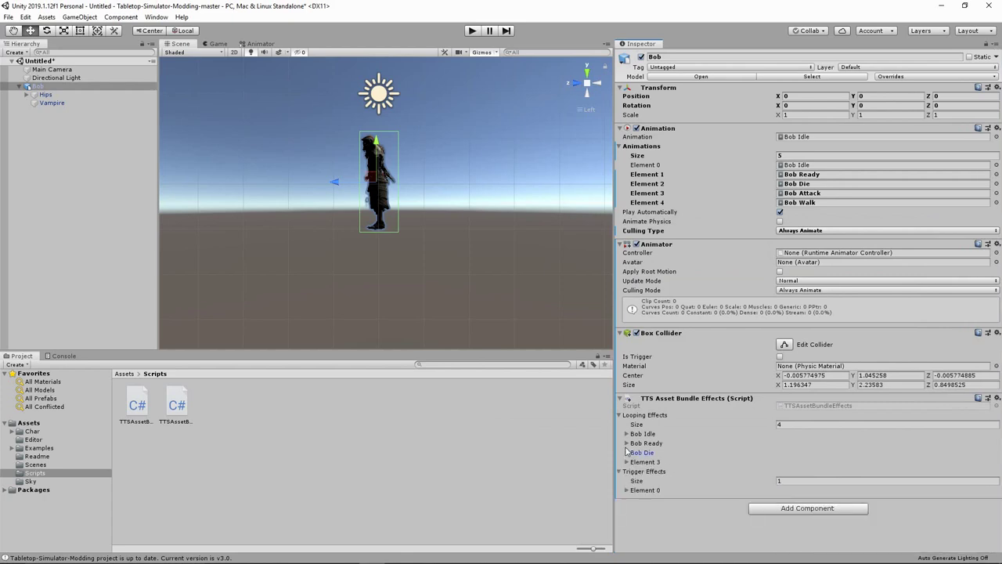
{"action": "left_click", "coordinate": [626, 443]}
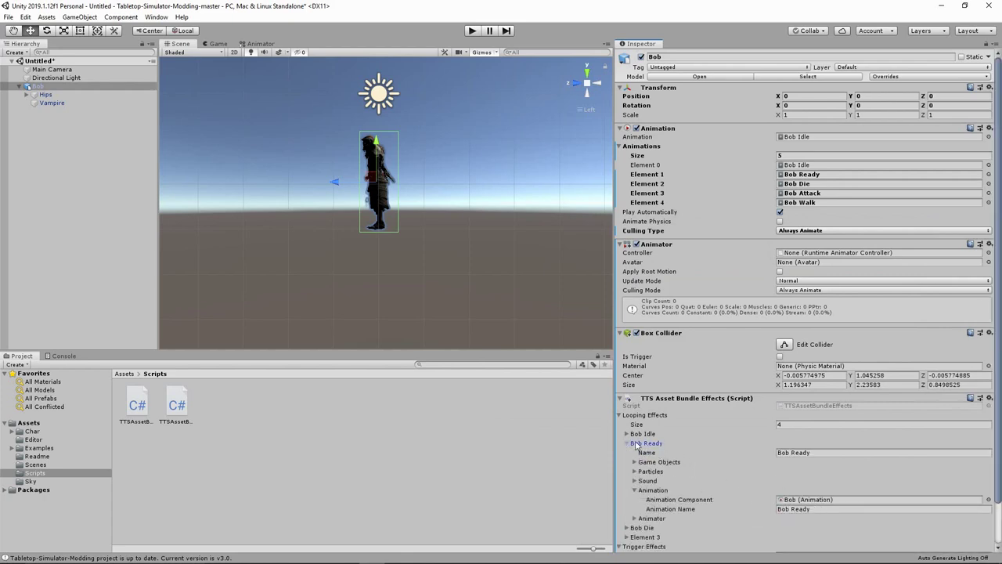
{"action": "left_click", "coordinate": [626, 443]}
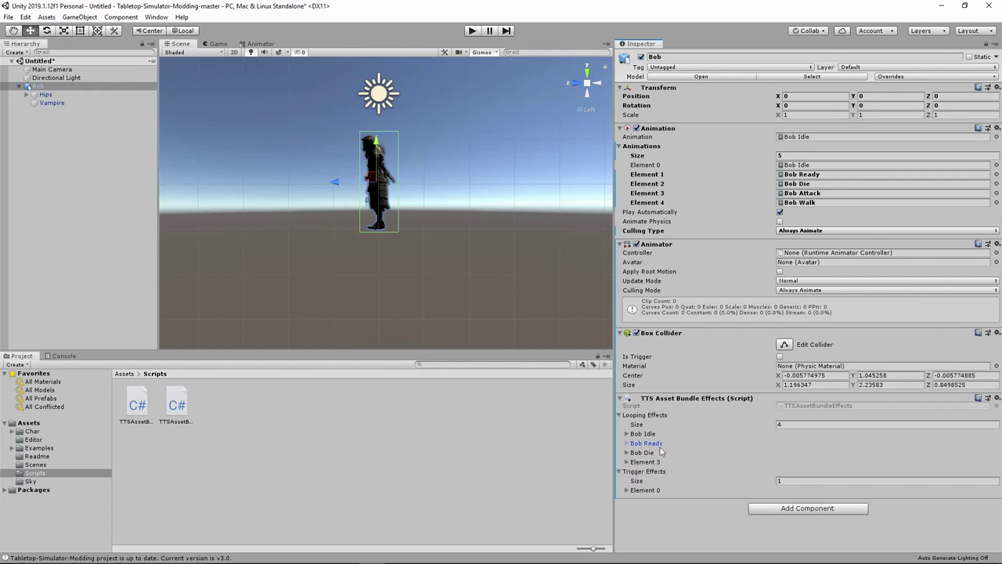
Step: Name the fourth looping effect, Element 3, as Bob Walk
{"action": "left_click", "coordinate": [644, 461]}
{"action": "left_click", "coordinate": [627, 462]}
{"action": "left_click", "coordinate": [797, 470]}
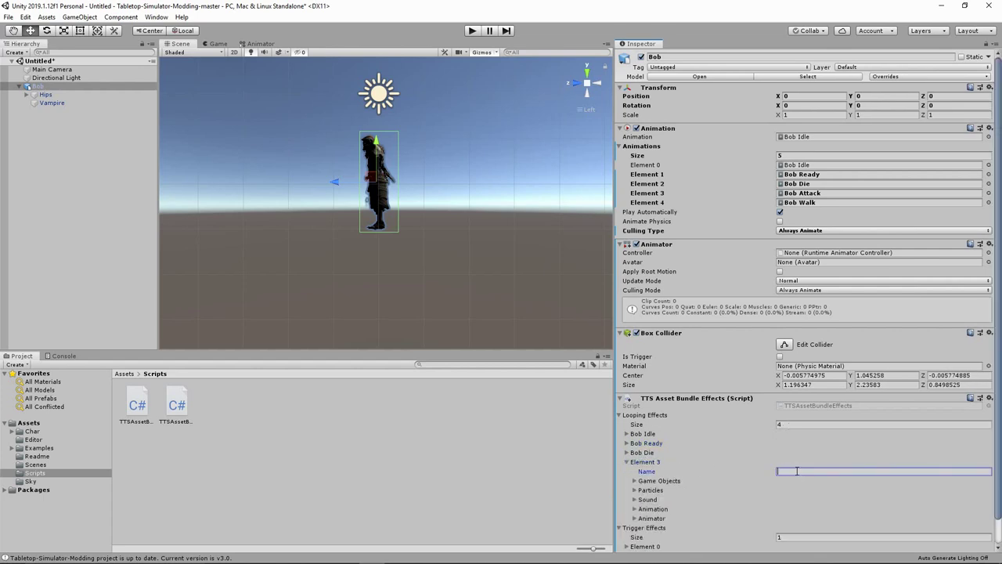
{"action": "type", "text": "Bob Walk"}
Step: Set the Bob Walk looping effect's Animation Name to Bob Walk and assign Bob as its Animation Component
{"action": "left_click", "coordinate": [635, 508]}
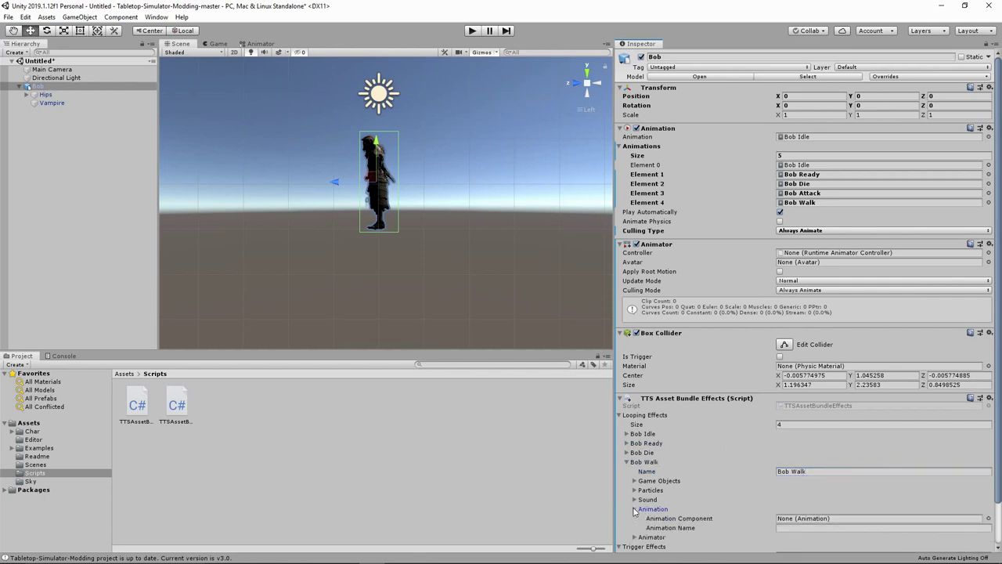
{"action": "left_click", "coordinate": [794, 527]}
{"action": "type", "text": "Bo"}
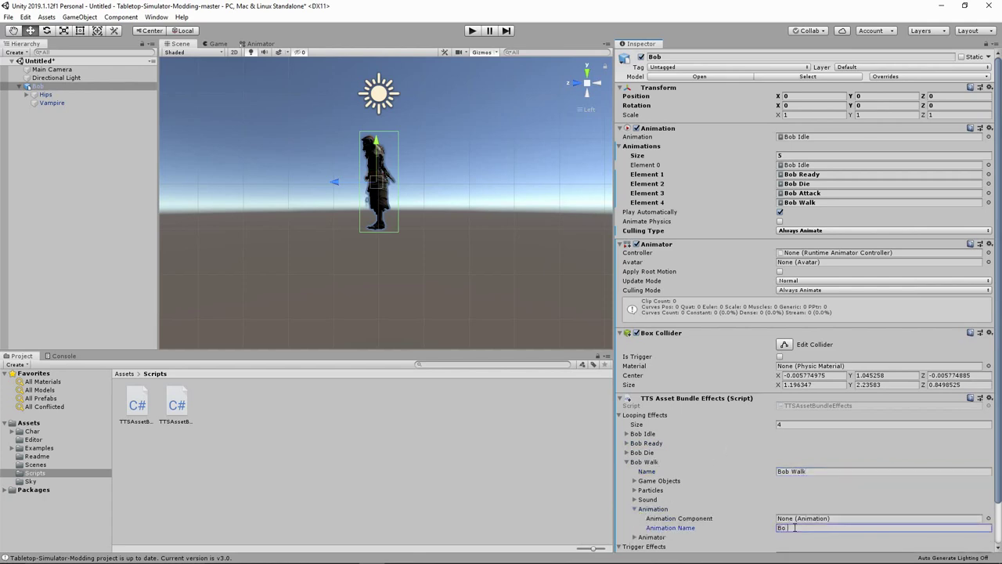
{"action": "type", "text": "b Walk"}
{"action": "left_click", "coordinate": [988, 518]}
{"action": "left_click", "coordinate": [509, 277]}
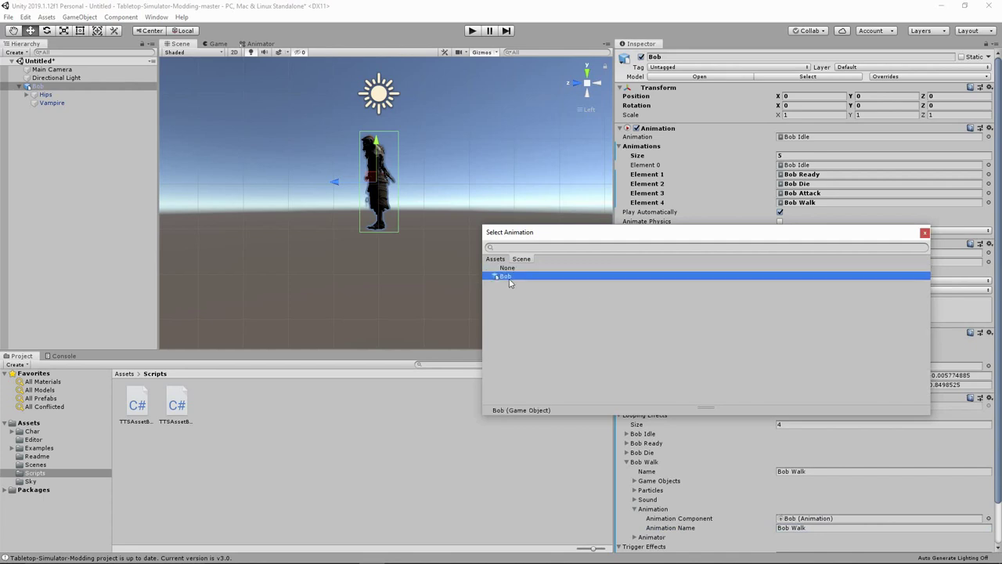
{"action": "left_click", "coordinate": [924, 233]}
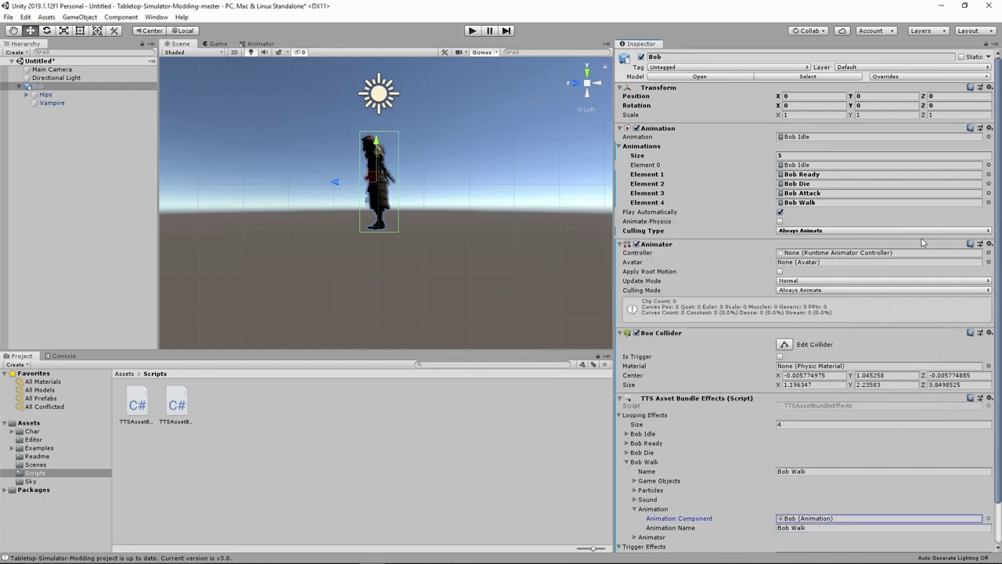
{"action": "left_click", "coordinate": [626, 462]}
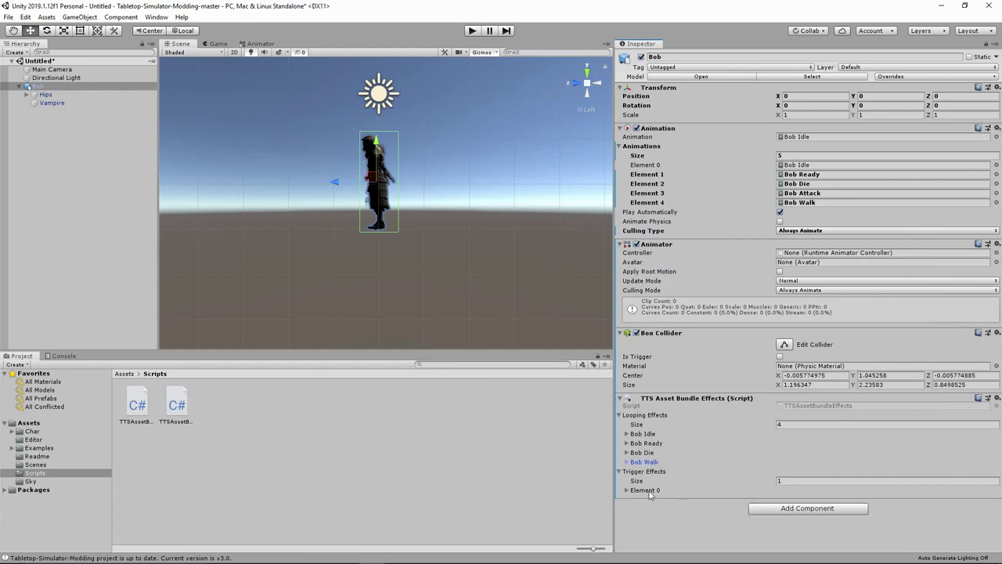
Step: Name the trigger effect, Element 0, as Bob Attack
{"action": "left_click", "coordinate": [645, 491]}
{"action": "left_click", "coordinate": [814, 499]}
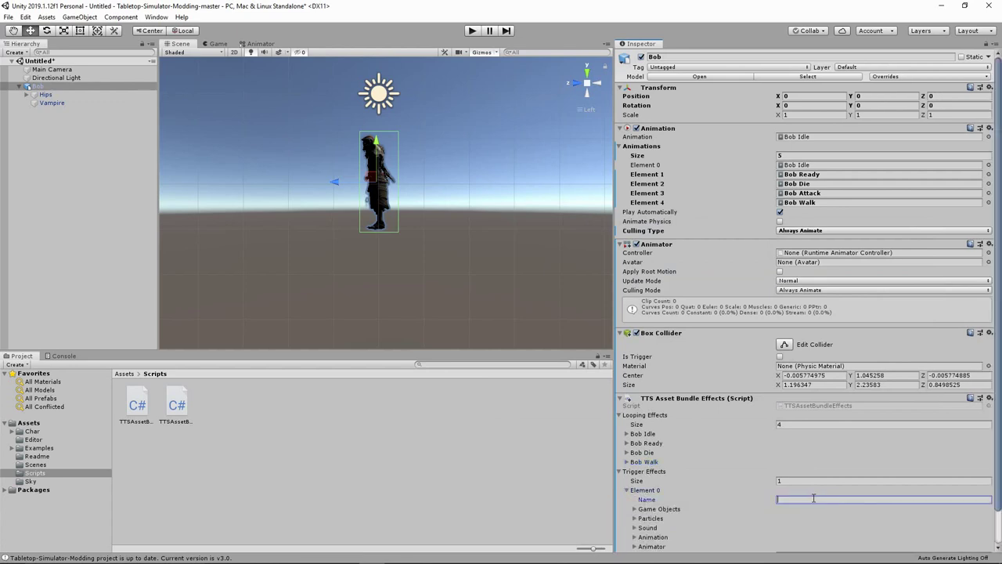
{"action": "type", "text": "Bob Attack"}
Step: Assign Bob as the Bob Attack trigger effect's Animation Component and set its Animation Name to Bob Attack
{"action": "scroll", "coordinate": [681, 528], "scroll_direction": "down", "scroll_amount": 2}
{"action": "left_click", "coordinate": [635, 503]}
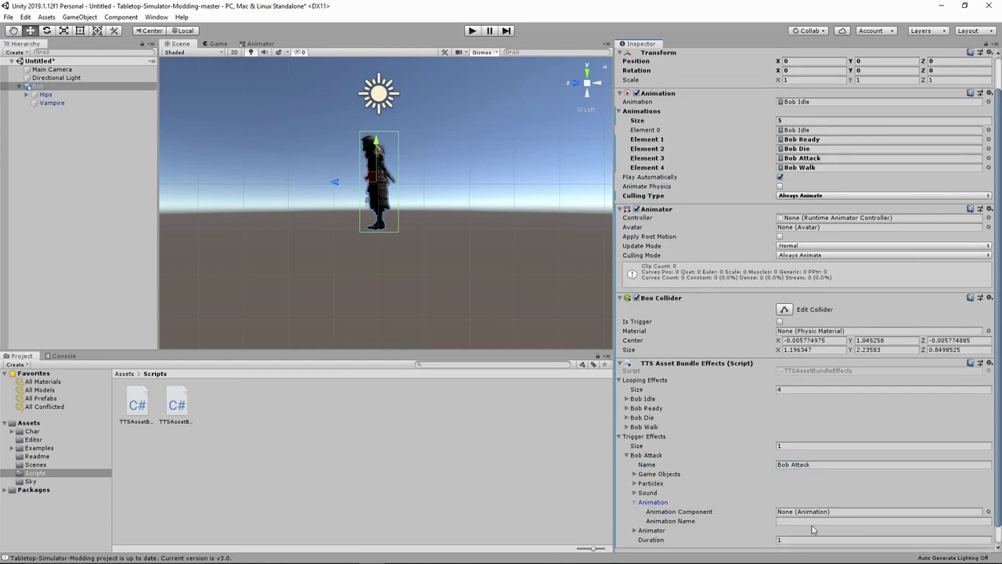
{"action": "left_click", "coordinate": [989, 511]}
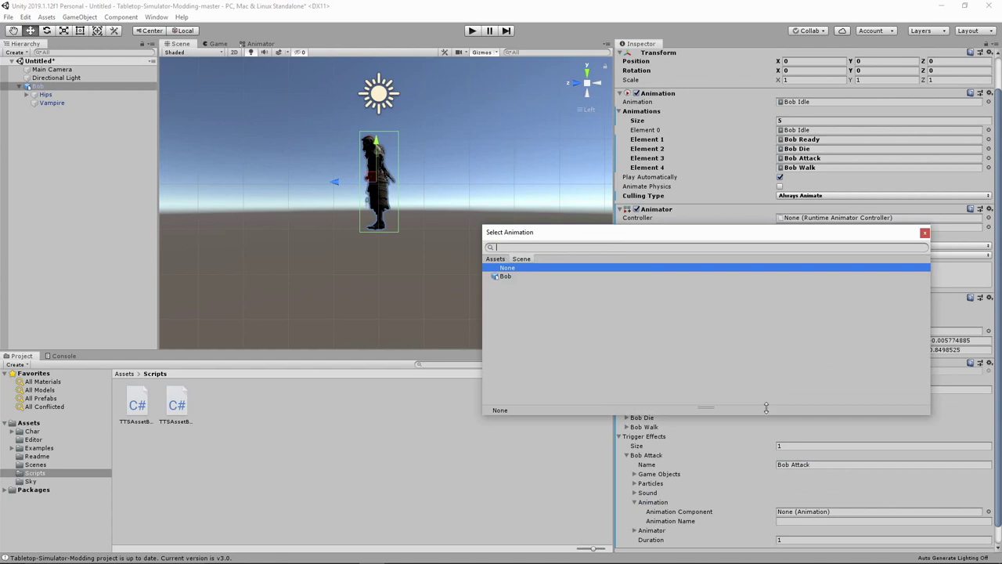
{"action": "left_click", "coordinate": [507, 276]}
{"action": "left_click", "coordinate": [924, 232]}
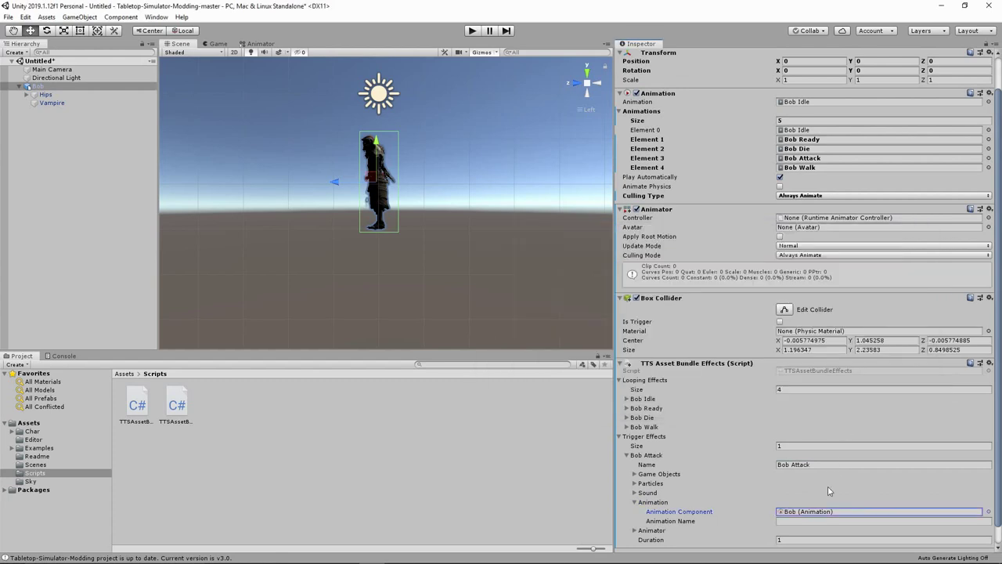
{"action": "left_click", "coordinate": [785, 520]}
{"action": "type", "text": "Bob"}
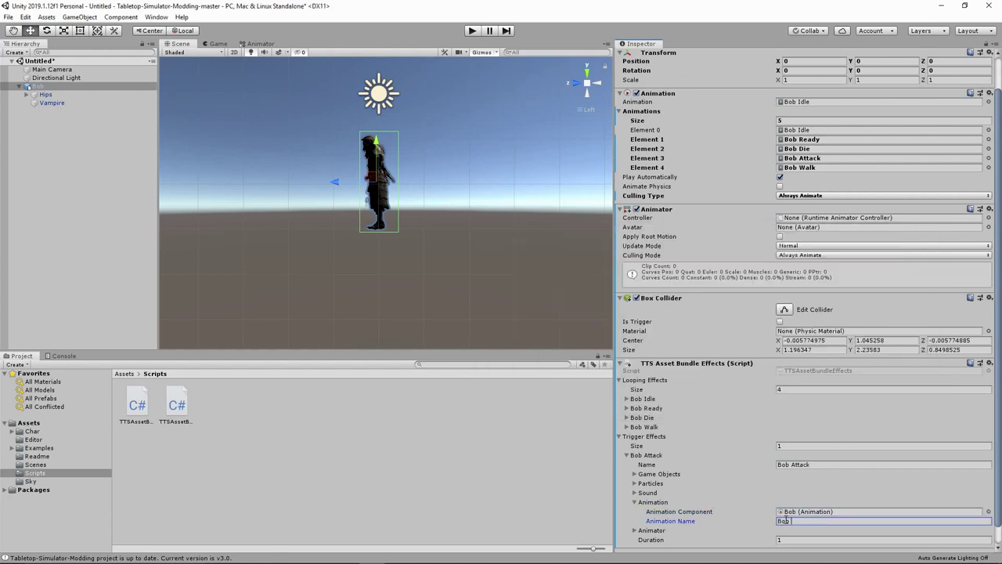
{"action": "type", "text": " Attack"}
Step: Collapse the Bob Attack trigger effect and the Bob object's children in the scene hierarchy
{"action": "left_click", "coordinate": [626, 455]}
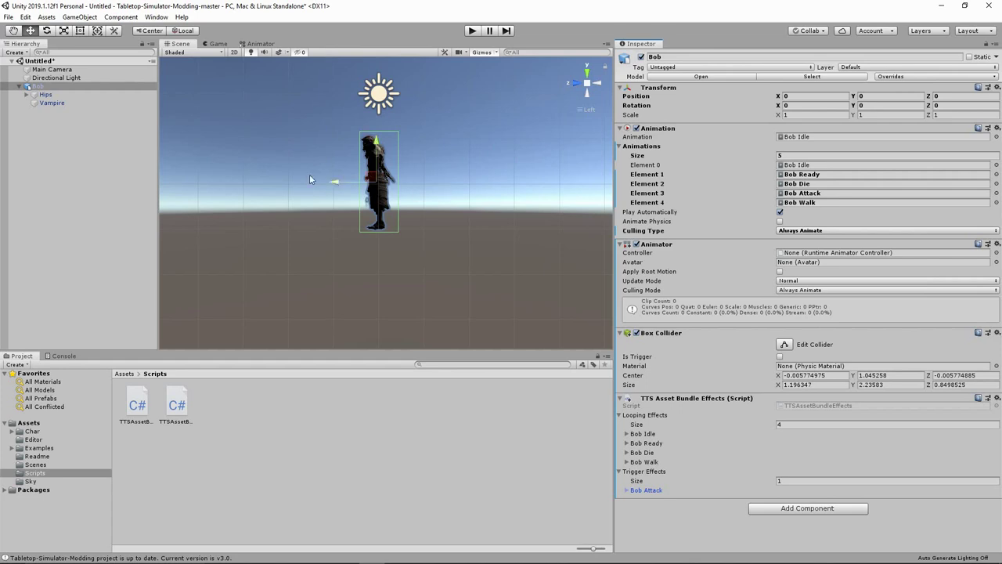
{"action": "left_click", "coordinate": [20, 87]}
{"action": "left_click", "coordinate": [20, 88]}
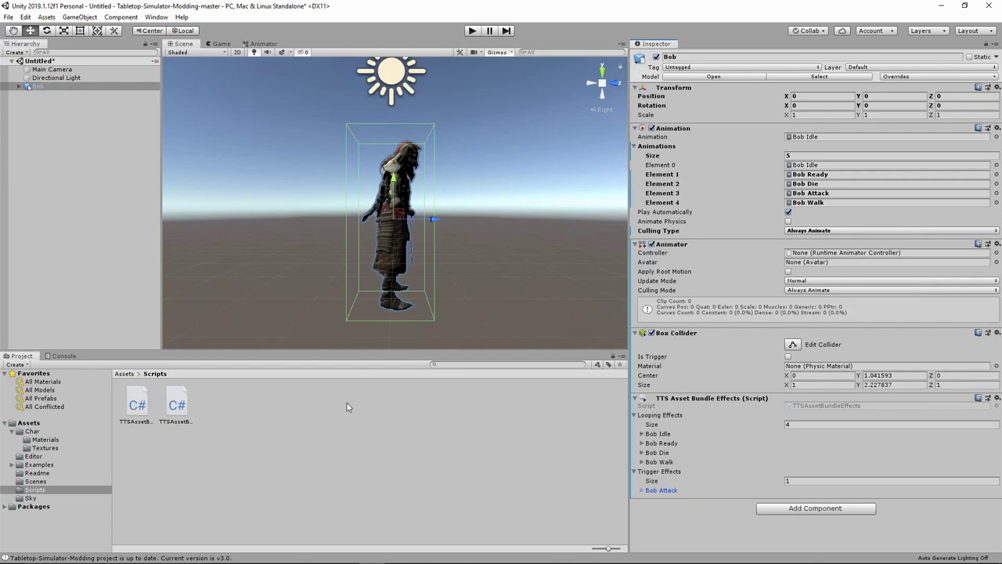
Step: Create an original prefab of the Bob scene object in the Char assets folder
{"action": "left_click", "coordinate": [33, 423]}
{"action": "left_click", "coordinate": [33, 431]}
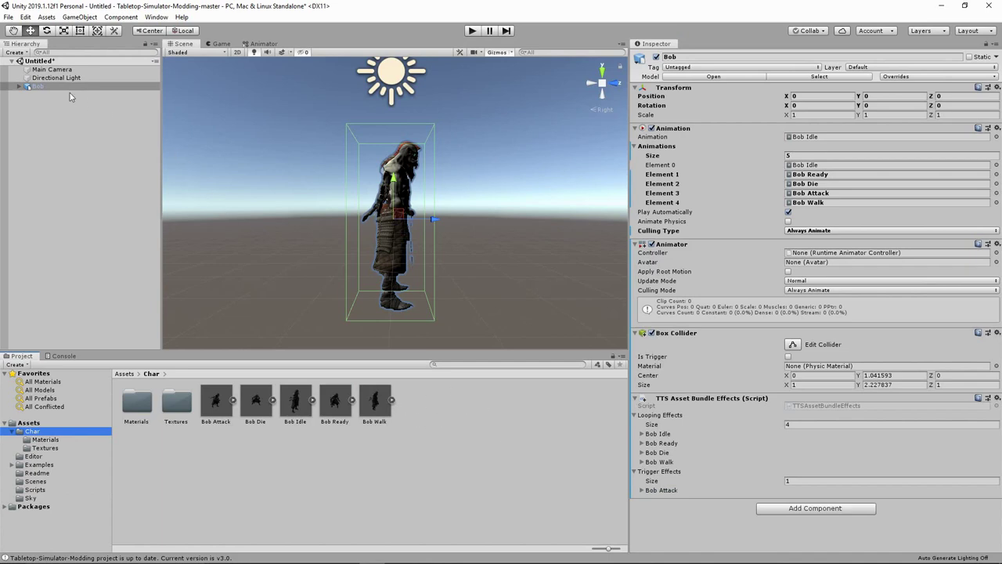
{"action": "mouse_move", "coordinate": [36, 87]}
{"action": "left_mouse_down"}
{"action": "mouse_move", "coordinate": [44, 75]}
{"action": "mouse_move", "coordinate": [41, 89]}
{"action": "left_mouse_up"}
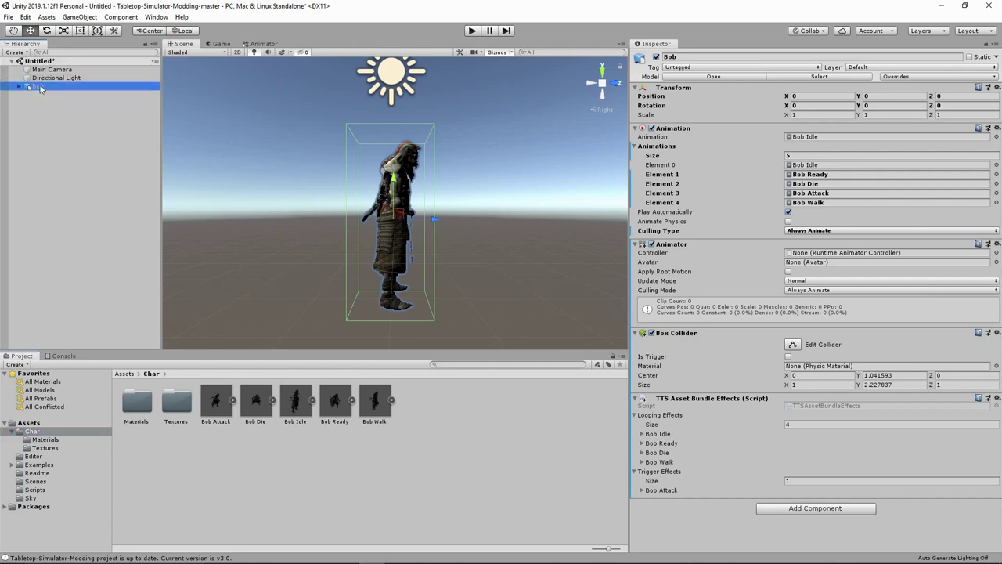
{"action": "left_click", "coordinate": [412, 393]}
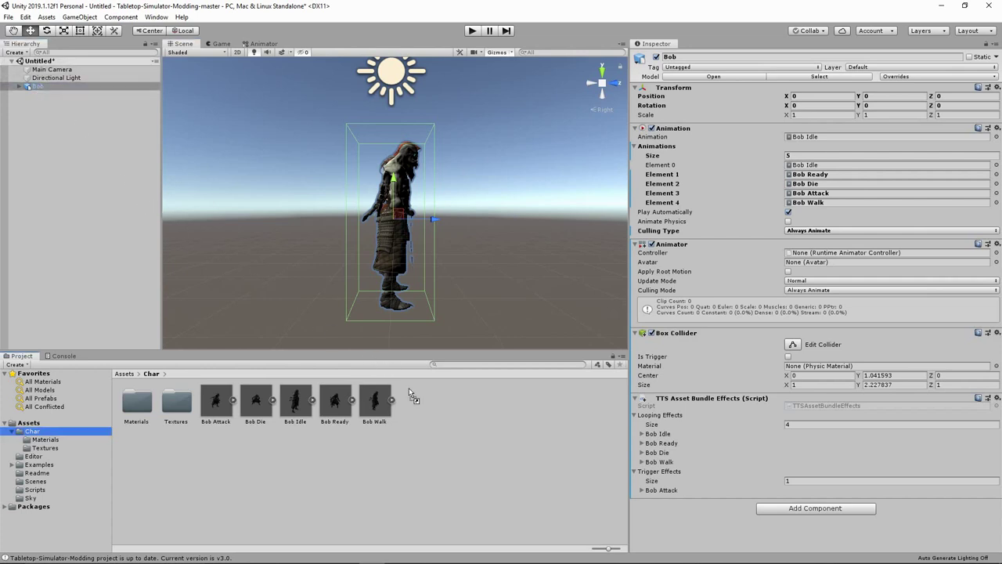
{"action": "left_click_drag", "start_coordinate": [415, 402], "coordinate": [416, 402]}
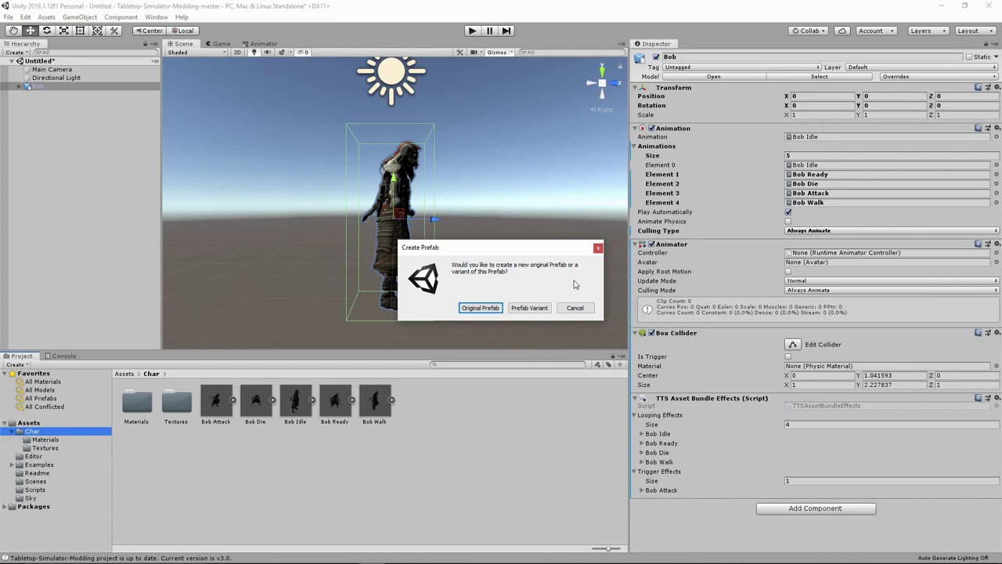
{"action": "left_click", "coordinate": [479, 308]}
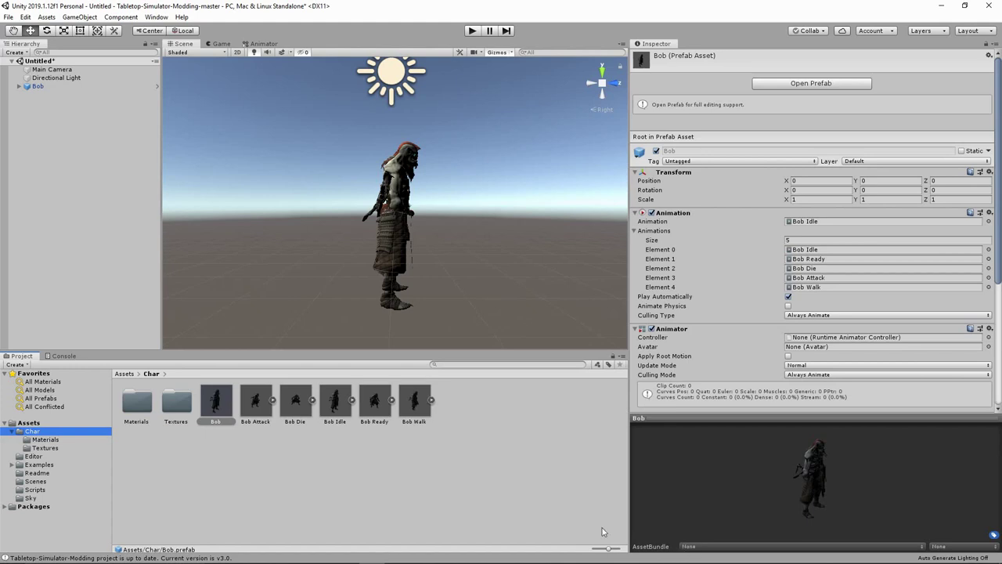
Step: Create a new asset bundle named bobassetbundle and assign the Bob prefab to it
{"action": "left_click", "coordinate": [701, 546]}
{"action": "left_click", "coordinate": [705, 531]}
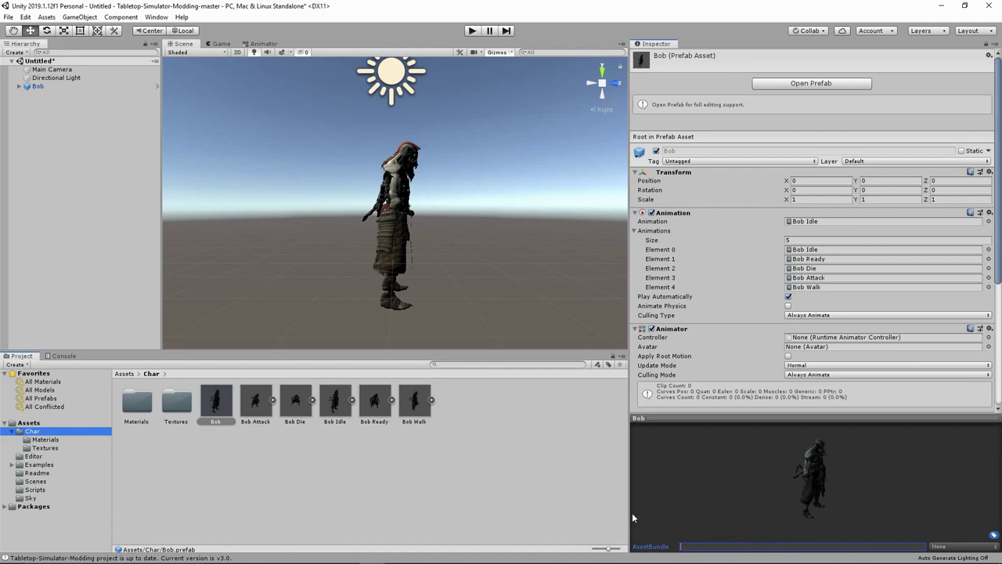
{"action": "left_click_drag", "start_coordinate": [630, 512], "coordinate": [617, 511]}
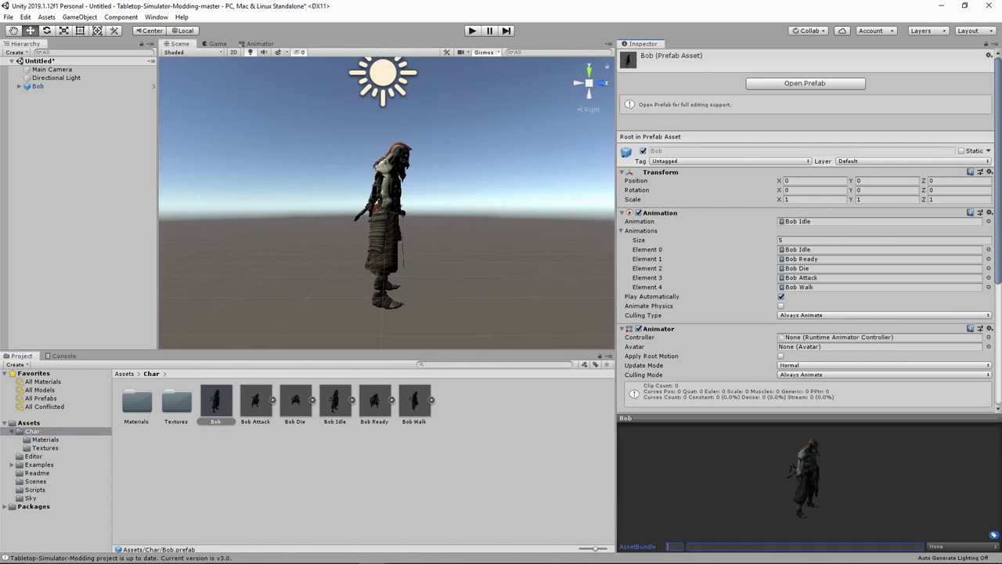
{"action": "type", "text": "Bo"}
{"action": "type", "text": "bAssetB"}
{"action": "type", "text": "und;le"}
{"action": "key", "text": "BackSpace"}
{"action": "key", "text": "BackSpace"}
{"action": "key", "text": "BackSpace"}
{"action": "type", "text": "le"}
{"action": "key", "text": "Return"}
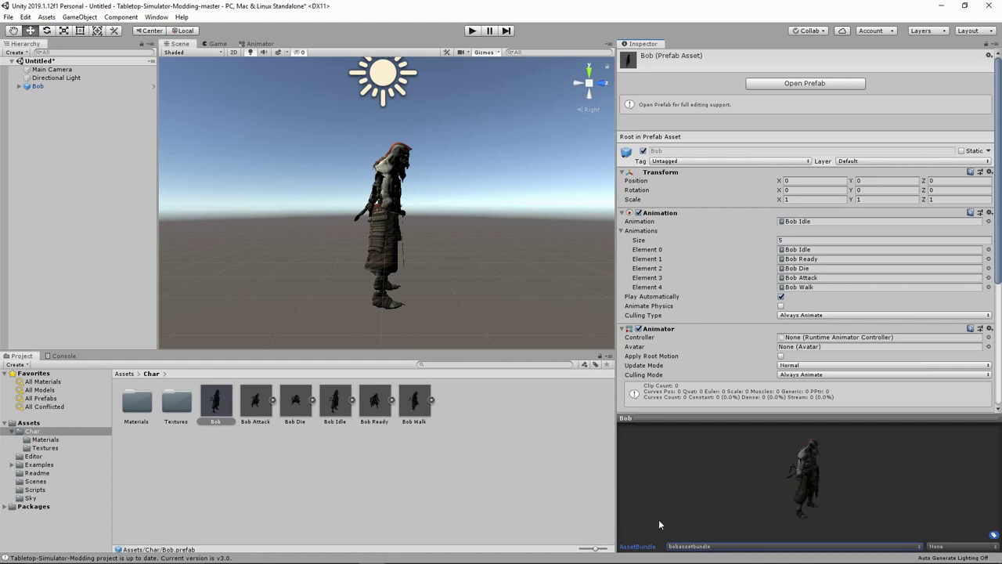
{"action": "mouse_move", "coordinate": [615, 477]}
{"action": "left_mouse_down"}
{"action": "mouse_move", "coordinate": [607, 479]}
{"action": "mouse_move", "coordinate": [634, 482]}
{"action": "left_mouse_up"}
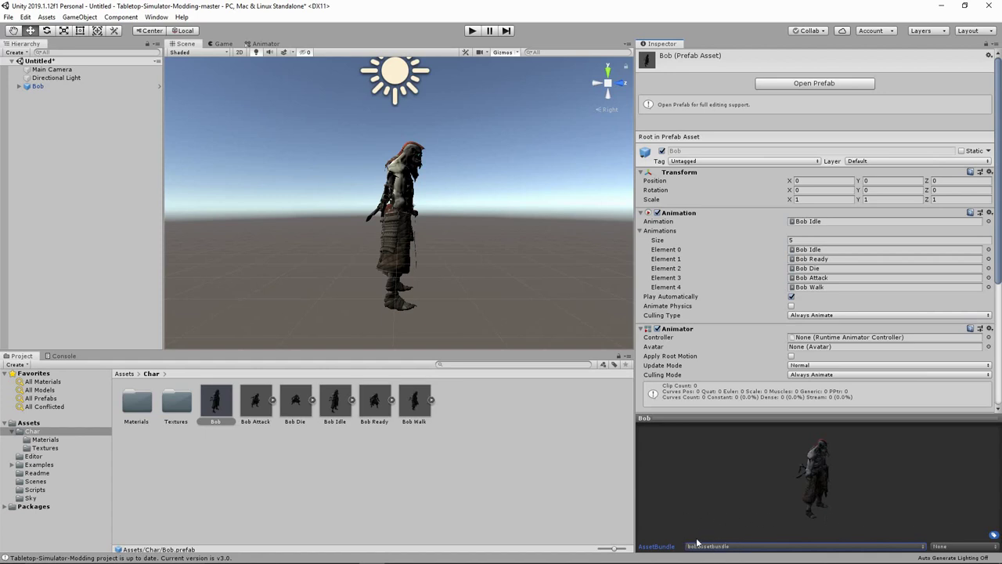
Step: Label the Bob prefab as Character and build the asset bundles
{"action": "left_click", "coordinate": [994, 536]}
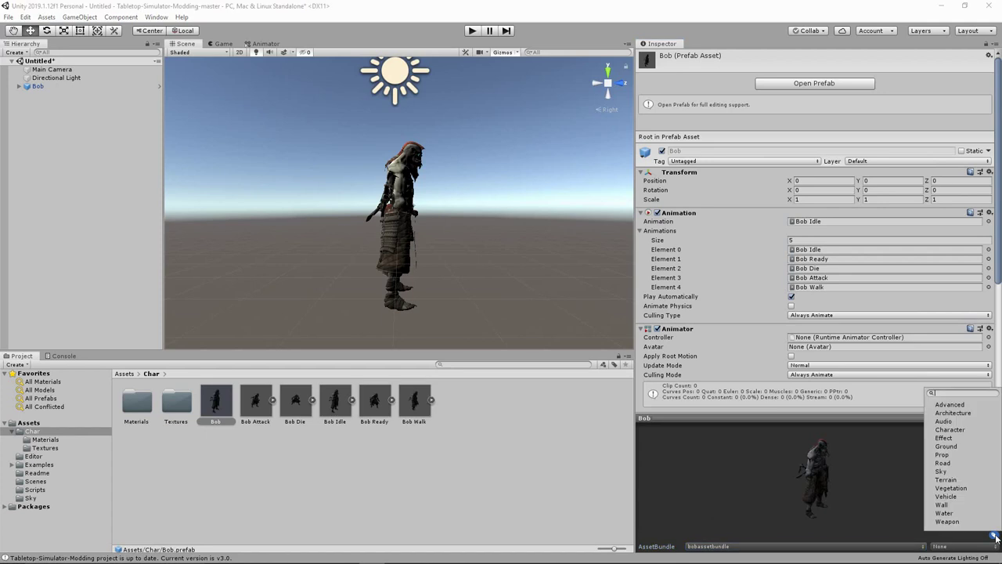
{"action": "left_click", "coordinate": [953, 432]}
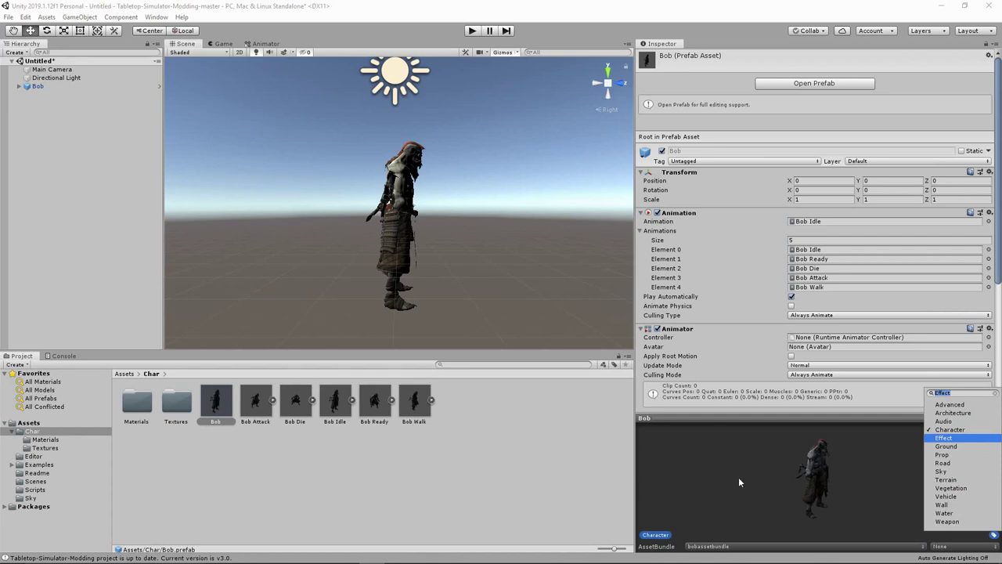
{"action": "key", "text": "Down"}
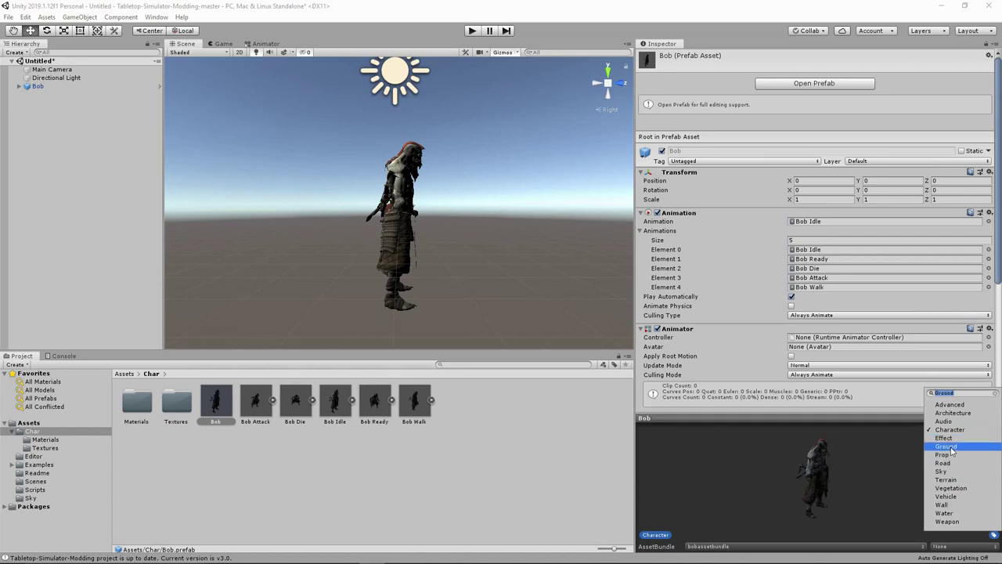
{"action": "key", "text": "Up"}
{"action": "key", "text": "Up"}
{"action": "key", "text": "Up"}
{"action": "key", "text": "Down"}
{"action": "key", "text": "Down"}
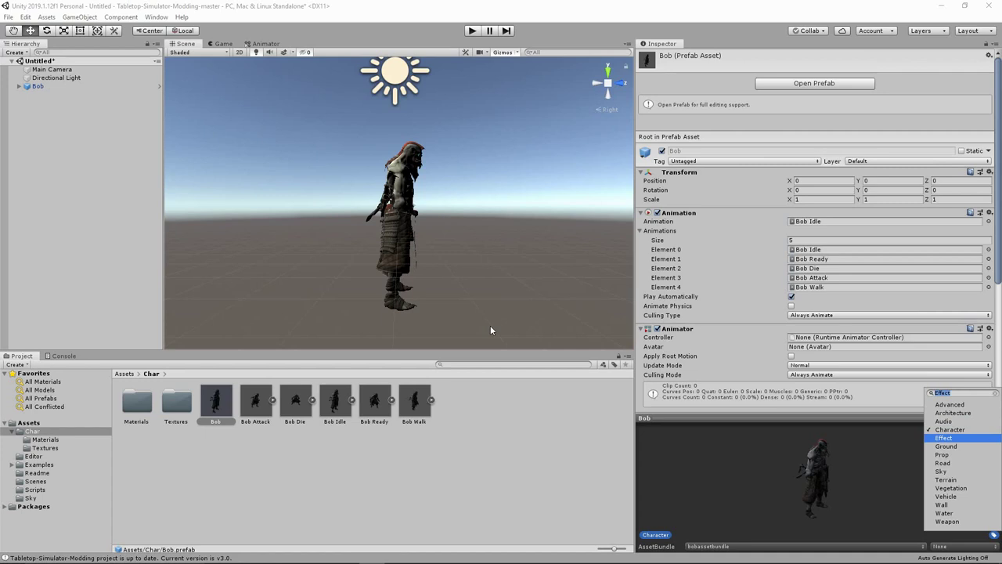
{"action": "right_click", "coordinate": [507, 464]}
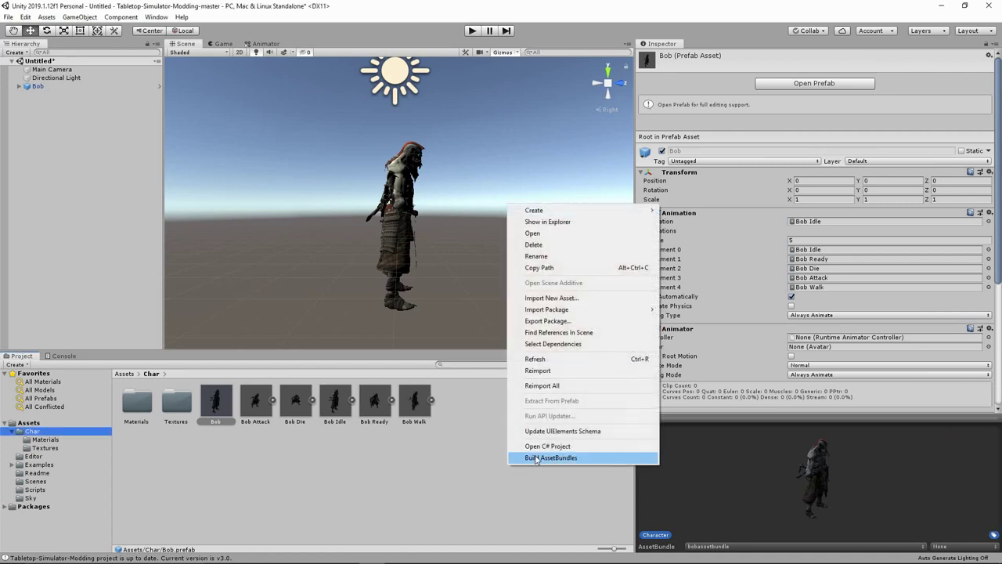
{"action": "left_click", "coordinate": [536, 457]}
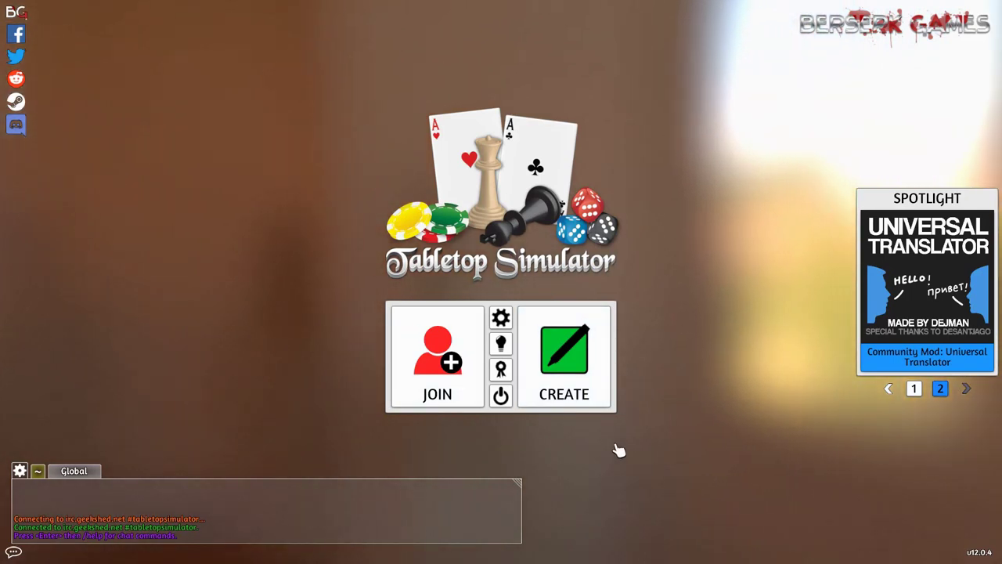
Step: Switch to Tabletop Simulator, create a singleplayer game and dismiss the games list to get an empty table
{"action": "left_click", "coordinate": [569, 373]}
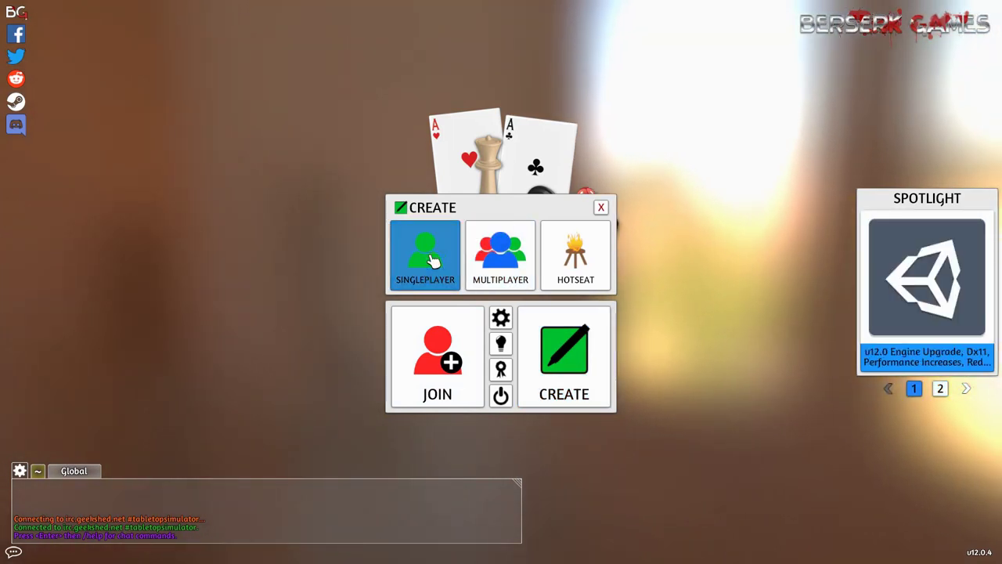
{"action": "left_click", "coordinate": [433, 261]}
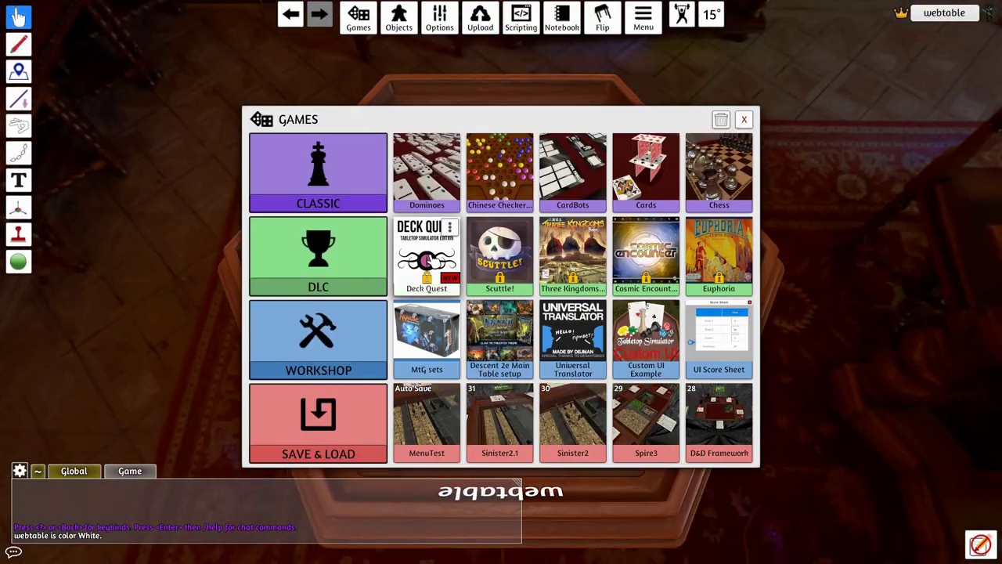
{"action": "left_click", "coordinate": [744, 119]}
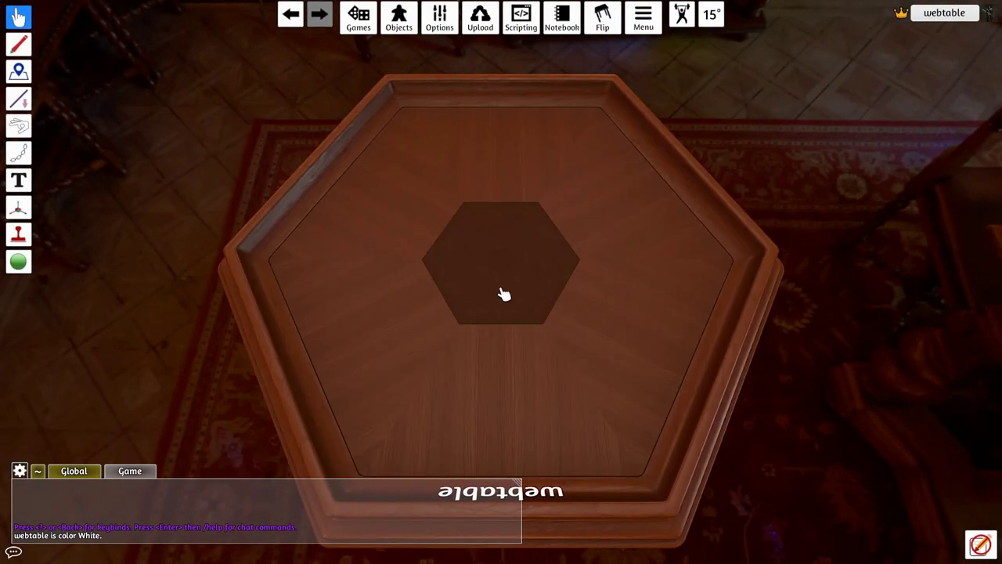
Step: Add a custom AssetBundle object from the components library
{"action": "scroll", "coordinate": [519, 305], "scroll_direction": "down", "scroll_amount": 2}
{"action": "mouse_move", "coordinate": [519, 280]}
{"action": "right_mouse_down"}
{"action": "mouse_move", "coordinate": [506, 262]}
{"action": "mouse_move", "coordinate": [527, 257]}
{"action": "mouse_move", "coordinate": [528, 280]}
{"action": "right_mouse_up"}
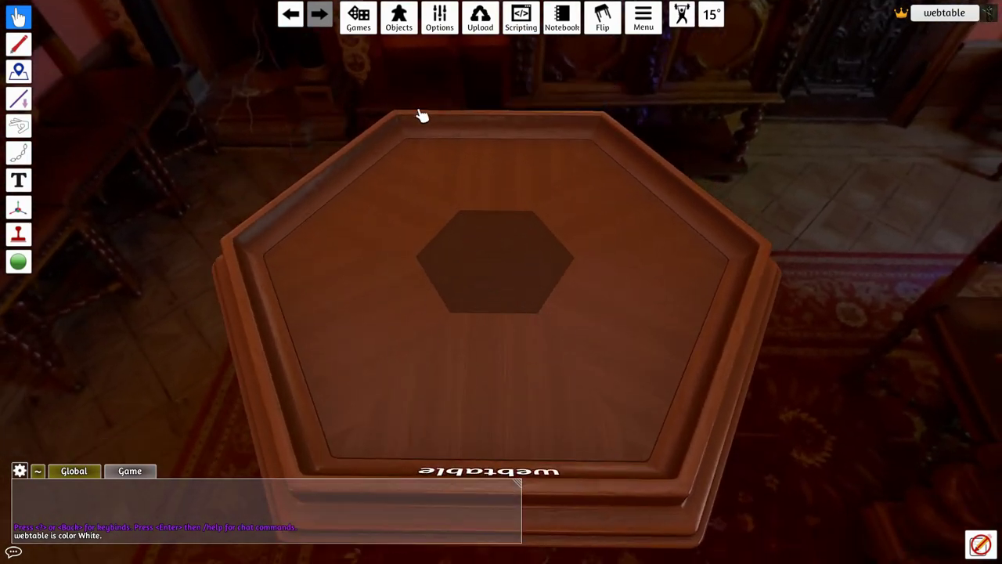
{"action": "left_click", "coordinate": [405, 31]}
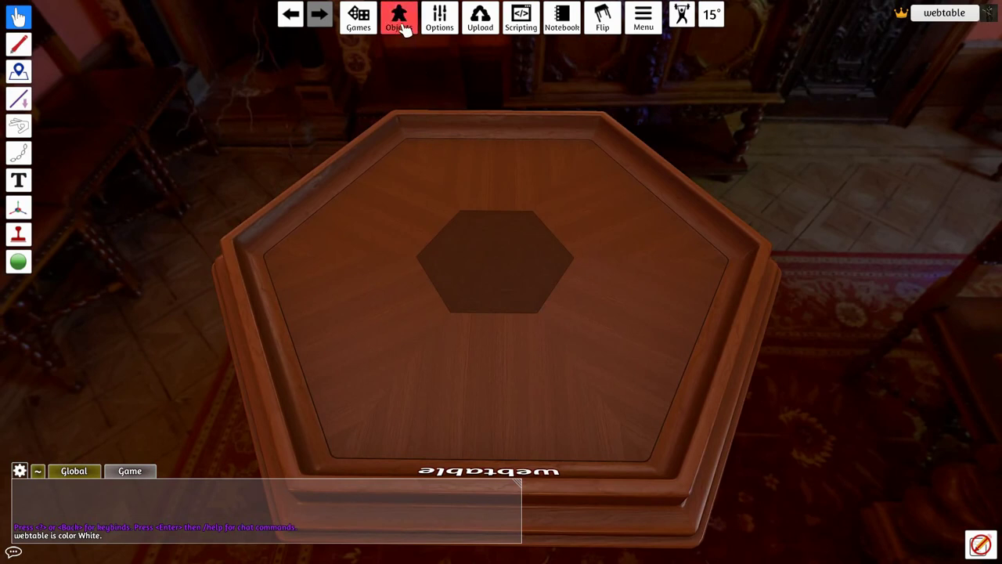
{"action": "left_click", "coordinate": [403, 38]}
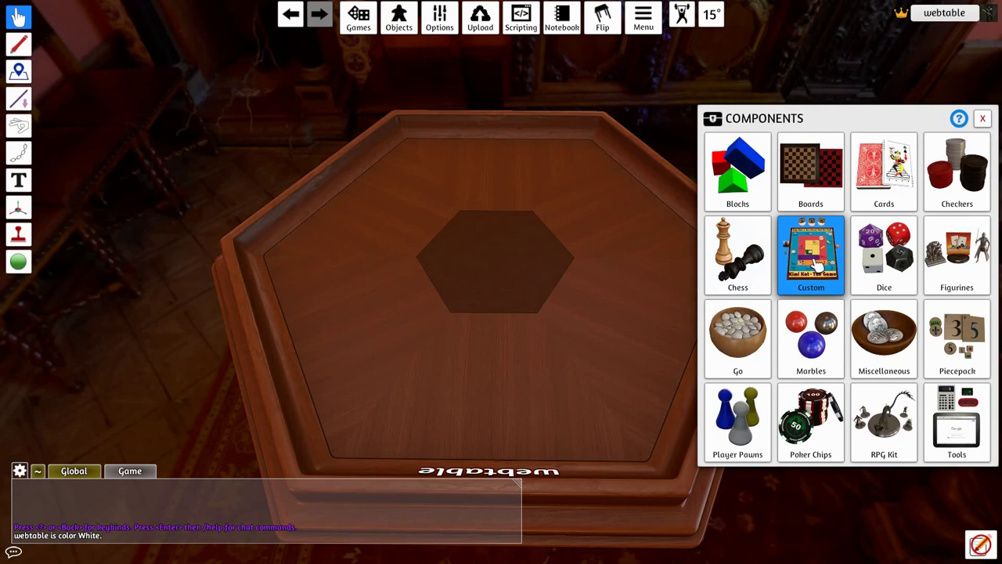
{"action": "left_click", "coordinate": [814, 265]}
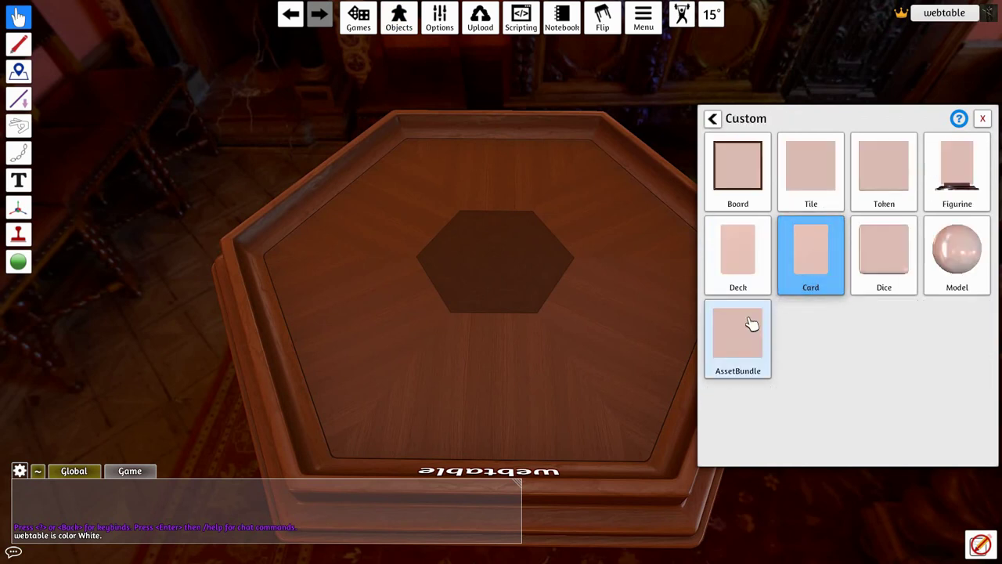
{"action": "left_click", "coordinate": [743, 352]}
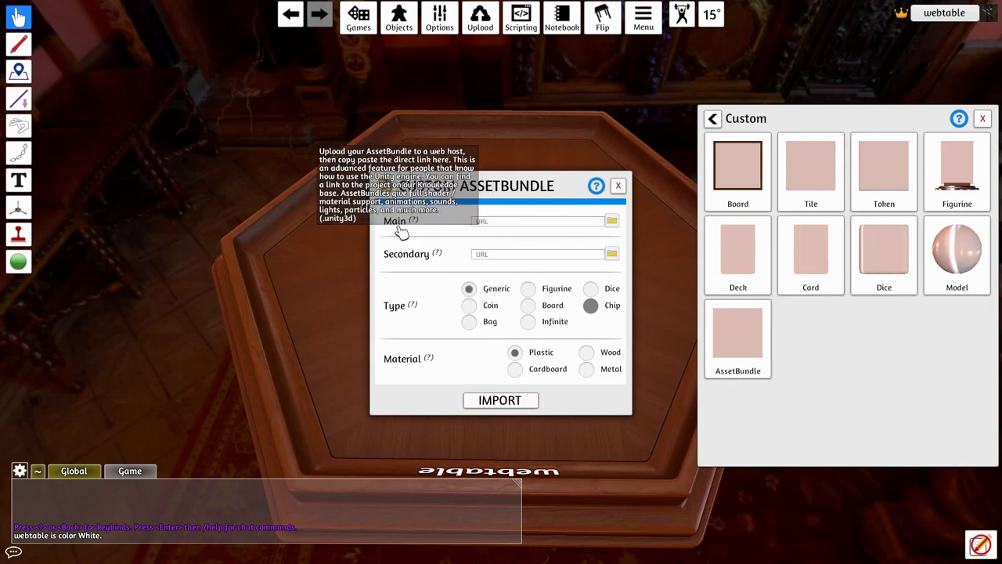
Step: Import bobassetbundle.unity3d from Z:\Tabletop-Simulator-Modding-master's AssetBundles folder as the local main file, with type Figurine
{"action": "left_click", "coordinate": [610, 223]}
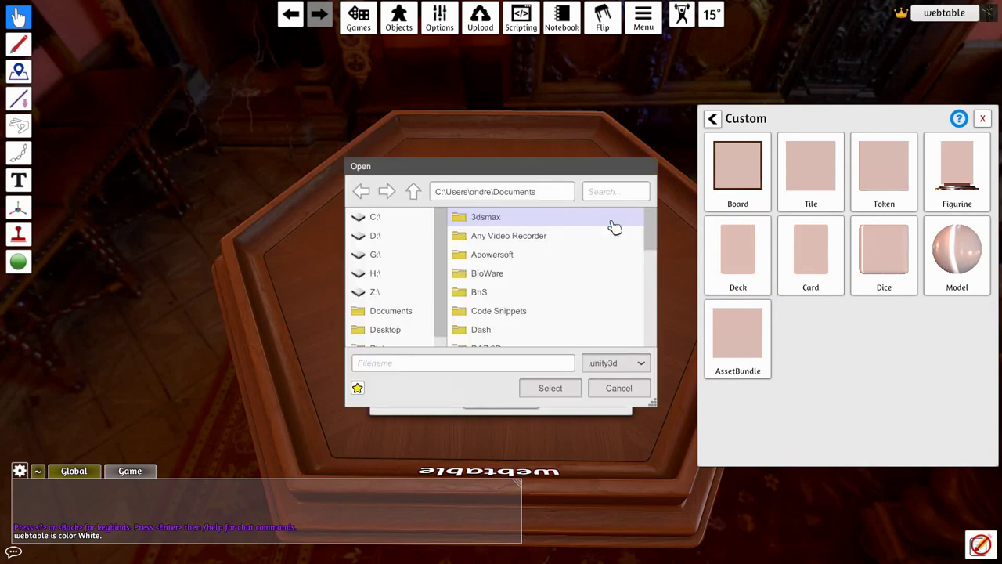
{"action": "left_click", "coordinate": [384, 297]}
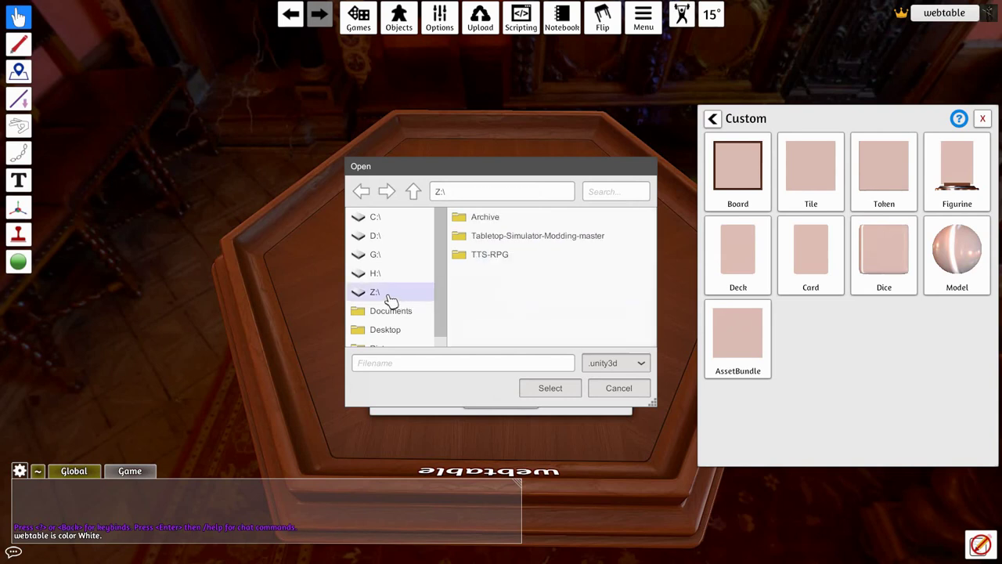
{"action": "double_click", "coordinate": [512, 247]}
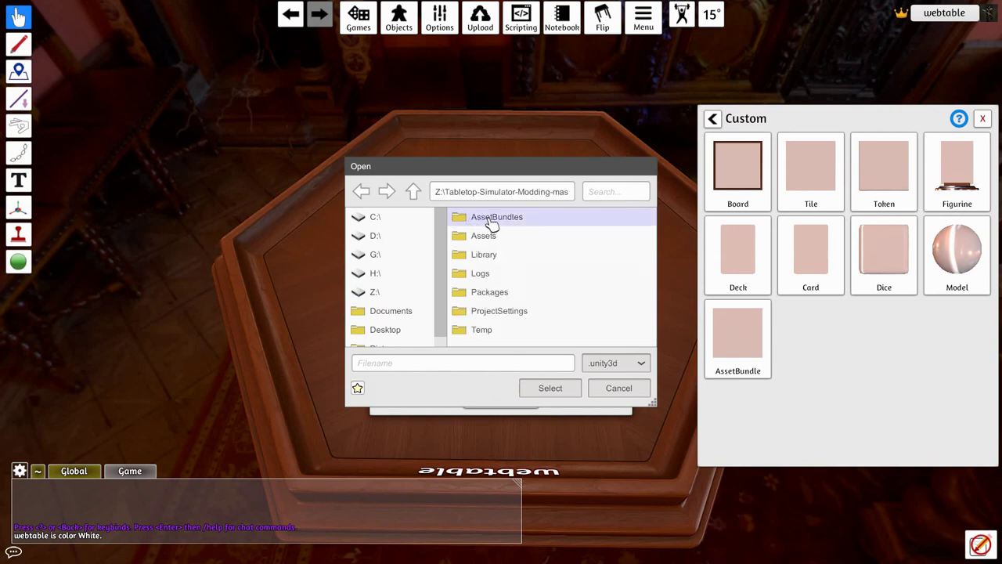
{"action": "double_click", "coordinate": [492, 220]}
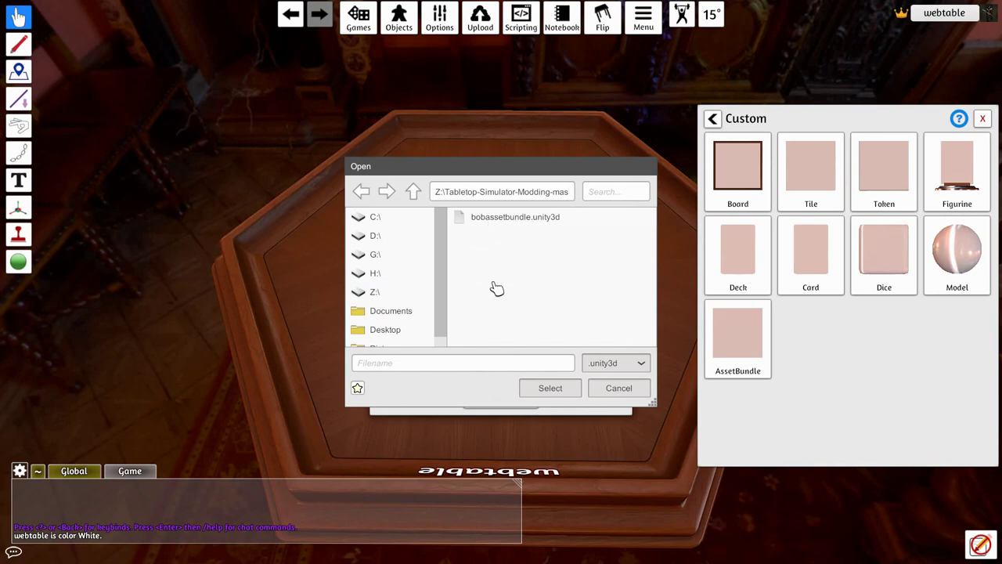
{"action": "left_click", "coordinate": [495, 221]}
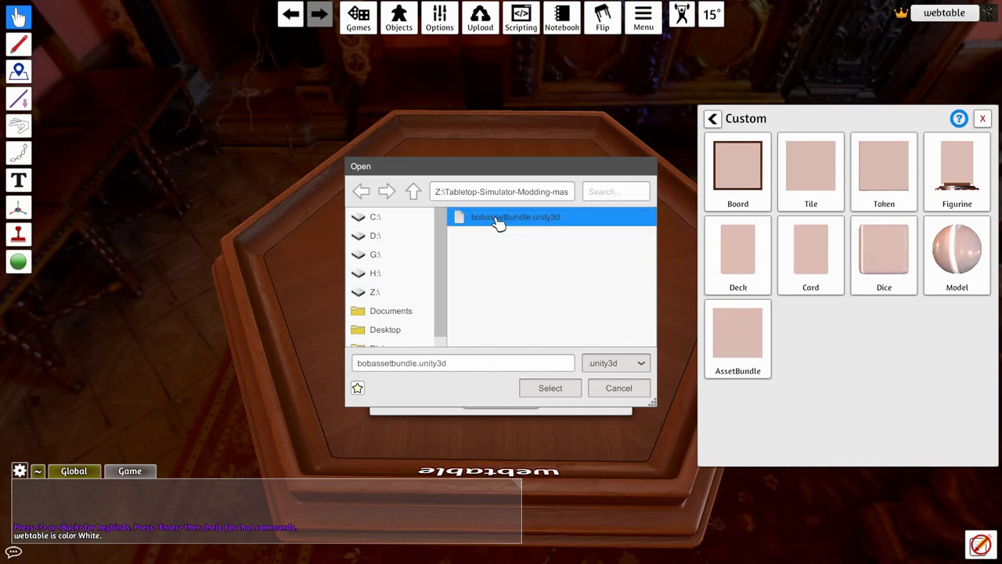
{"action": "left_click", "coordinate": [550, 388]}
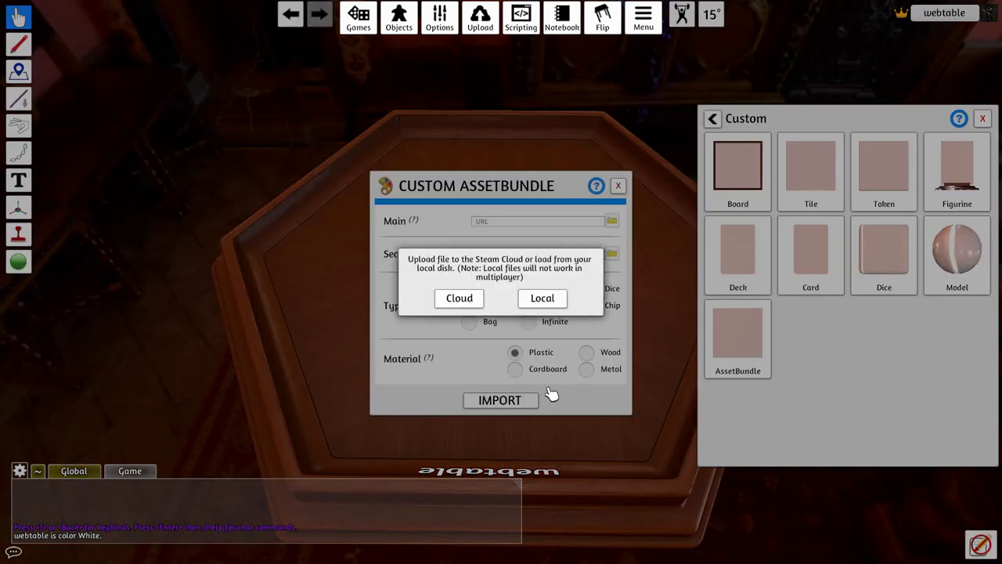
{"action": "left_click", "coordinate": [459, 298]}
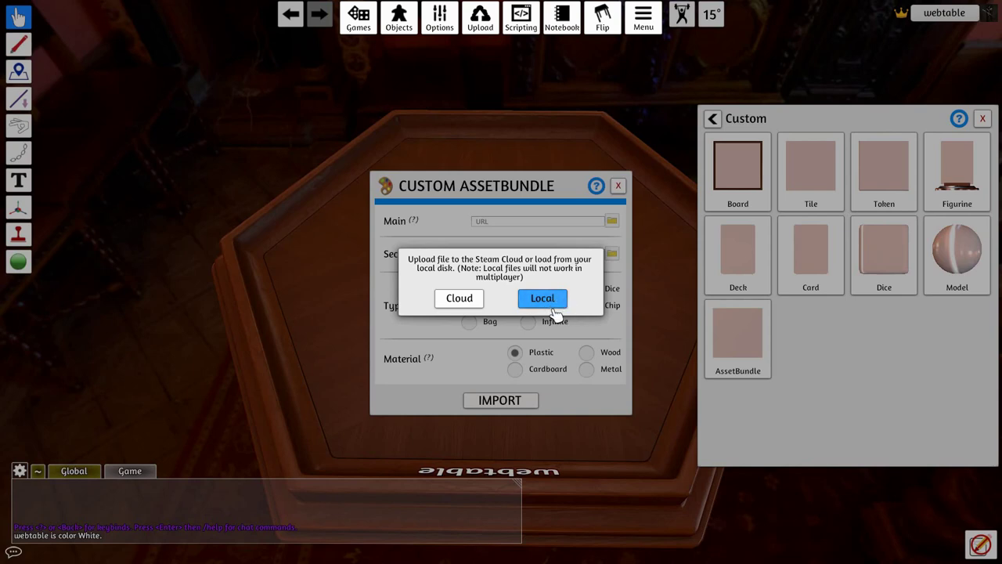
{"action": "left_click", "coordinate": [543, 298]}
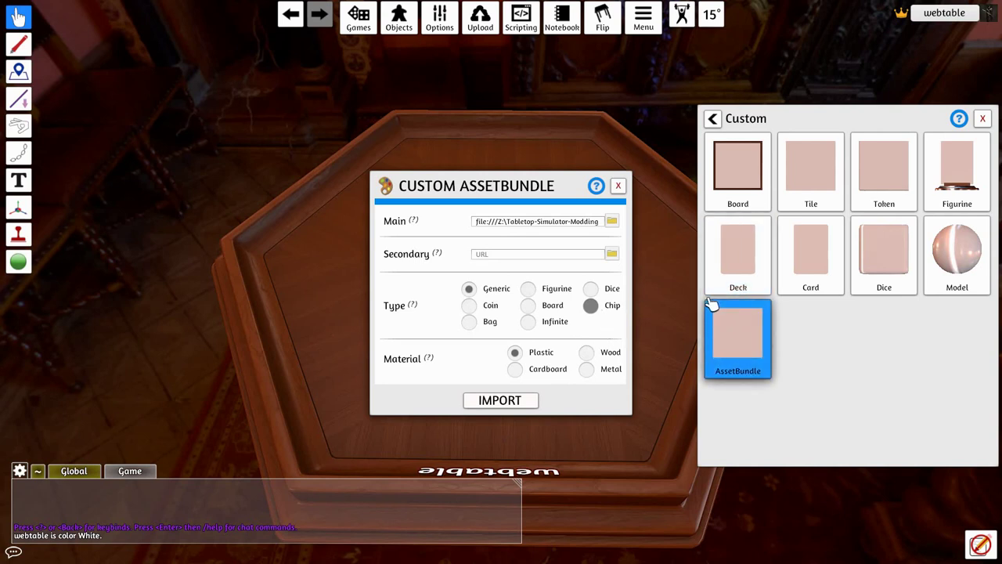
{"action": "left_click", "coordinate": [529, 289]}
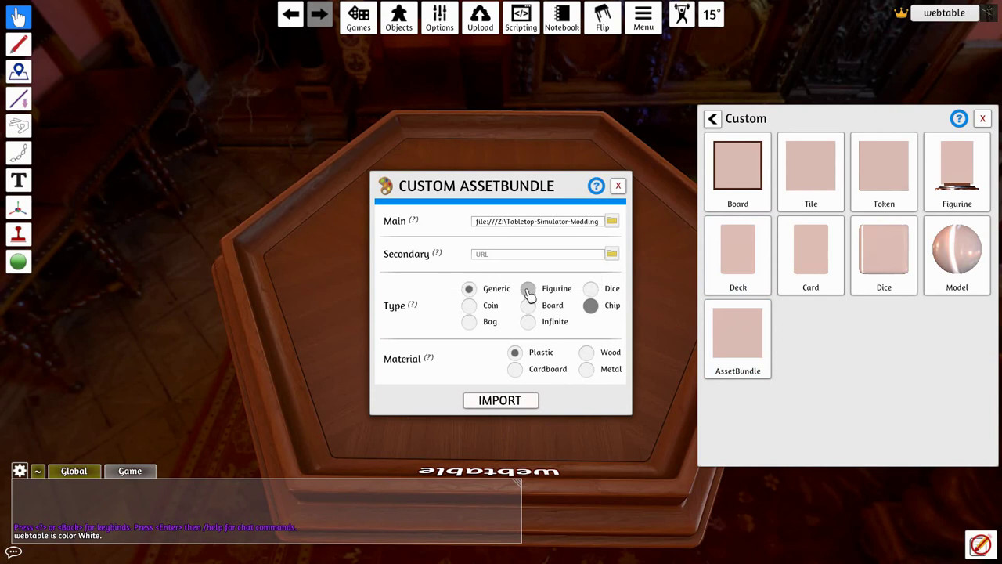
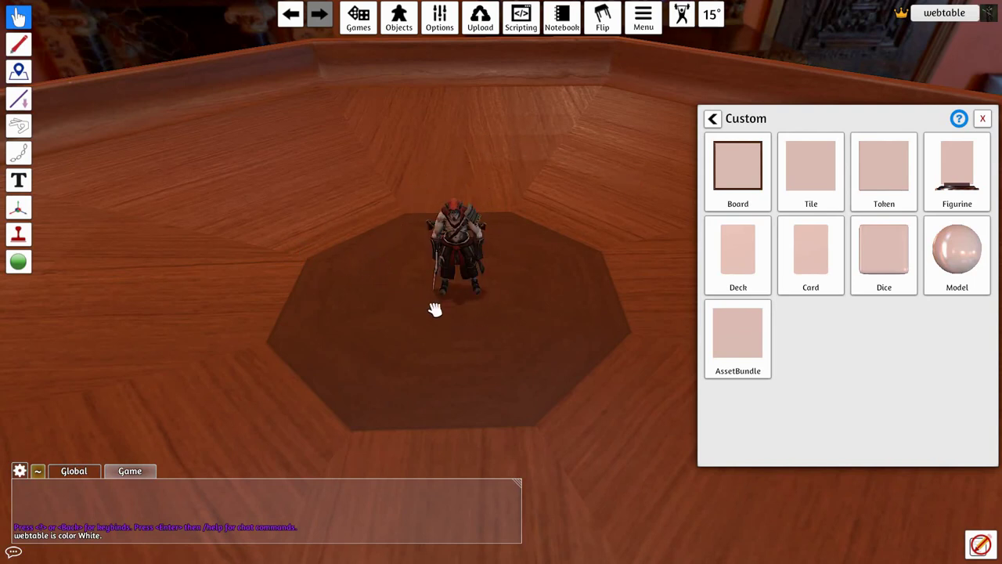
Step: Move the Bob figurine around the table, rotate it while it is held and bring it back near the table's centre
{"action": "left_click_drag", "start_coordinate": [462, 248], "coordinate": [335, 240]}
{"action": "left_click_drag", "start_coordinate": [333, 236], "coordinate": [486, 247]}
{"action": "key", "text": "e"}
{"action": "key", "text": "e"}
{"action": "key", "text": "e"}
{"action": "key", "text": "e"}
{"action": "key", "text": "e"}
{"action": "key", "text": "e"}
{"action": "key", "text": "e"}
{"action": "key", "text": "e"}
{"action": "key", "text": "e"}
{"action": "key", "text": "e"}
{"action": "key", "text": "e"}
{"action": "key", "text": "e"}
{"action": "key", "text": "e"}
{"action": "key", "text": "e"}
{"action": "key", "text": "e"}
{"action": "key", "text": "e"}
{"action": "key", "text": "e"}
{"action": "key", "text": "e"}
{"action": "key", "text": "e"}
{"action": "key", "text": "e"}
{"action": "key", "text": "e"}
{"action": "key", "text": "e"}
{"action": "key", "text": "e"}
{"action": "key", "text": "e"}
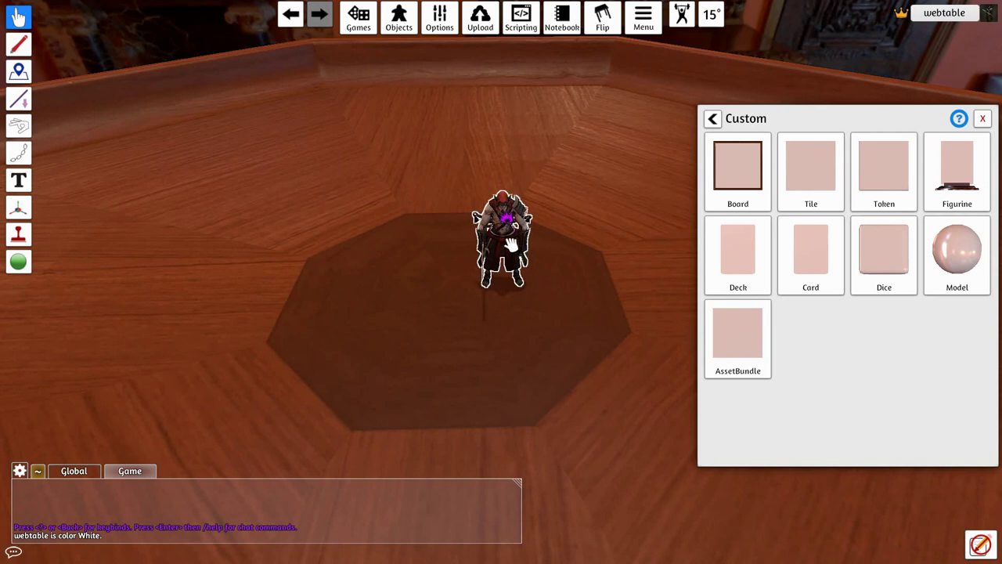
{"action": "left_click_drag", "start_coordinate": [517, 241], "coordinate": [459, 261]}
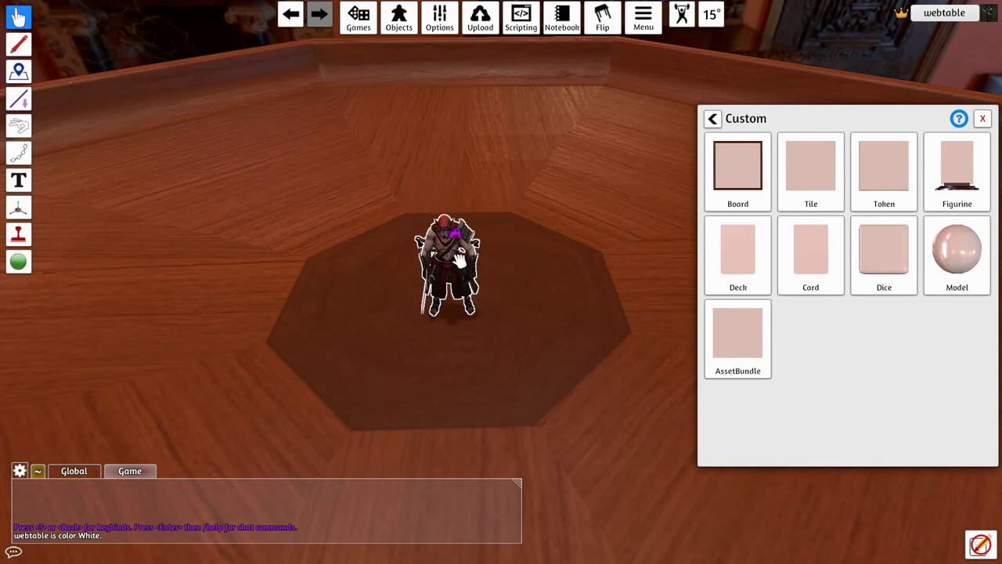
Step: Switch the Bob figurine to its second looping effect, Bob Ready, from its available effects
{"action": "right_click", "coordinate": [464, 238]}
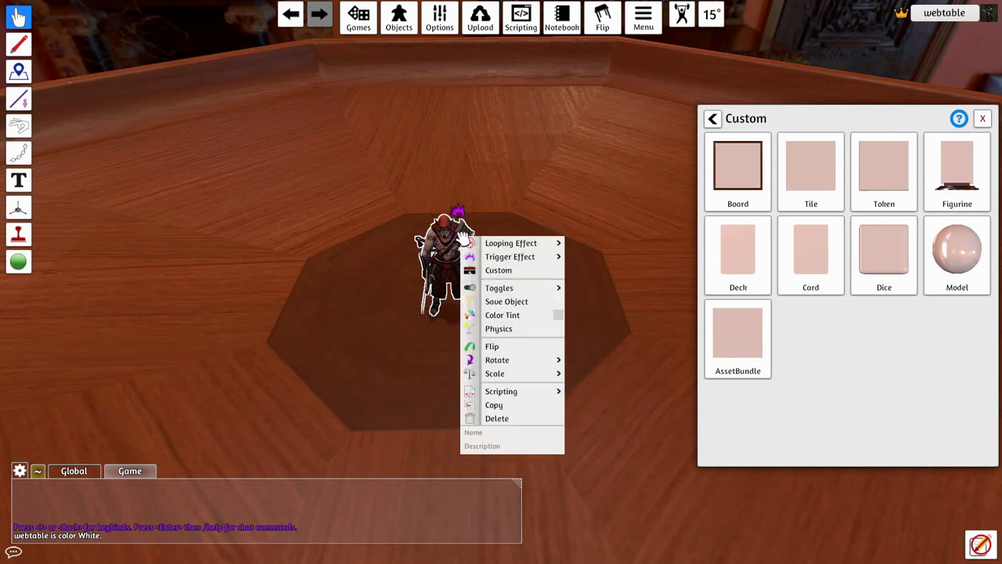
{"action": "mouse_move", "coordinate": [492, 245]}
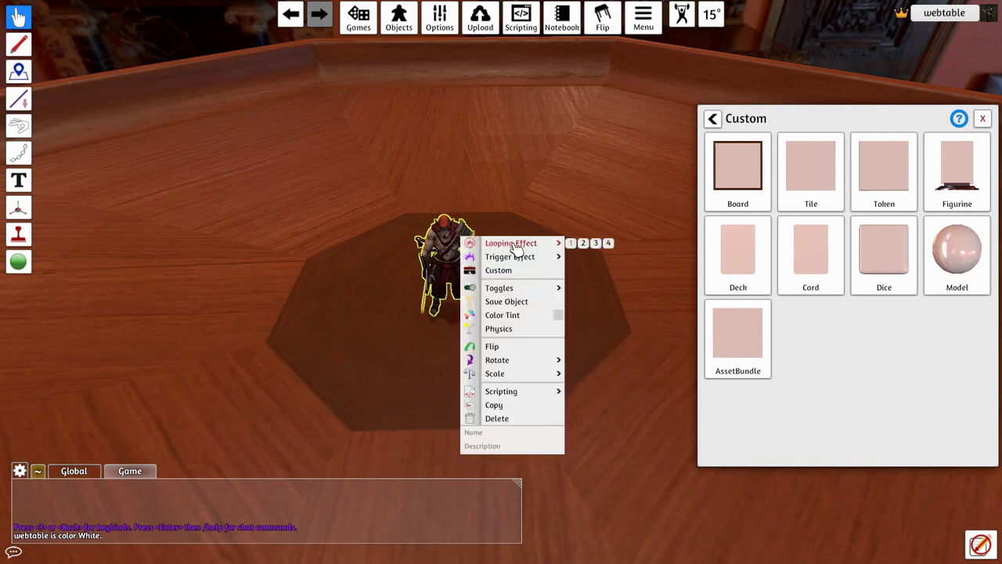
{"action": "mouse_move", "coordinate": [520, 261]}
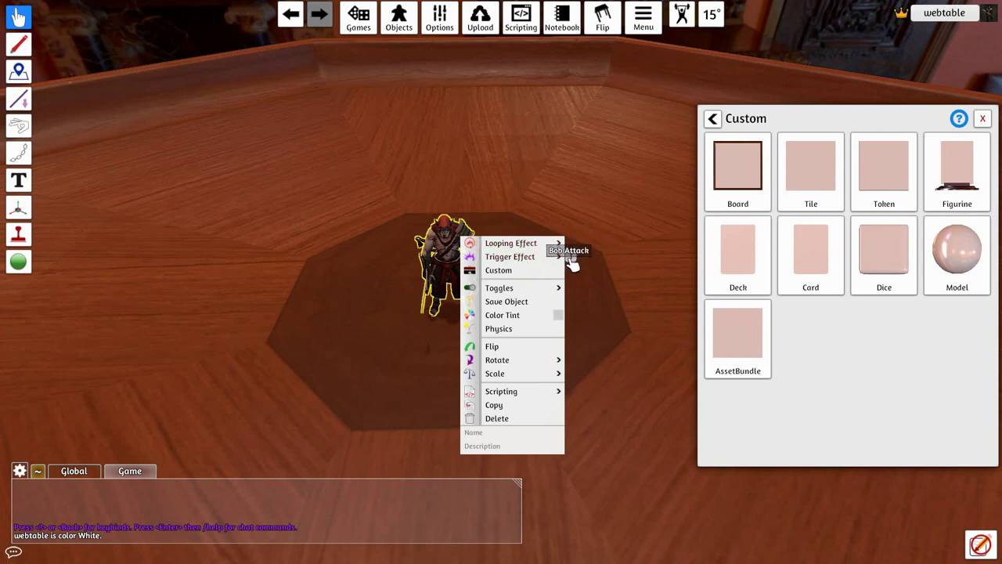
{"action": "mouse_move", "coordinate": [558, 243]}
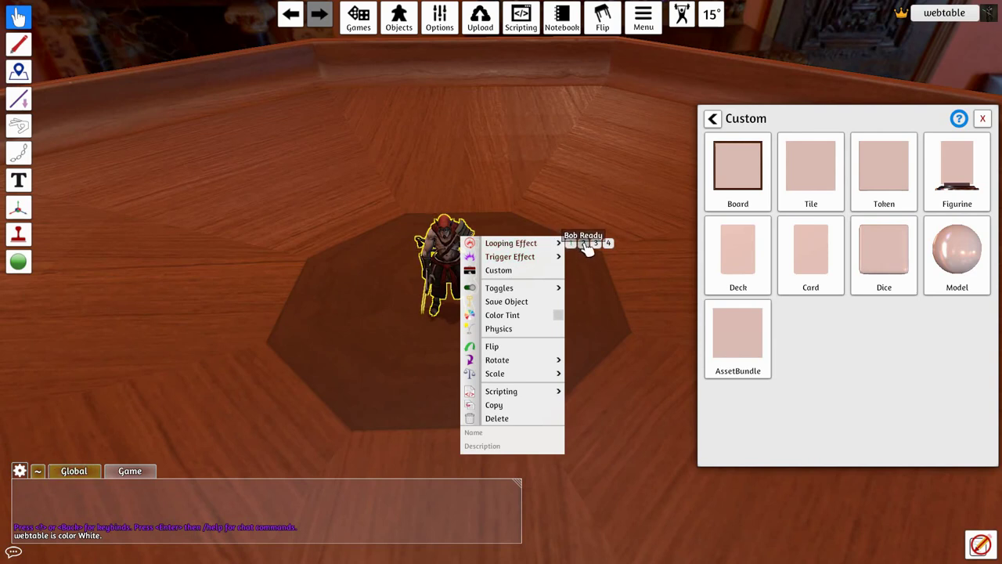
{"action": "left_click", "coordinate": [584, 244]}
{"action": "left_click", "coordinate": [649, 289]}
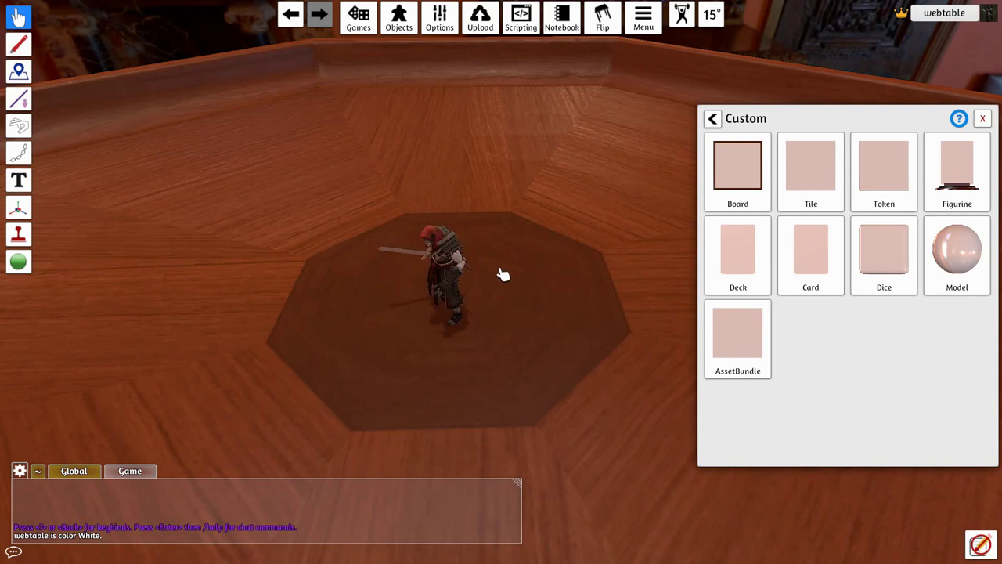
Step: Play the figurine's looping effect 3, switch it to looping effect 4, and lift the figurine slightly
{"action": "right_click", "coordinate": [463, 270]}
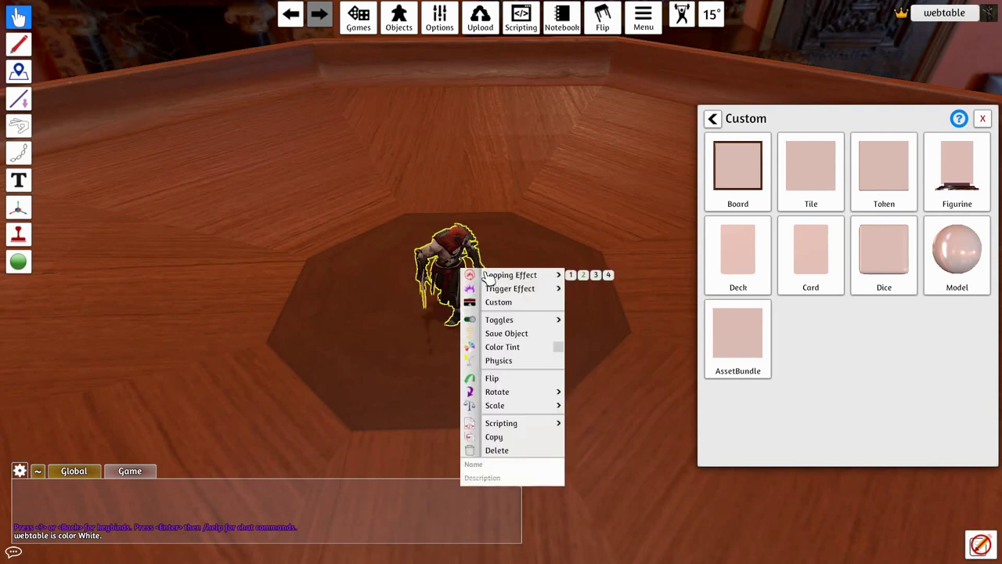
{"action": "left_click", "coordinate": [599, 275]}
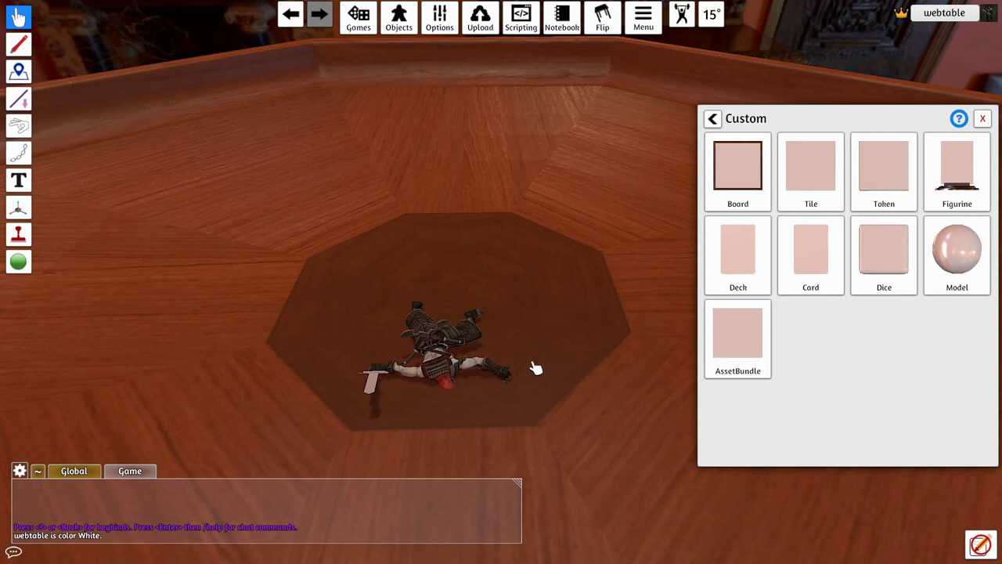
{"action": "right_click", "coordinate": [451, 339]}
{"action": "right_click", "coordinate": [453, 323]}
{"action": "mouse_move", "coordinate": [537, 329]}
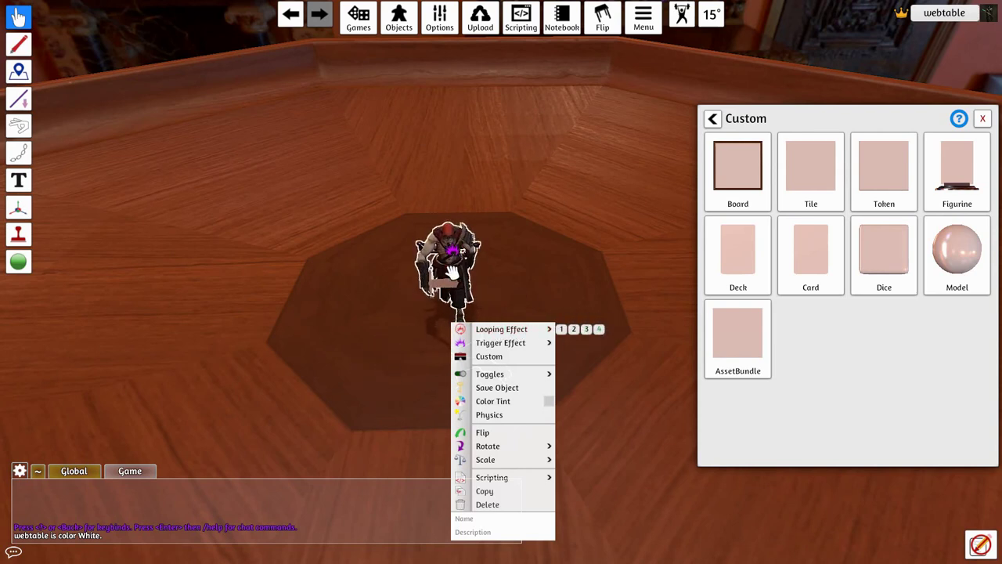
{"action": "mouse_move", "coordinate": [449, 270]}
{"action": "left_mouse_down"}
{"action": "mouse_move", "coordinate": [447, 226]}
{"action": "mouse_move", "coordinate": [420, 207]}
{"action": "mouse_move", "coordinate": [407, 226]}
{"action": "mouse_move", "coordinate": [441, 273]}
{"action": "mouse_move", "coordinate": [443, 253]}
{"action": "left_mouse_up"}
Step: Set the figurine back to looping effect 2 and fire trigger effect 1, Bob Attack
{"action": "right_click", "coordinate": [456, 263]}
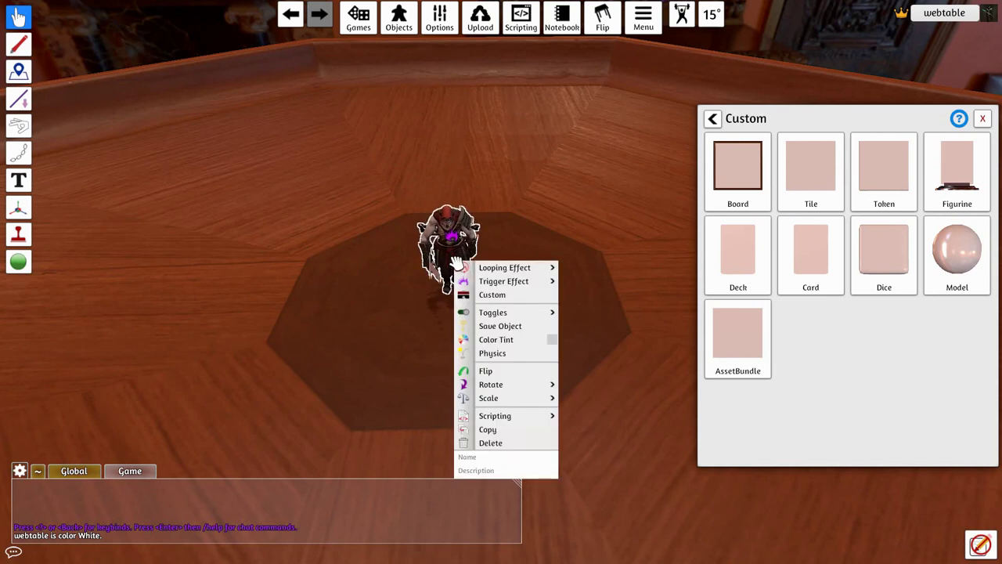
{"action": "left_click", "coordinate": [579, 268]}
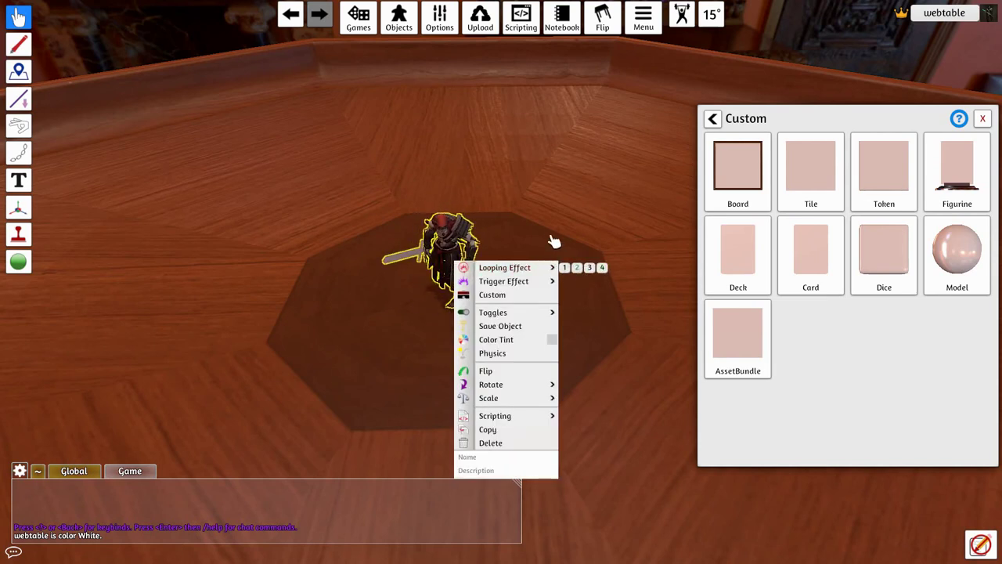
{"action": "right_click", "coordinate": [468, 245]}
{"action": "mouse_move", "coordinate": [559, 264]}
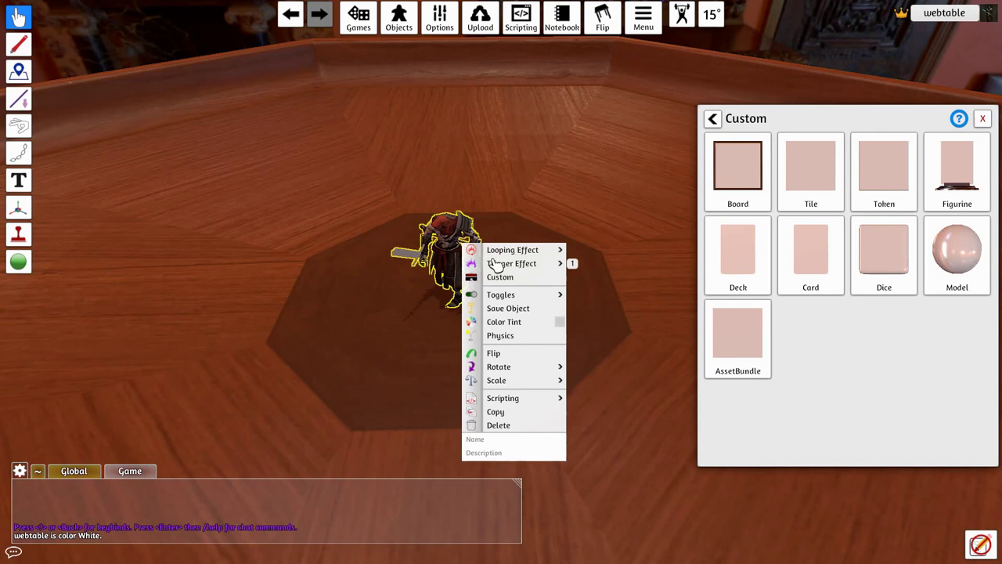
{"action": "left_click", "coordinate": [574, 267]}
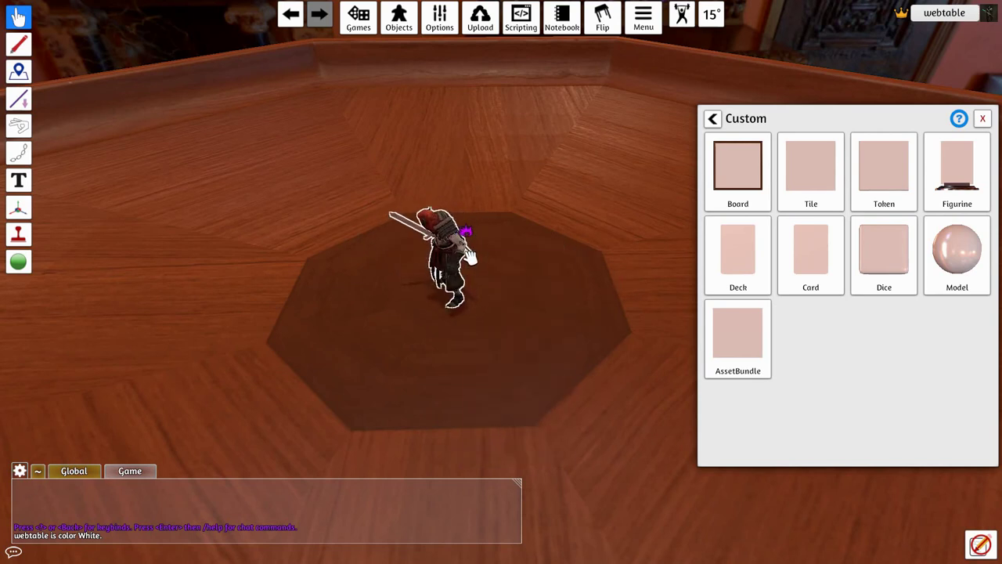
Step: Switch the figurine to looping effect 1 and fire the Bob Attack trigger effect from that state
{"action": "right_click", "coordinate": [469, 257]}
{"action": "mouse_move", "coordinate": [567, 276]}
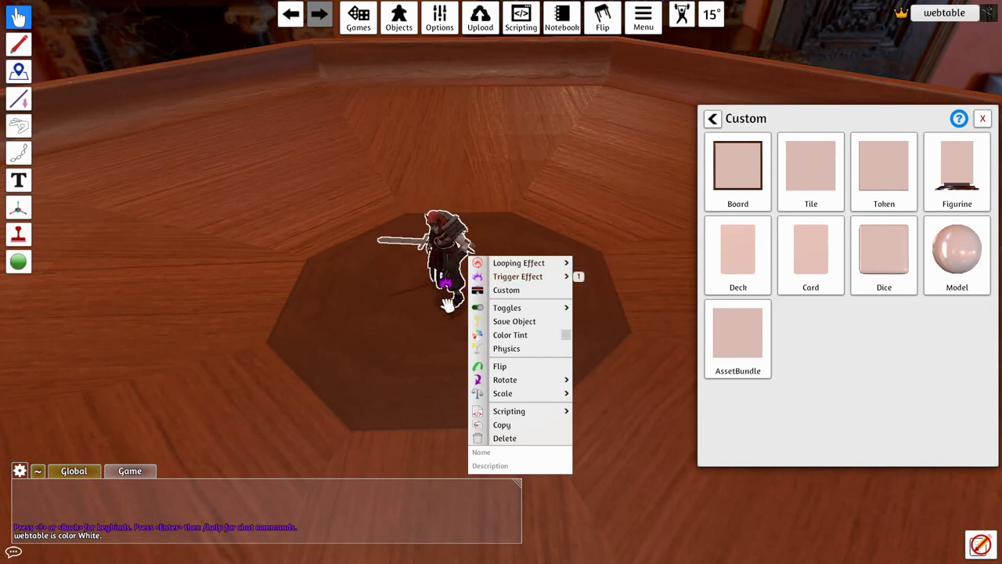
{"action": "left_click", "coordinate": [579, 263]}
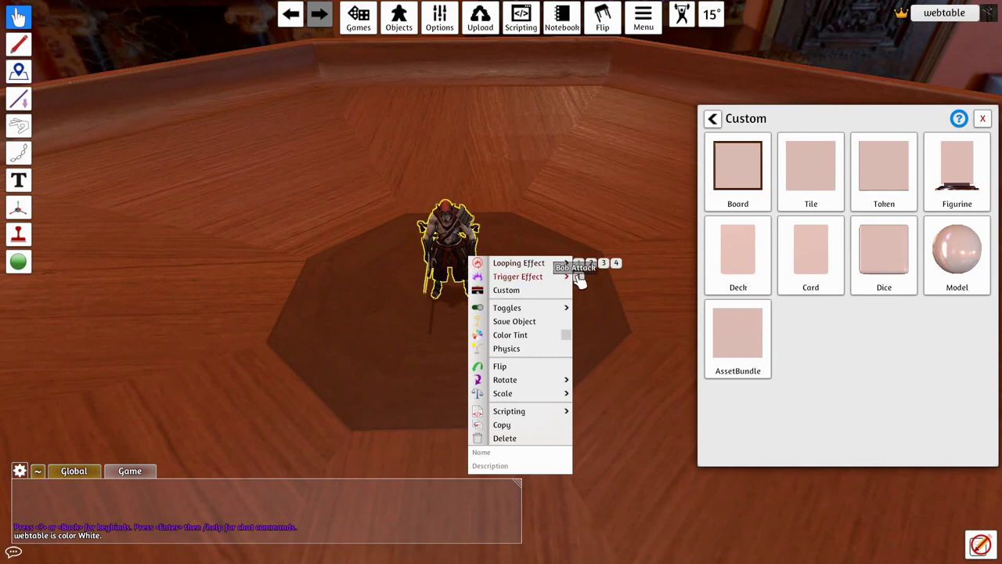
{"action": "left_click", "coordinate": [579, 278]}
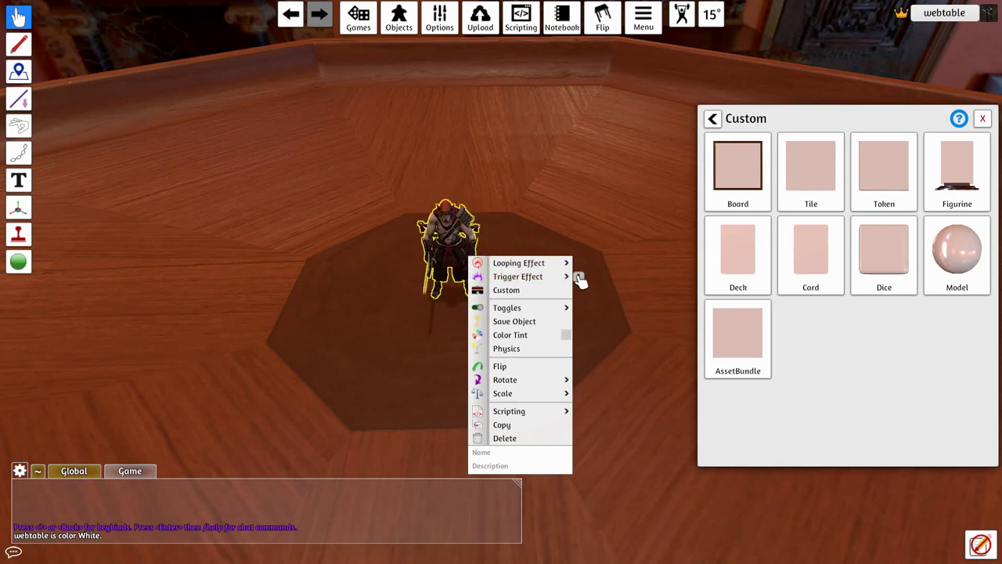
{"action": "left_click", "coordinate": [528, 235]}
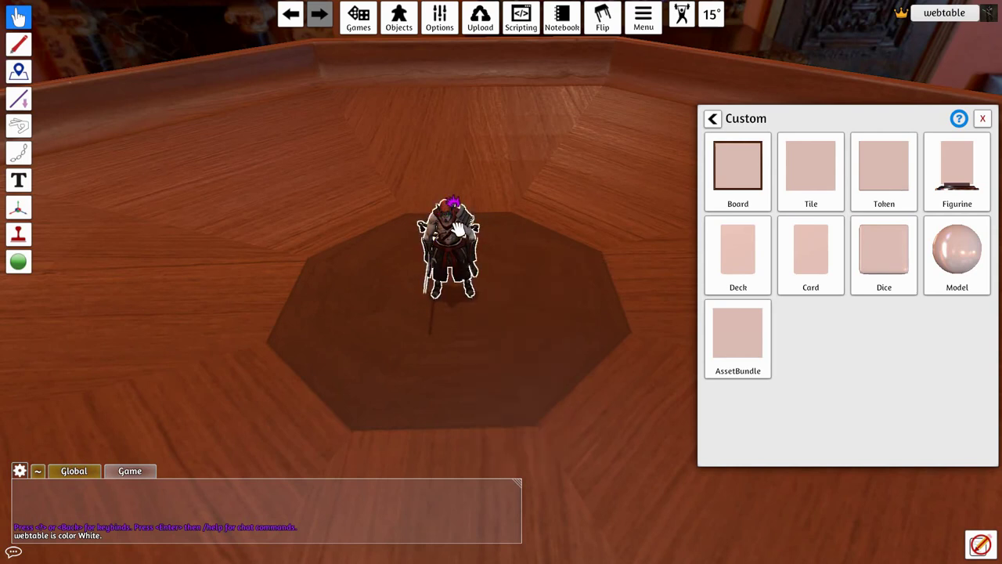
Step: Check the figurine's list of looping effects, including Bob Walk, and pick the figurine up briefly
{"action": "right_click", "coordinate": [458, 228]}
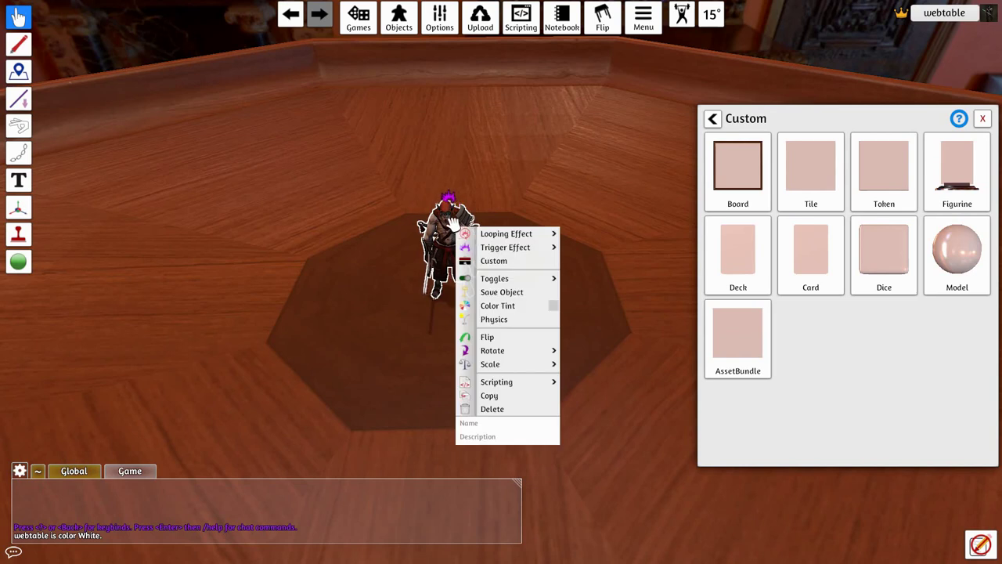
{"action": "mouse_move", "coordinate": [519, 233]}
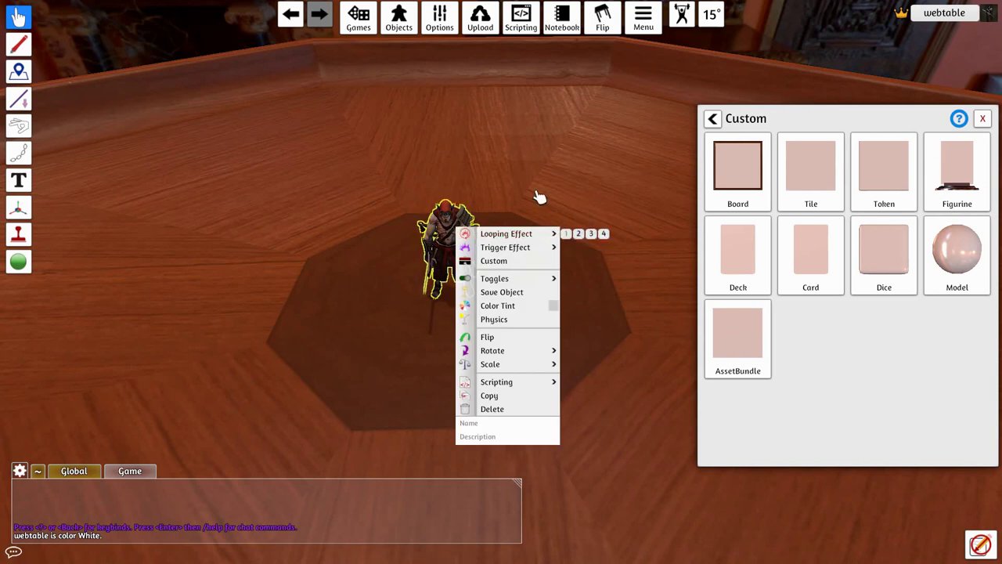
{"action": "left_click", "coordinate": [539, 198]}
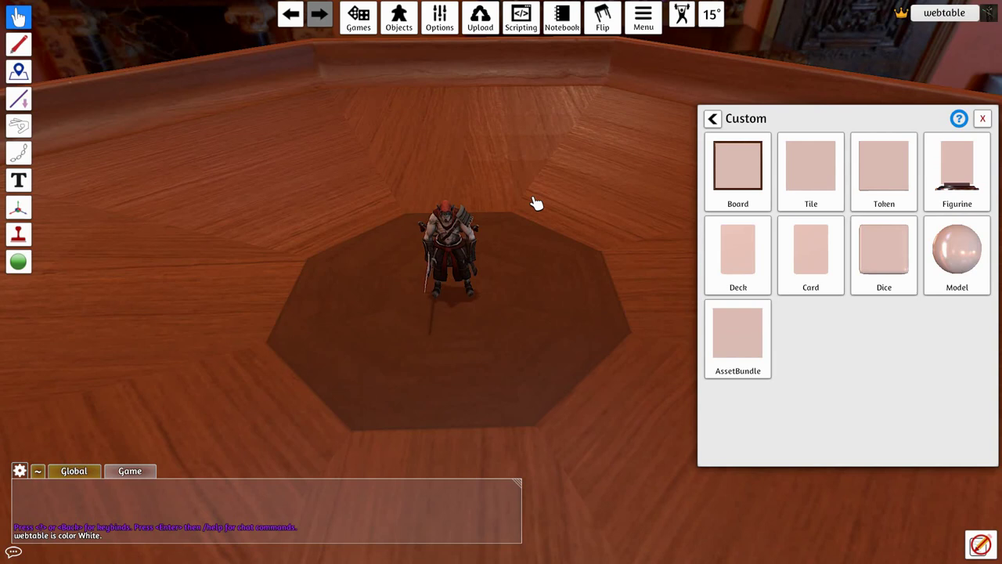
{"action": "right_click", "coordinate": [451, 231]}
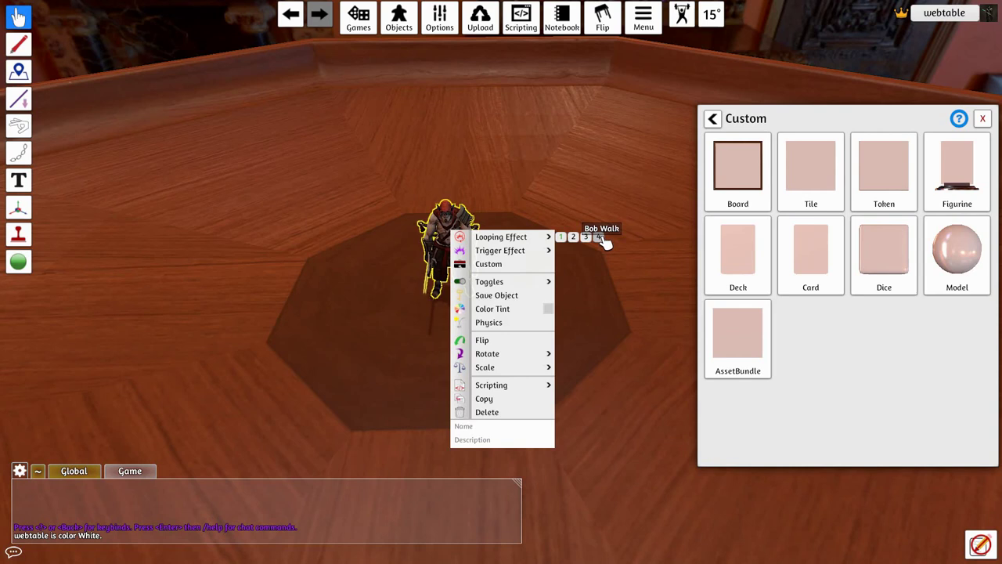
{"action": "left_click", "coordinate": [570, 195]}
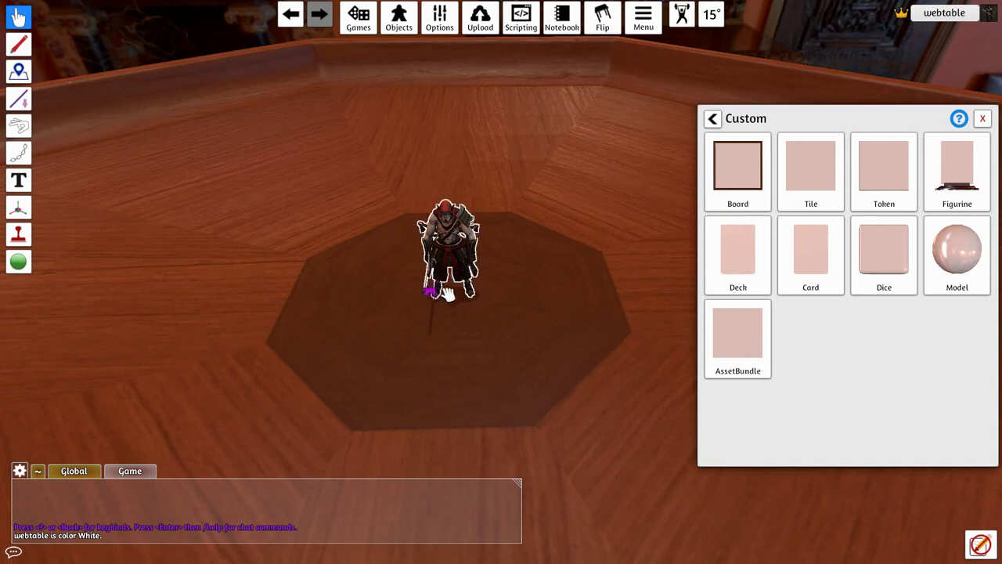
{"action": "left_click_drag", "start_coordinate": [445, 217], "coordinate": [450, 251]}
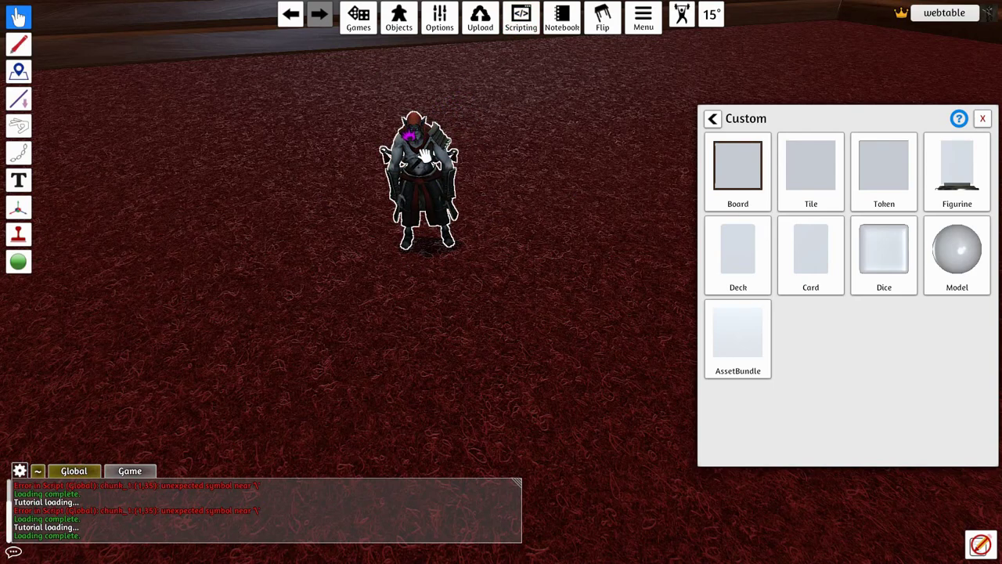
Step: Save and run the global Lua script that plays looping effect 3 on pick-up and 0 on drop, and close the editor
{"action": "left_click", "coordinate": [518, 27]}
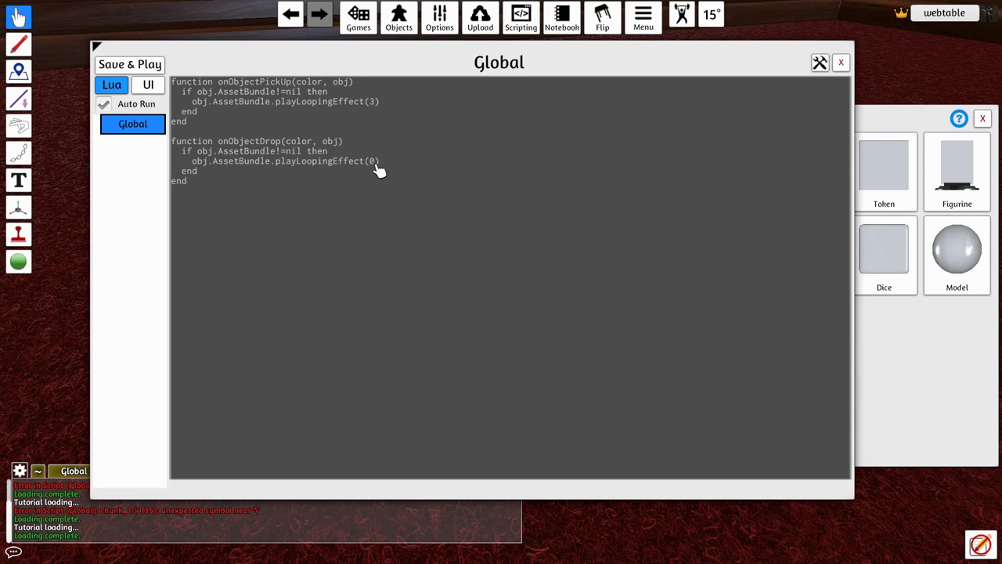
{"action": "left_click", "coordinate": [131, 65]}
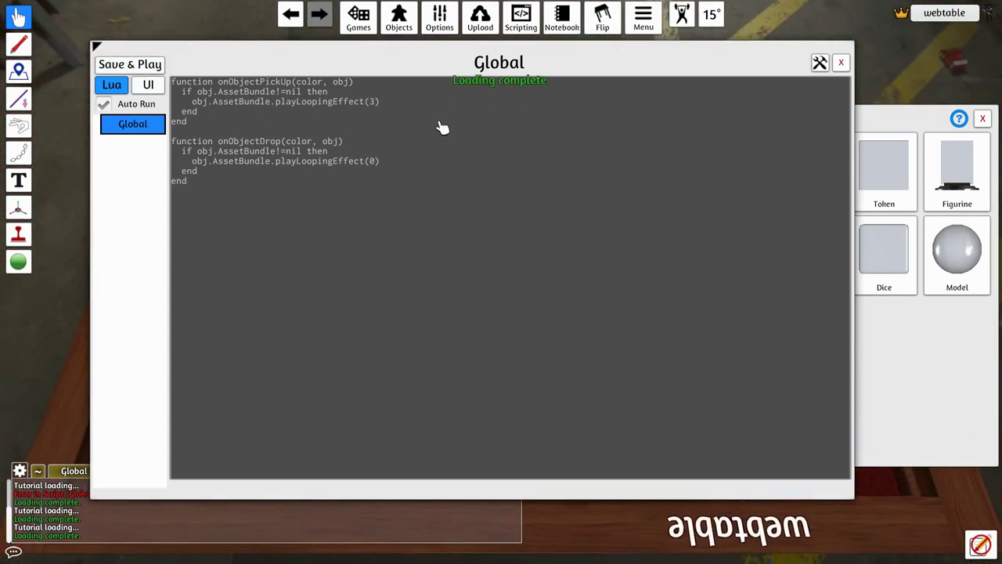
{"action": "left_click", "coordinate": [841, 63]}
Step: Pick up and drop the Bob figurine on the table to test the scripted looping effects
{"action": "mouse_move", "coordinate": [512, 250]}
{"action": "left_mouse_down"}
{"action": "mouse_move", "coordinate": [506, 233]}
{"action": "mouse_move", "coordinate": [503, 242]}
{"action": "left_mouse_up"}
{"action": "scroll", "coordinate": [501, 236], "scroll_direction": "up", "scroll_amount": 2}
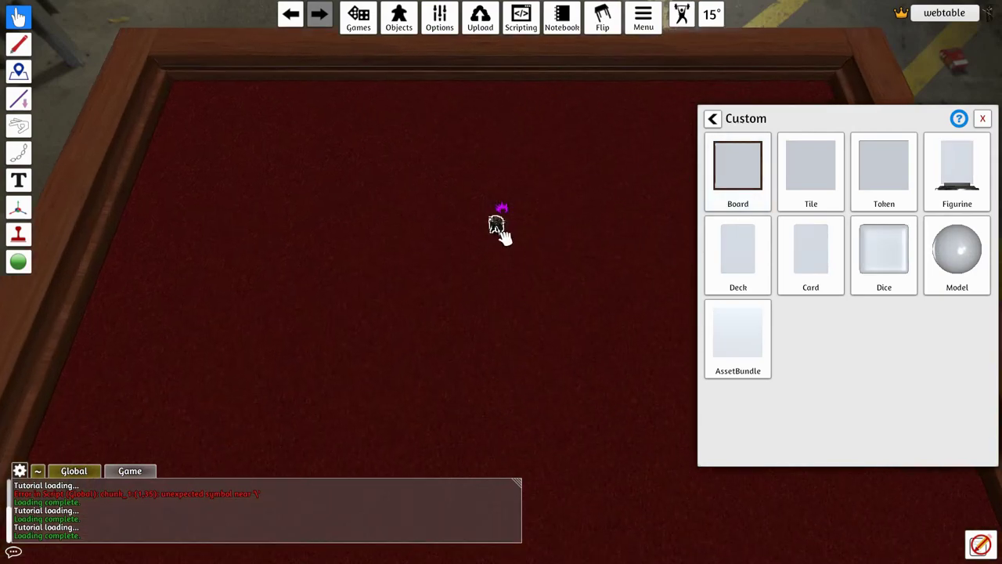
{"action": "scroll", "coordinate": [503, 242], "scroll_direction": "up", "scroll_amount": 3}
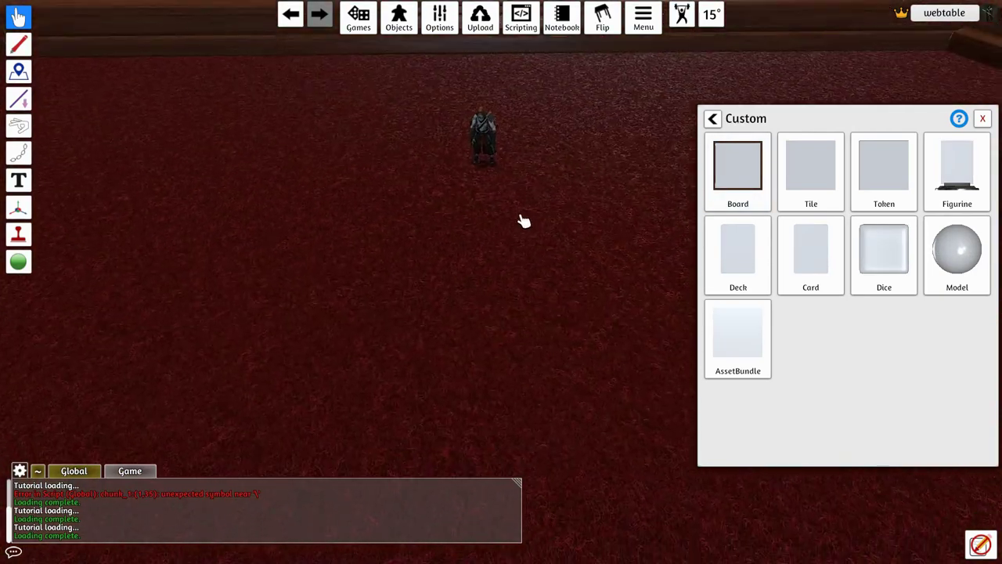
{"action": "scroll", "coordinate": [520, 231], "scroll_direction": "up", "scroll_amount": 3}
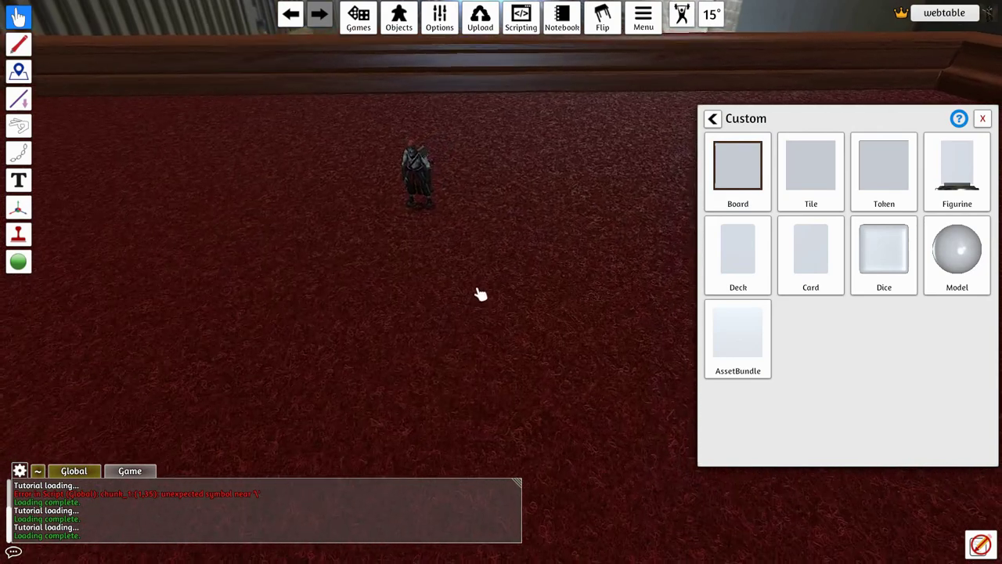
{"action": "left_click_drag", "start_coordinate": [419, 182], "coordinate": [436, 195]}
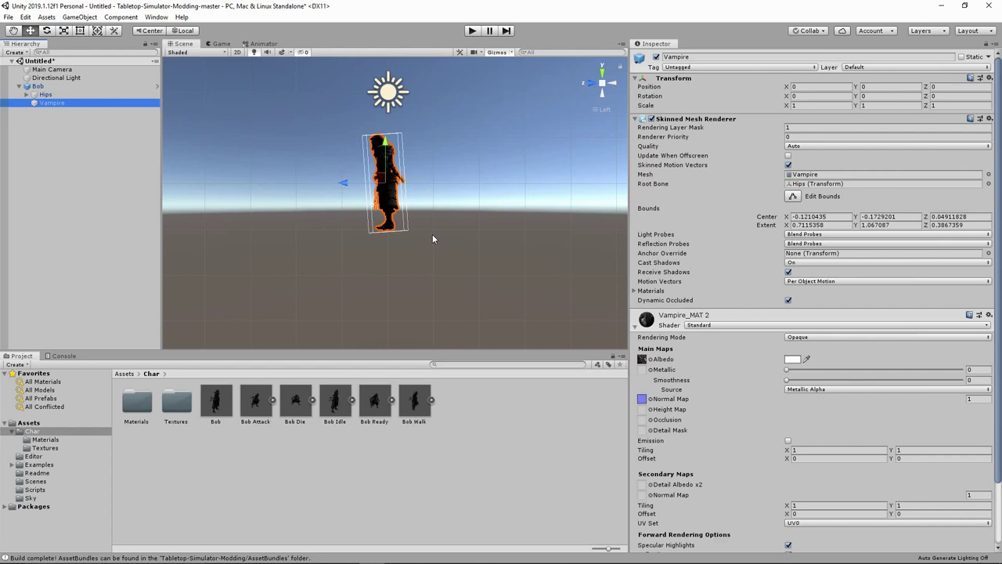
Step: Switch to File Explorer, import sword.obj from the H: drive's Temp folder into the Unity project's Char folder, and minimize the Explorer window
{"action": "right_click_drag", "start_coordinate": [432, 238], "coordinate": [432, 234], "text": "alt"}
{"action": "left_click", "coordinate": [507, 422]}
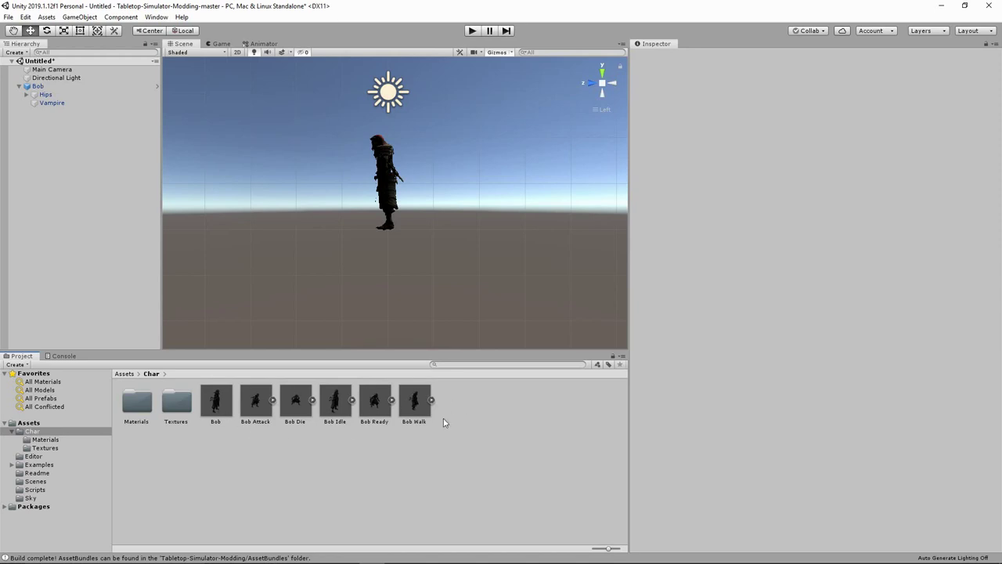
{"action": "key", "text": "alt+Tab"}
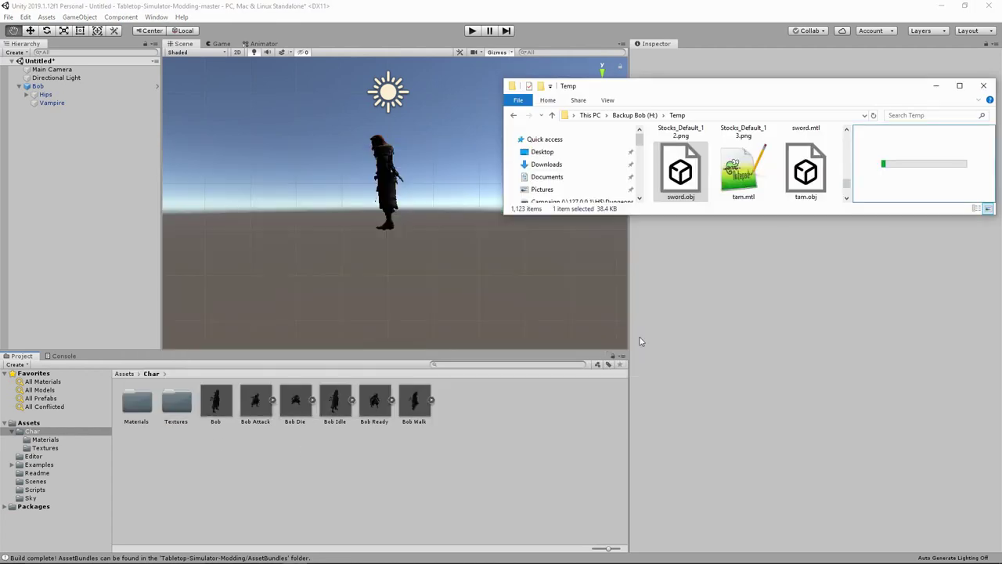
{"action": "left_click_drag", "start_coordinate": [683, 188], "coordinate": [494, 417]}
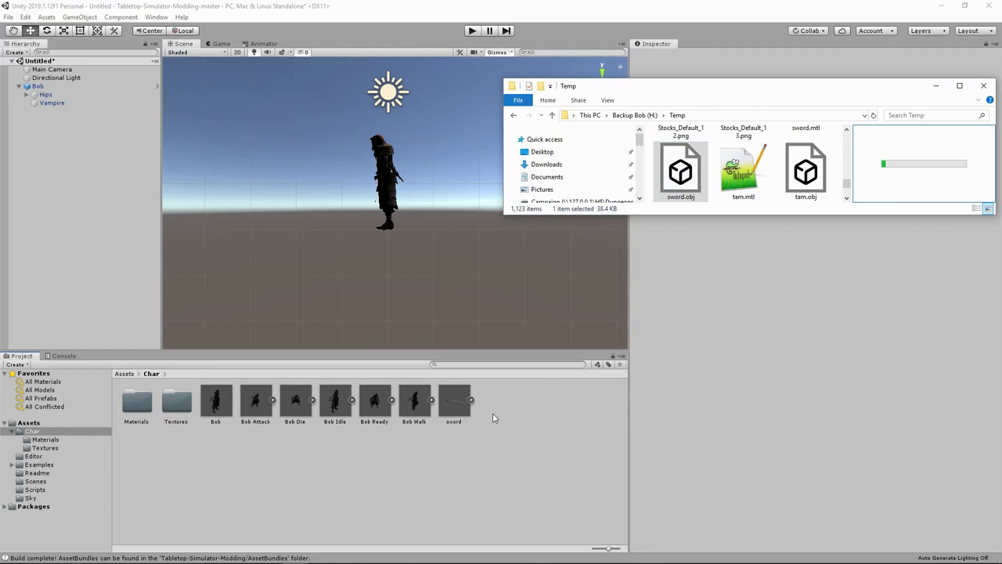
{"action": "left_click", "coordinate": [936, 86]}
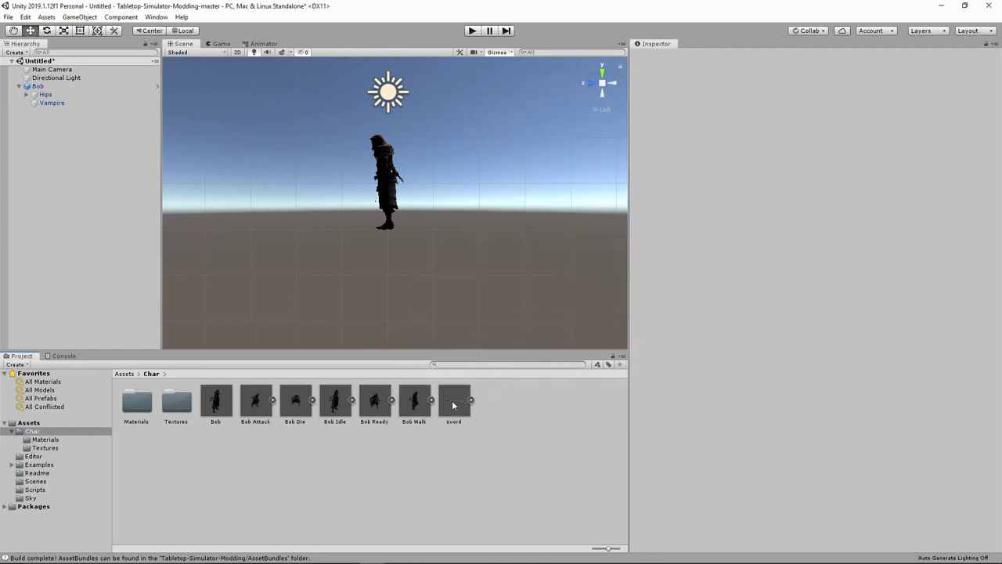
Step: Place the sword model in the scene beside Bob, at about X -1.58, Y 1.01, Z 0.64
{"action": "left_click_drag", "start_coordinate": [439, 361], "coordinate": [360, 191]}
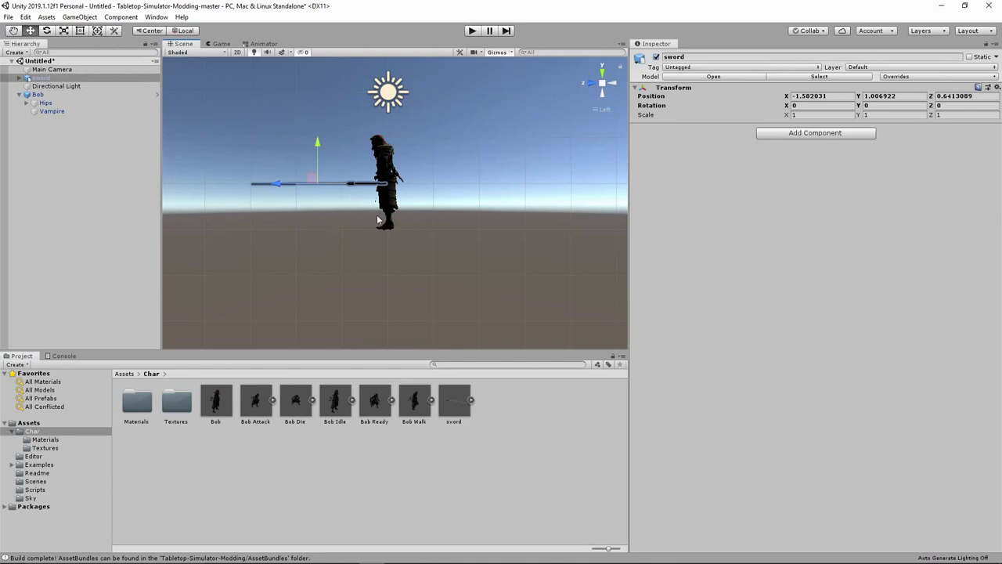
{"action": "middle_click_drag", "start_coordinate": [441, 198], "coordinate": [428, 241]}
{"action": "left_click_drag", "start_coordinate": [427, 241], "coordinate": [555, 266], "text": "alt"}
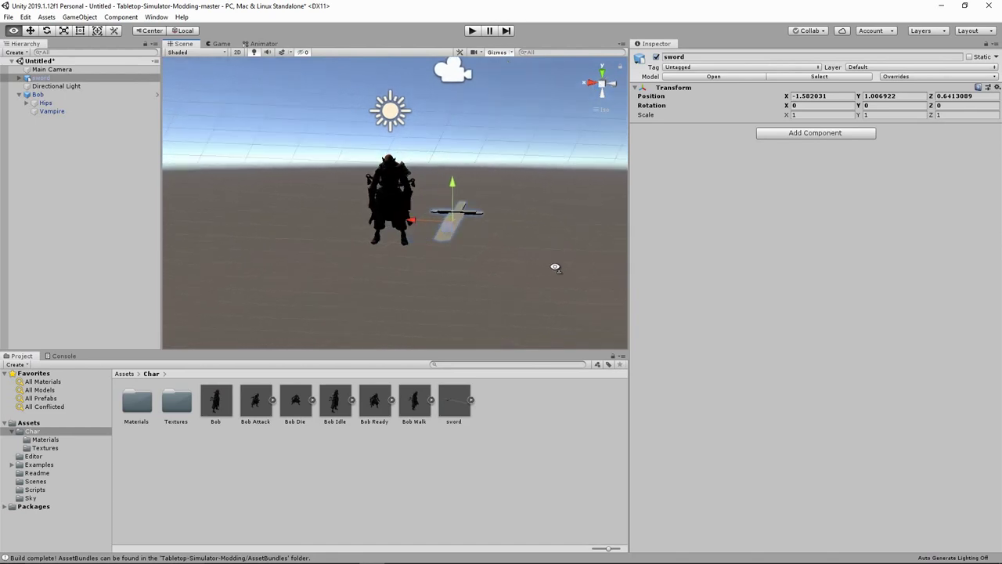
{"action": "middle_click_drag", "start_coordinate": [519, 244], "coordinate": [527, 224]}
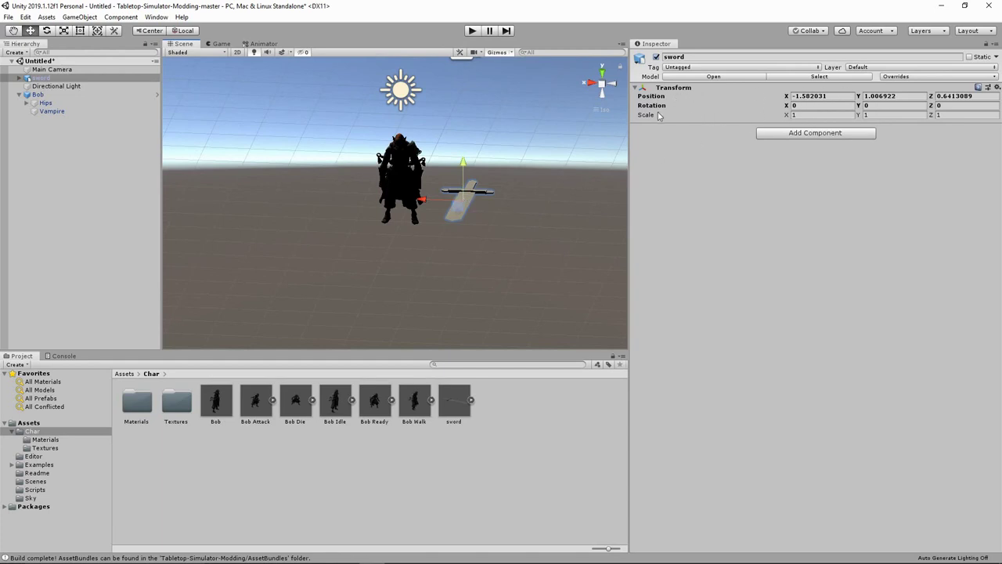
Step: Set the sword's scale to 0.5 on the X, Y and Z axes
{"action": "left_click", "coordinate": [805, 115]}
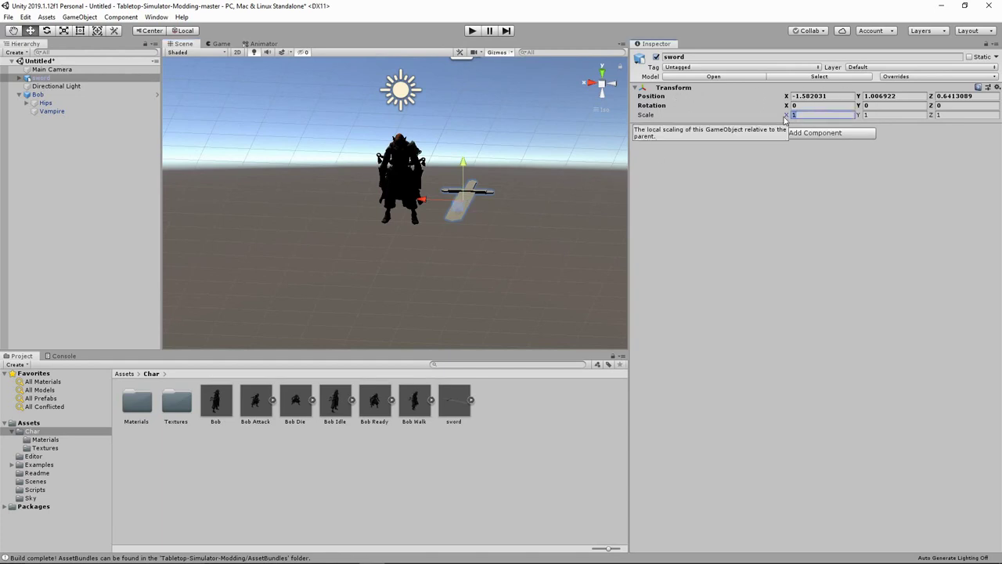
{"action": "type", "text": "0.4"}
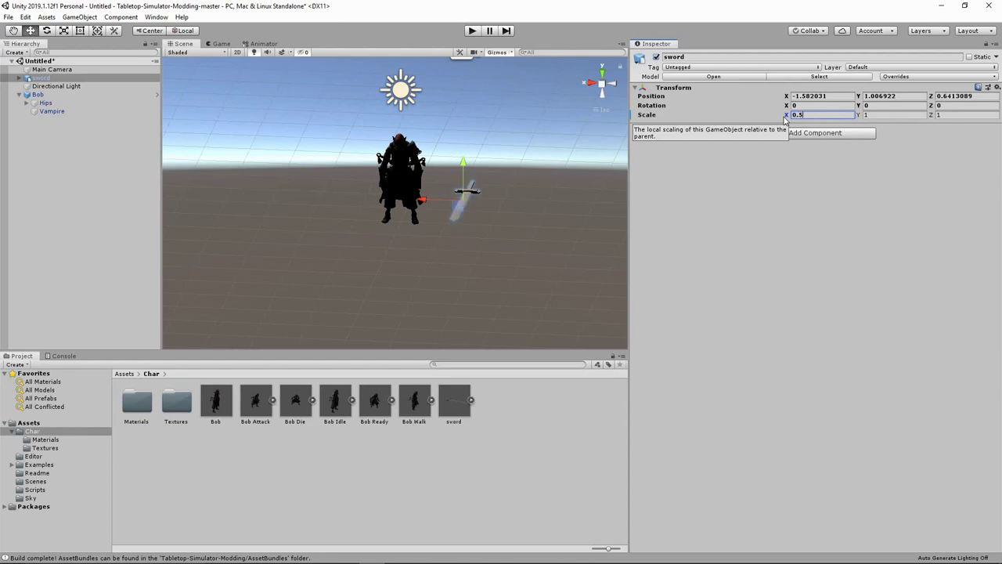
{"action": "key", "text": "BackSpace"}
{"action": "type", "text": "5"}
{"action": "key", "text": "Tab"}
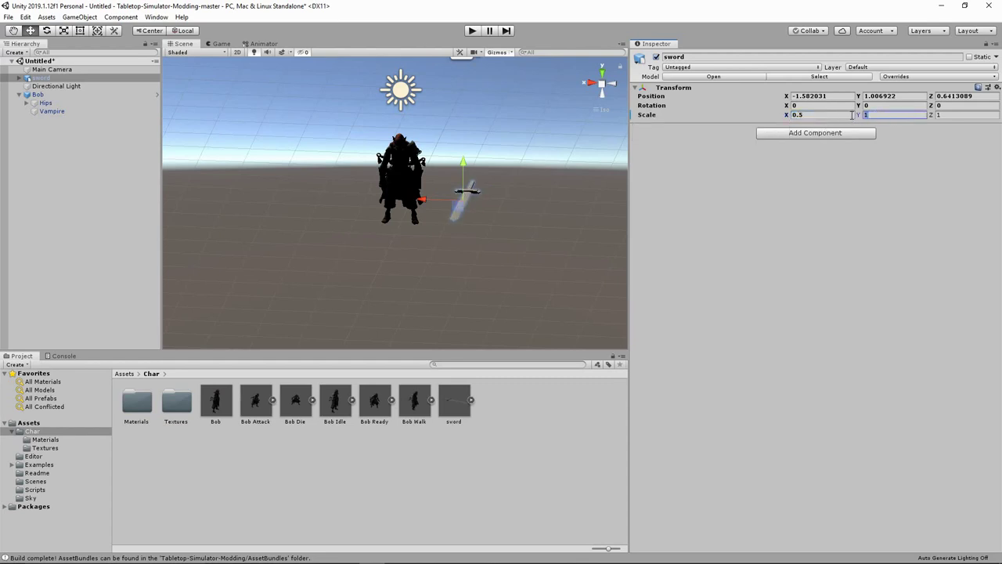
{"action": "type", "text": "0.5"}
{"action": "key", "text": "Tab"}
{"action": "type", "text": "0.5"}
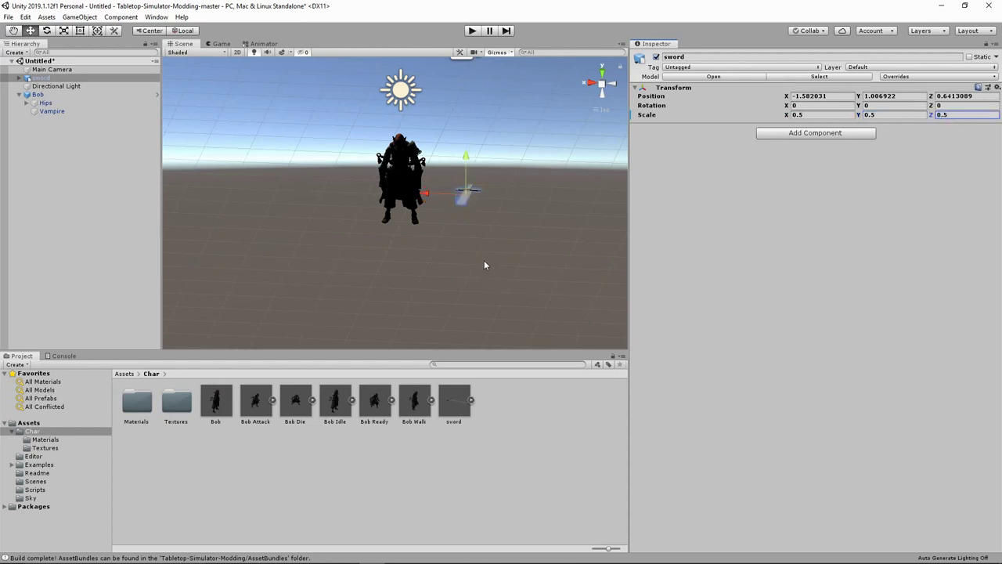
Step: Move the sword along the X axis to about 0.3, in front of Bob's right hand
{"action": "scroll", "coordinate": [484, 266], "scroll_direction": "up", "scroll_amount": 5}
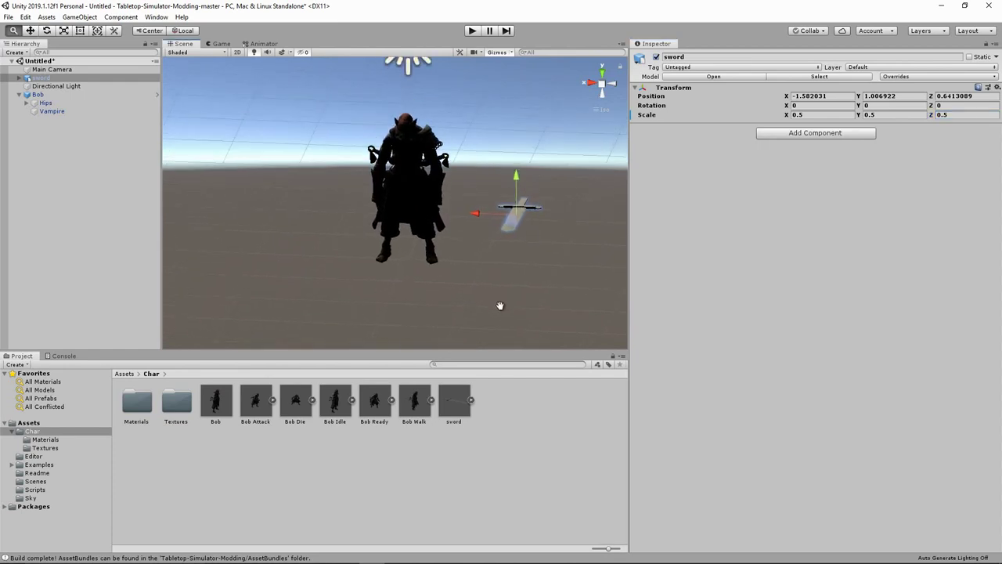
{"action": "middle_click_drag", "start_coordinate": [500, 306], "coordinate": [493, 329]}
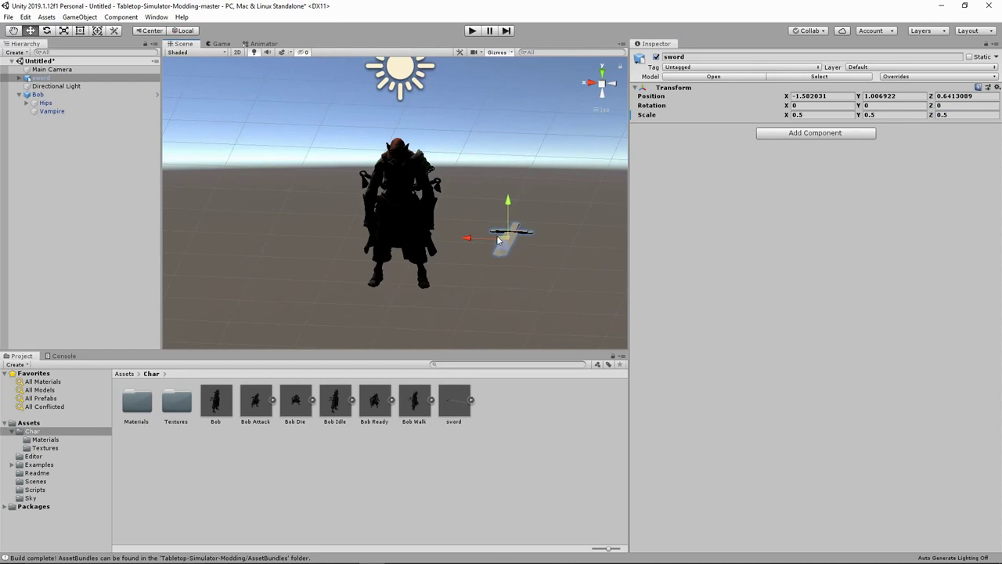
{"action": "left_click_drag", "start_coordinate": [474, 239], "coordinate": [328, 266]}
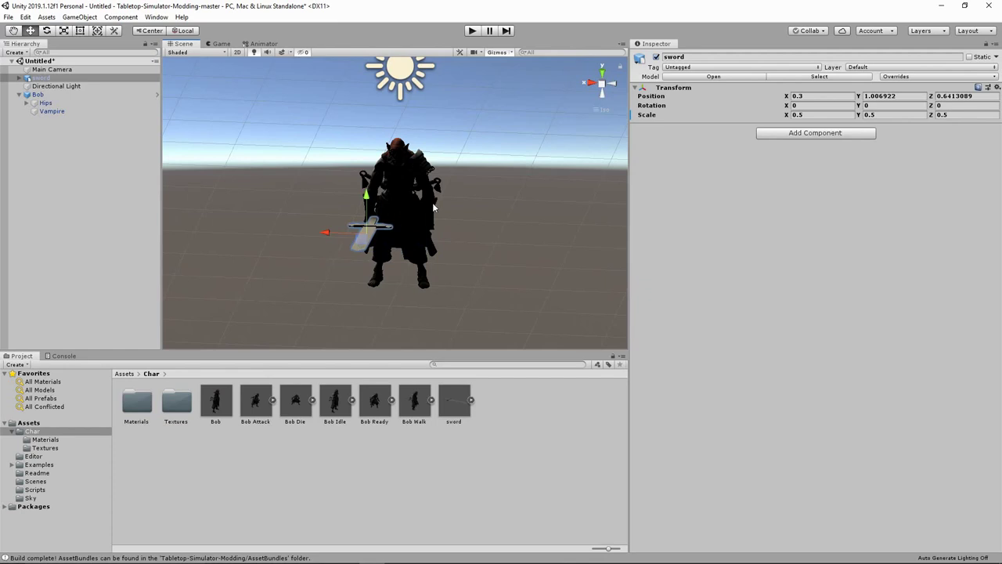
Step: Rotate the sword about its Z axis to about 94.7 degrees so its crossguard stands upright
{"action": "middle_click_drag", "start_coordinate": [483, 206], "coordinate": [457, 243]}
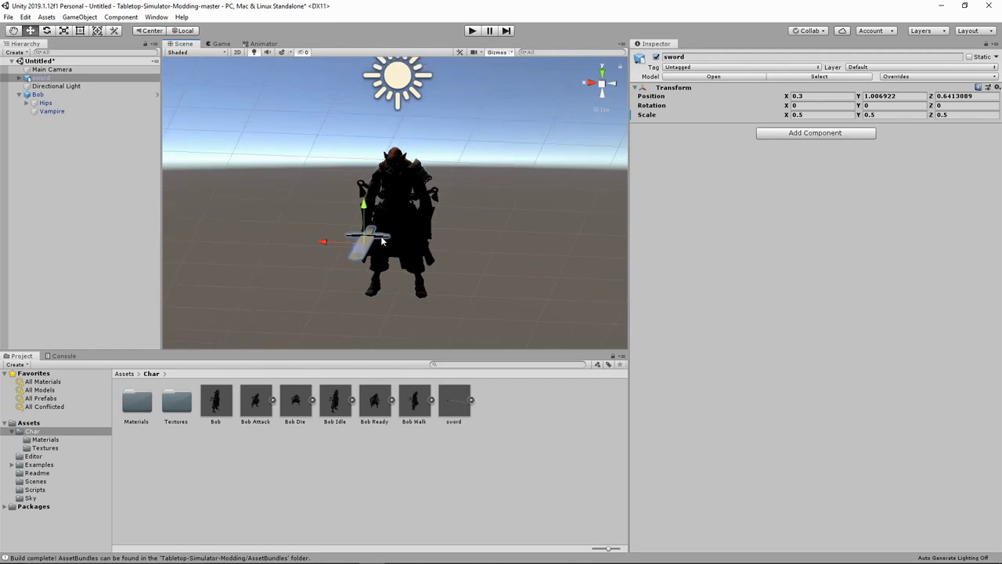
{"action": "key", "text": "e"}
{"action": "left_click_drag", "start_coordinate": [382, 210], "coordinate": [429, 312]}
{"action": "left_click_drag", "start_coordinate": [383, 209], "coordinate": [416, 249]}
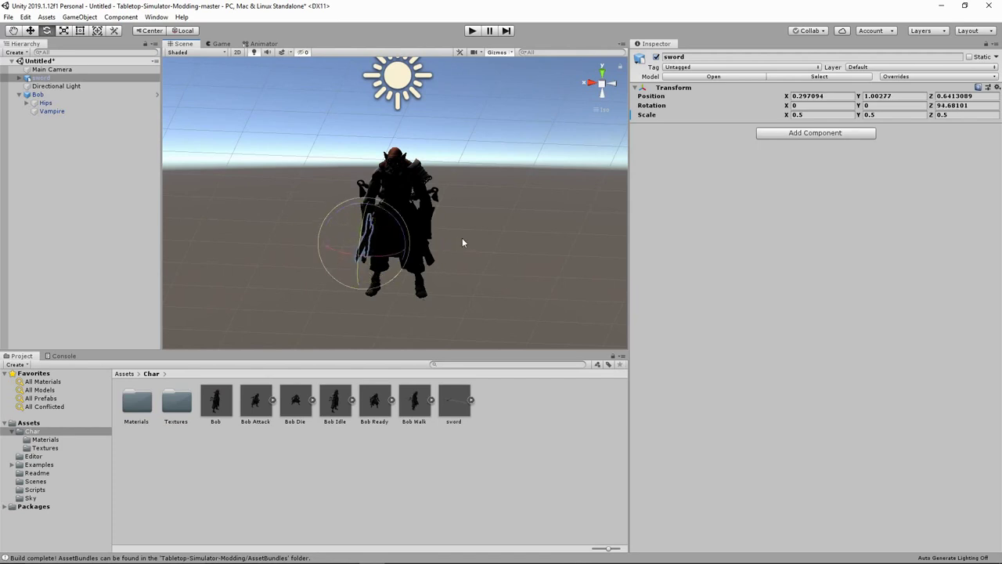
Step: From a side view, bring the sword's handle back and down to Bob's hand, at about X 0.309, Y 0.862, Z 0.257
{"action": "left_click", "coordinate": [600, 90]}
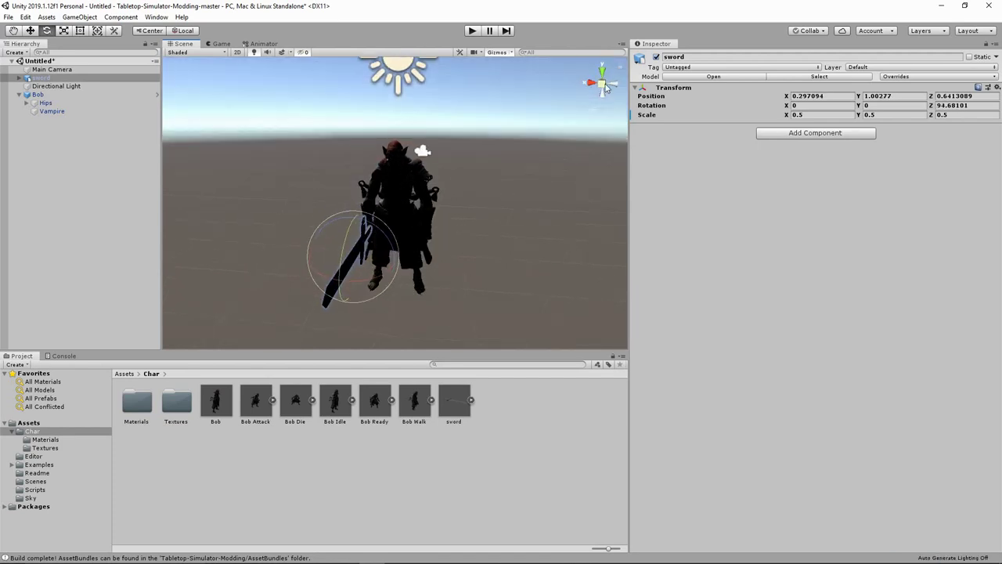
{"action": "left_click", "coordinate": [612, 86]}
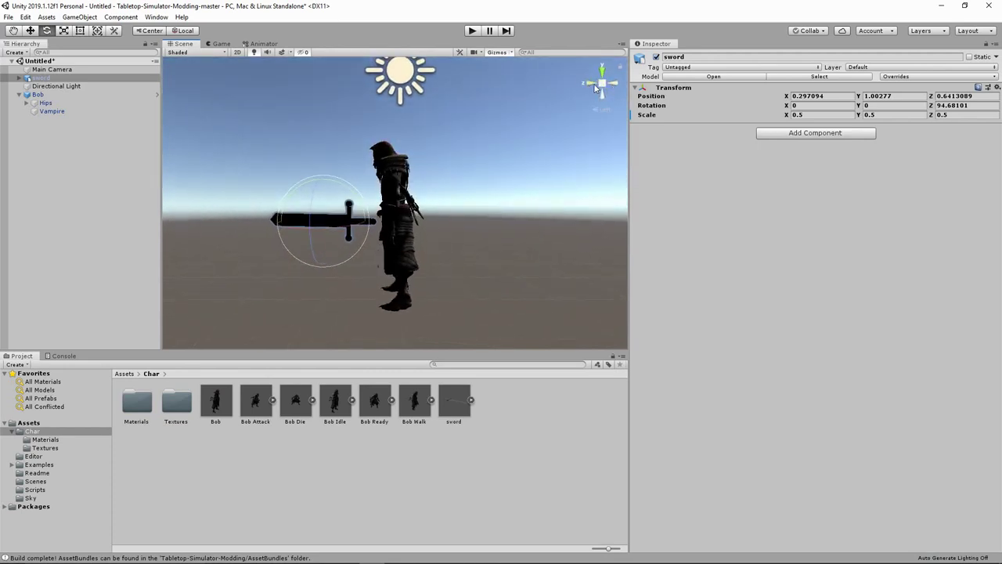
{"action": "left_click", "coordinate": [592, 83]}
{"action": "left_click", "coordinate": [588, 86]}
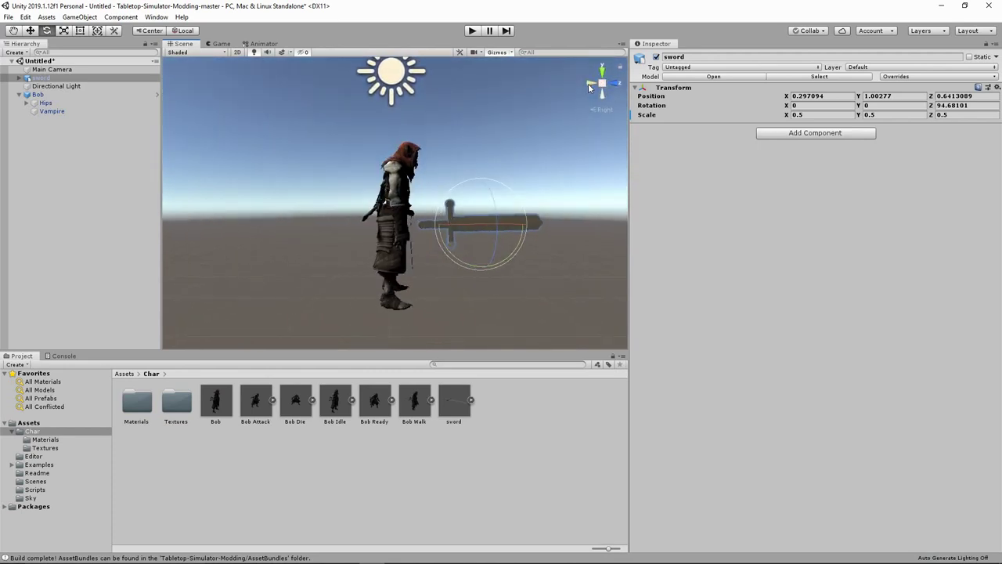
{"action": "key", "text": "w"}
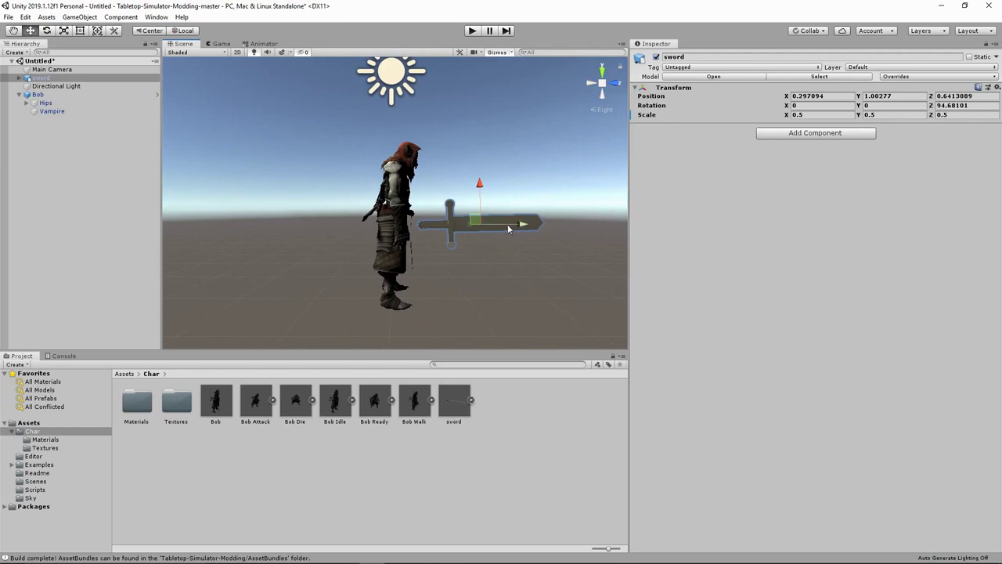
{"action": "left_click_drag", "start_coordinate": [521, 233], "coordinate": [489, 233]}
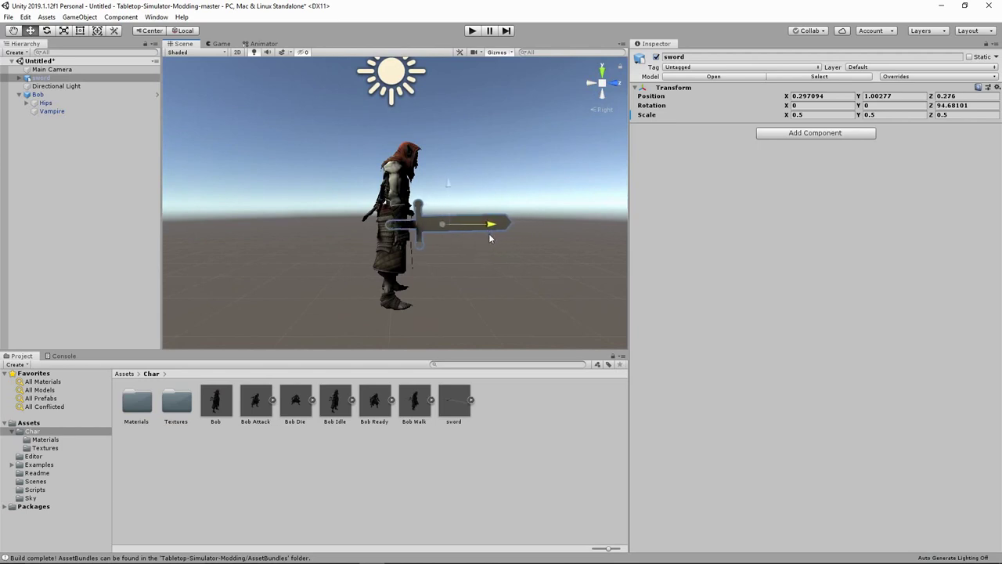
{"action": "left_click_drag", "start_coordinate": [450, 187], "coordinate": [448, 198]}
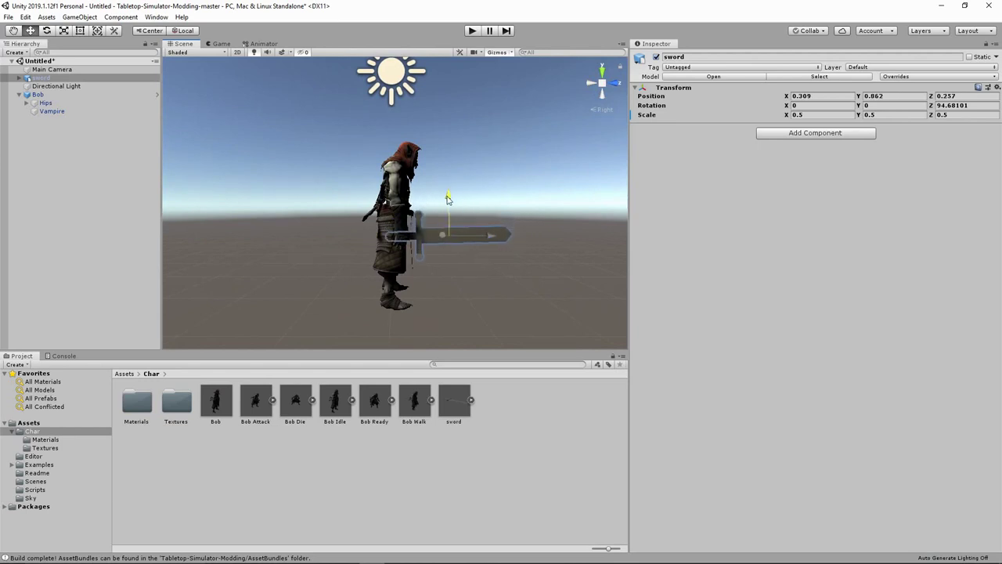
Step: Reduce the sword's scale to 0.4 on the X, Y and Z axes
{"action": "left_click", "coordinate": [807, 114]}
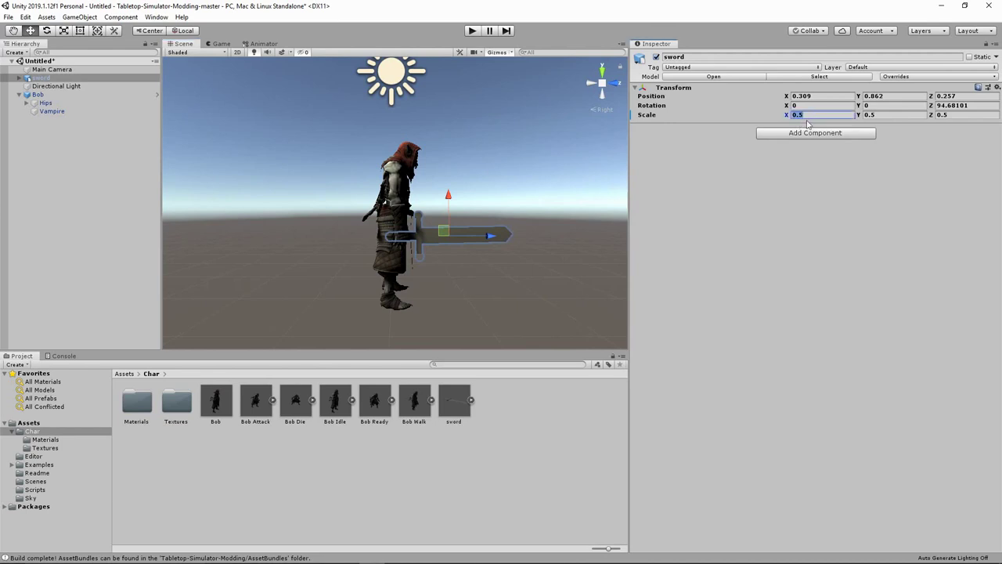
{"action": "type", "text": "0.4"}
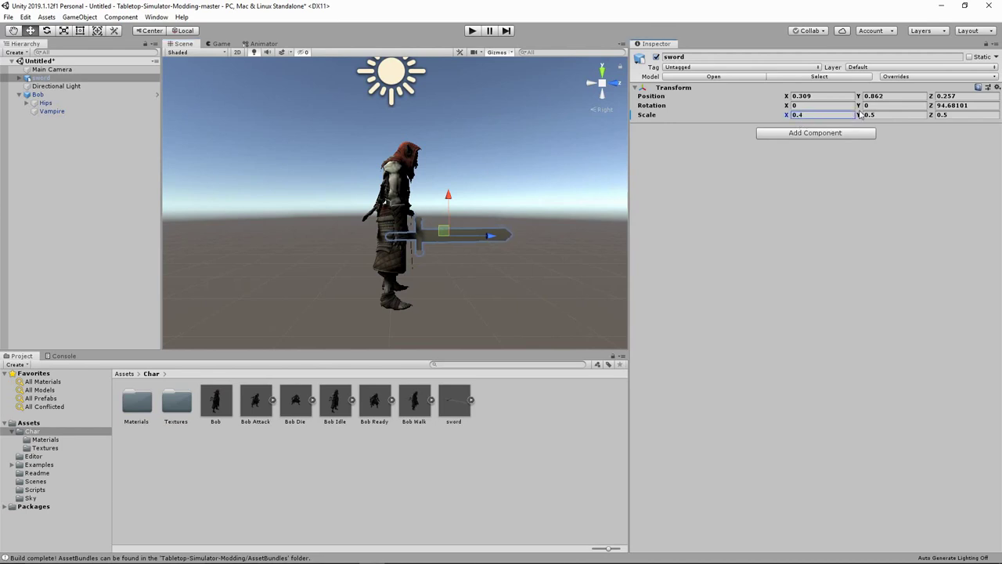
{"action": "left_click", "coordinate": [882, 114]}
{"action": "type", "text": "0.4"}
{"action": "left_click", "coordinate": [949, 116]}
{"action": "type", "text": "0.4"}
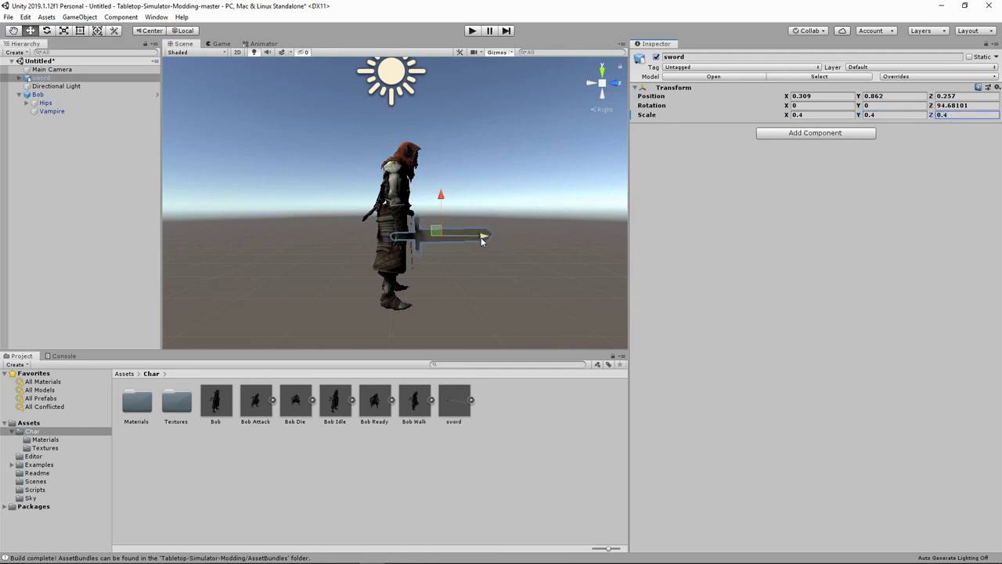
Step: Fine-tune the sword's grip position from side, back and front views to about X 0.379, Y 0.867, Z 0.213, and deselect it
{"action": "left_click_drag", "start_coordinate": [481, 241], "coordinate": [477, 240]}
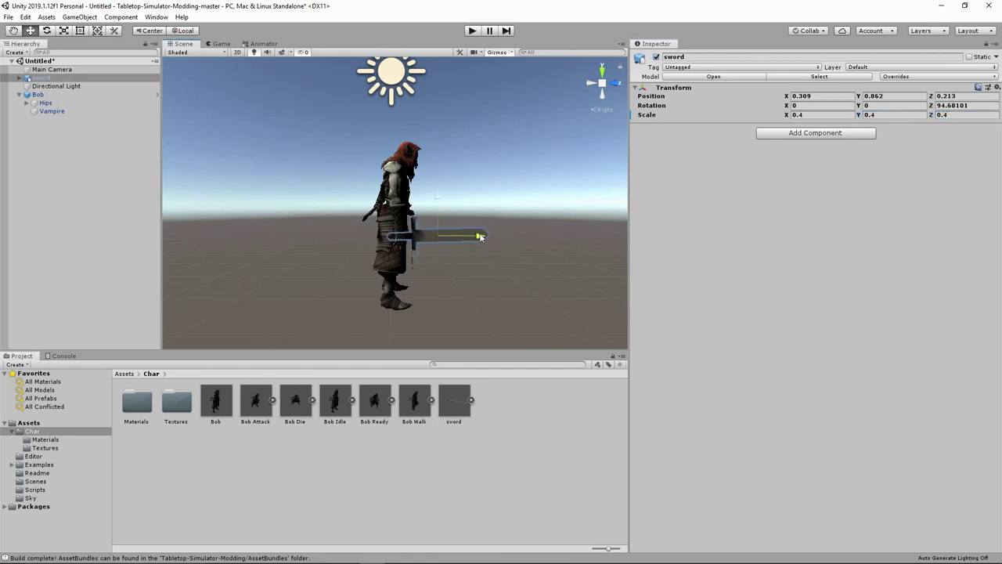
{"action": "left_click", "coordinate": [591, 84]}
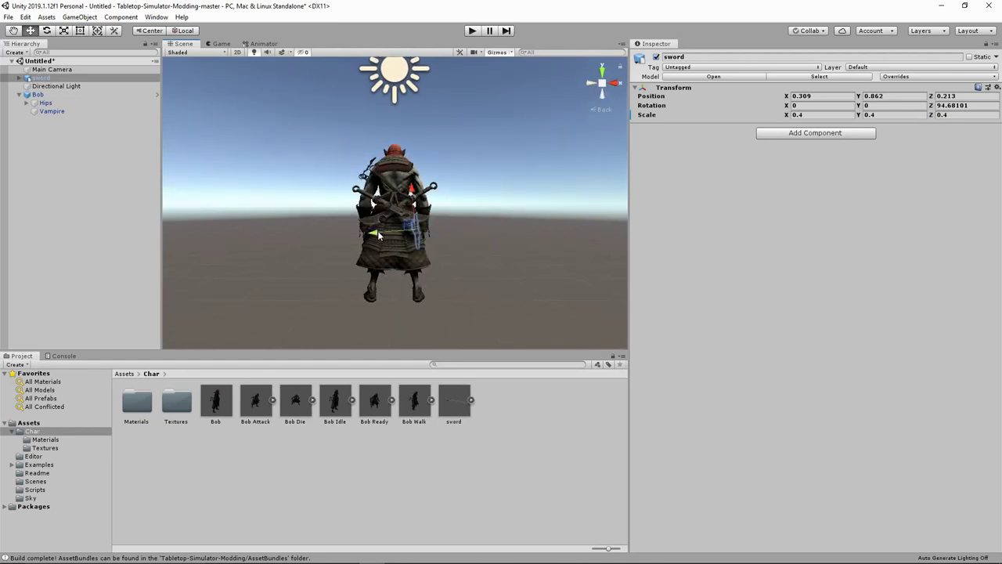
{"action": "left_click_drag", "start_coordinate": [378, 233], "coordinate": [382, 234]}
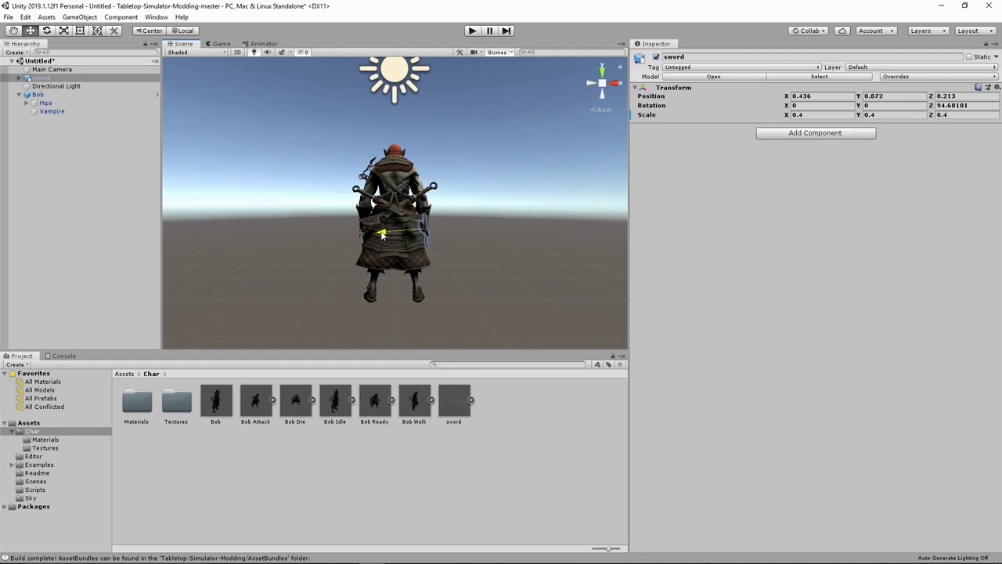
{"action": "left_click", "coordinate": [615, 84]}
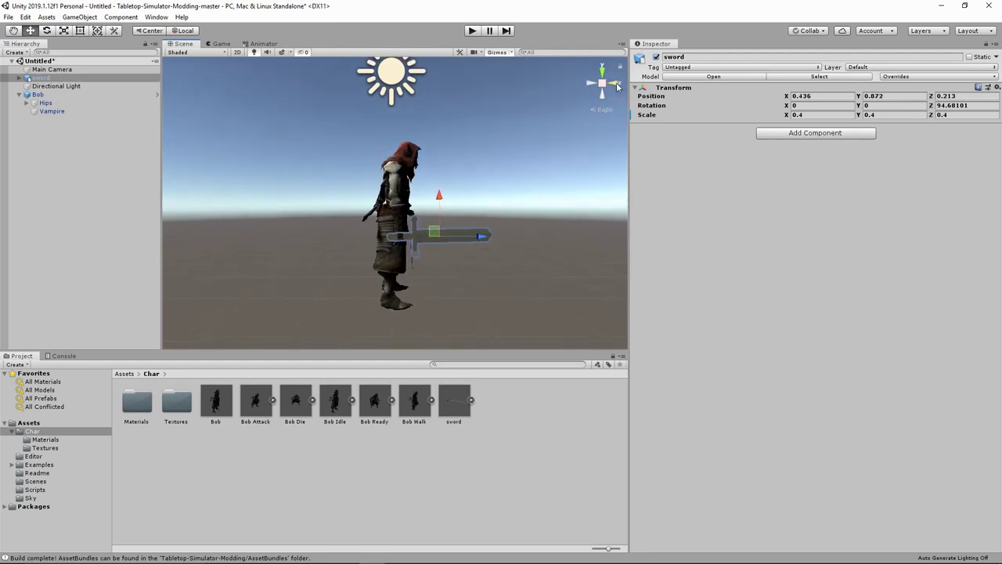
{"action": "left_click", "coordinate": [616, 85]}
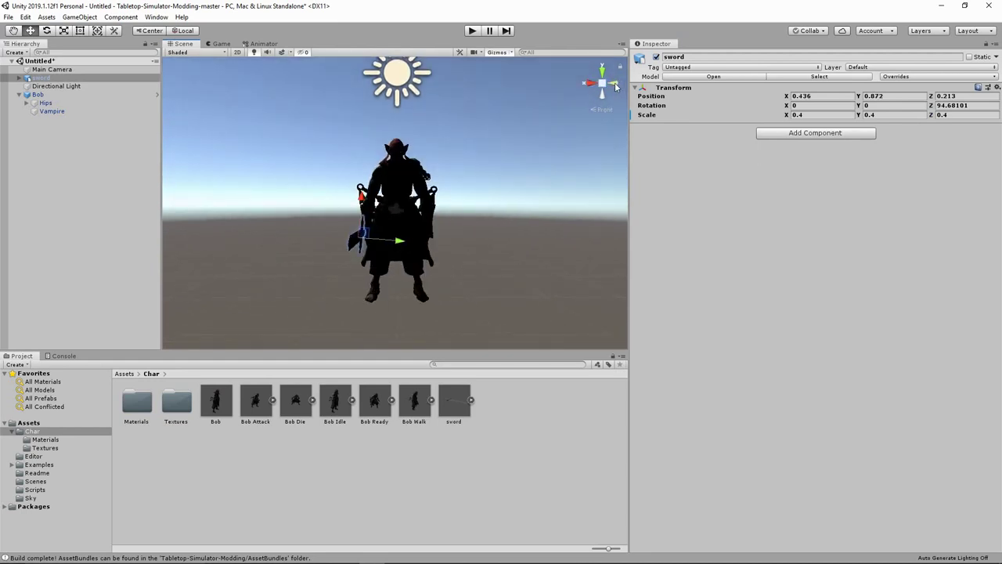
{"action": "left_click_drag", "start_coordinate": [403, 246], "coordinate": [409, 242]}
{"action": "left_click", "coordinate": [588, 86]}
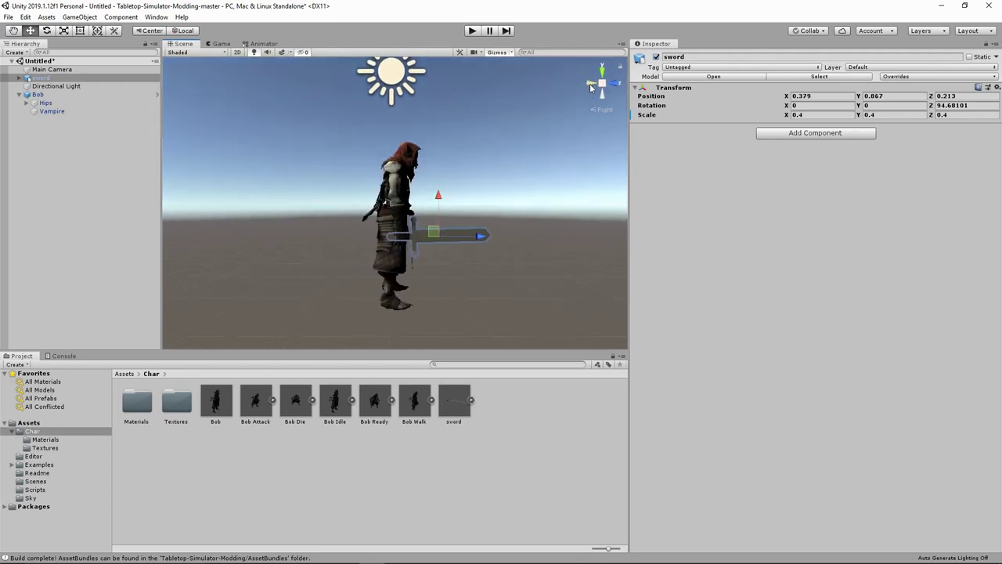
{"action": "left_click", "coordinate": [526, 218]}
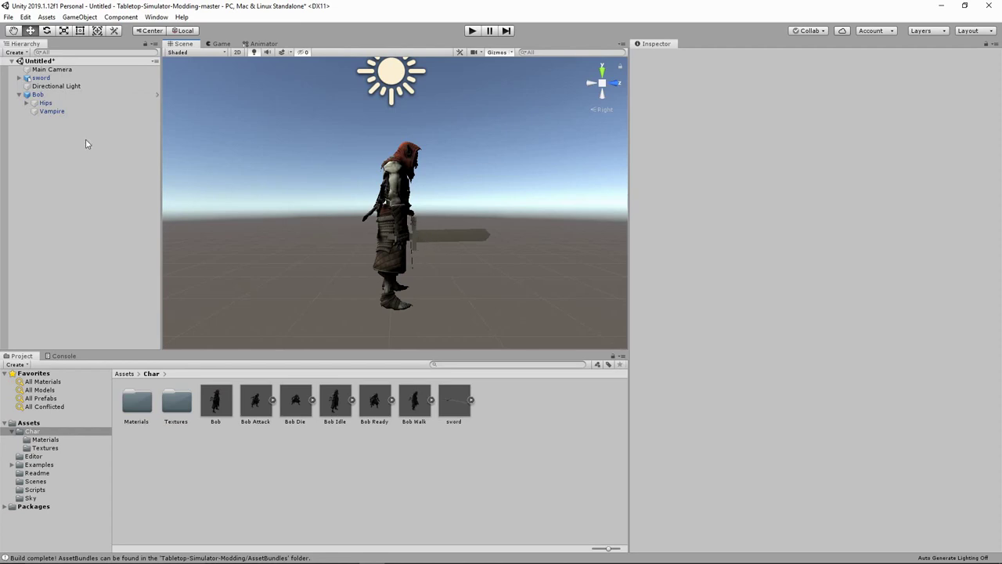
Step: Expand Bob's bone hierarchy from Hips through Spine, Spine1, Spine2, RightShoulder, RightArm and RightForeArm down to the RightHand bone
{"action": "left_click", "coordinate": [19, 95]}
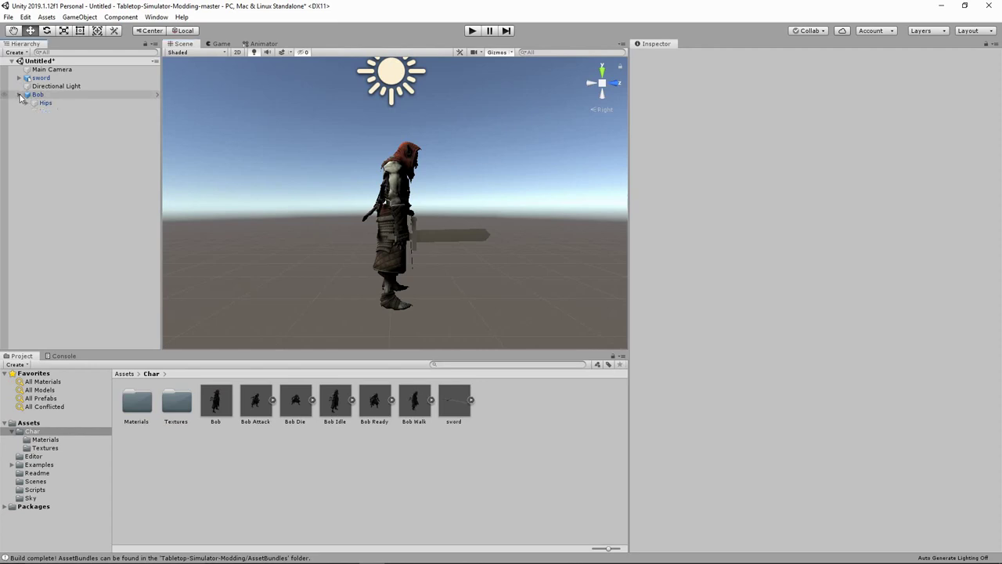
{"action": "left_click", "coordinate": [18, 95]}
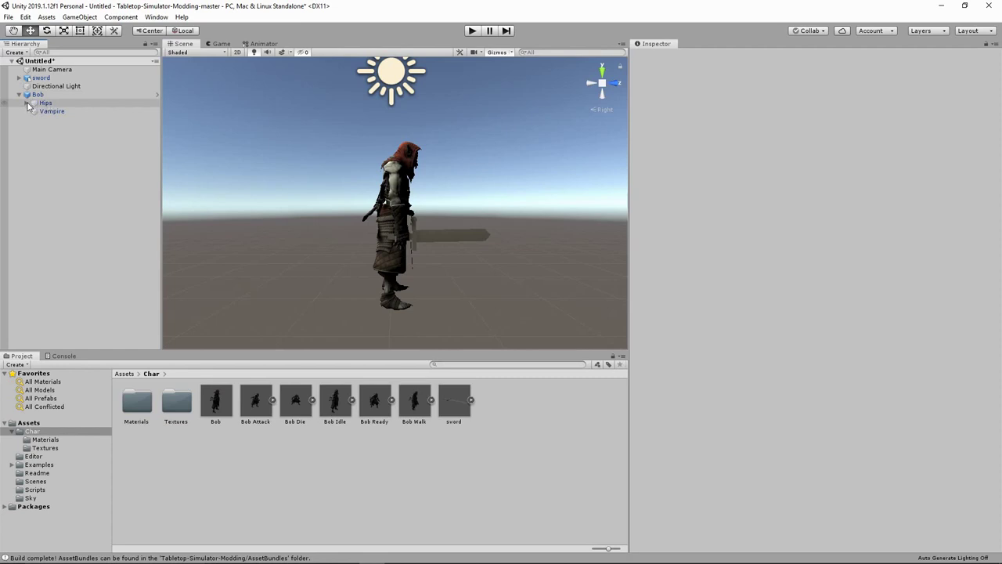
{"action": "left_click", "coordinate": [28, 104]}
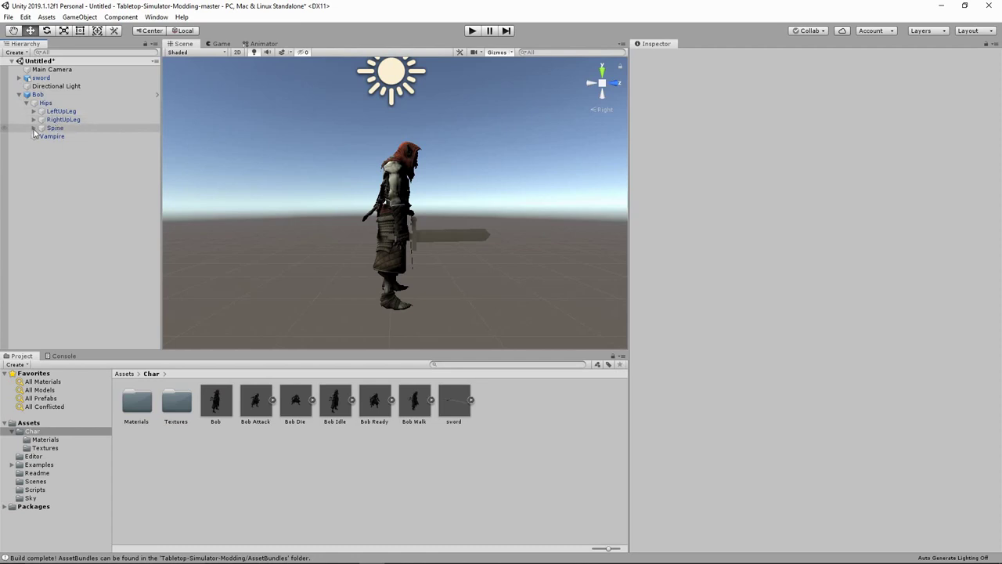
{"action": "left_click", "coordinate": [33, 129]}
{"action": "left_click", "coordinate": [41, 136]}
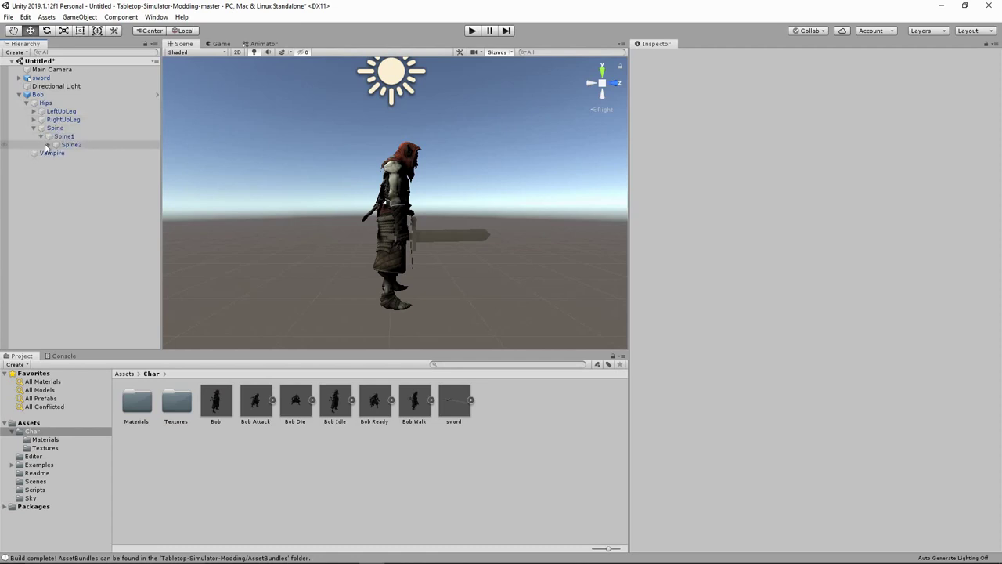
{"action": "left_click", "coordinate": [49, 145]}
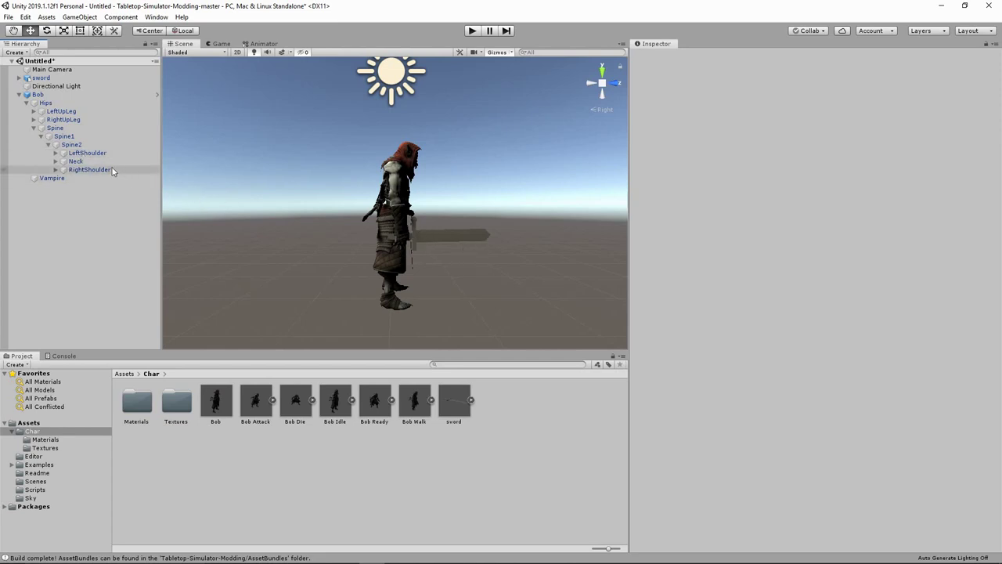
{"action": "left_click", "coordinate": [54, 169]}
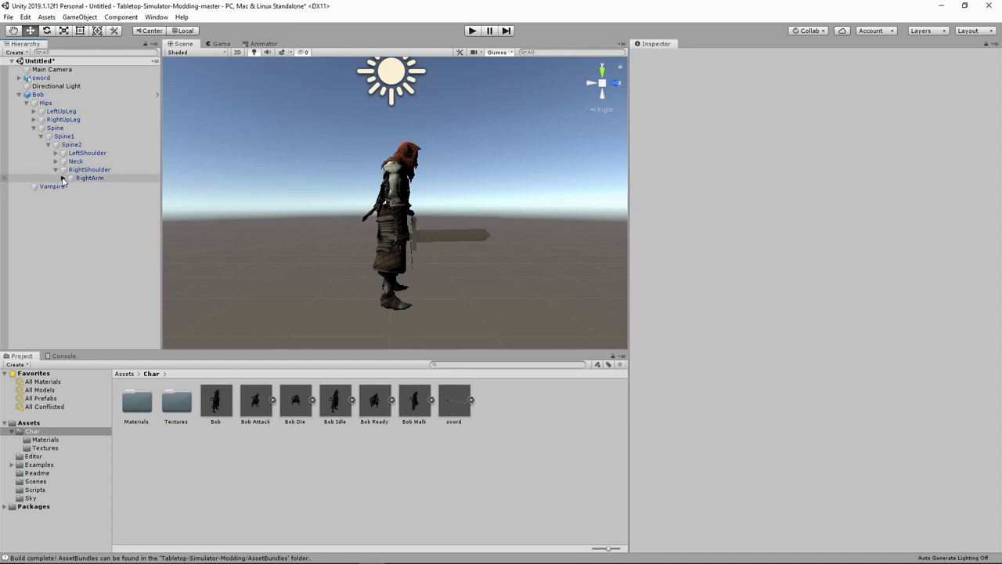
{"action": "left_click", "coordinate": [62, 178]}
{"action": "left_click", "coordinate": [88, 188]}
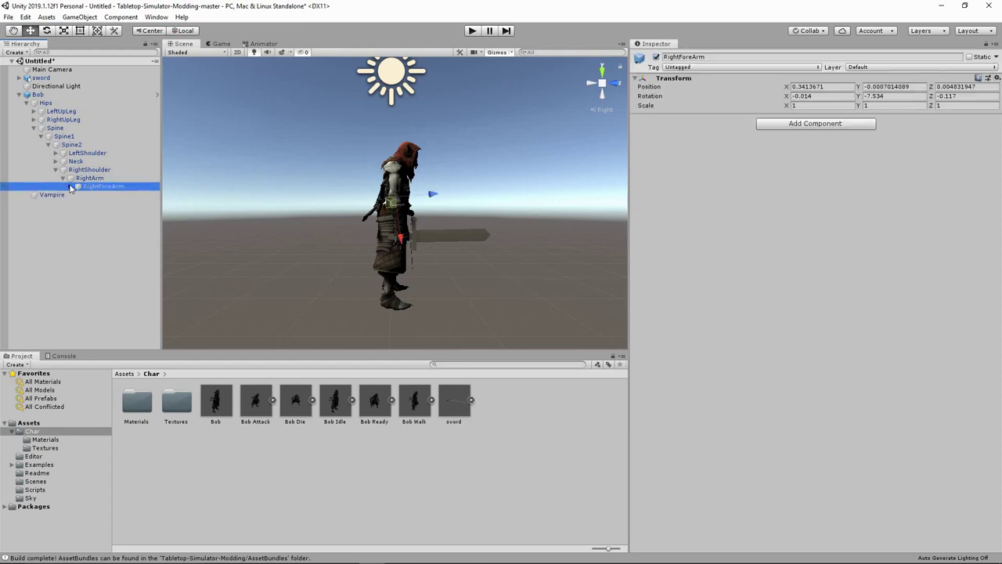
{"action": "left_click", "coordinate": [71, 186]}
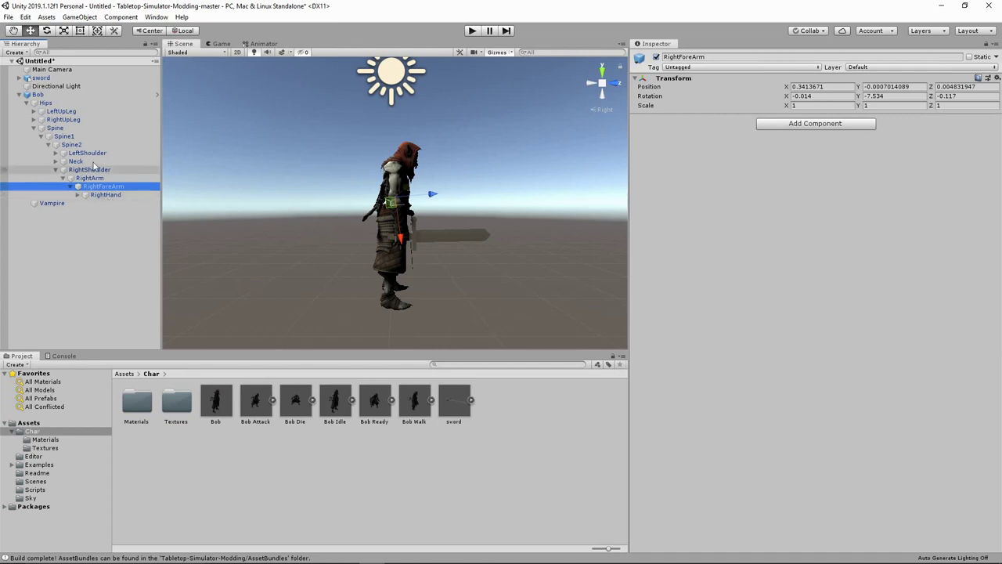
Step: Make the sword a child of Bob's RightHand bone, and clear the selection
{"action": "left_click", "coordinate": [41, 78]}
{"action": "left_click_drag", "start_coordinate": [41, 78], "coordinate": [106, 195]}
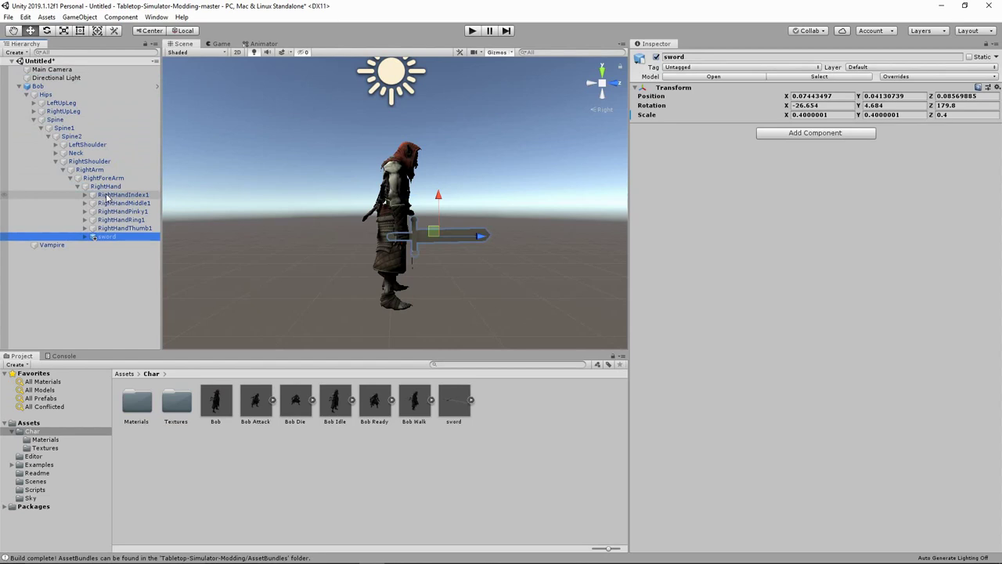
{"action": "left_click", "coordinate": [123, 279]}
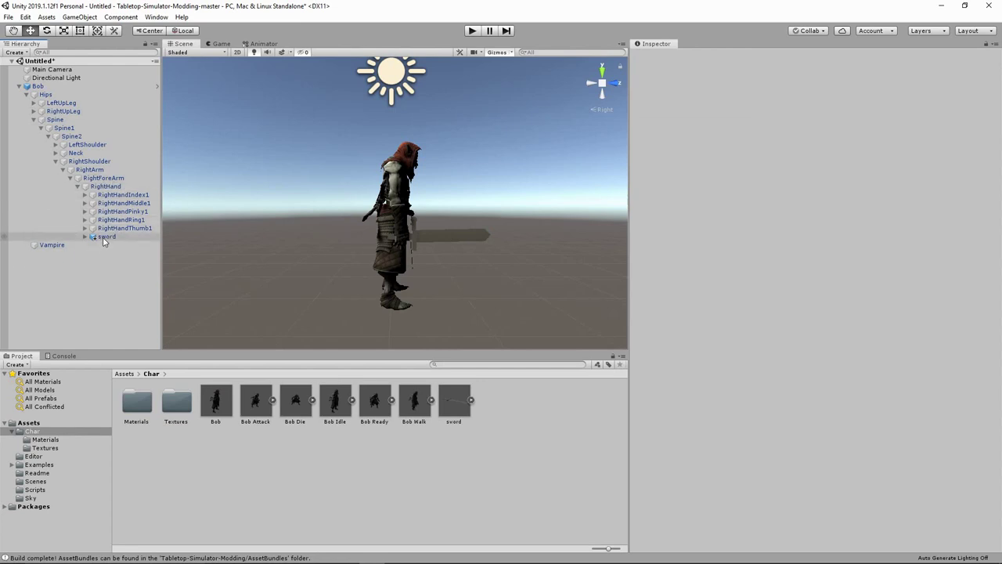
Step: Replace the old Bob prefab in the Char folder with a new prefab made from the sword-carrying Bob in the scene
{"action": "left_click", "coordinate": [26, 95]}
{"action": "left_click", "coordinate": [19, 86]}
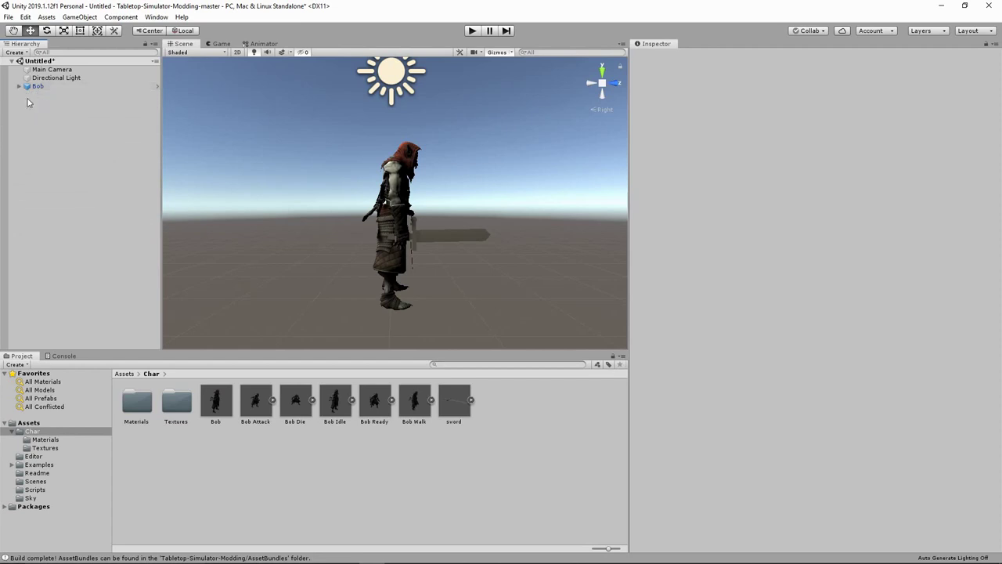
{"action": "left_click", "coordinate": [217, 405]}
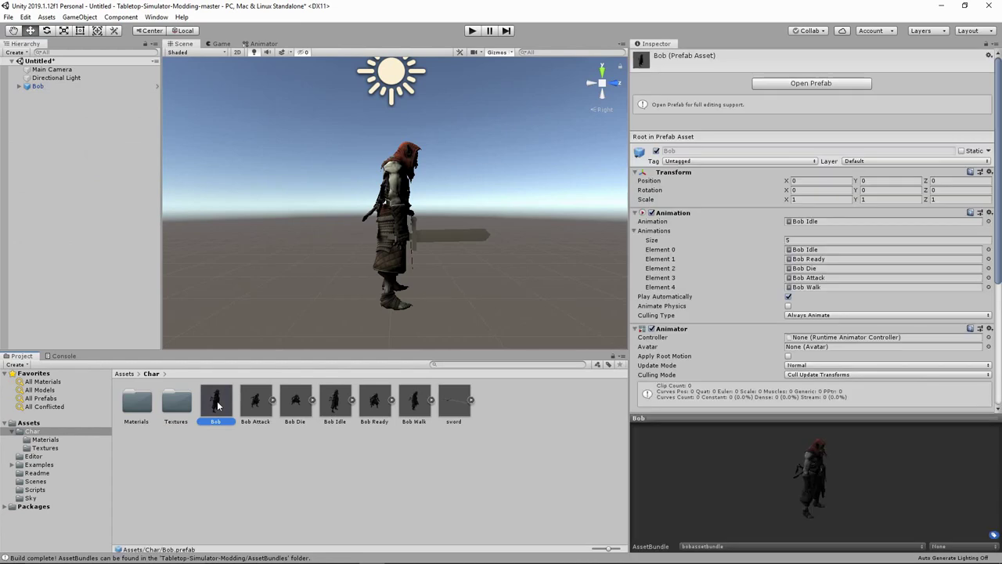
{"action": "double_click", "coordinate": [218, 406]}
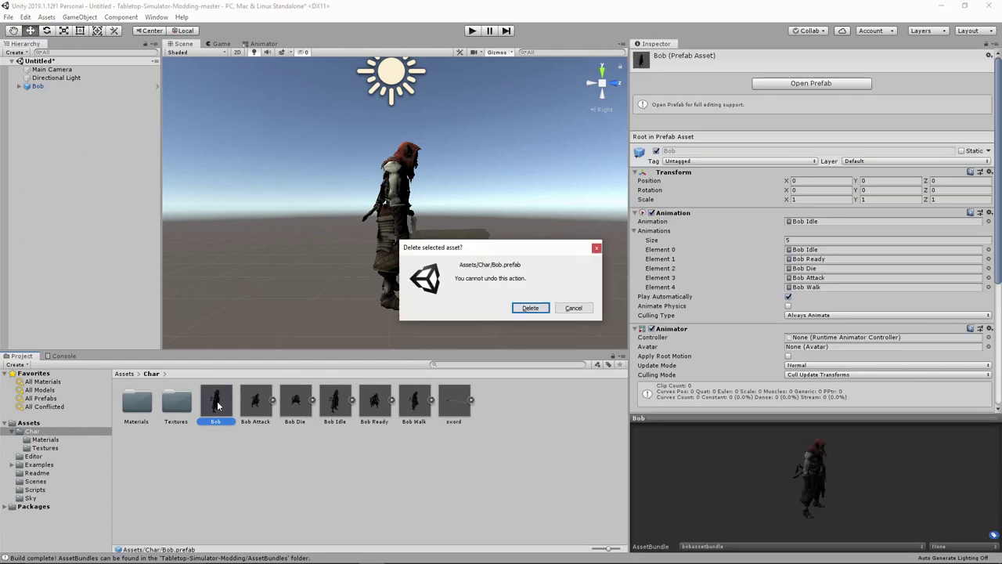
{"action": "left_click", "coordinate": [526, 307]}
{"action": "left_click", "coordinate": [42, 88]}
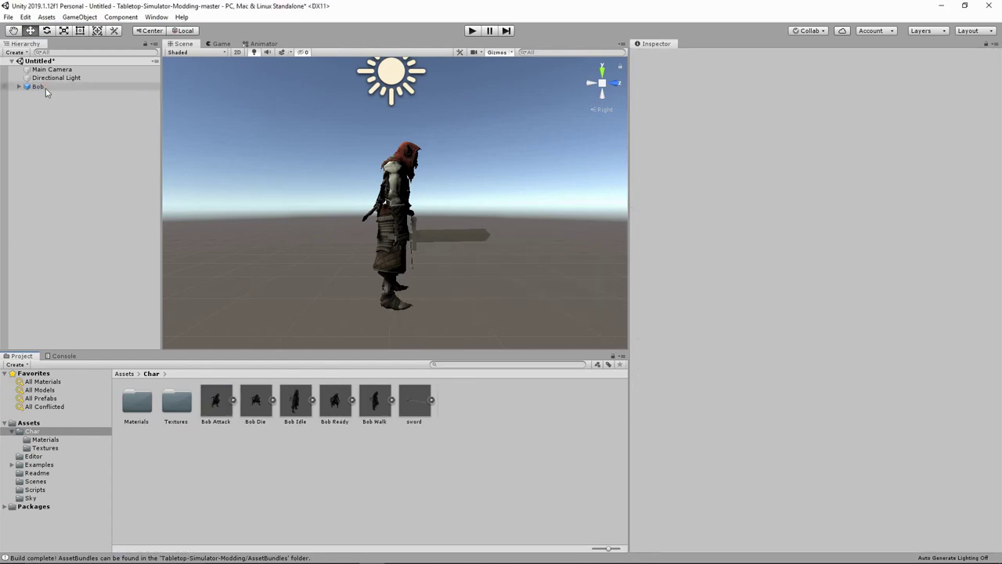
{"action": "left_click_drag", "start_coordinate": [61, 126], "coordinate": [247, 472]}
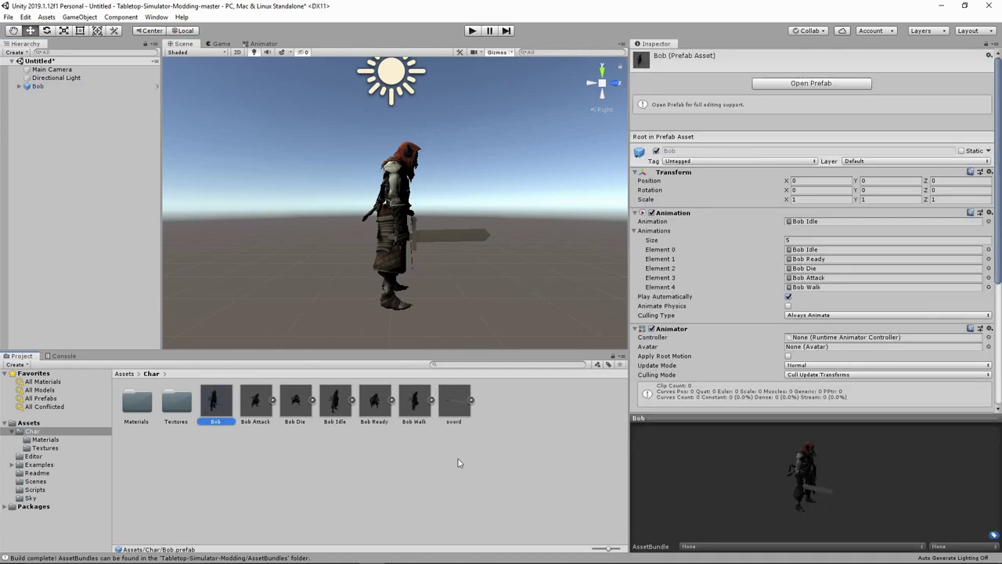
Step: Assign the new Bob prefab to bobassetbundle and build the asset bundles
{"action": "left_click", "coordinate": [708, 546]}
{"action": "left_click", "coordinate": [709, 517]}
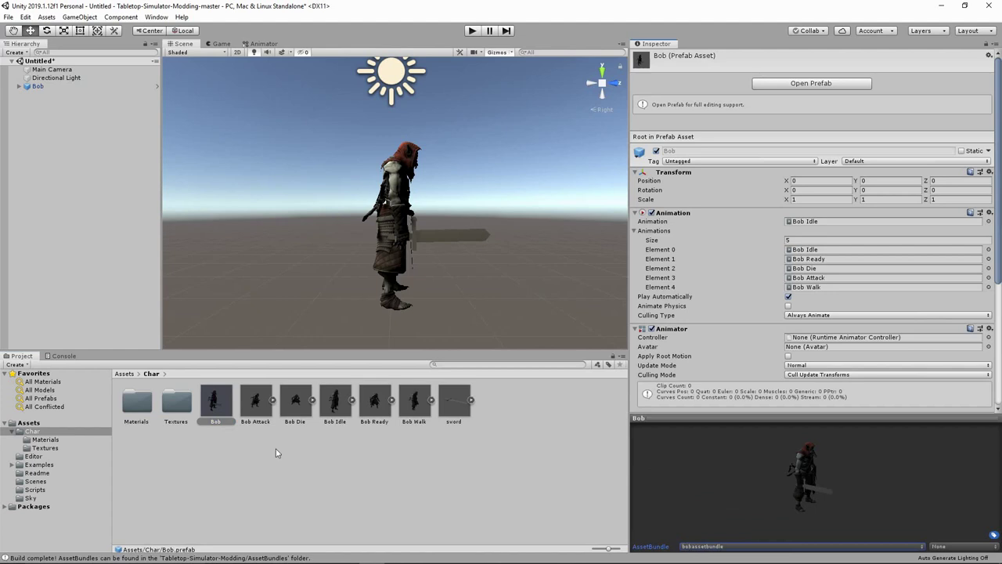
{"action": "right_click", "coordinate": [429, 458]}
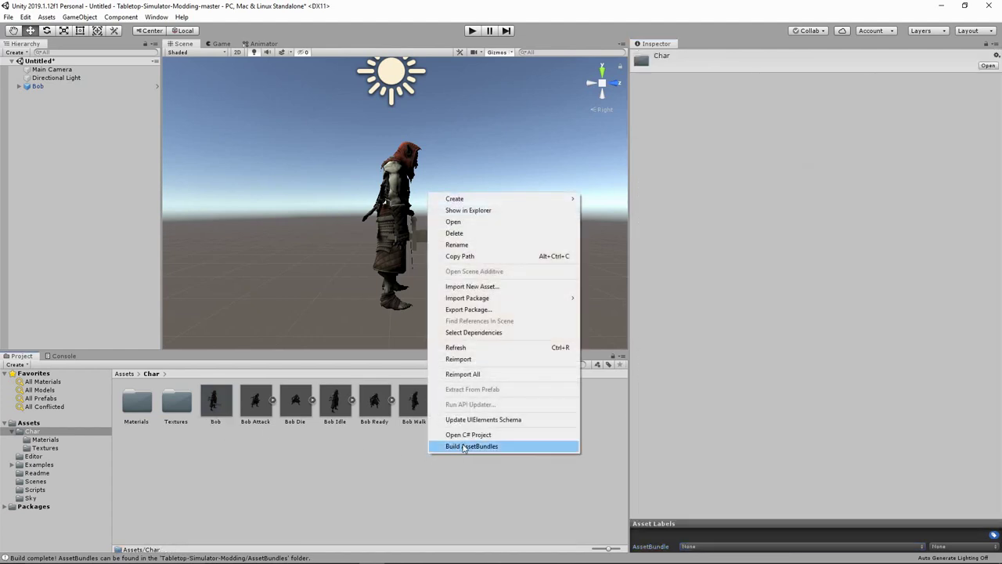
{"action": "left_click", "coordinate": [462, 448]}
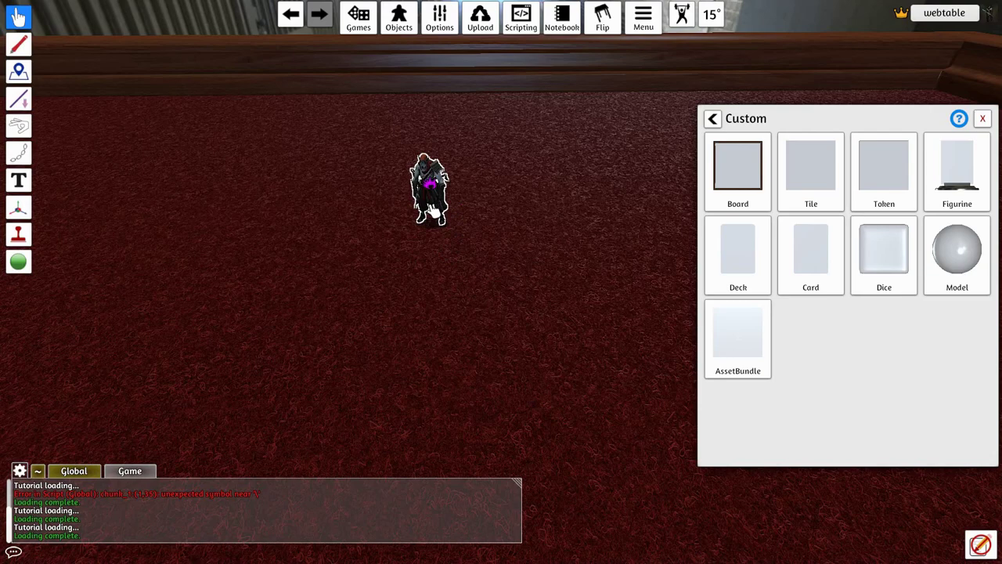
Step: In Tabletop Simulator, replace the old Bob figure with a custom AssetBundle using the local bobassetbundle.unity3d from Tabletop-Simulator-Modding-master as its main file
{"action": "key", "text": "Delete"}
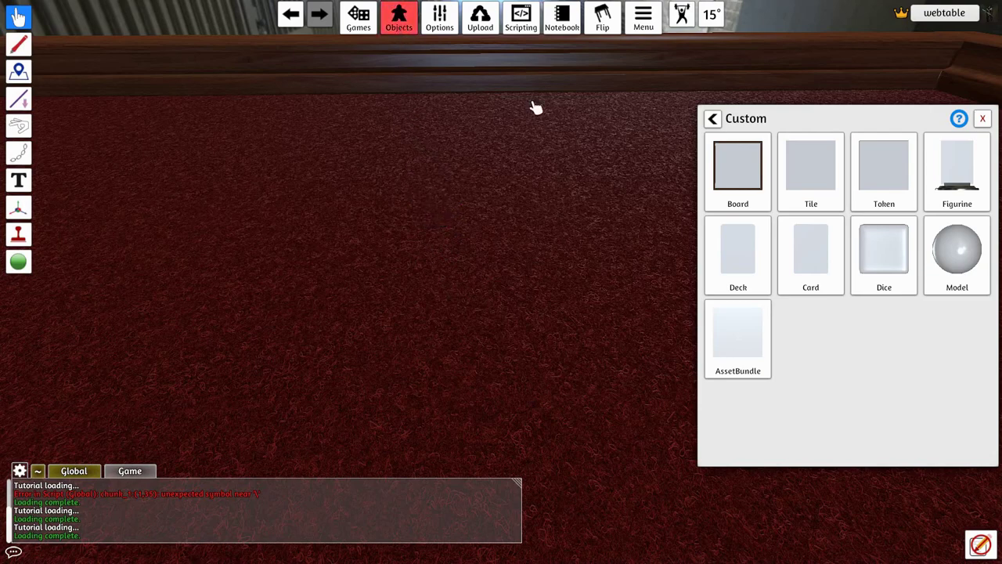
{"action": "left_click", "coordinate": [750, 351]}
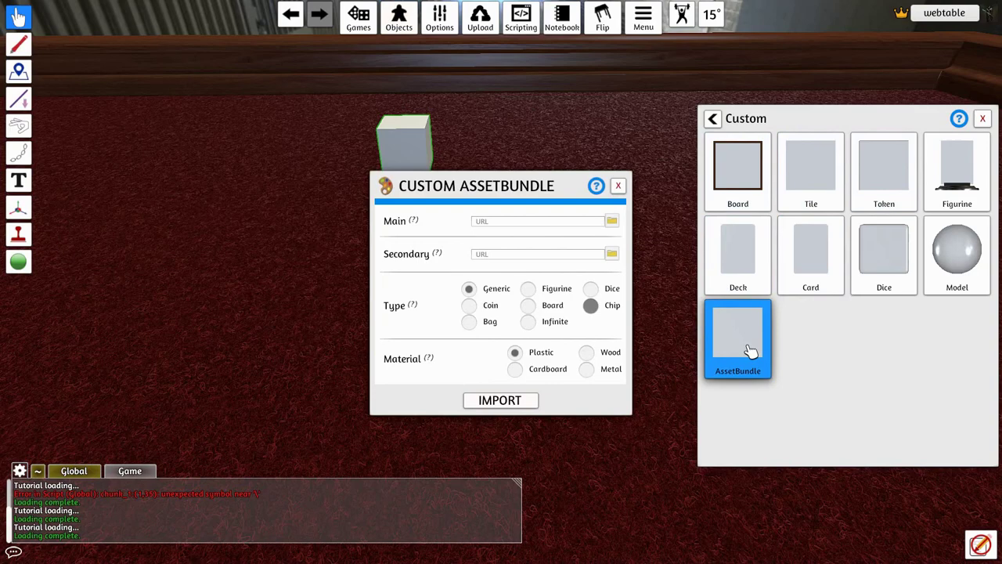
{"action": "left_click", "coordinate": [611, 223]}
{"action": "left_click", "coordinate": [396, 292]}
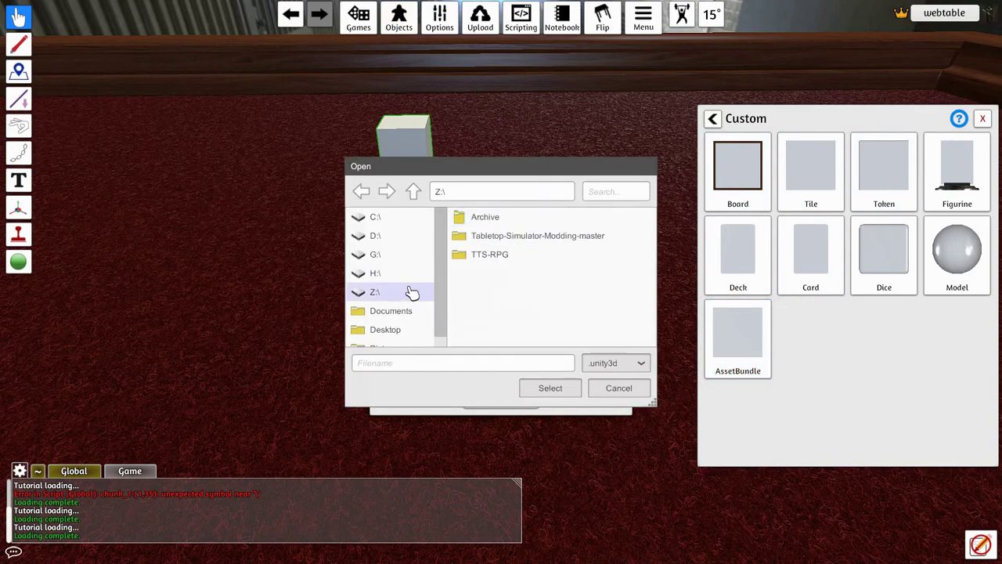
{"action": "left_click", "coordinate": [496, 240]}
{"action": "double_click", "coordinate": [496, 240]}
{"action": "double_click", "coordinate": [492, 219]}
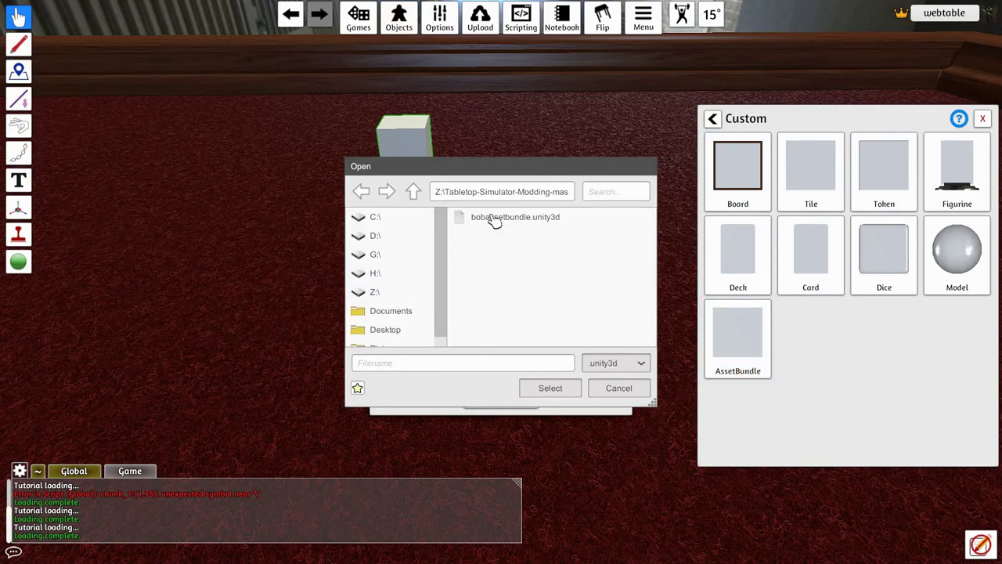
{"action": "left_click", "coordinate": [501, 219]}
{"action": "left_click", "coordinate": [555, 387]}
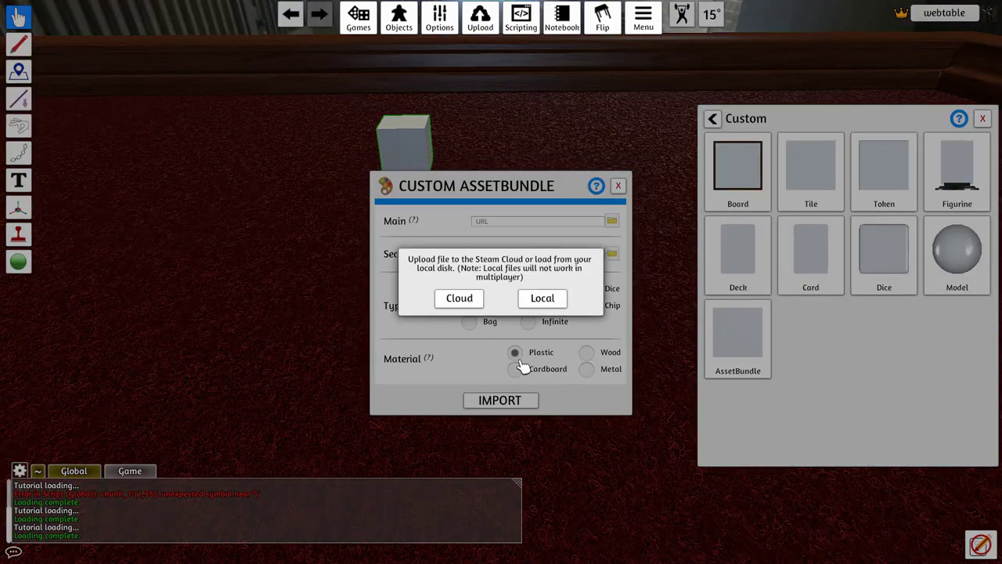
{"action": "left_click", "coordinate": [543, 302]}
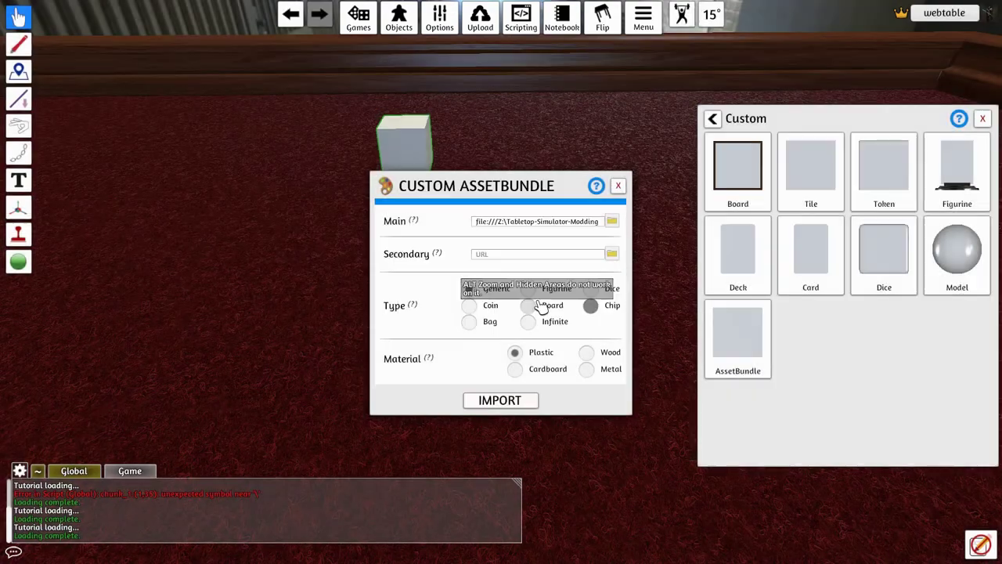
Step: Set the custom AssetBundle's type to Figurine and its material to Wood, and import it
{"action": "left_click", "coordinate": [528, 289]}
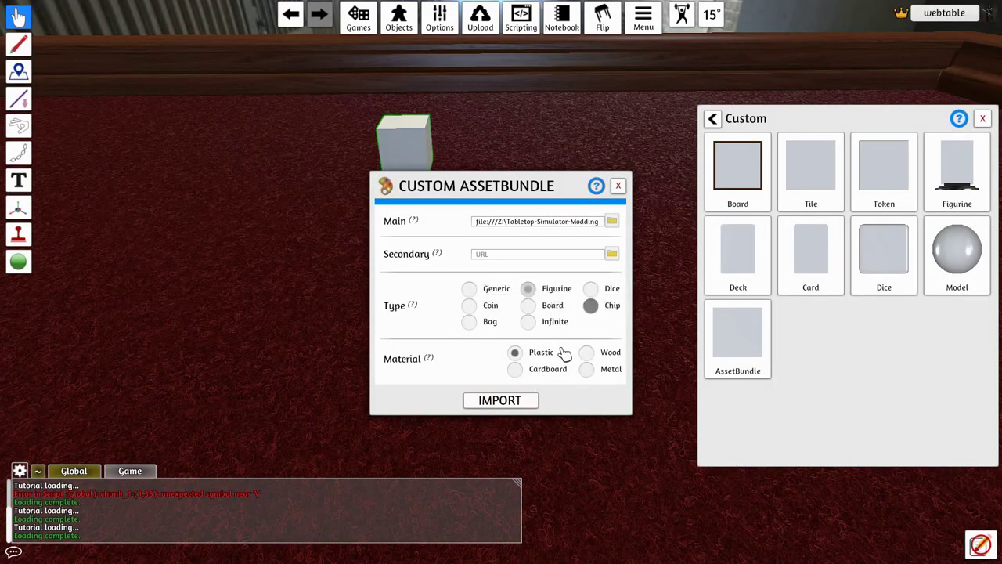
{"action": "left_click", "coordinate": [593, 355]}
{"action": "left_click", "coordinate": [526, 403]}
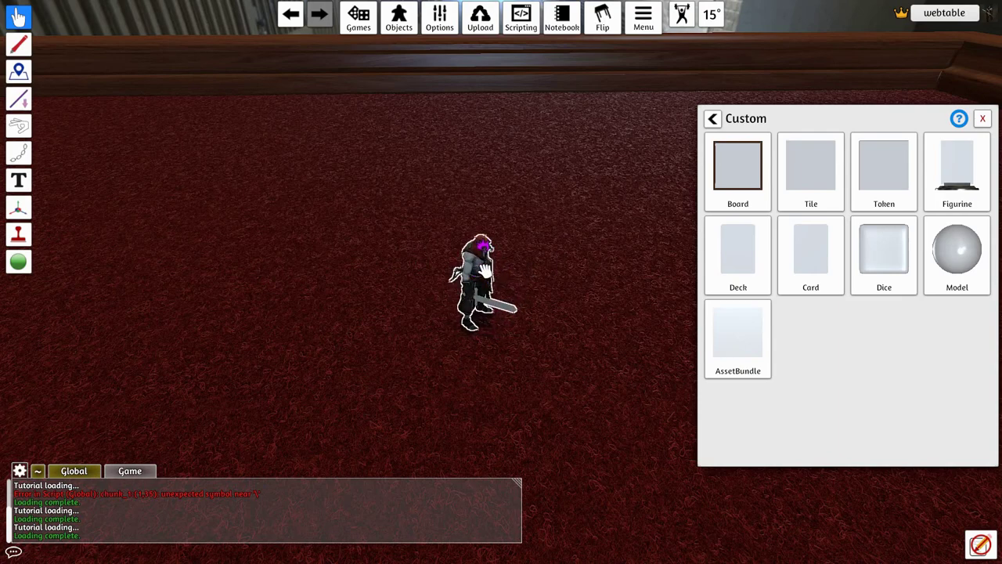
Step: Play Bob's looping effects 2 (Bob Ready) and 3 to check how the sword follows his hand
{"action": "right_click", "coordinate": [486, 270]}
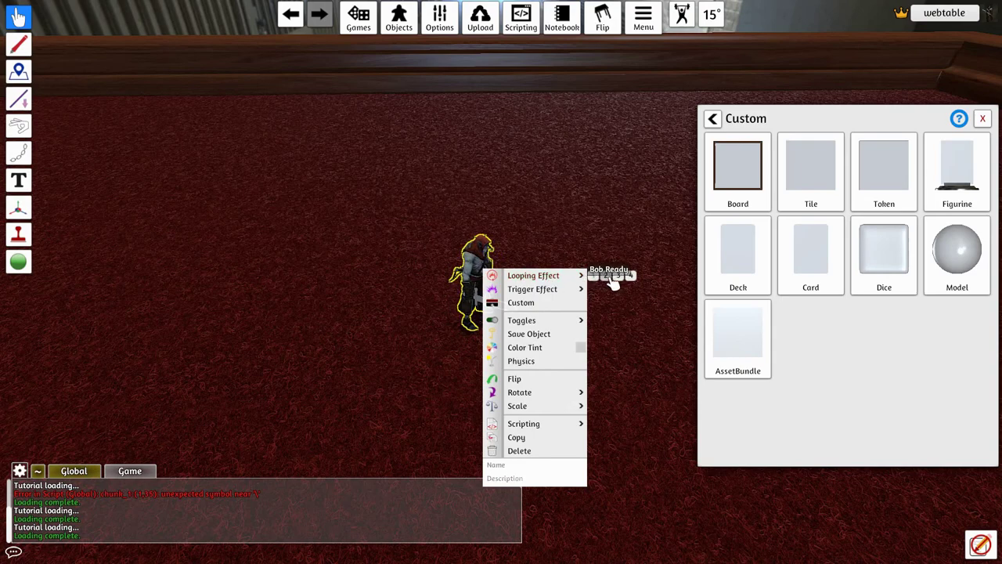
{"action": "left_click", "coordinate": [608, 277]}
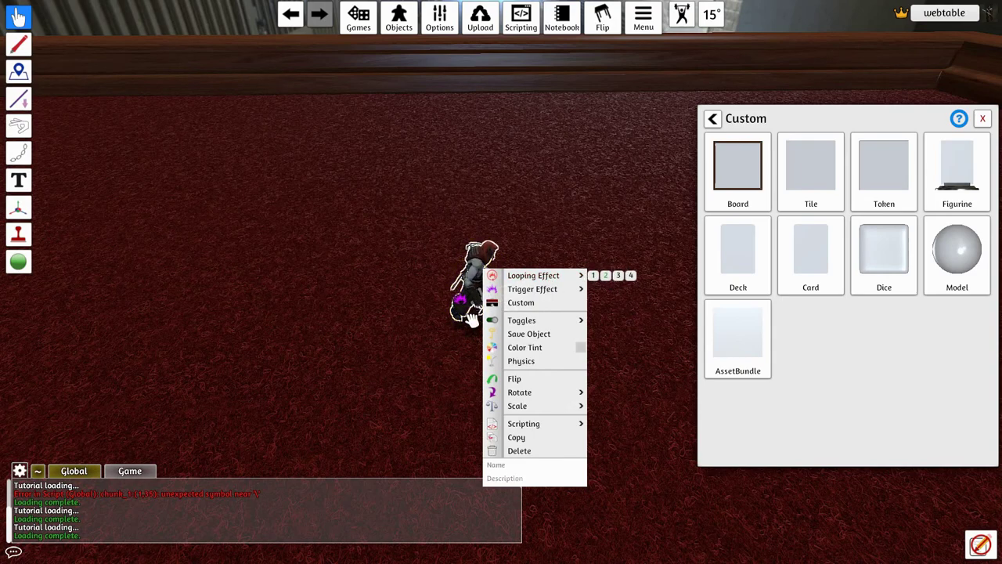
{"action": "left_click", "coordinate": [618, 275]}
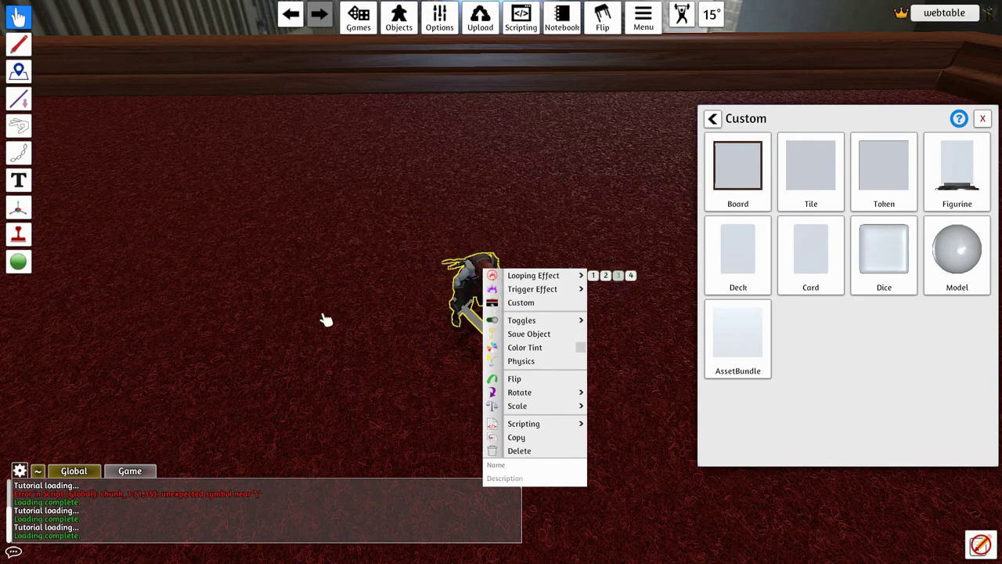
{"action": "left_click", "coordinate": [260, 316]}
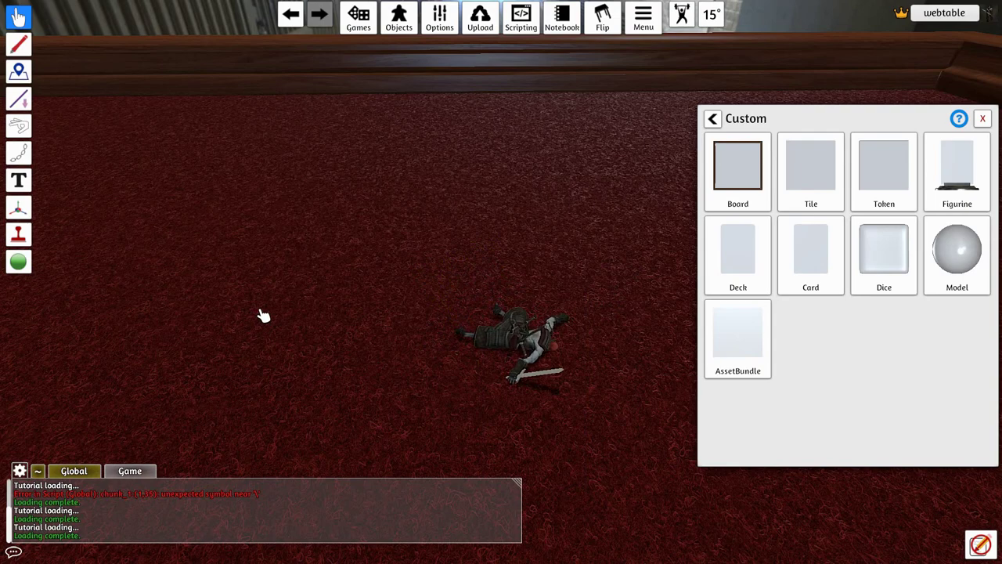
Step: Switch the fallen Bob figure to looping effect 1
{"action": "right_click", "coordinate": [529, 342]}
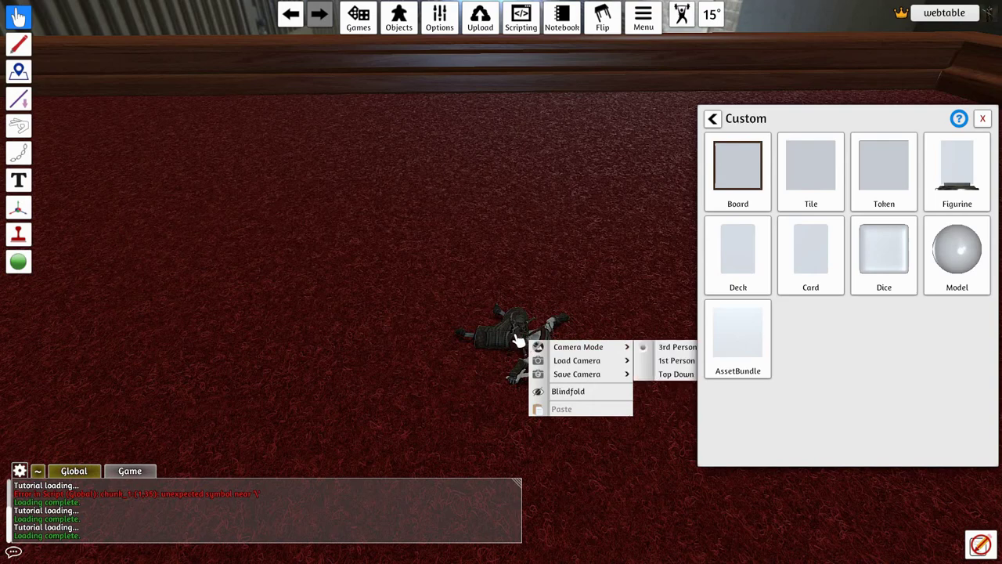
{"action": "left_click", "coordinate": [518, 341]}
{"action": "right_click", "coordinate": [513, 335]}
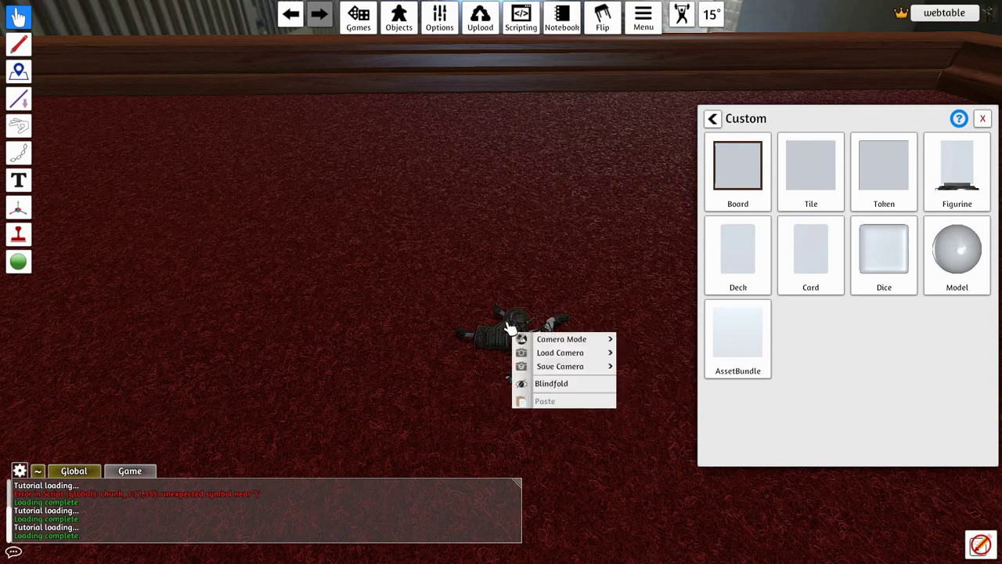
{"action": "left_click", "coordinate": [555, 315]}
{"action": "right_click", "coordinate": [551, 347]}
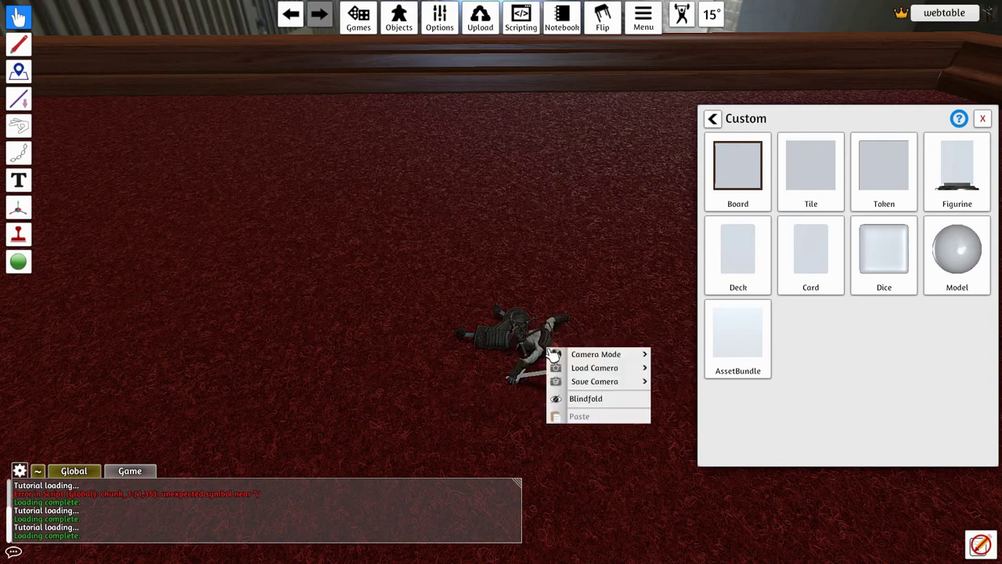
{"action": "left_click", "coordinate": [551, 358]}
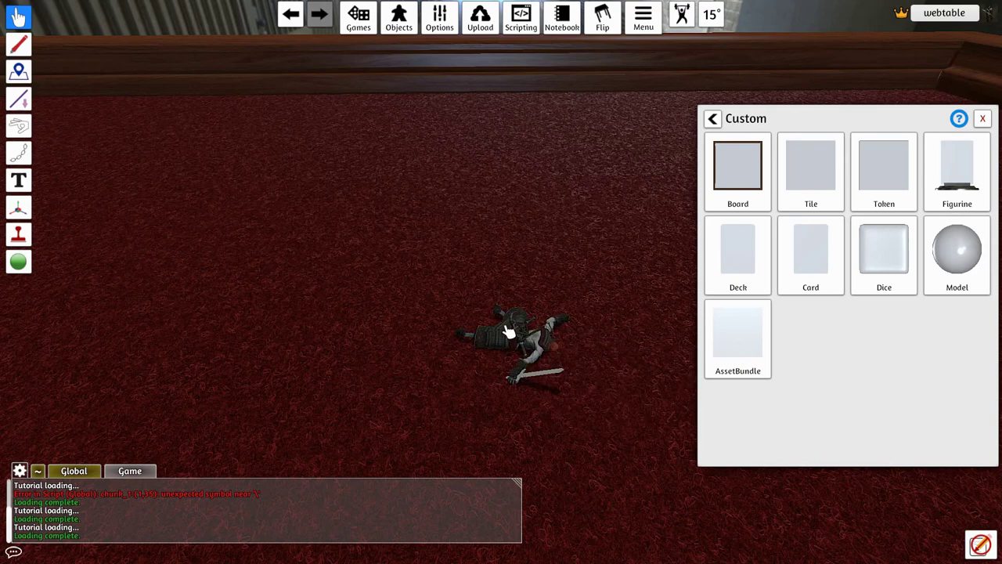
{"action": "right_click", "coordinate": [508, 332]}
{"action": "right_click", "coordinate": [480, 324]}
{"action": "mouse_move", "coordinate": [575, 327]}
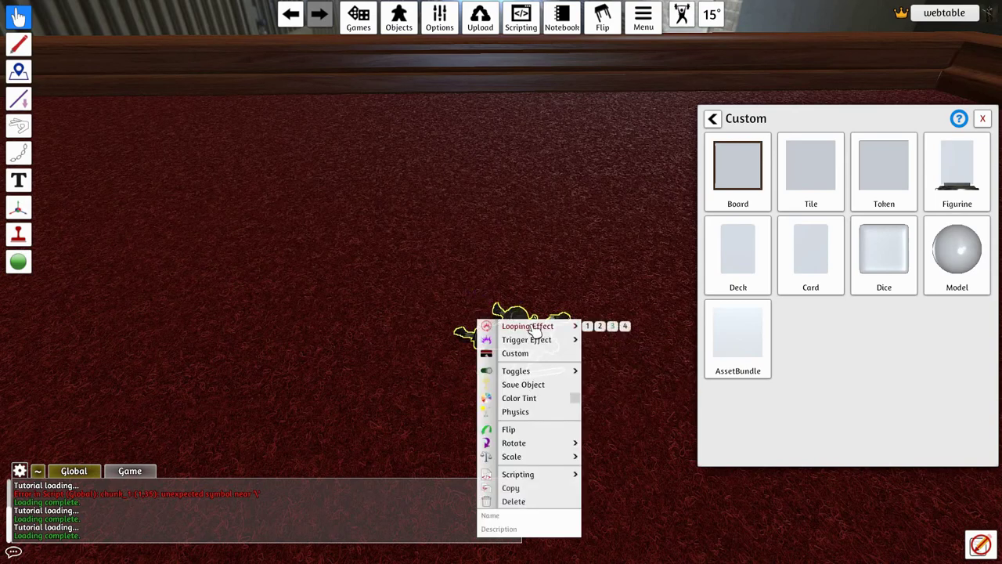
{"action": "left_click", "coordinate": [590, 326]}
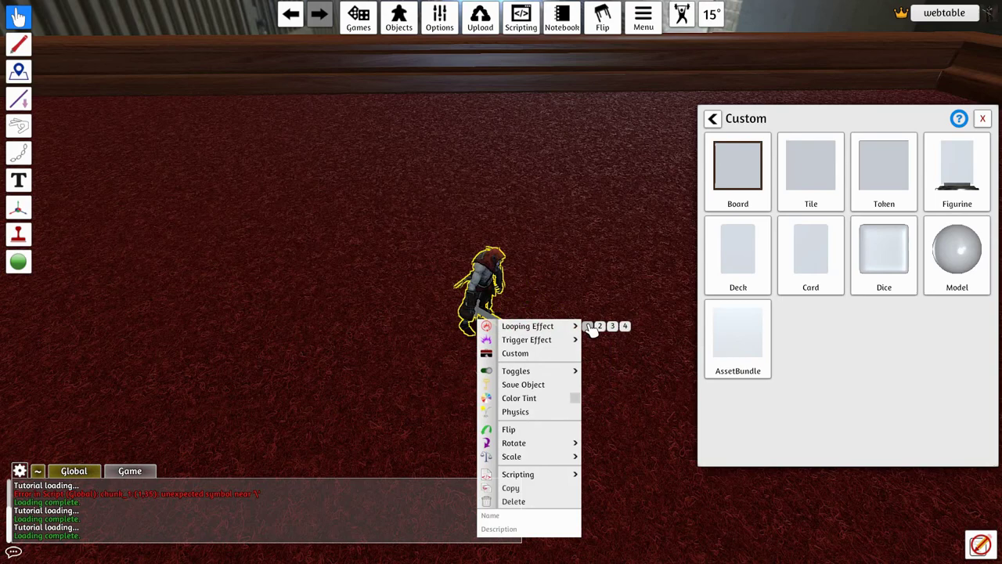
Step: Play Bob's trigger effect 1, Bob Attack, to check the sword during the attack
{"action": "right_click", "coordinate": [489, 282]}
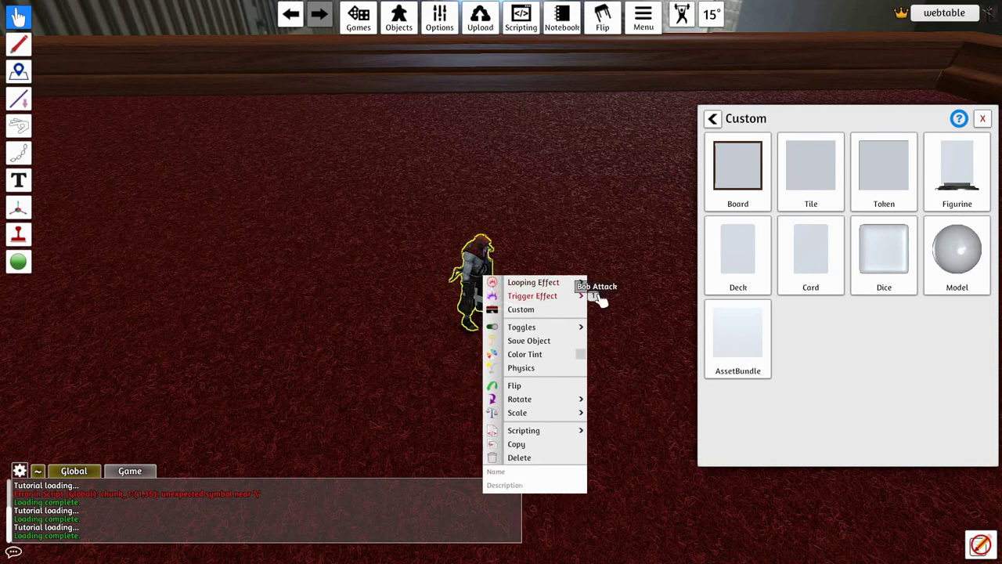
{"action": "left_click", "coordinate": [594, 296]}
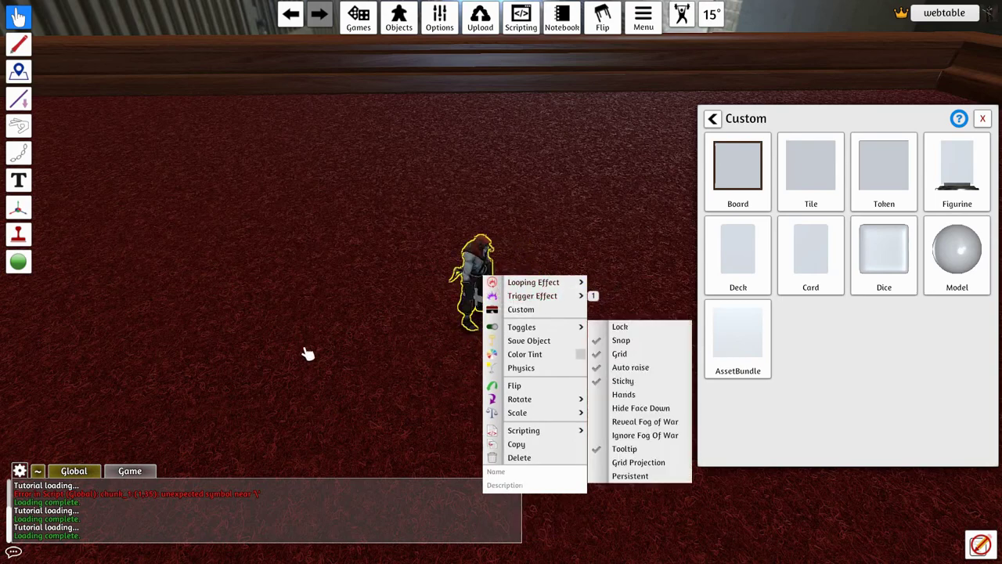
{"action": "left_click", "coordinate": [307, 354]}
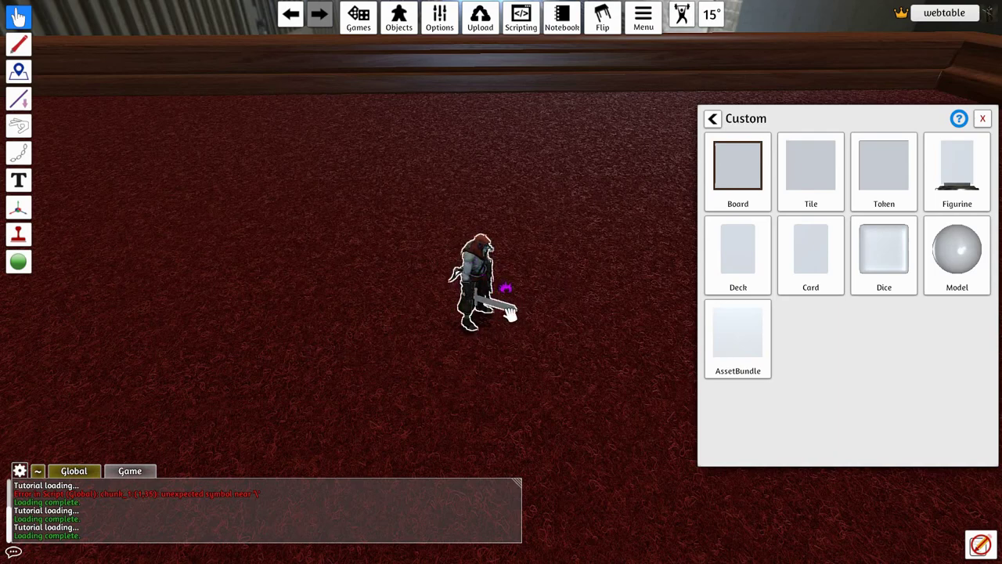
Step: Switch the standing Bob figure to looping effect 2
{"action": "right_click", "coordinate": [480, 252]}
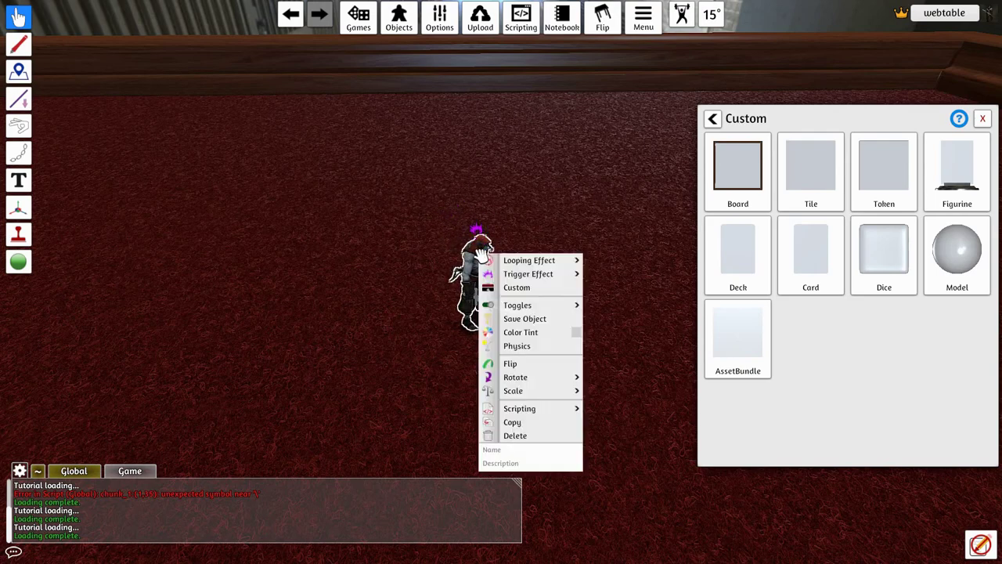
{"action": "mouse_move", "coordinate": [535, 264]}
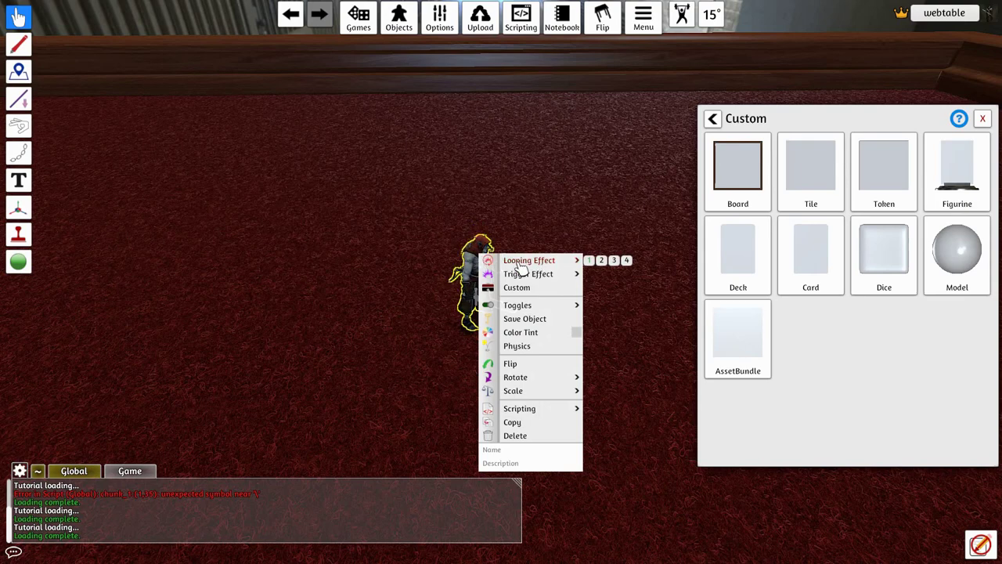
{"action": "left_click", "coordinate": [601, 261]}
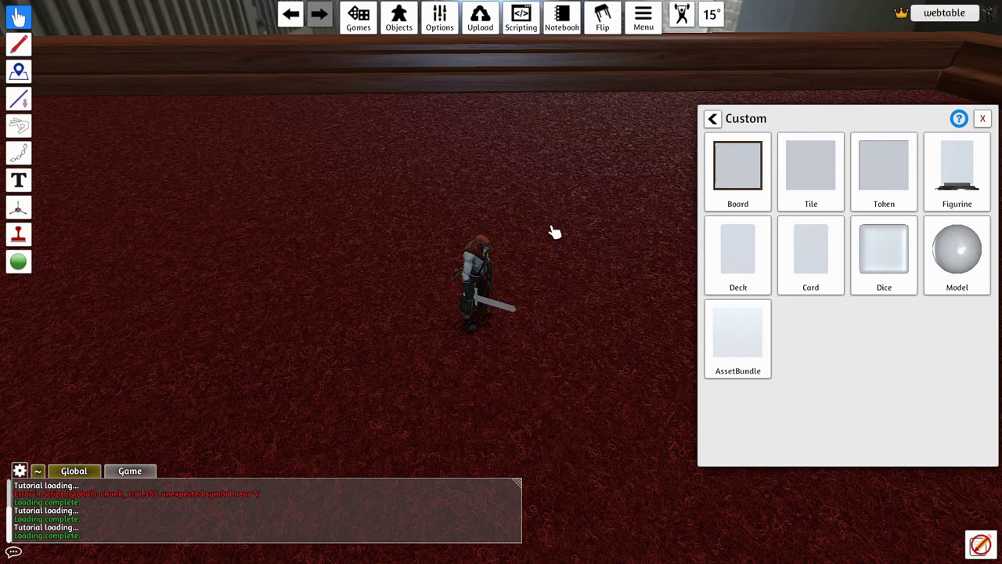
Step: Review the onObjectPickUp and onObjectDrop functions in the Global Lua script, and inspect sword-carrying Bob from another angle
{"action": "left_click", "coordinate": [521, 23]}
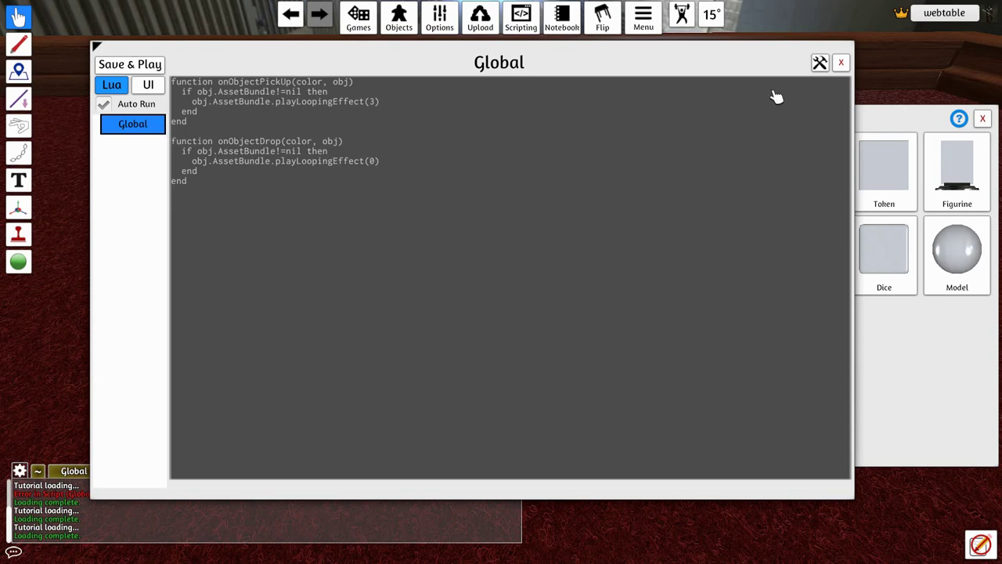
{"action": "left_click", "coordinate": [840, 63]}
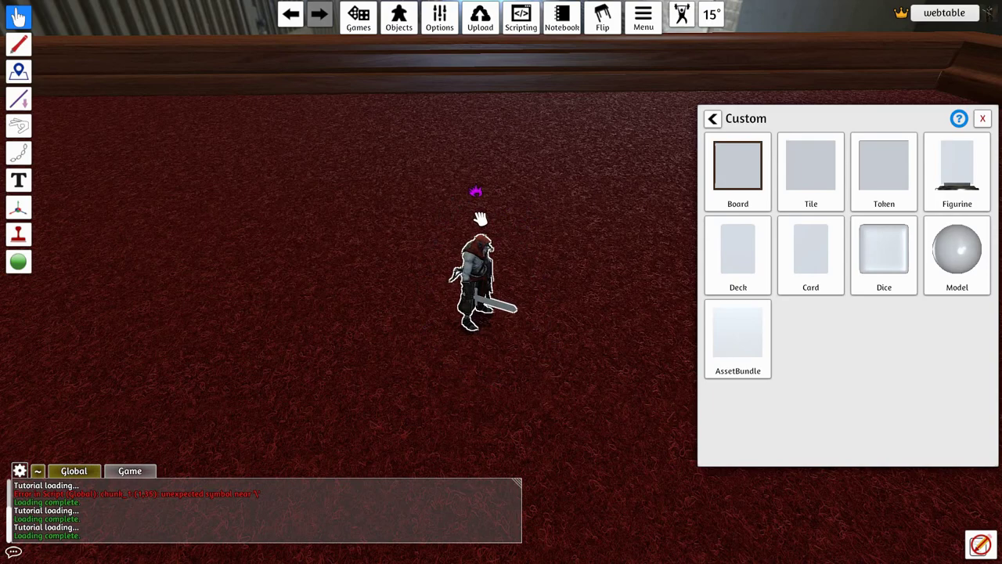
{"action": "right_click_drag", "start_coordinate": [528, 297], "coordinate": [462, 296]}
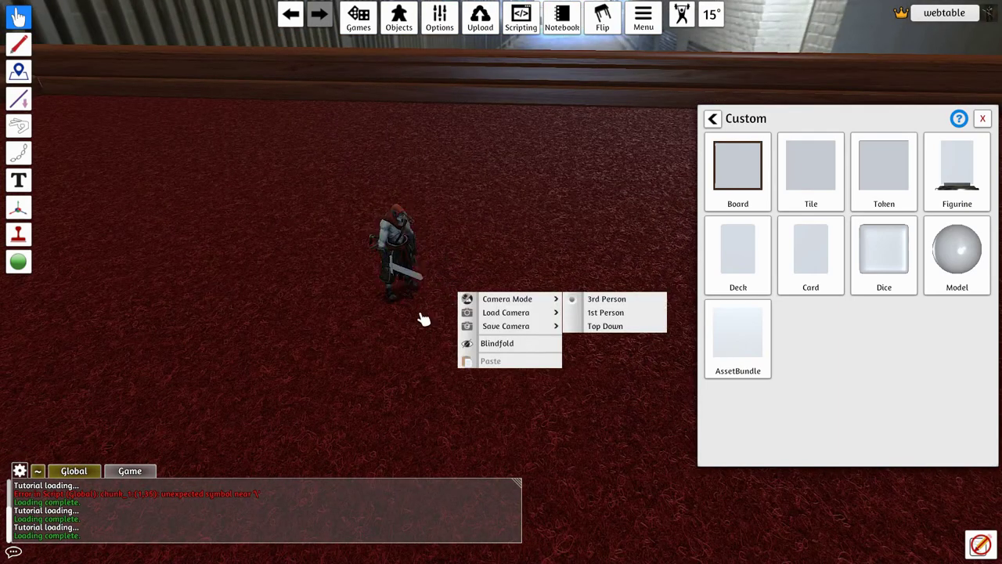
{"action": "left_click", "coordinate": [420, 315]}
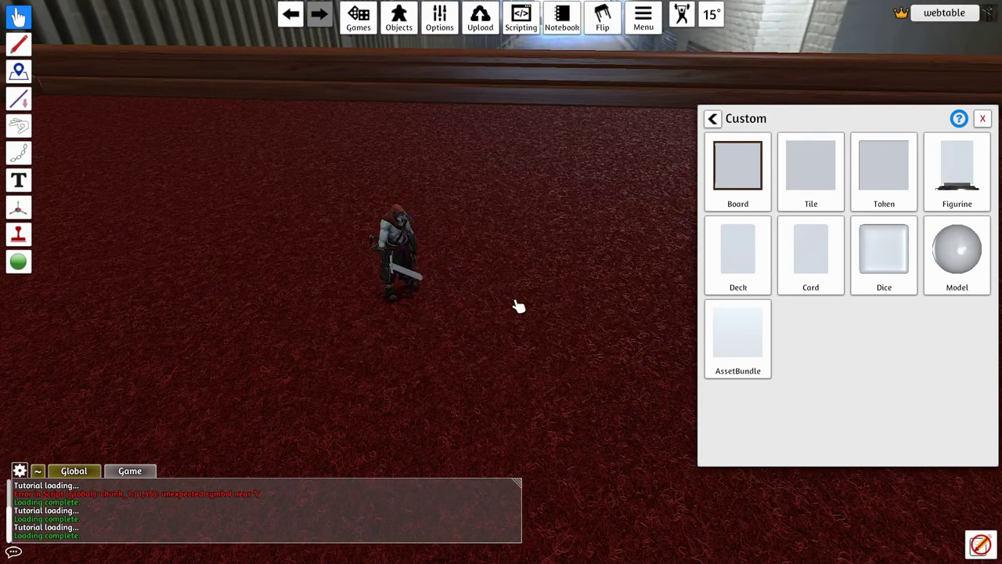